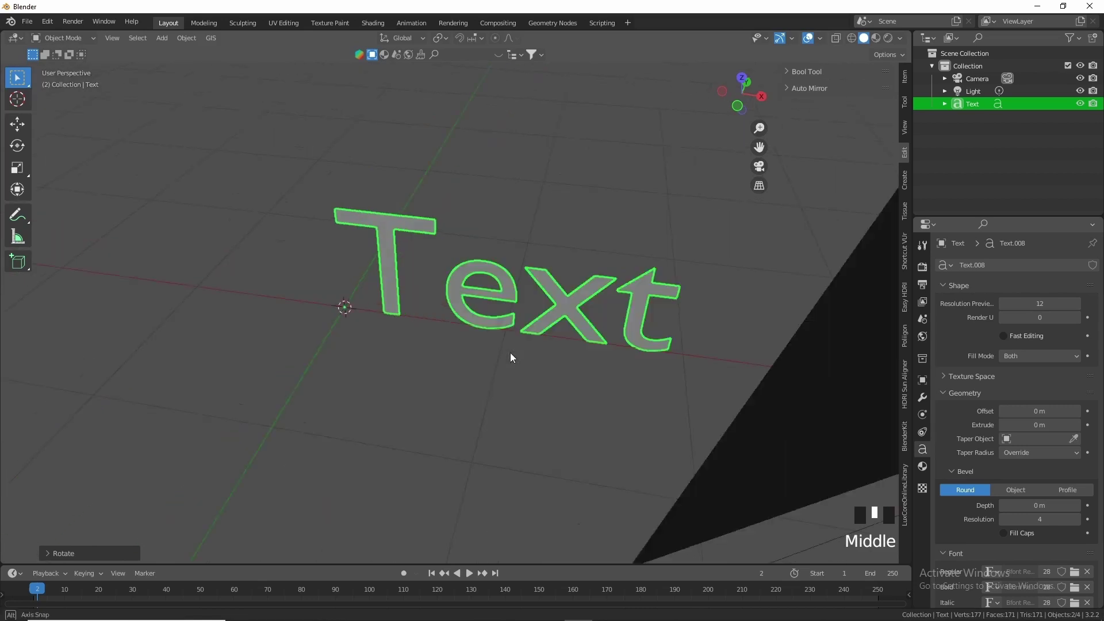
- Put the default Text object into Edit Mode so its letters can be retyped
scroll(505, 340, "up", 2)
scroll(467, 343, "down", 1)
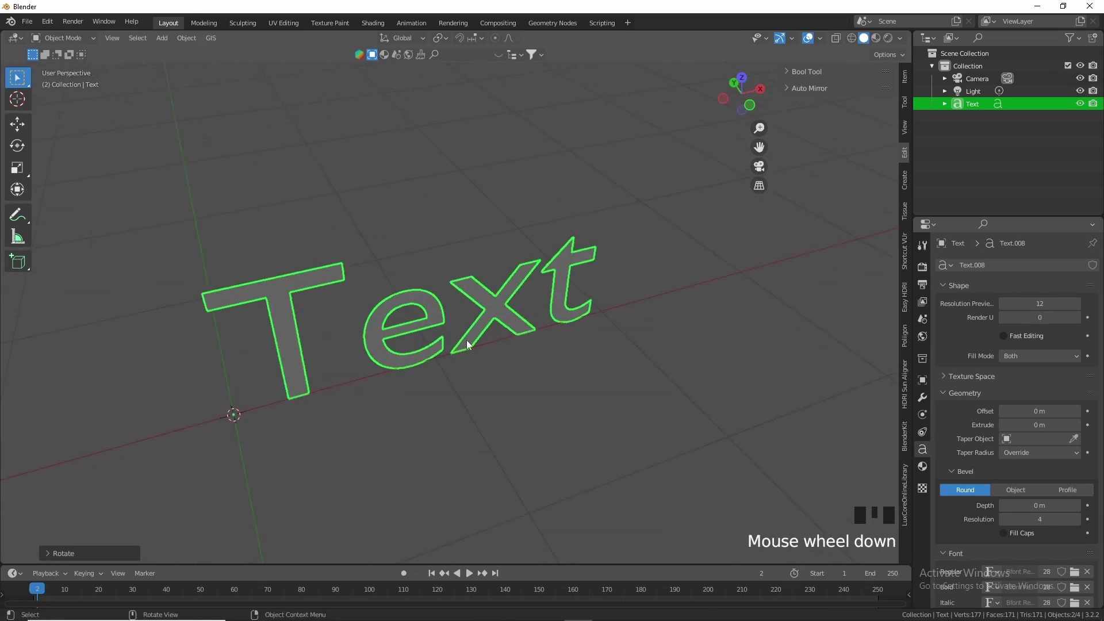
key("Tab")
middle_click_drag(340, 382, 409, 390, "shift")
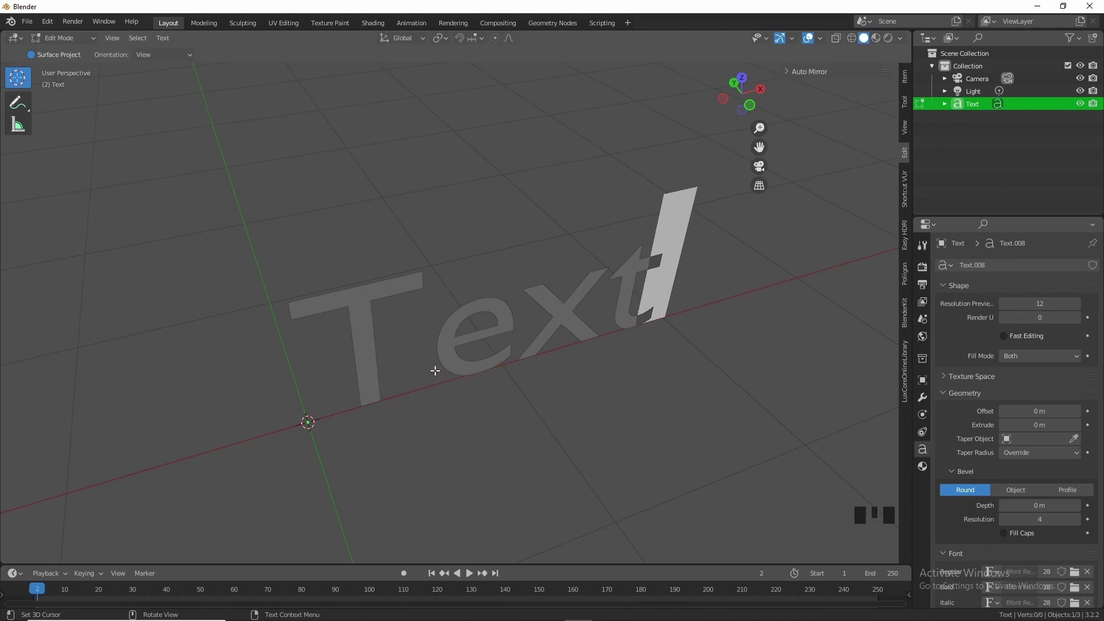
- Replace 'Text' with 'Example123', fixing the eXAMPLE typo, and return to Object Mode
key("BackSpace")
key("BackSpace")
key("BackSpace")
key("BackSpace")
key("BackSpace")
key("BackSpace")
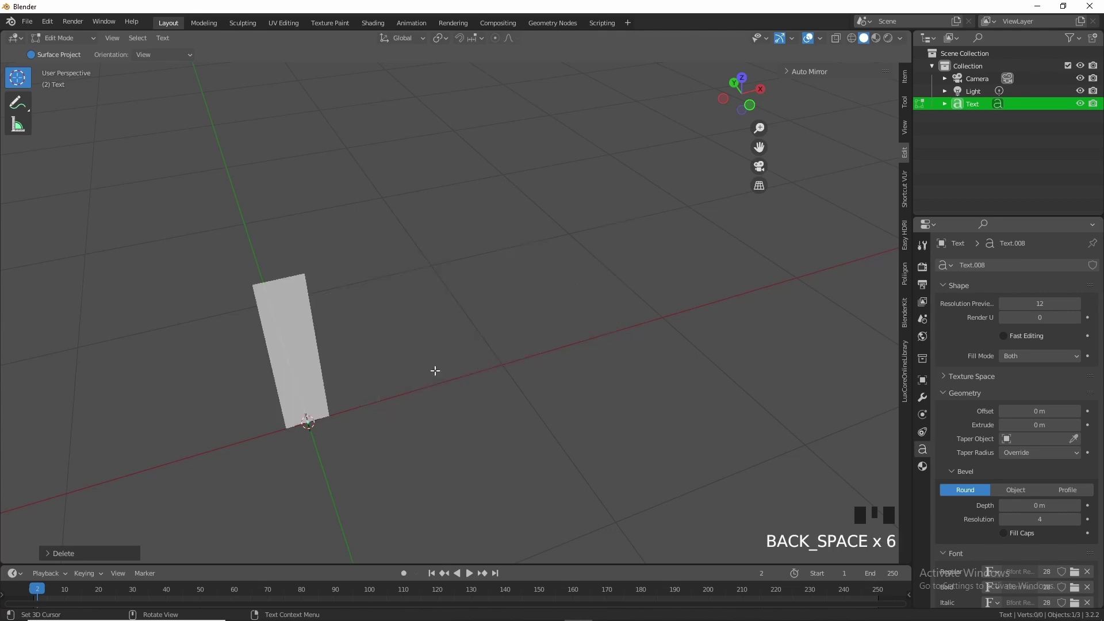
type("eXAMP")
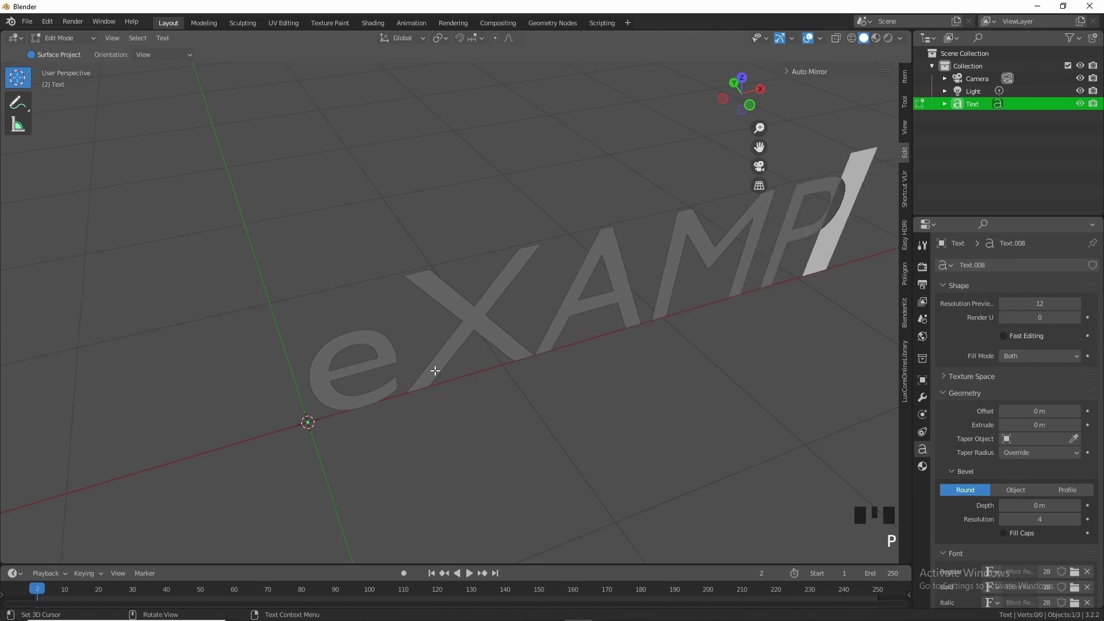
type("LE")
key("BackSpace")
key("BackSpace")
key("BackSpace")
key("BackSpace")
key("BackSpace")
key("BackSpace")
key("BackSpace")
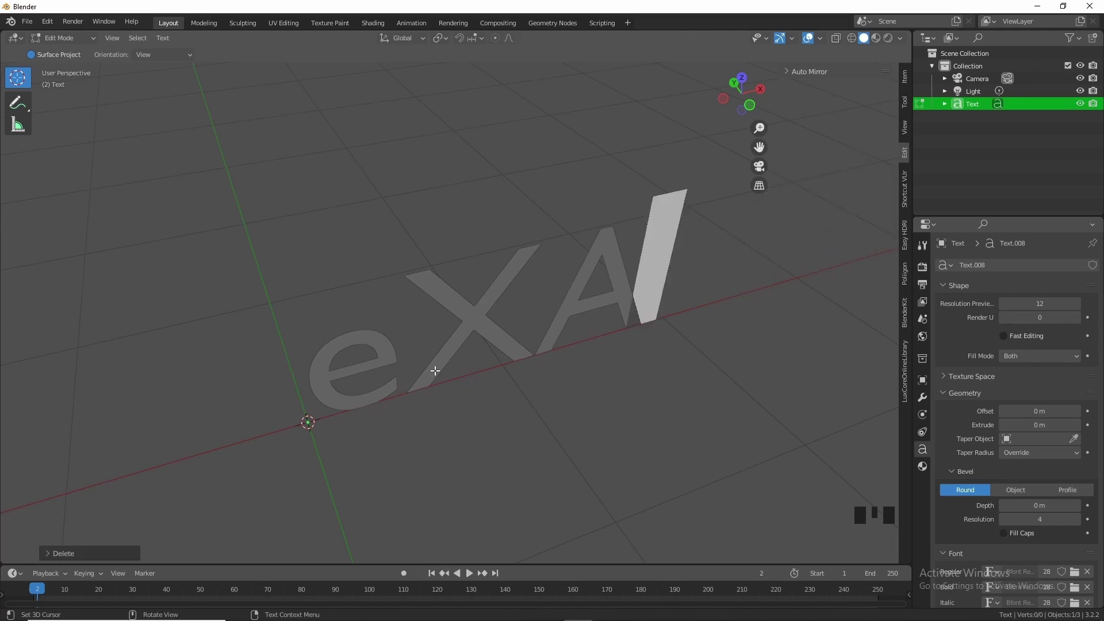
type("Ex")
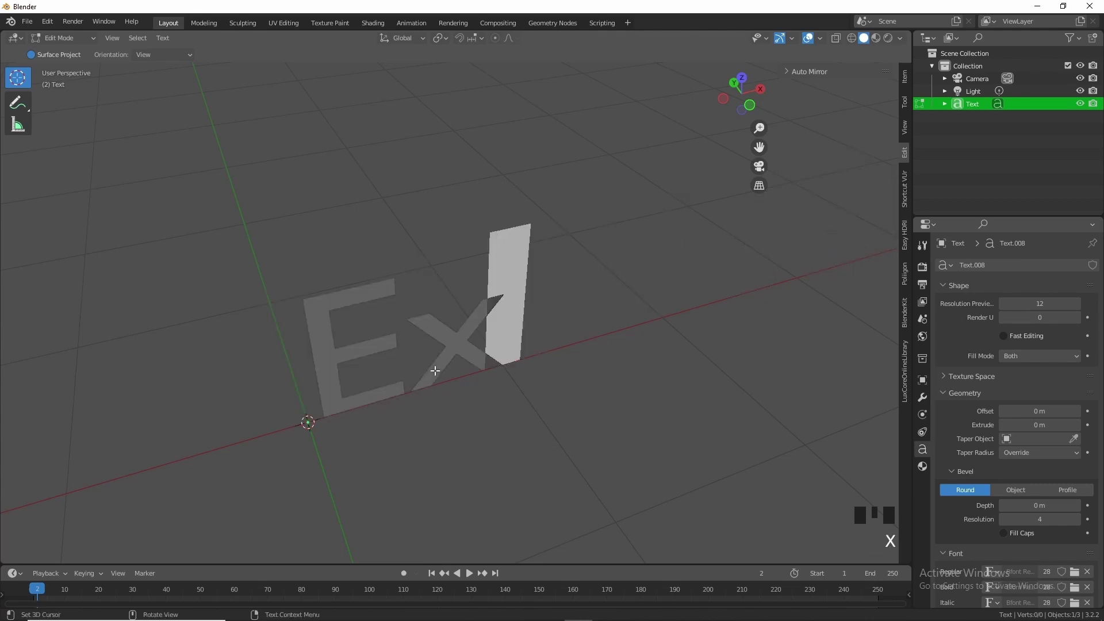
type("ample")
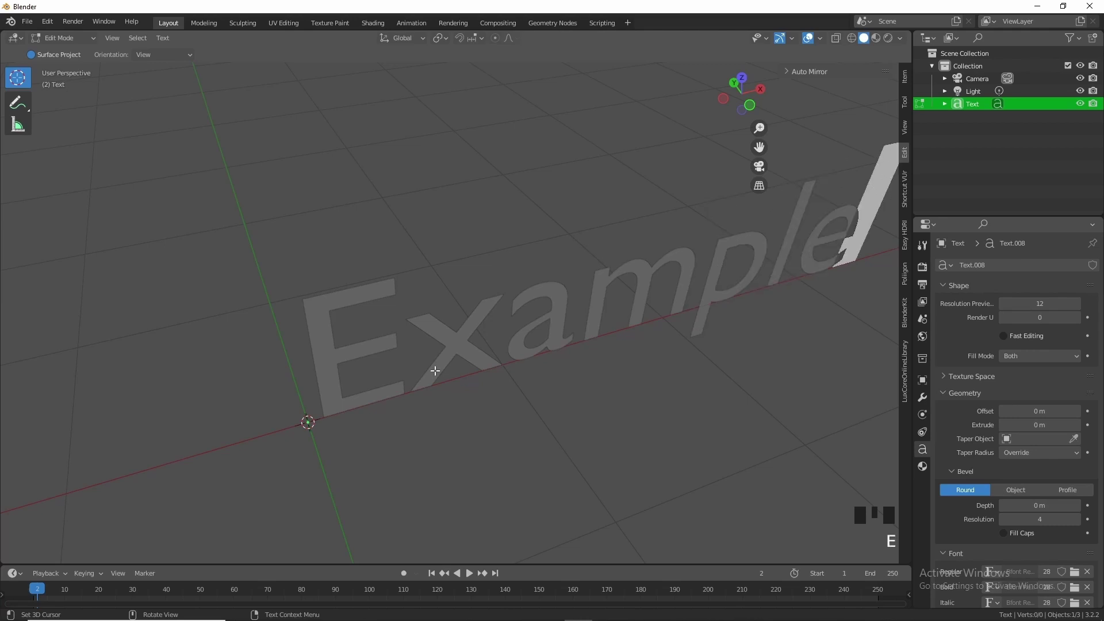
type("3")
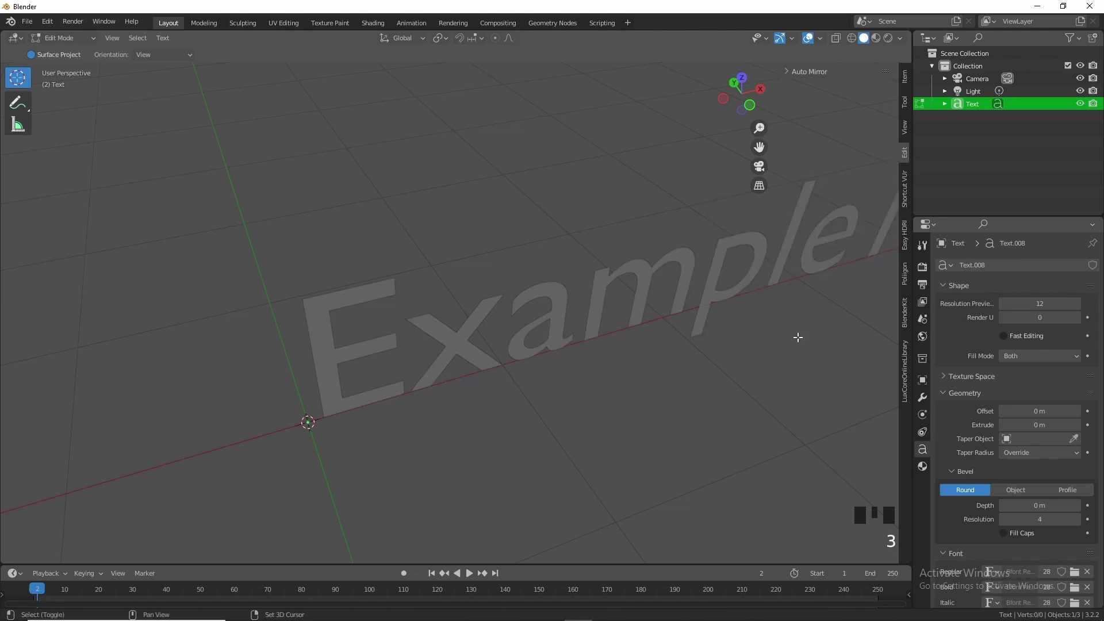
middle_click_drag(796, 335, 597, 349, "shift")
scroll(557, 345, "down", 2)
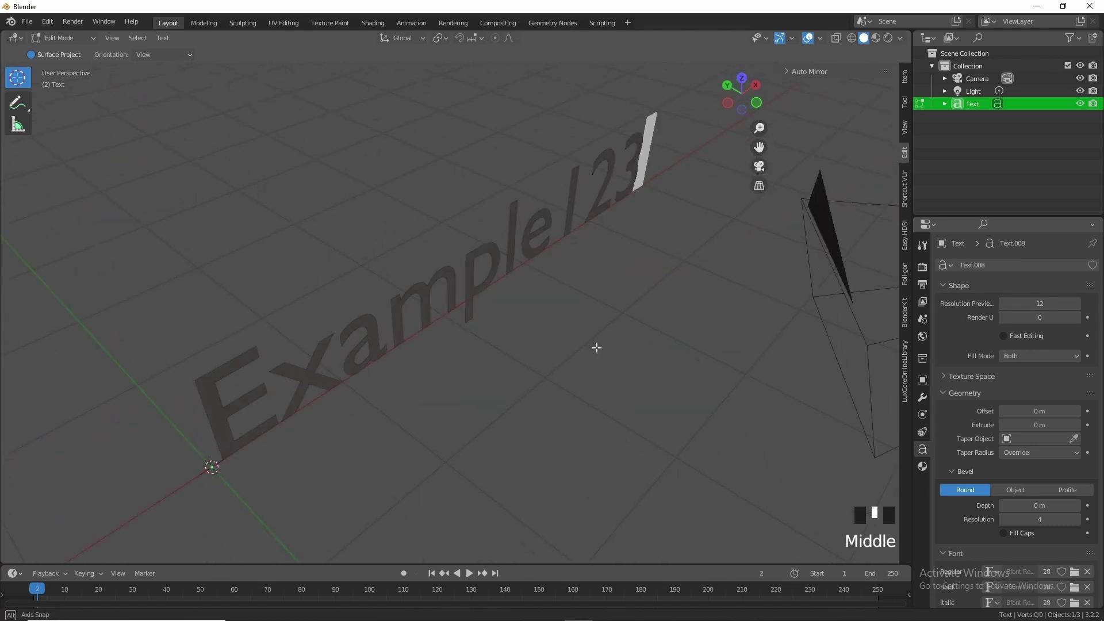
key("Tab")
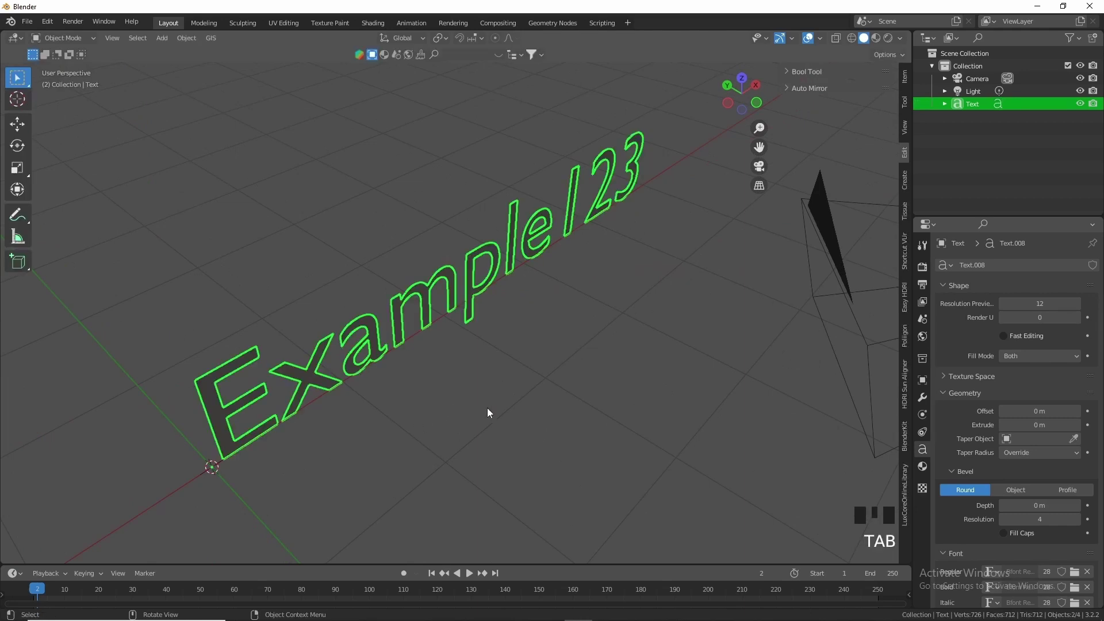
- Start choosing a new font file for the Regular style in the Font panel
middle_click_drag(488, 408, 561, 354)
scroll(584, 377, "down", 1)
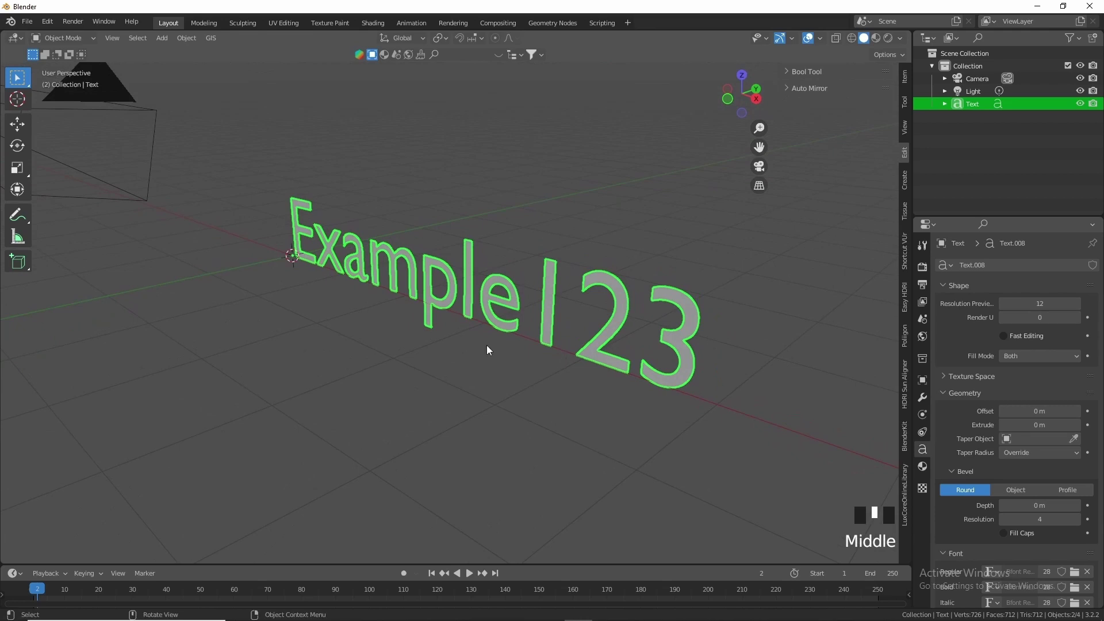
scroll(1006, 409, "down", 9)
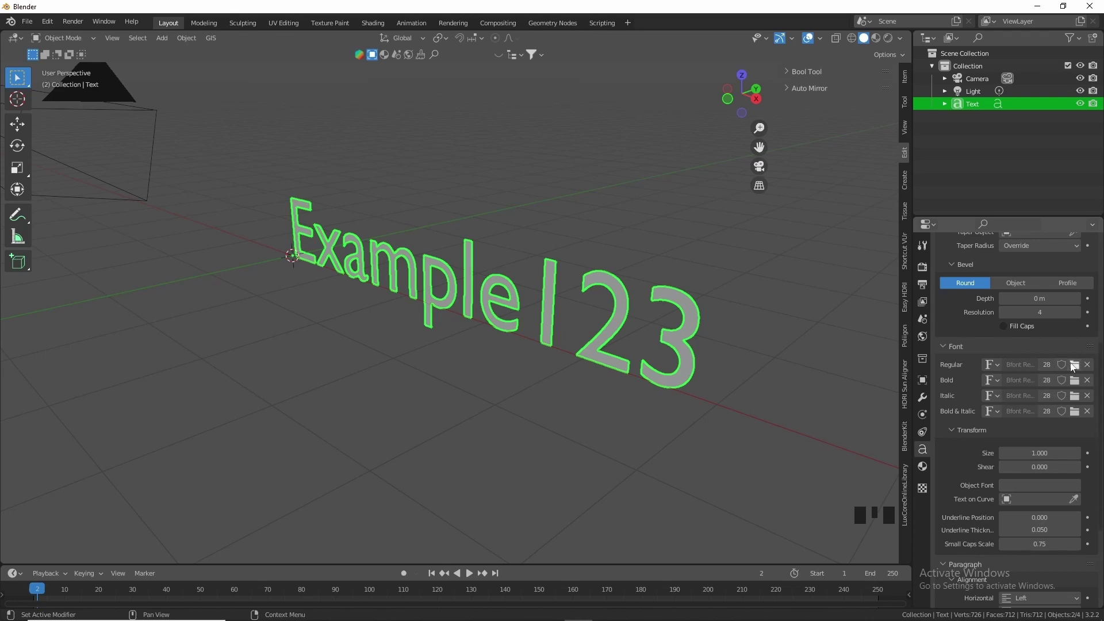
left_click(1075, 366)
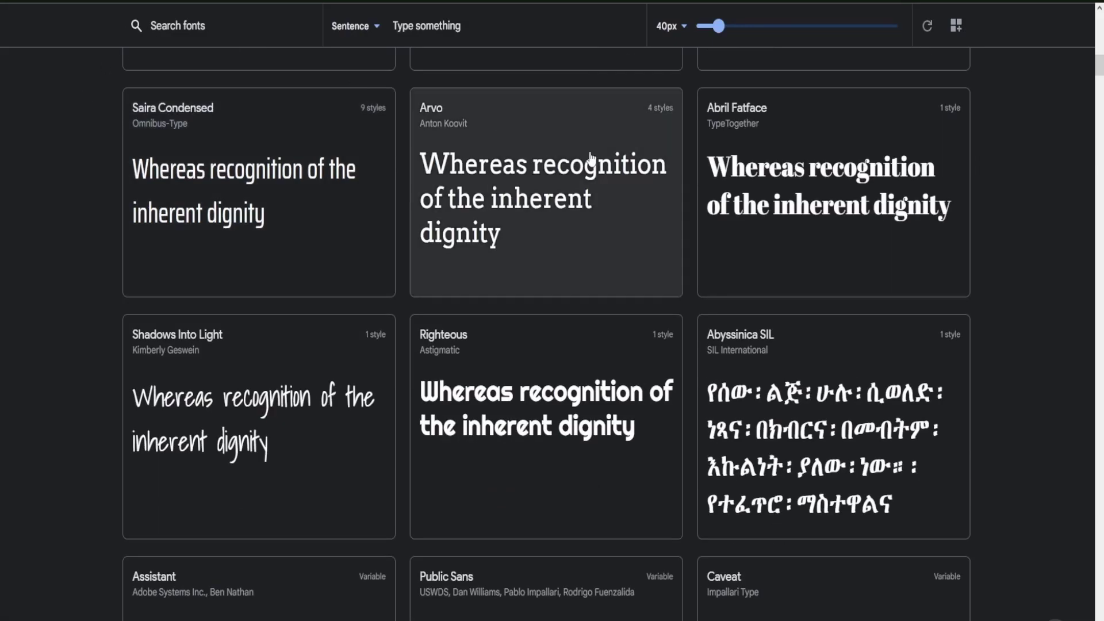
- Browse Google Fonts and open the Saira Condensed font family
scroll(289, 192, "up", 6)
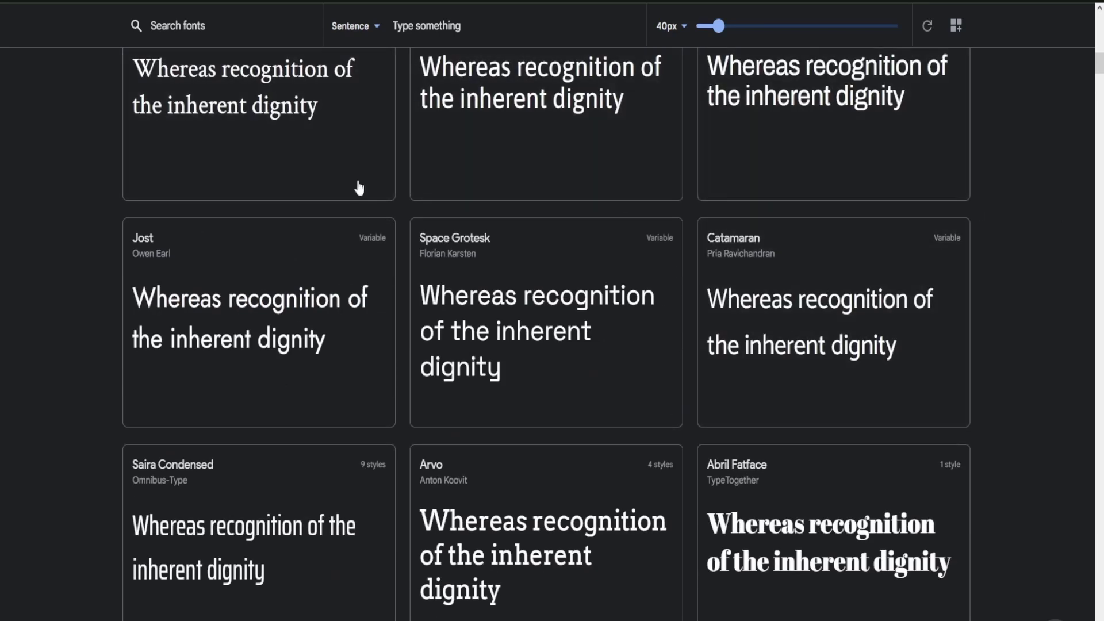
scroll(782, 422, "down", 5)
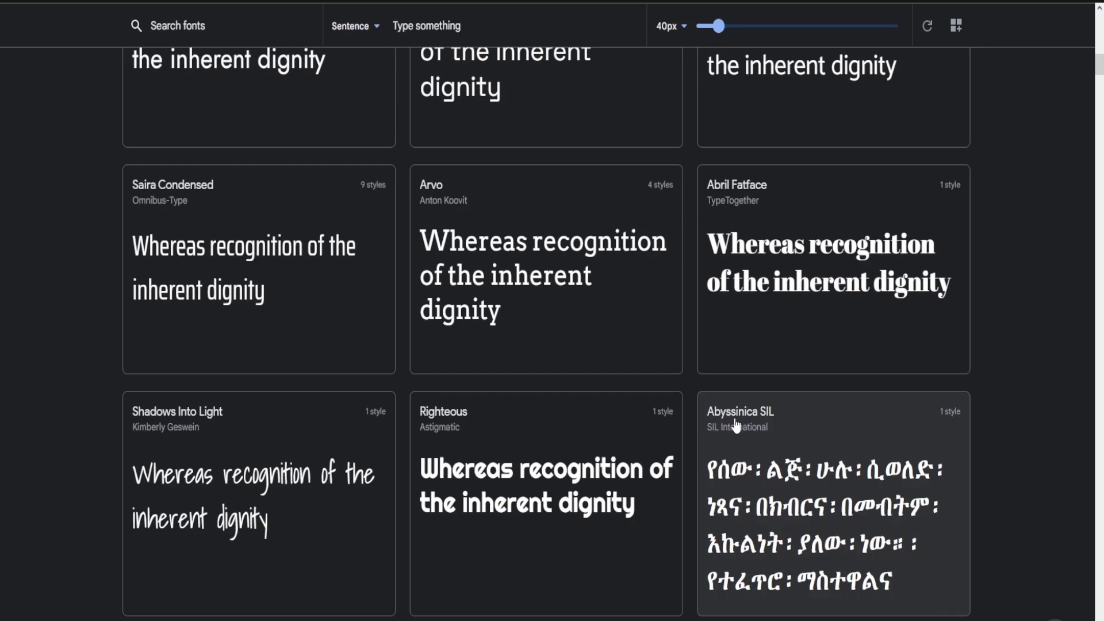
scroll(368, 377, "down", 2)
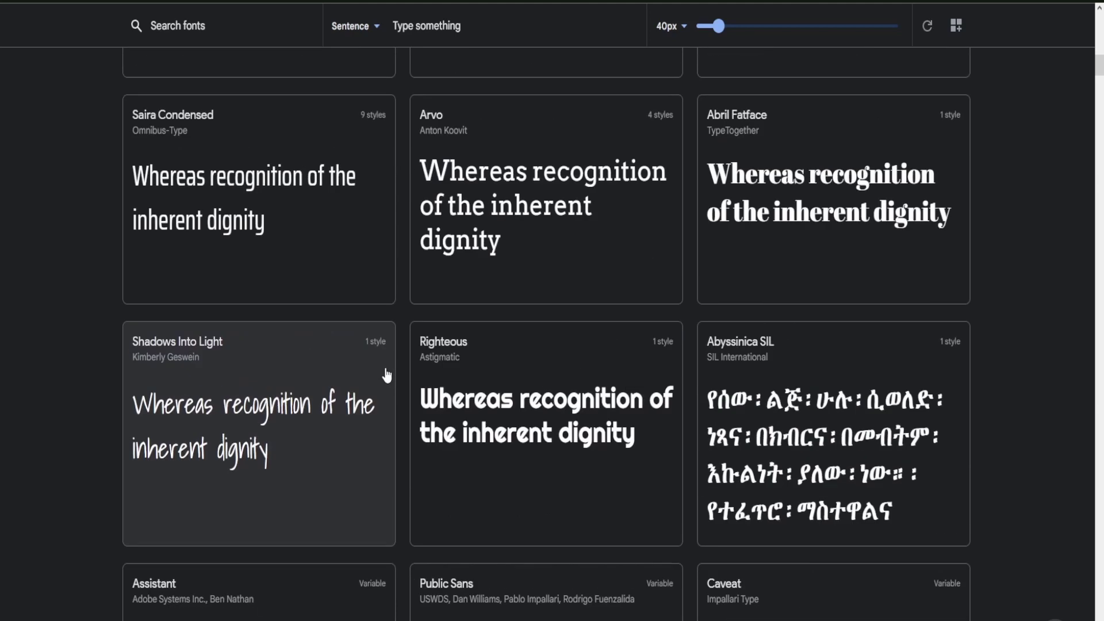
scroll(382, 375, "up", 4)
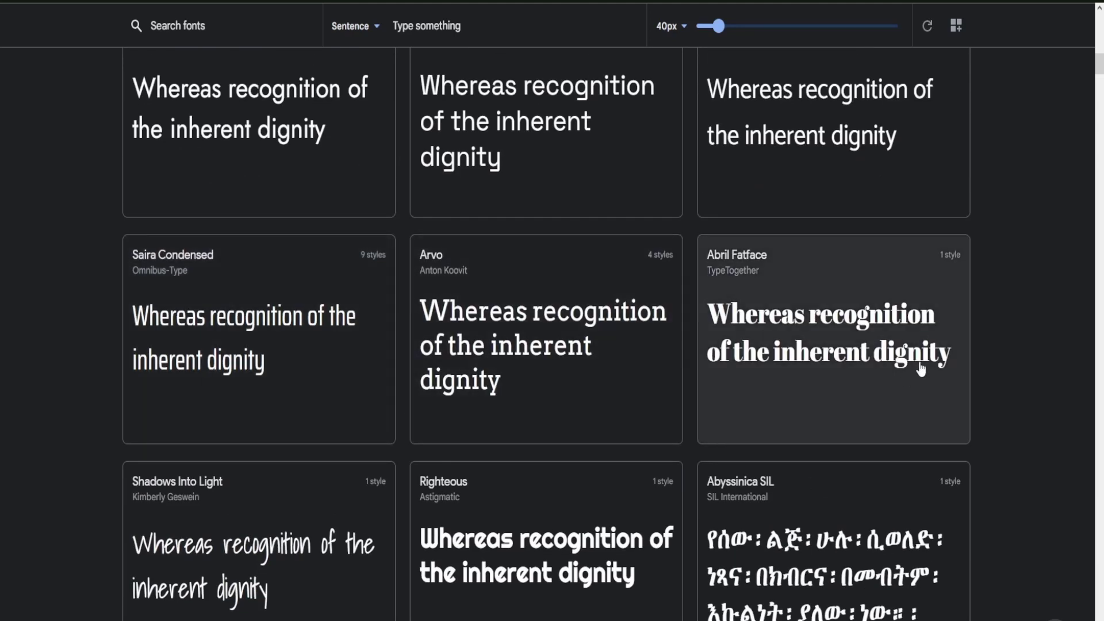
left_click(239, 337)
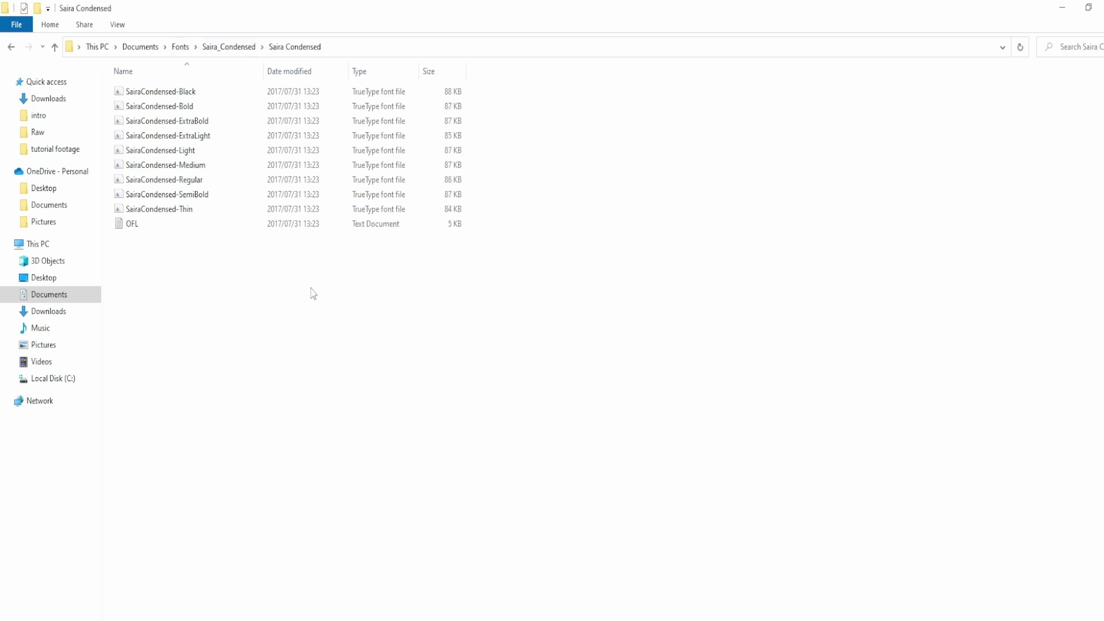
- Install all nine Saira Condensed .ttf files for all users, replacing existing copies
left_click_drag(497, 91, 234, 211)
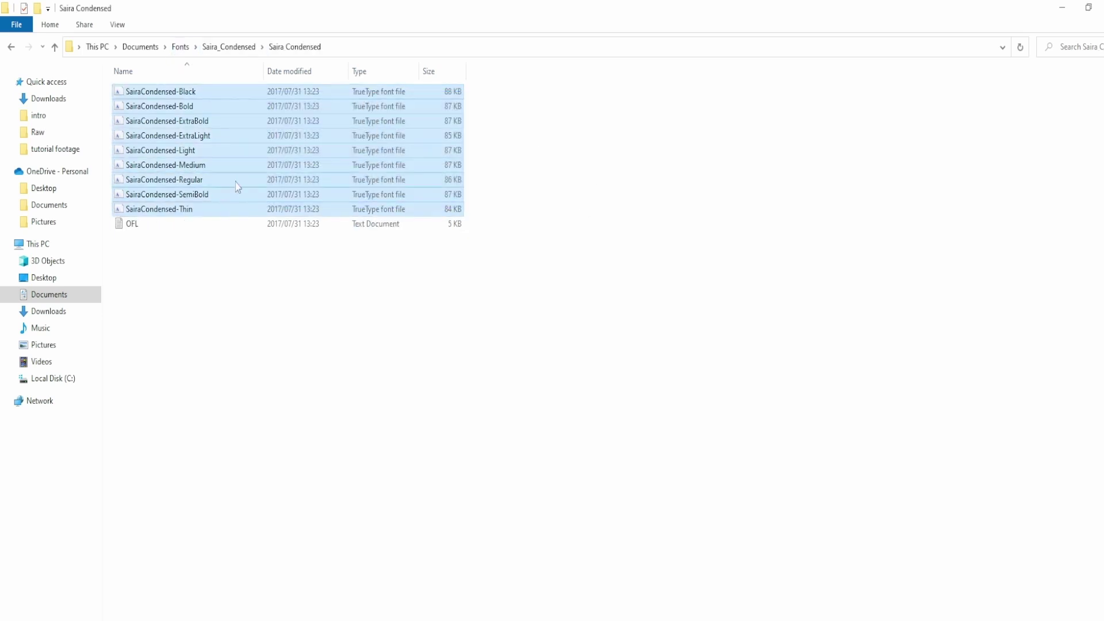
right_click(236, 182)
left_click(379, 237)
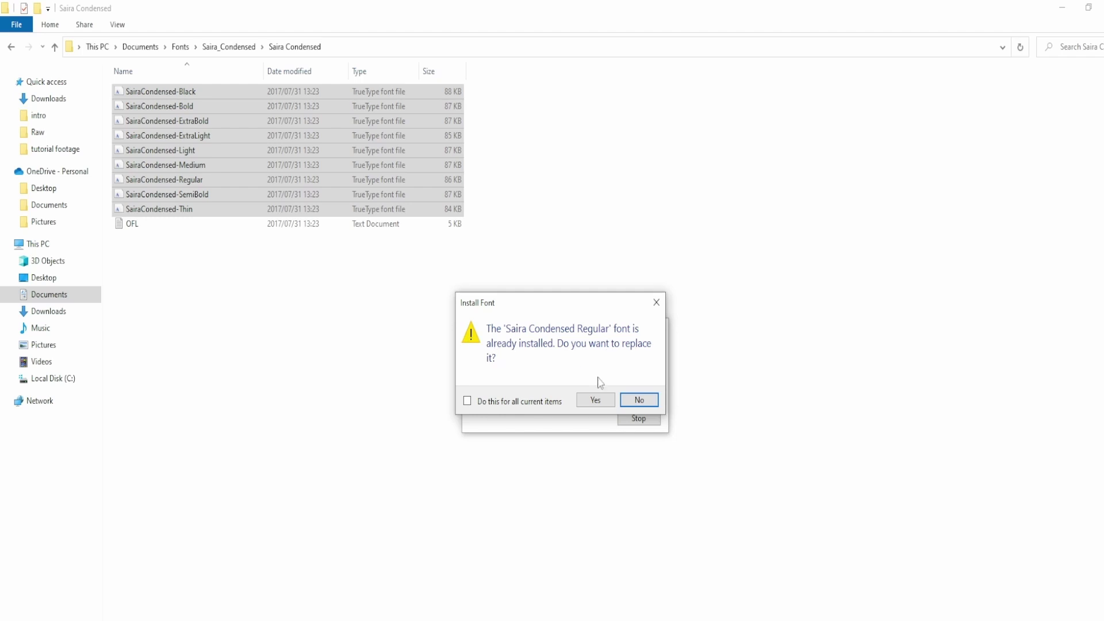
left_click(605, 401)
left_click(607, 403)
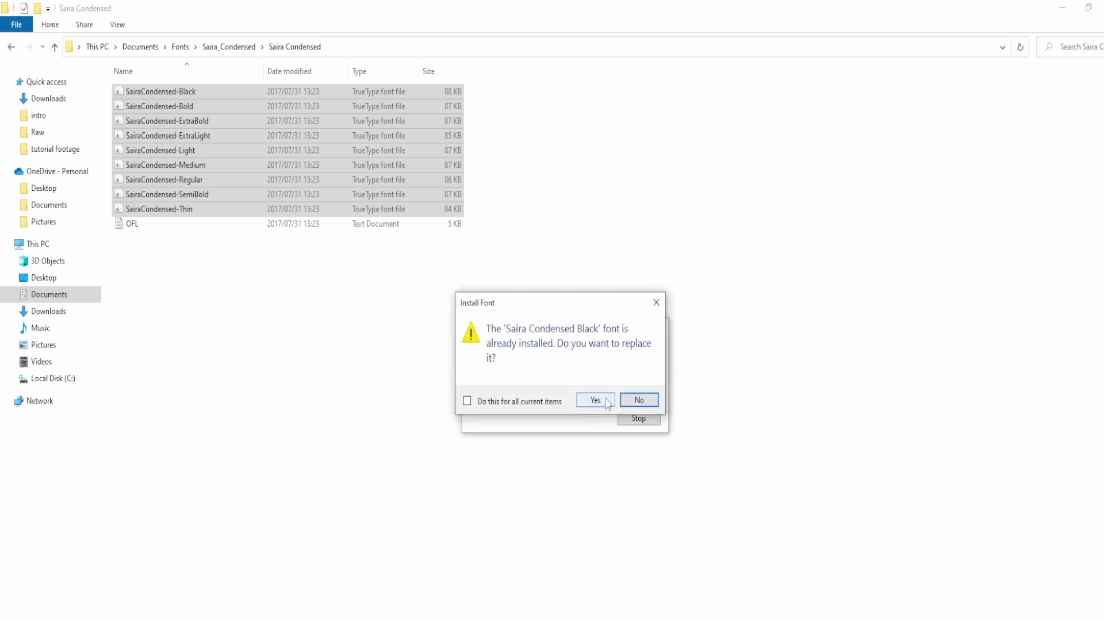
left_click(607, 403)
left_click(595, 394)
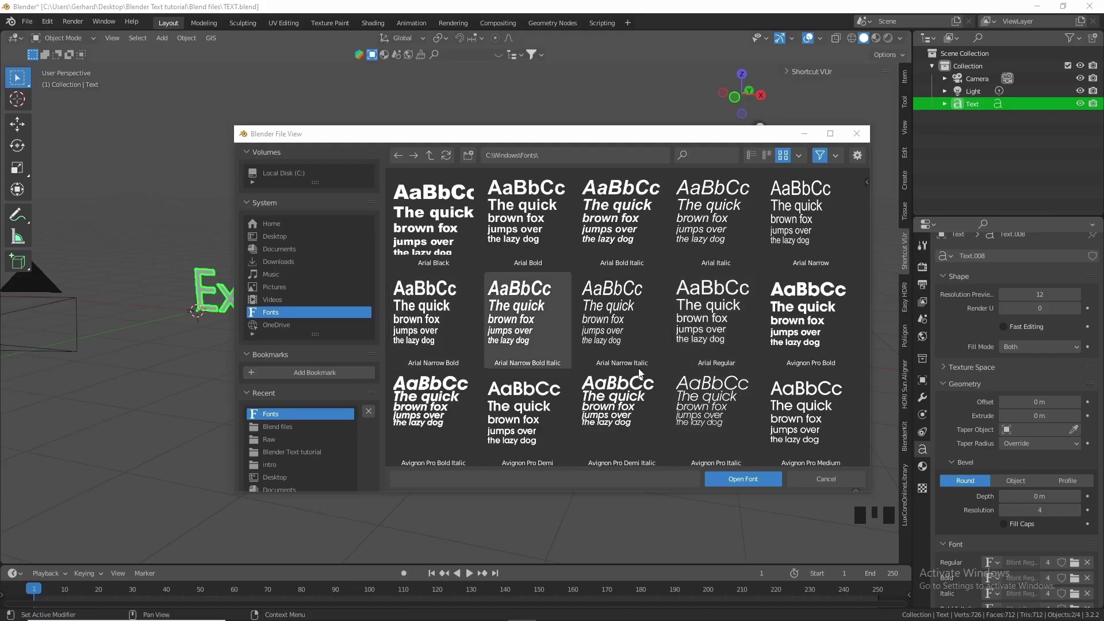
- Filter the font list by 'pre' and load Press Start 2P Regular onto the text
left_click(736, 157)
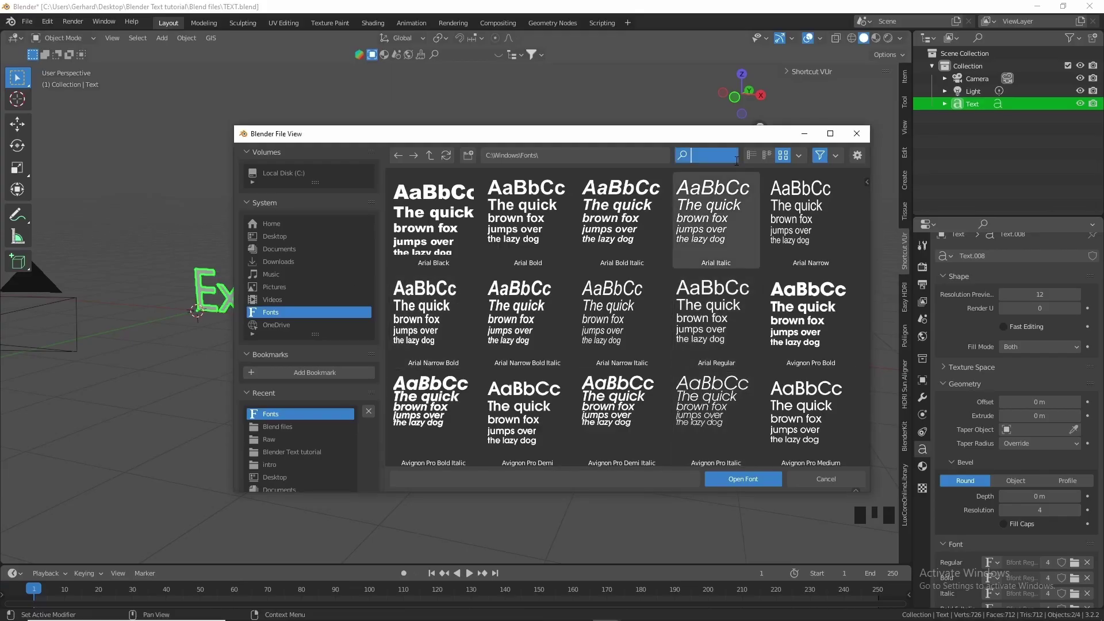
type("pre")
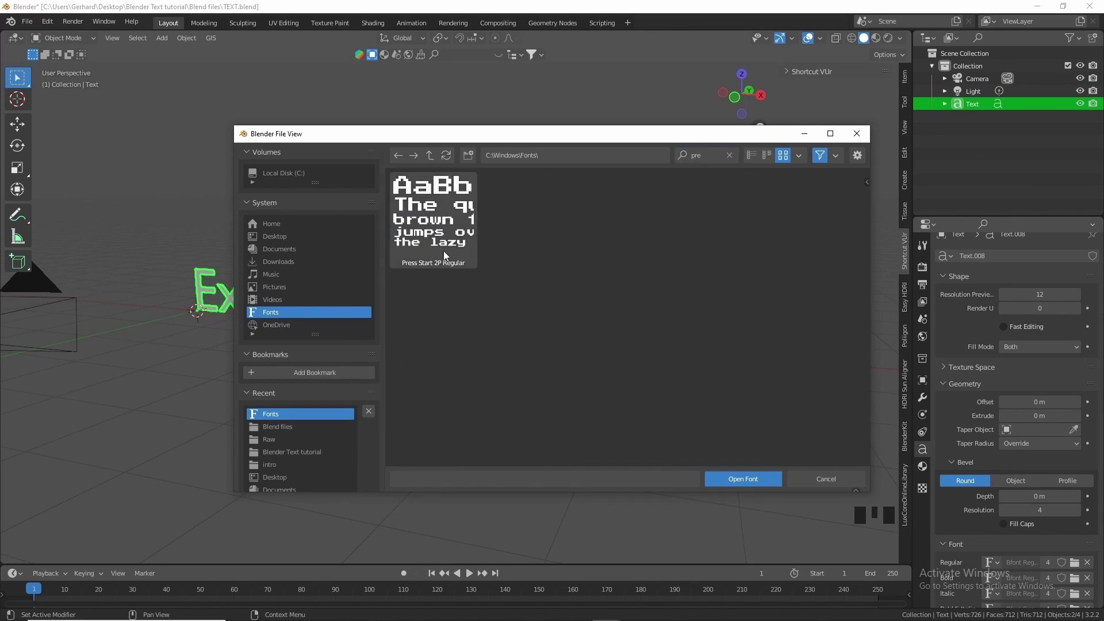
left_click(443, 251)
left_click(754, 475)
middle_click_drag(395, 325, 421, 349)
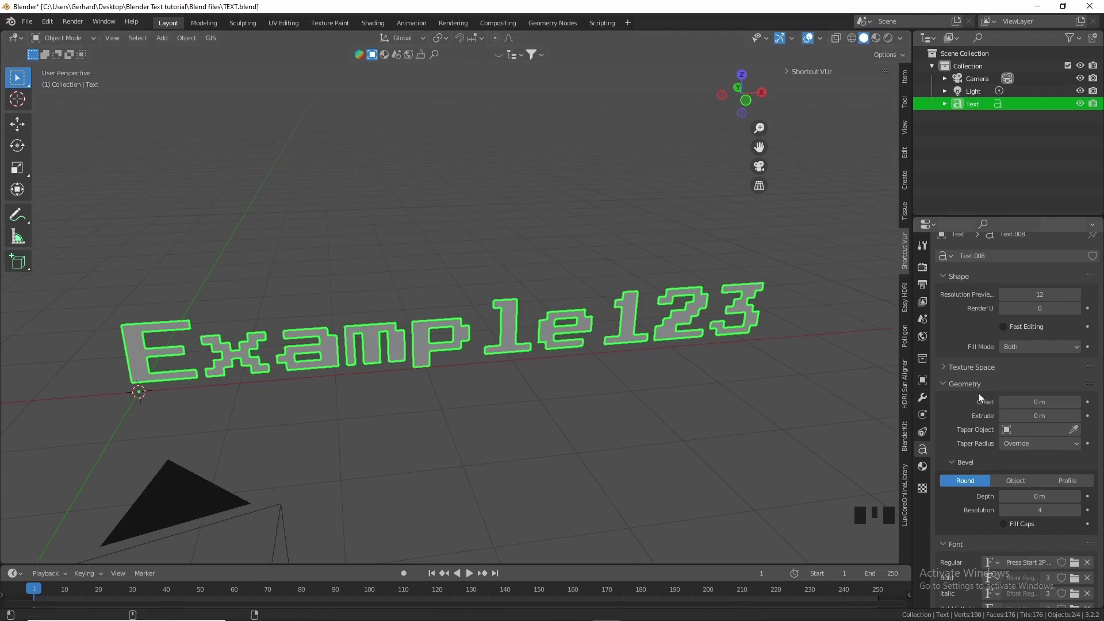
- Extrude the pixel-font letters to 0.226 m thickness
left_click_drag(1029, 415, 1053, 415, "shift")
middle_click_drag(819, 387, 632, 359)
scroll(634, 360, "up", 3)
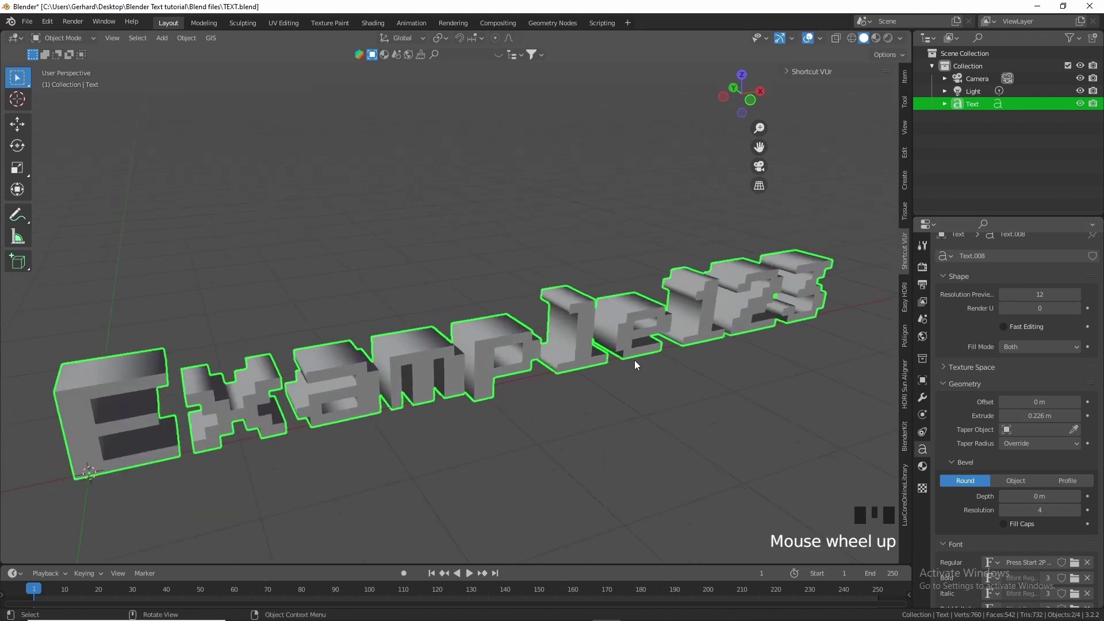
scroll(634, 360, "down", 1)
- Give the letter edges a 0.004 m bevel depth
left_click_drag(1030, 496, 1043, 496, "shift")
middle_click_drag(722, 399, 690, 379)
triple_click(1038, 493)
left_click(1041, 493)
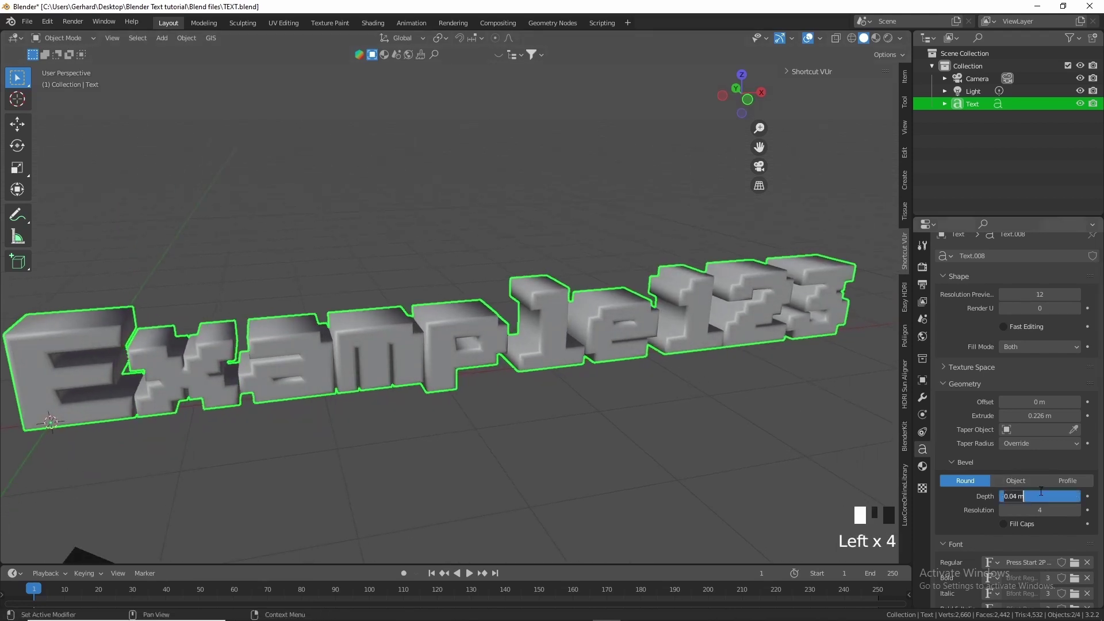
type("0.004")
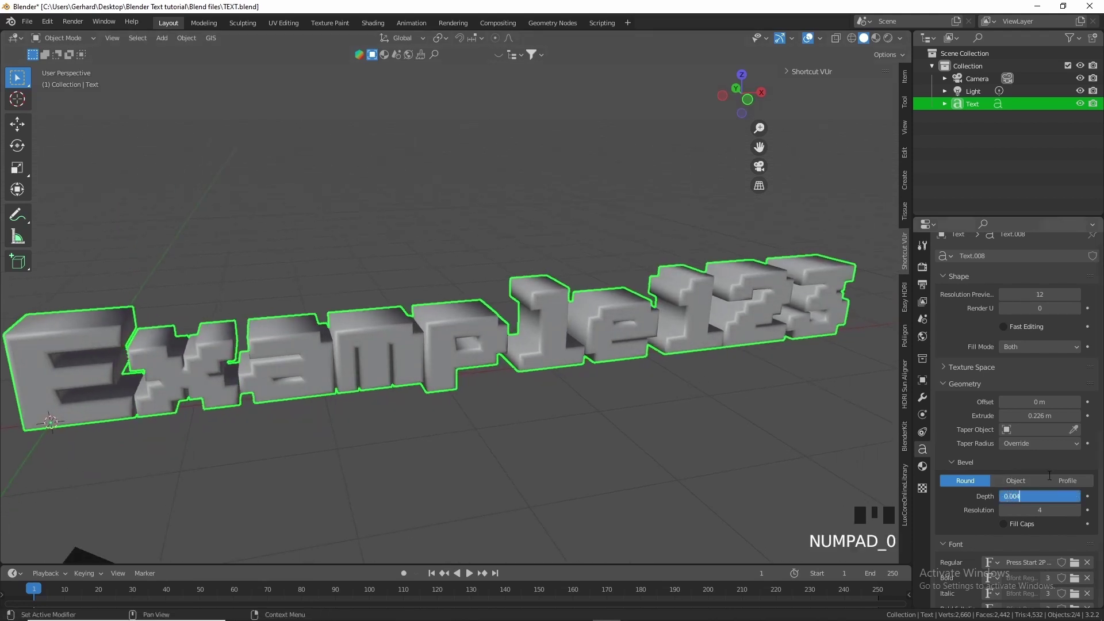
key("Return")
scroll(499, 399, "down", 2)
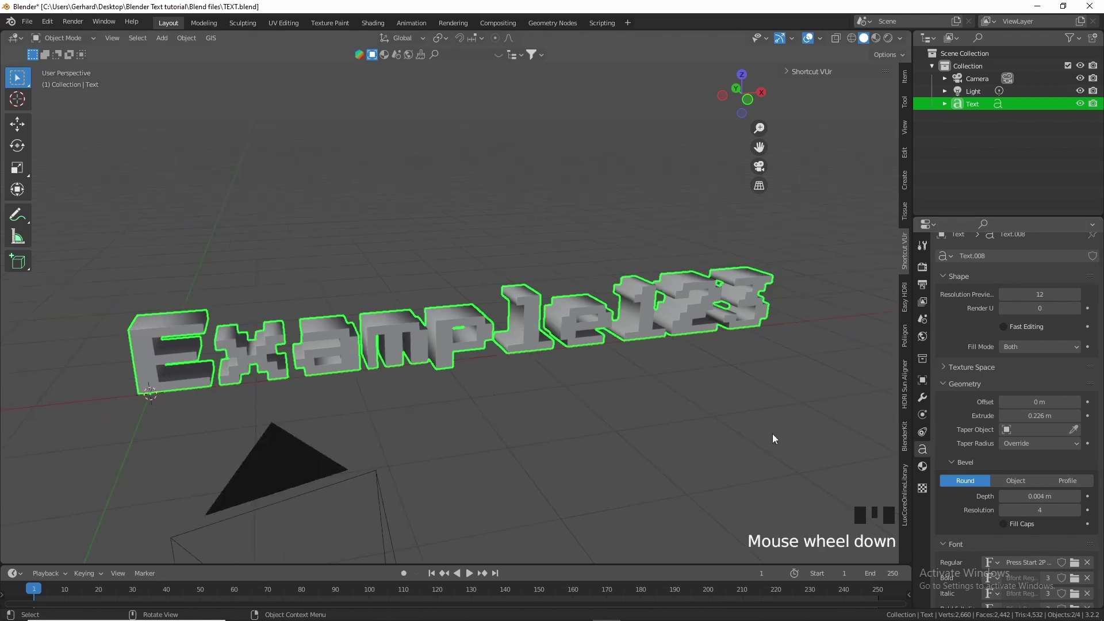
scroll(1012, 403, "down", 4)
scroll(1012, 403, "up", 3)
middle_click_drag(647, 372, 599, 388)
- Duplicate the Example123 text and place the copy far to the left along X
key("shift+d")
key("x")
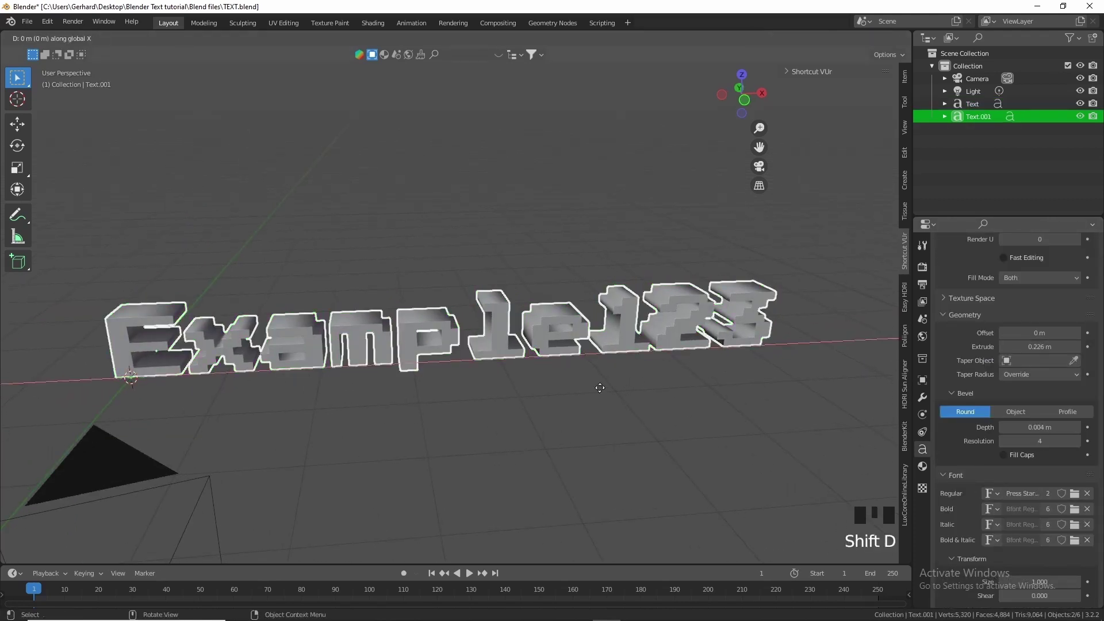
left_click(609, 345)
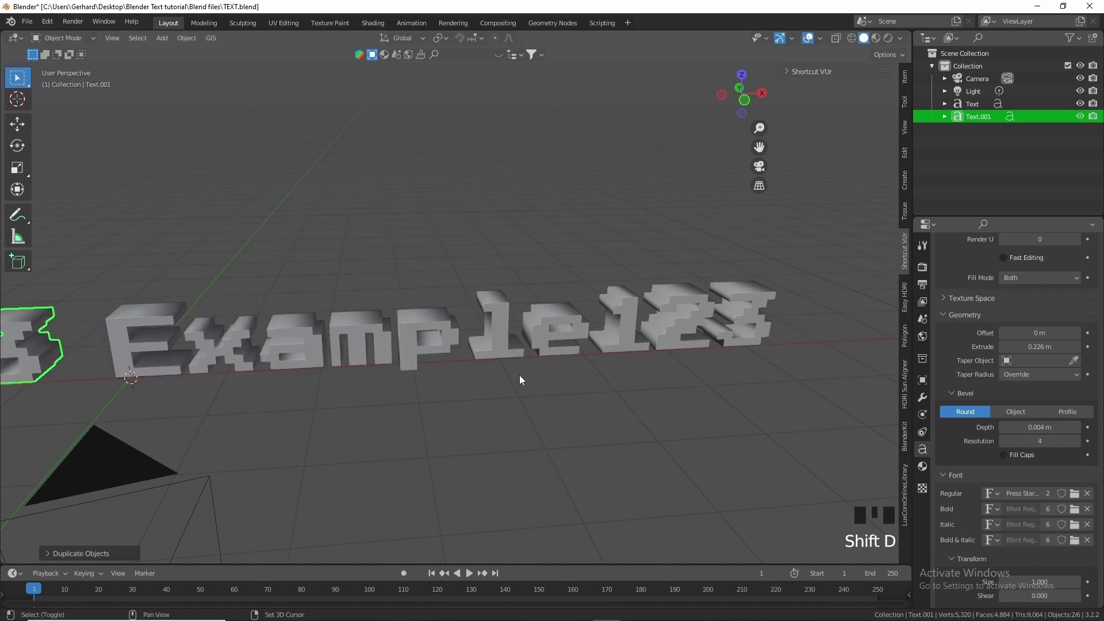
middle_click_drag(519, 375, 2, 337, "shift")
scroll(272, 303, "down", 5)
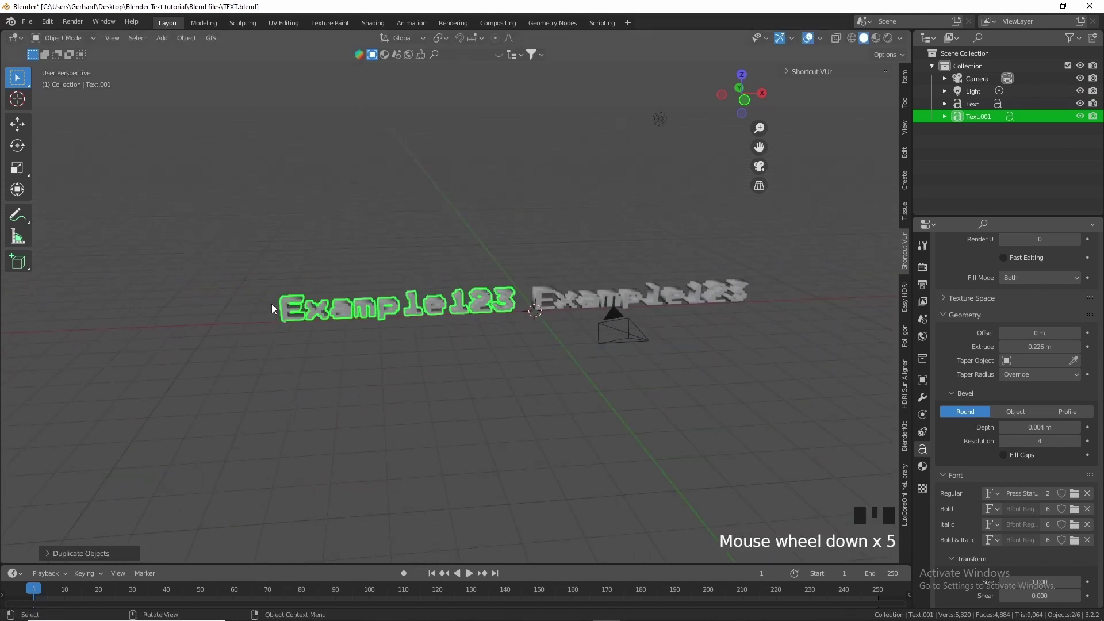
middle_click_drag(272, 304, 288, 288)
scroll(288, 288, "up", 3)
middle_click_drag(413, 299, 443, 316, "shift")
scroll(443, 316, "up", 2)
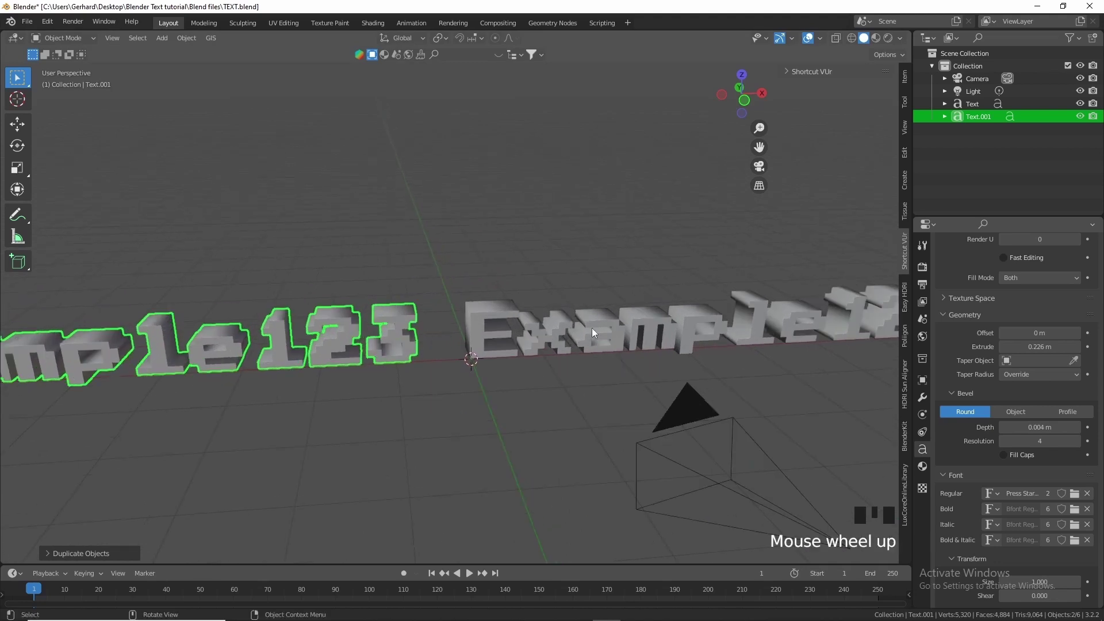
middle_click_drag(207, 359, 397, 362, "shift")
middle_click_drag(516, 349, 514, 380)
scroll(514, 380, "up", 3)
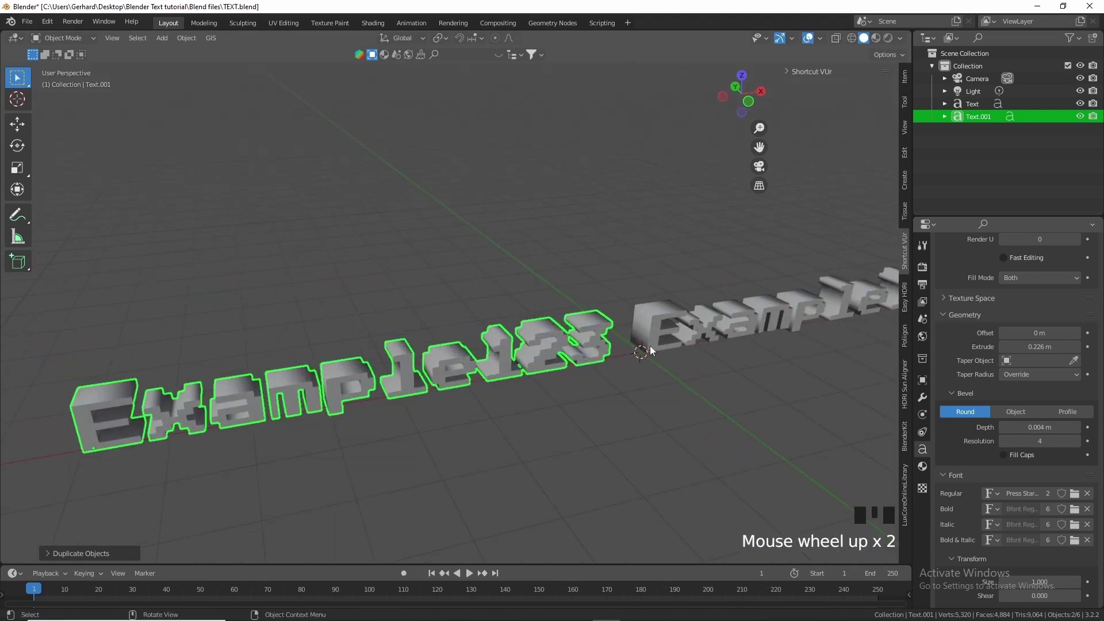
scroll(347, 367, "down", 2)
middle_click_drag(358, 350, 315, 340)
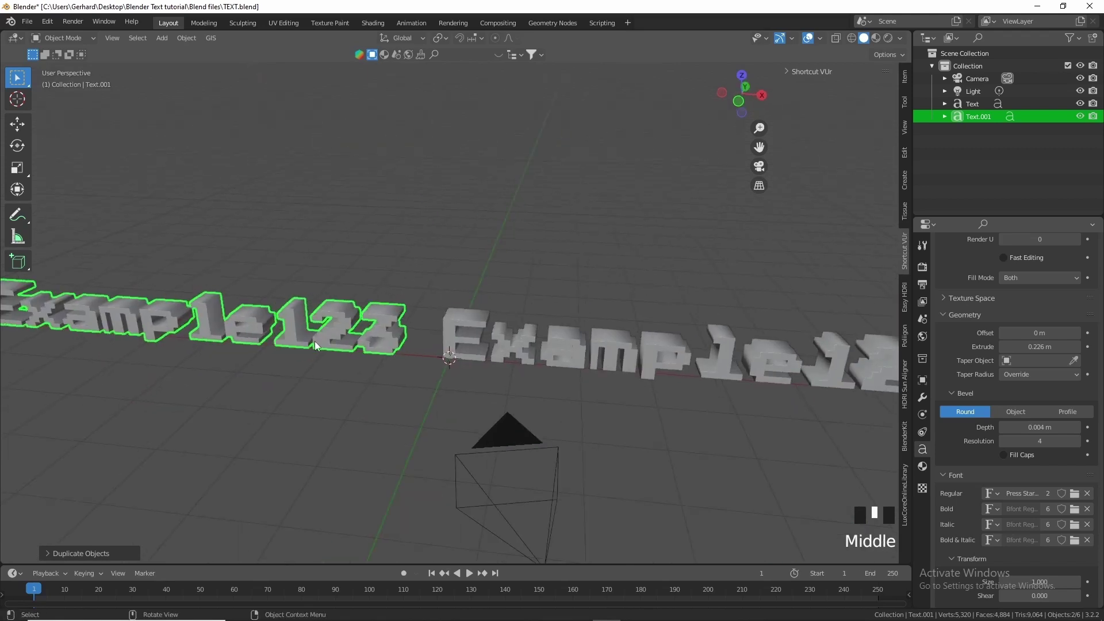
scroll(155, 308, "up", 1)
middle_click_drag(155, 308, 153, 311, "shift")
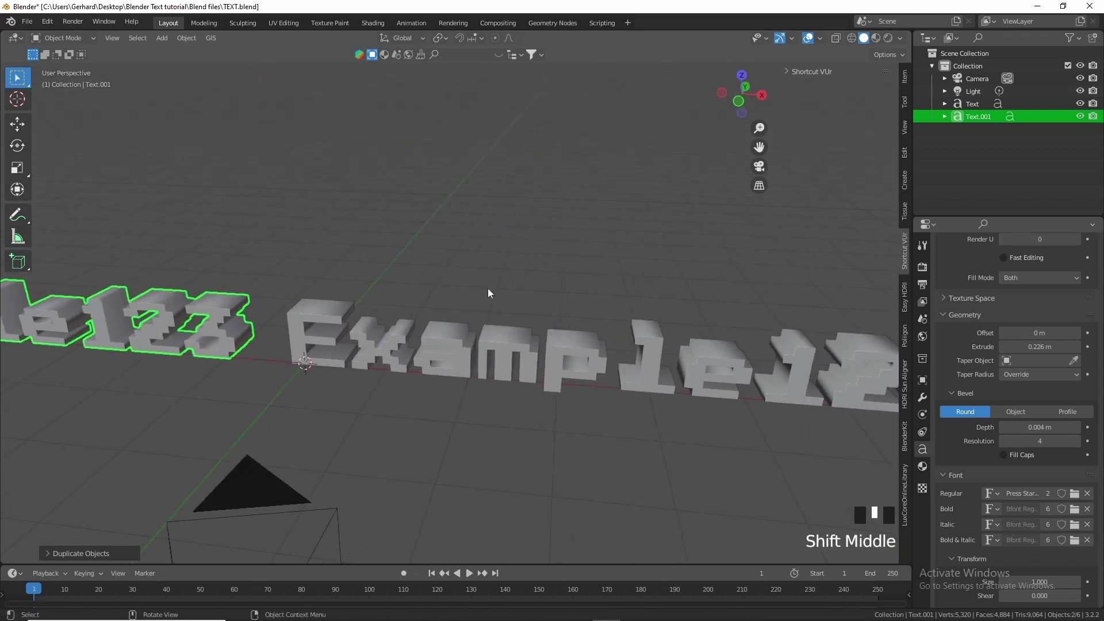
- Hide the Text.001 duplicate in the Outliner
left_click(1080, 117)
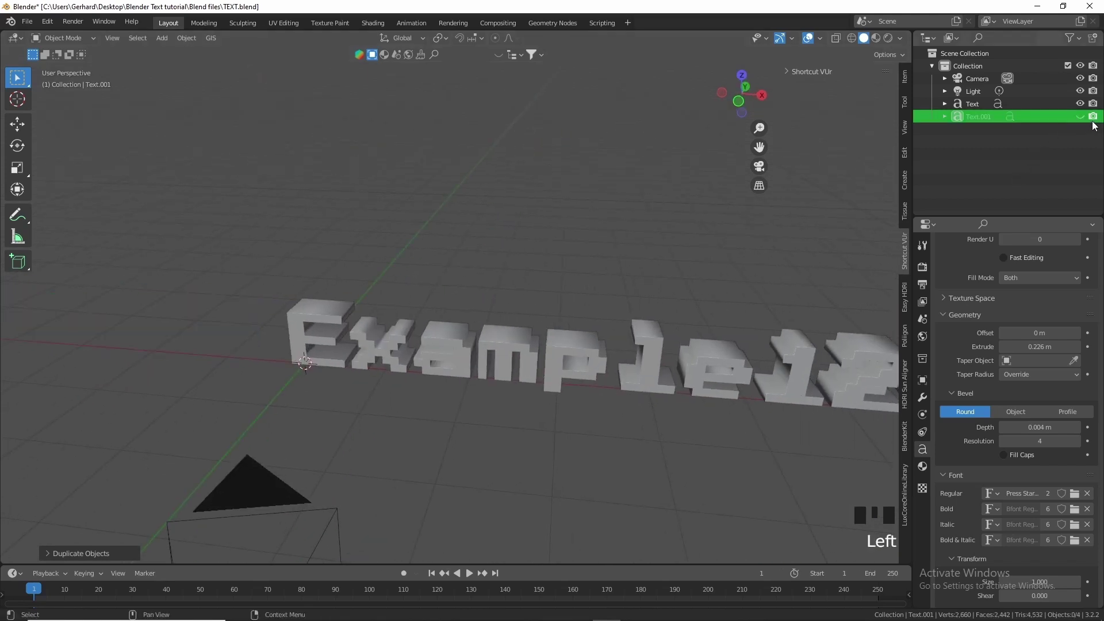
left_click(1093, 118)
middle_click_drag(747, 201, 475, 240, "shift")
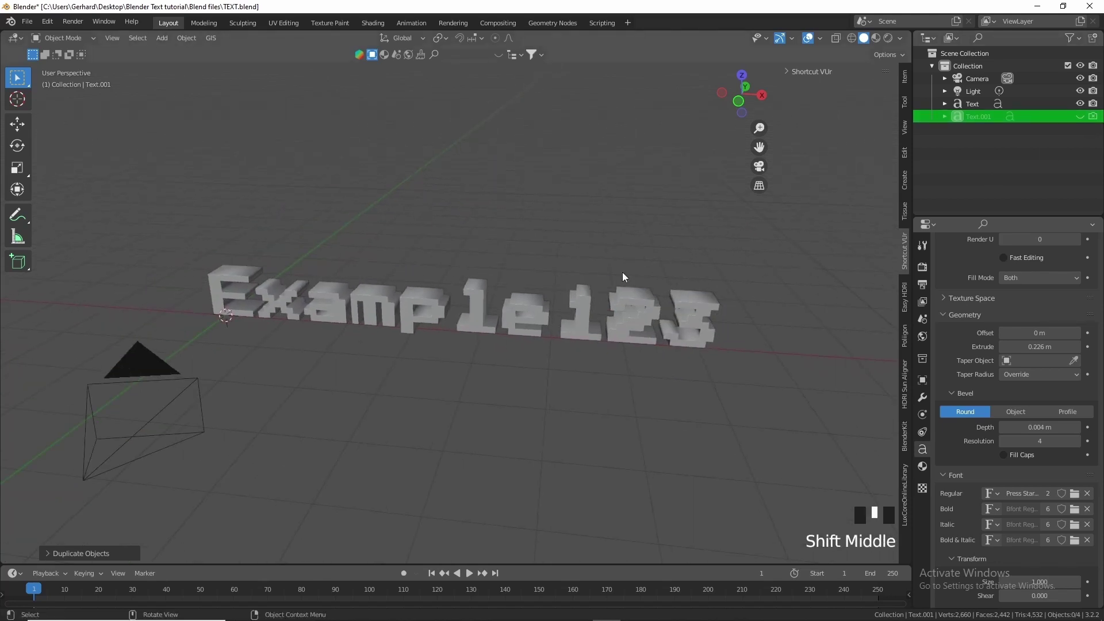
middle_click_drag(623, 274, 255, 261, "shift")
middle_click_drag(382, 263, 335, 222, "shift")
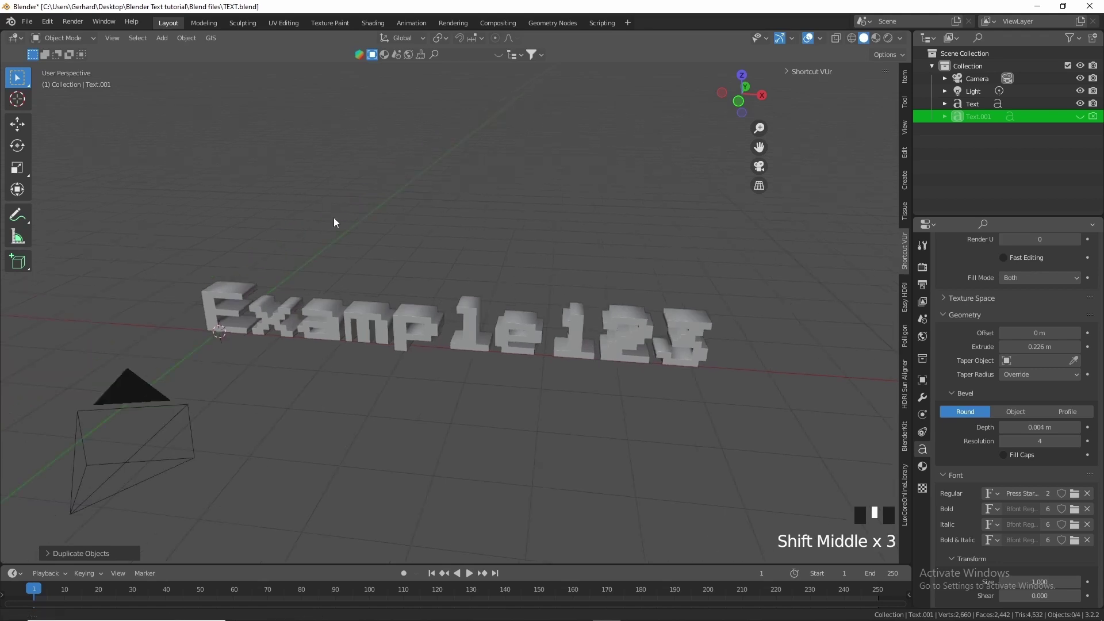
scroll(348, 264, "up", 2)
middle_click_drag(348, 264, 392, 264)
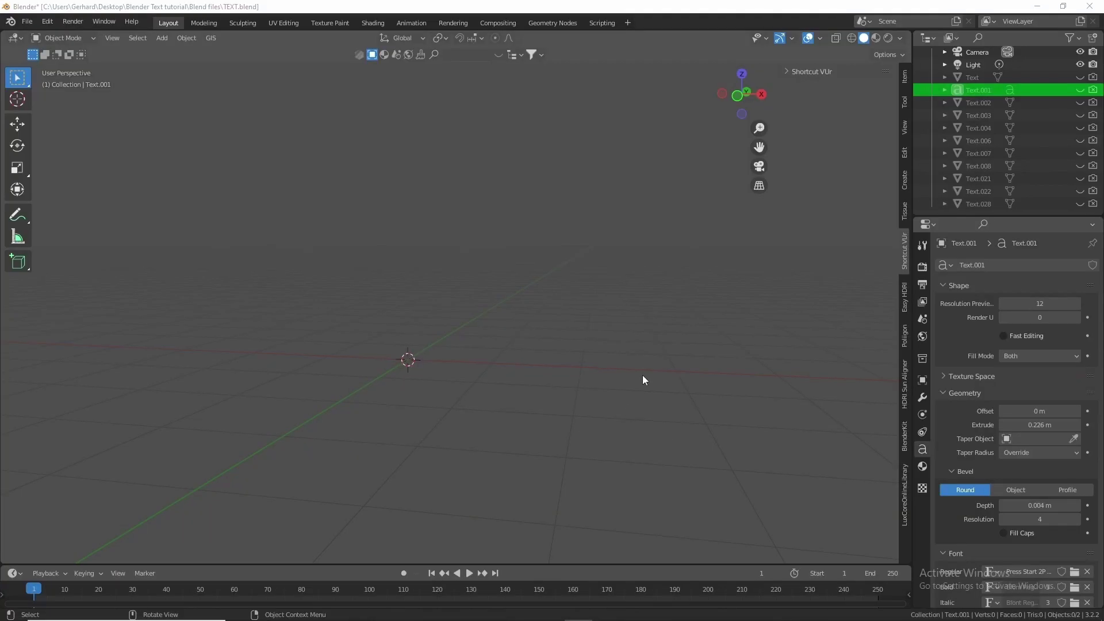
- Make Text.001 visible again with its Outliner eye icon
left_click(1080, 91)
- Duplicate Example123 to the right along X as Text.005, then hide Text.001
scroll(660, 213, "down", 5)
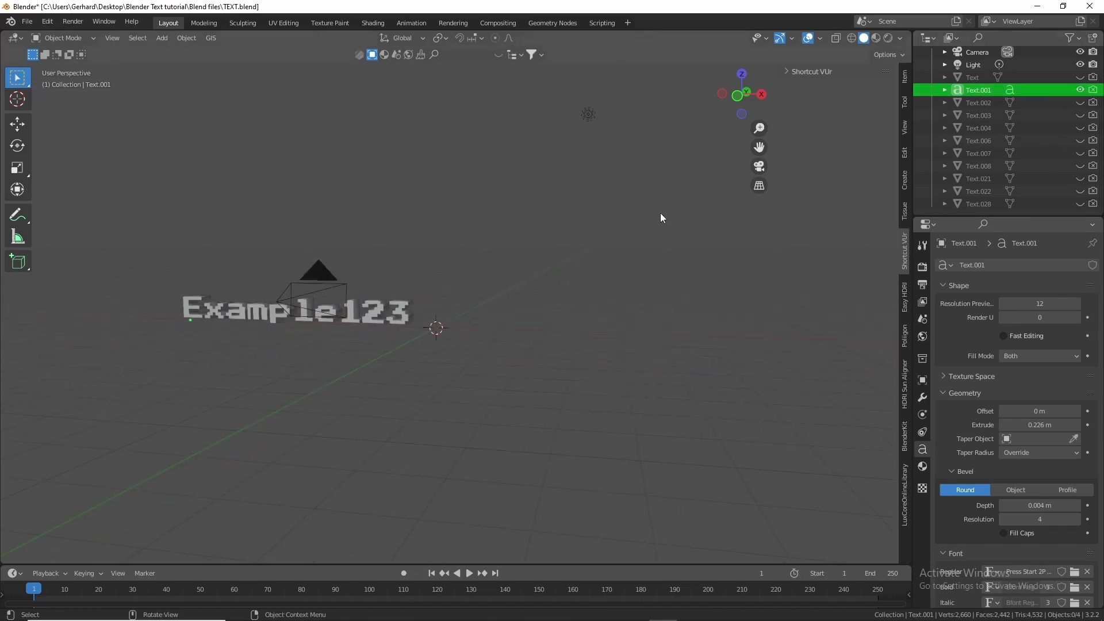
middle_click_drag(660, 213, 343, 333)
left_click(384, 332)
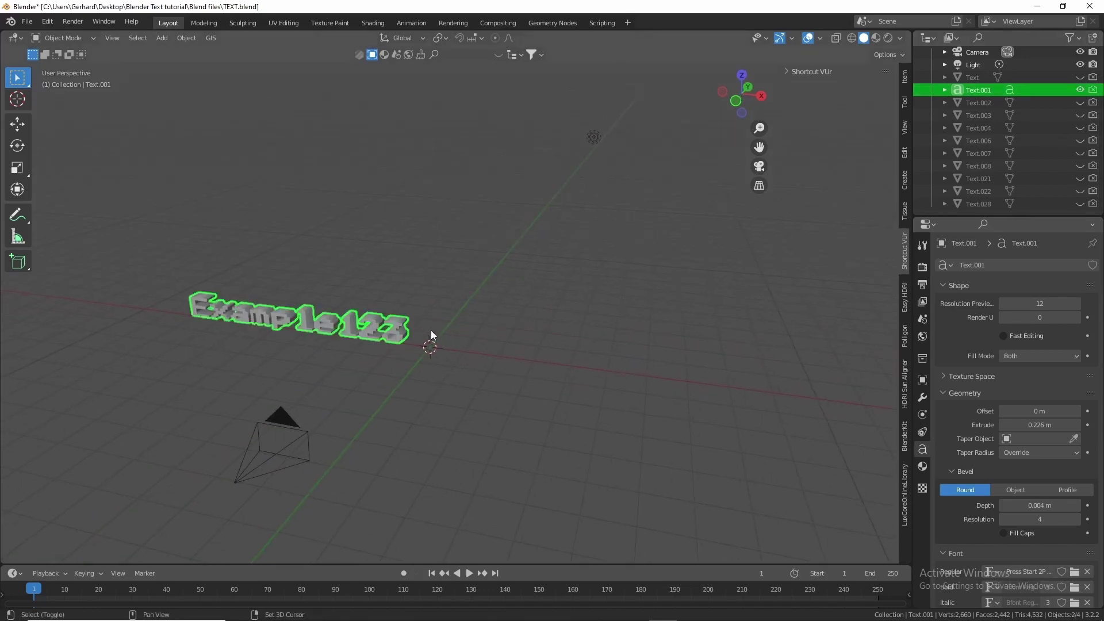
key("shift+d")
key("x")
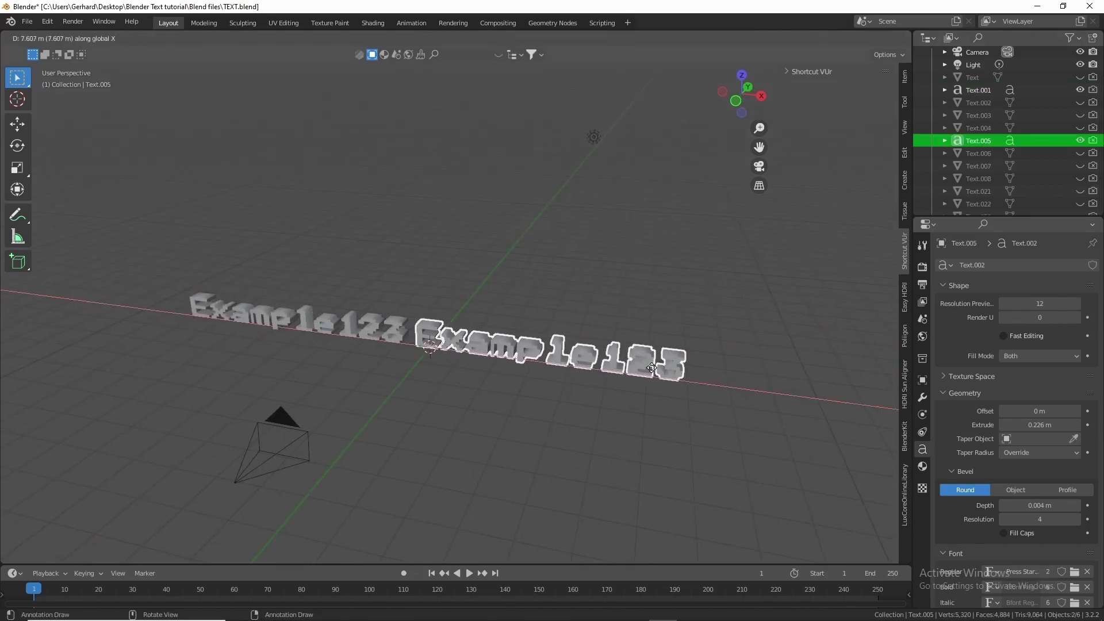
left_click(697, 365)
left_click(336, 329)
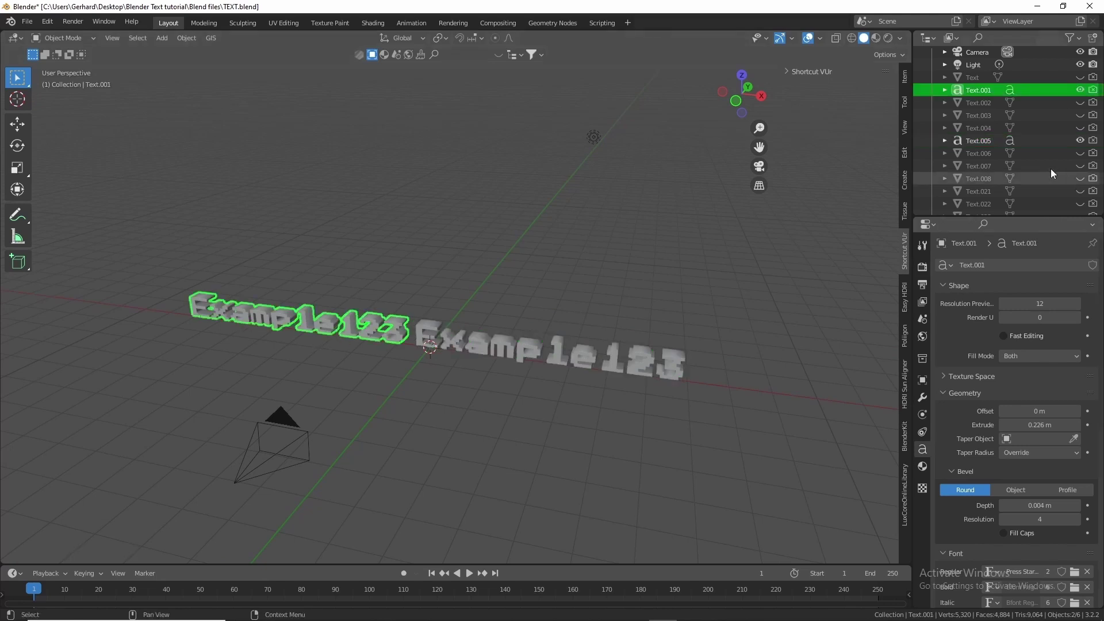
left_click(1080, 90)
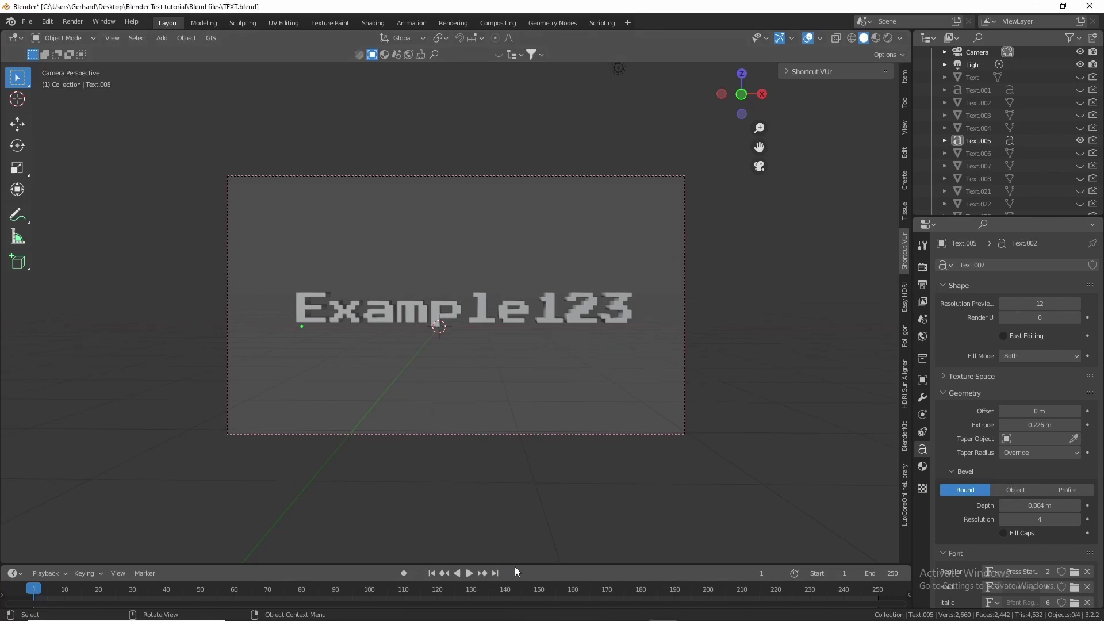
- Make the timeline area taller and convert the Example123 text object to a mesh
left_click_drag(516, 565, 530, 454)
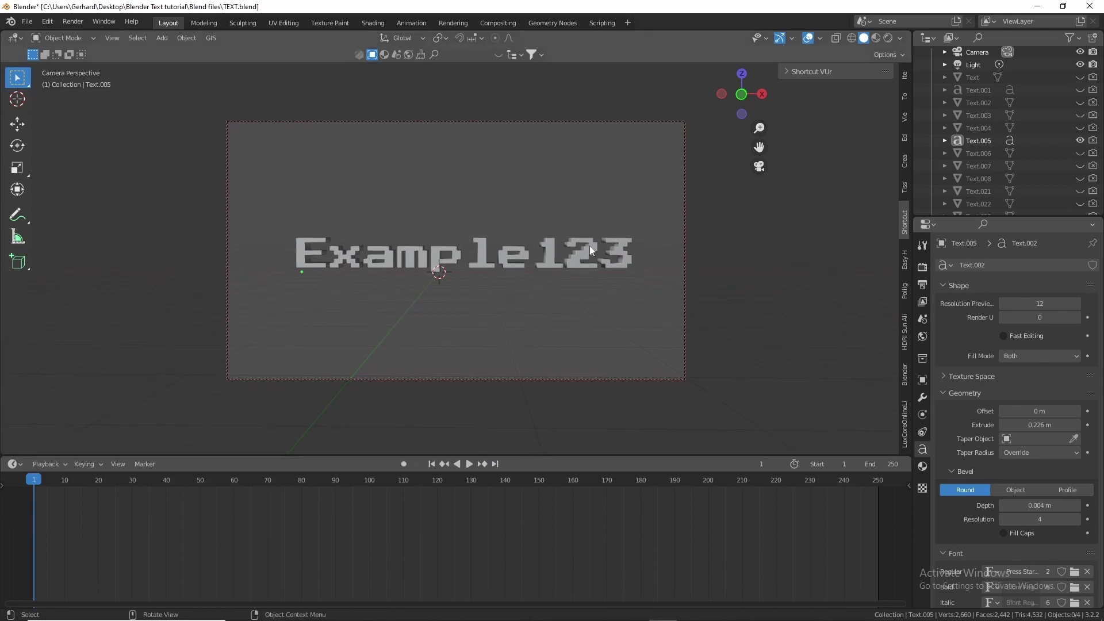
left_click(603, 265)
key("Tab")
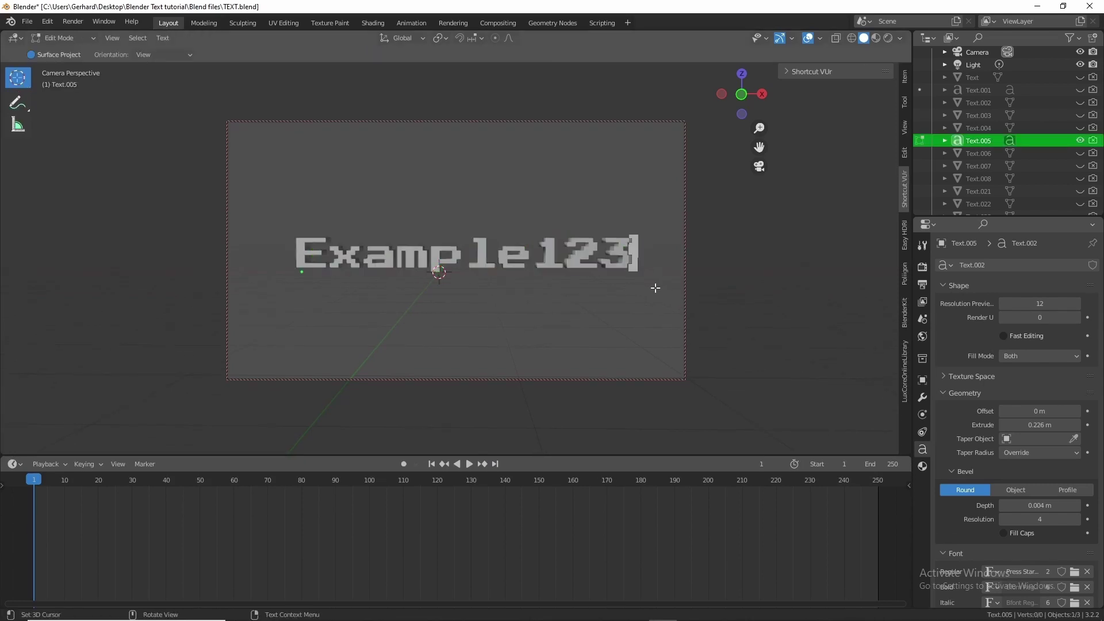
key("Tab")
right_click(646, 288)
mouse_move(632, 302)
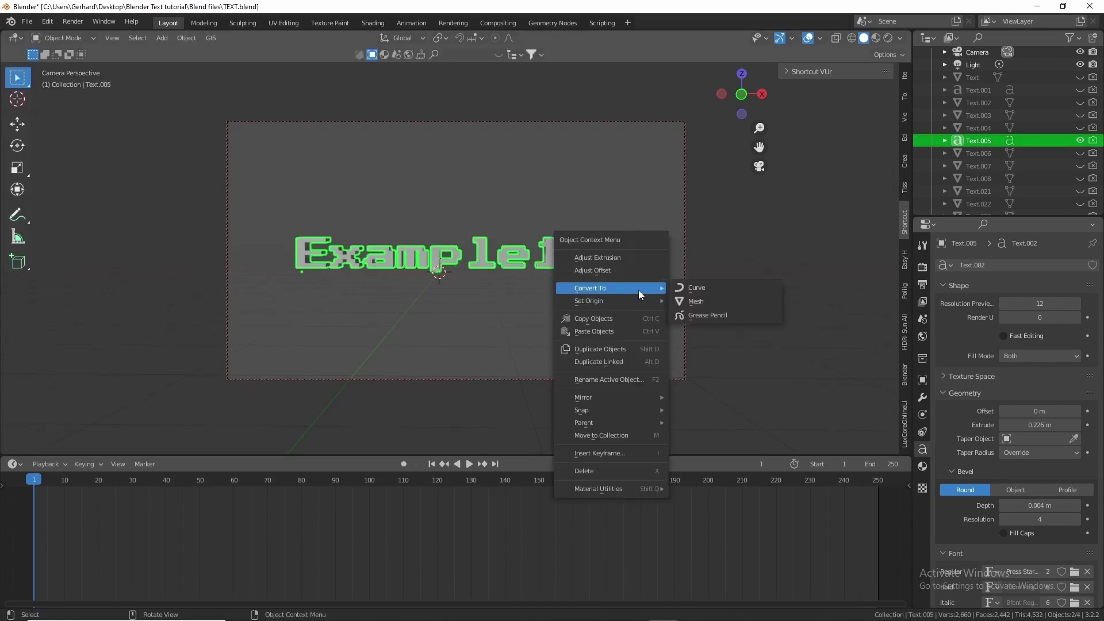
left_click(696, 303)
- UV unwrap the converted text mesh with Smart UV Project and return to Object Mode
key("Tab")
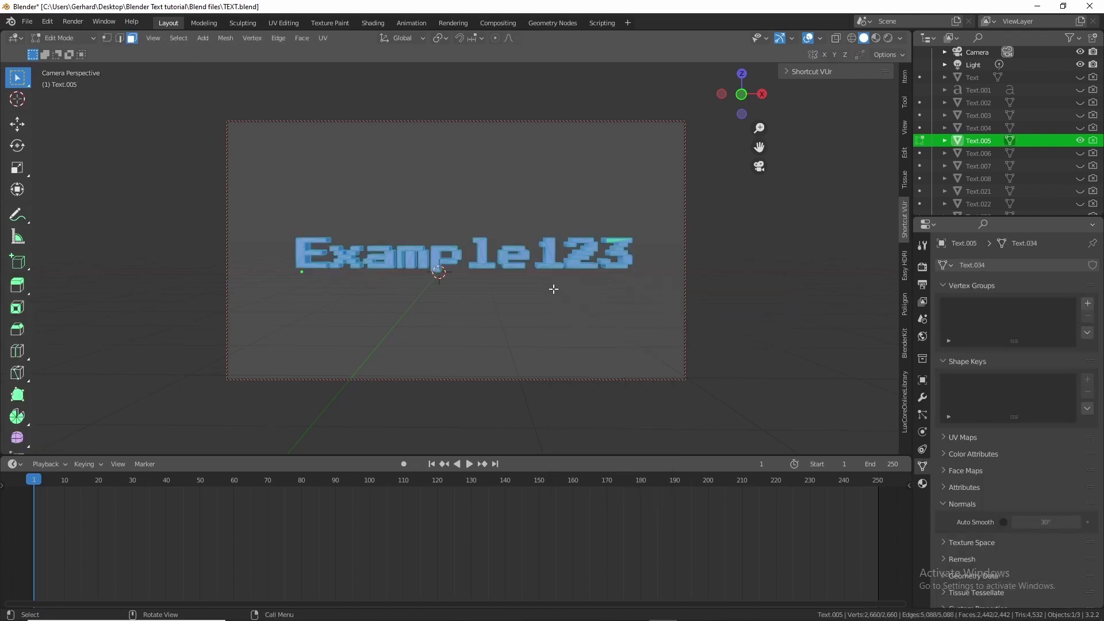
right_click(553, 289)
mouse_move(527, 406)
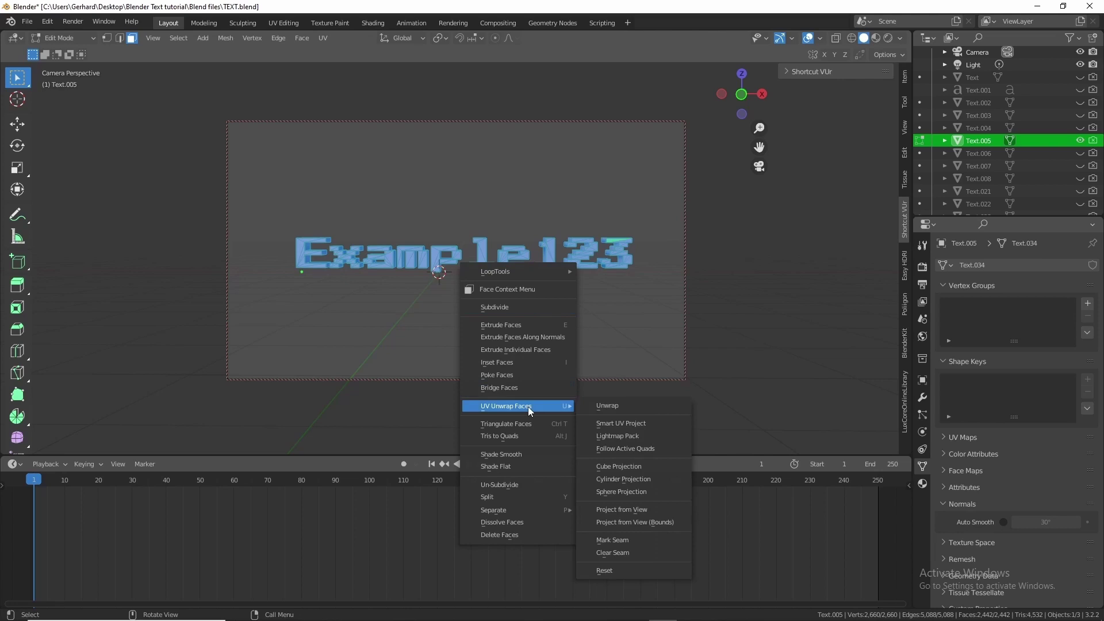
left_click(617, 426)
left_click(629, 526)
key("Tab")
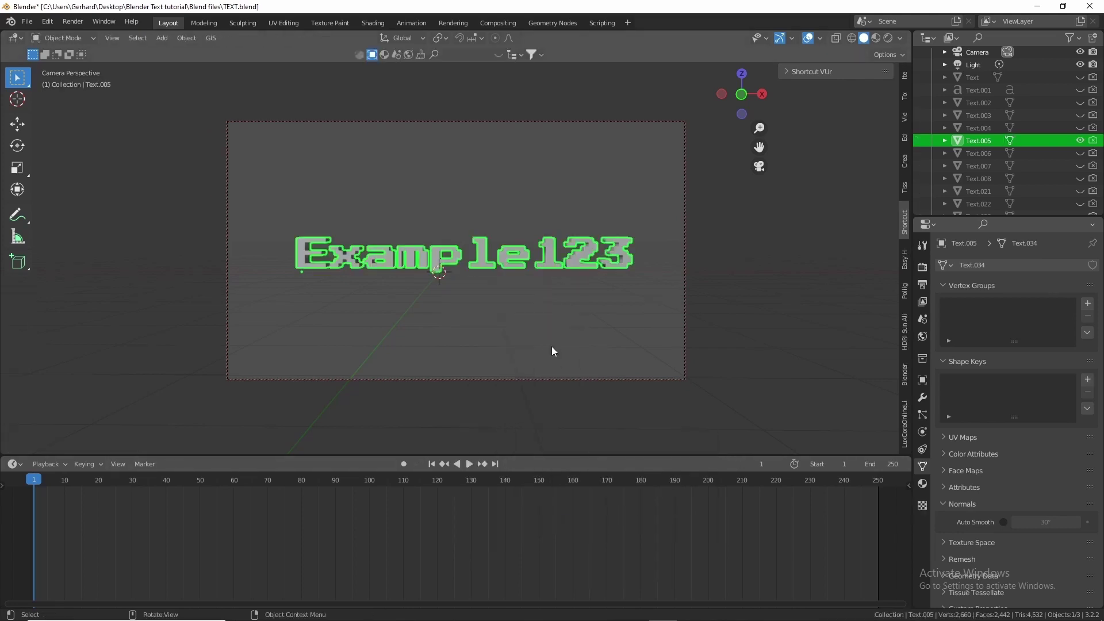
- Move the text far left along X, outside the camera frame, and key its location
key("g")
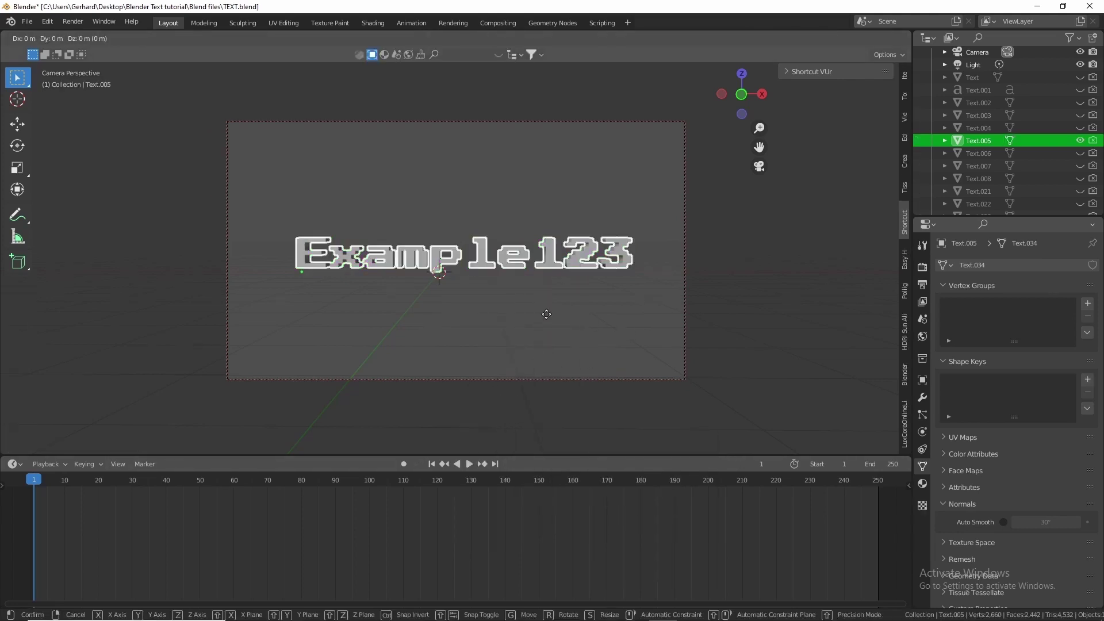
key("x")
left_click(136, 327)
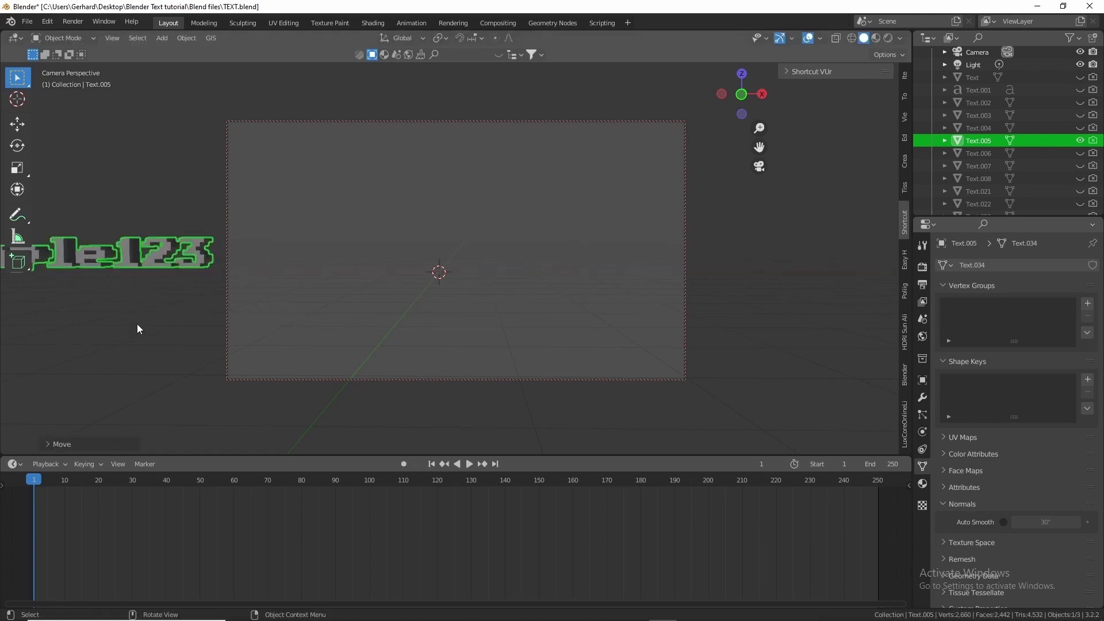
key("i")
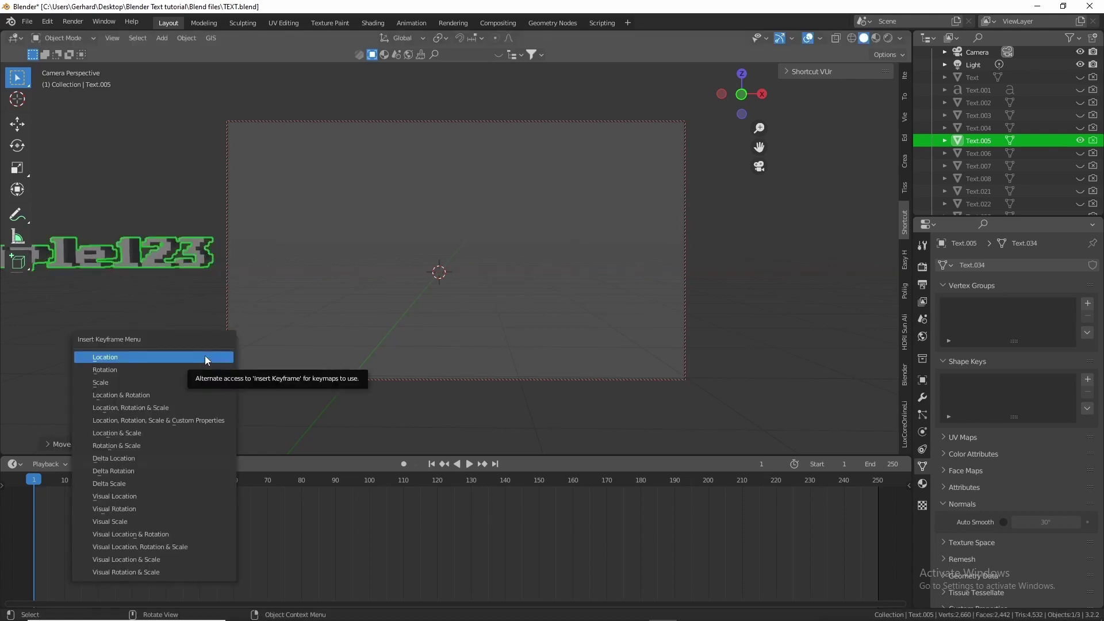
left_click(205, 357)
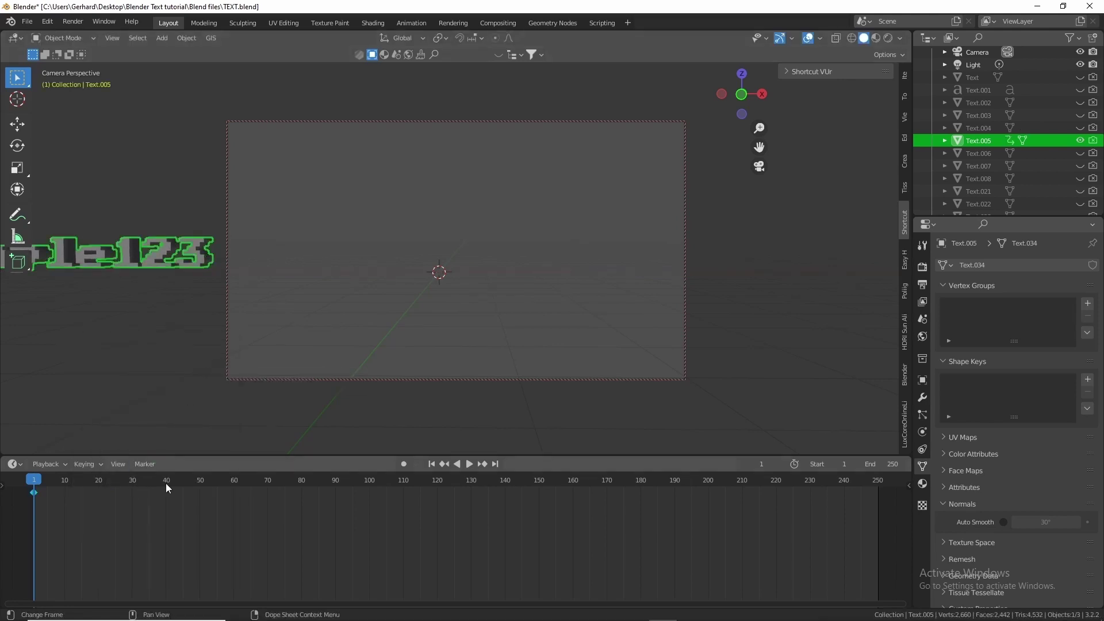
- At frame 30, slide the text along X back inside the camera frame and key its location
left_click_drag(196, 482, 201, 483)
key("g")
key("x")
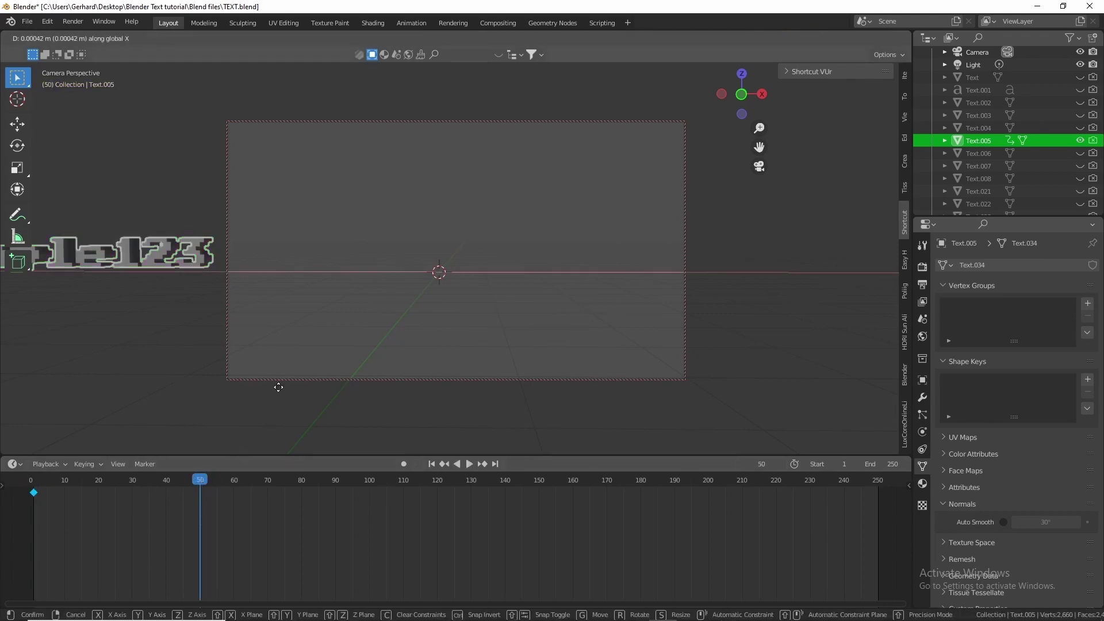
left_click(278, 387)
left_click_drag(134, 482, 132, 482)
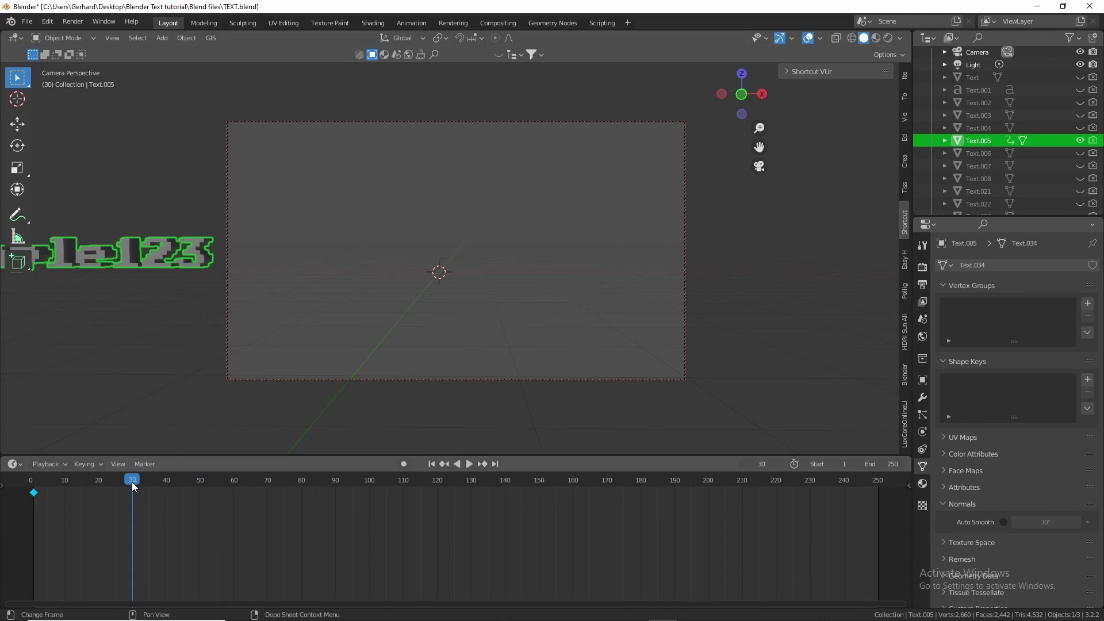
key("g")
key("x")
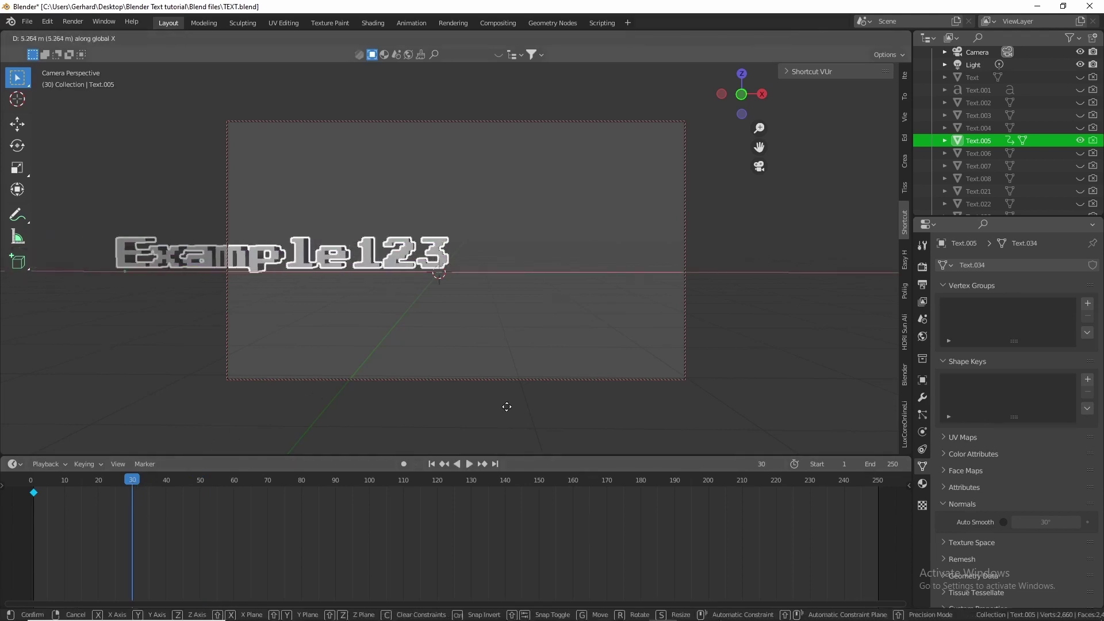
left_click(612, 411)
key("i")
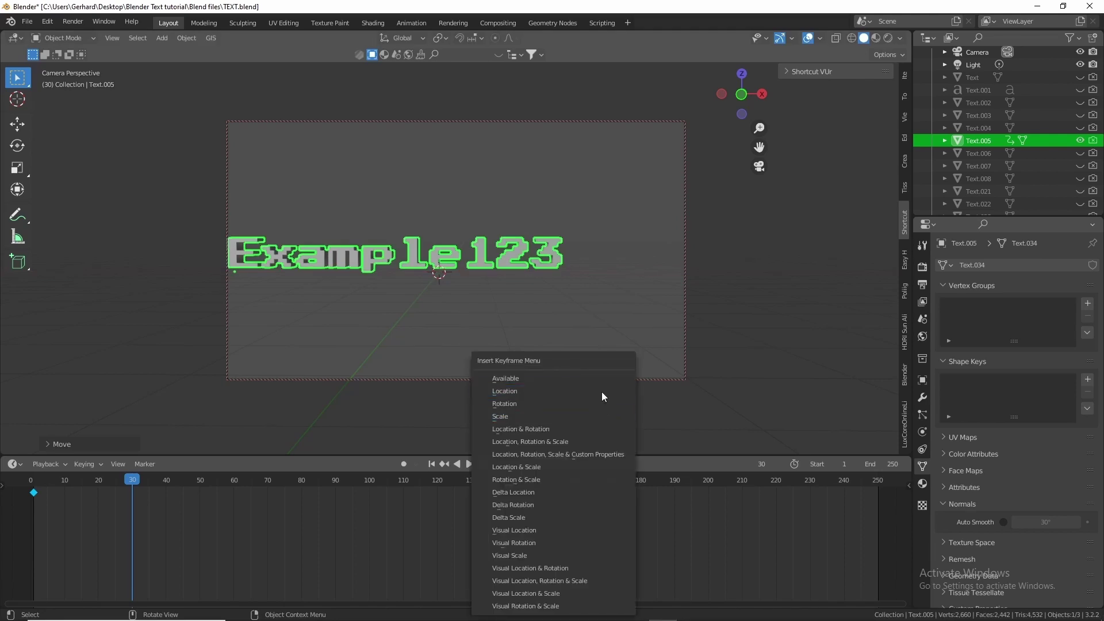
left_click(601, 391)
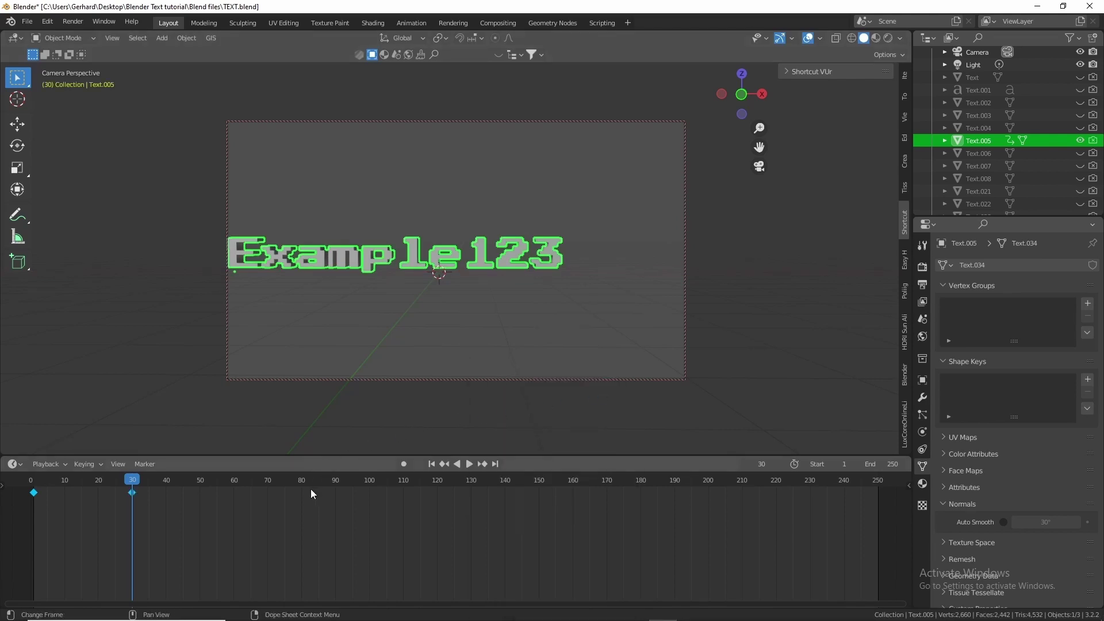
- At frame 90, shift the text along X, key its location, then scrub to frame 120
left_click(336, 479)
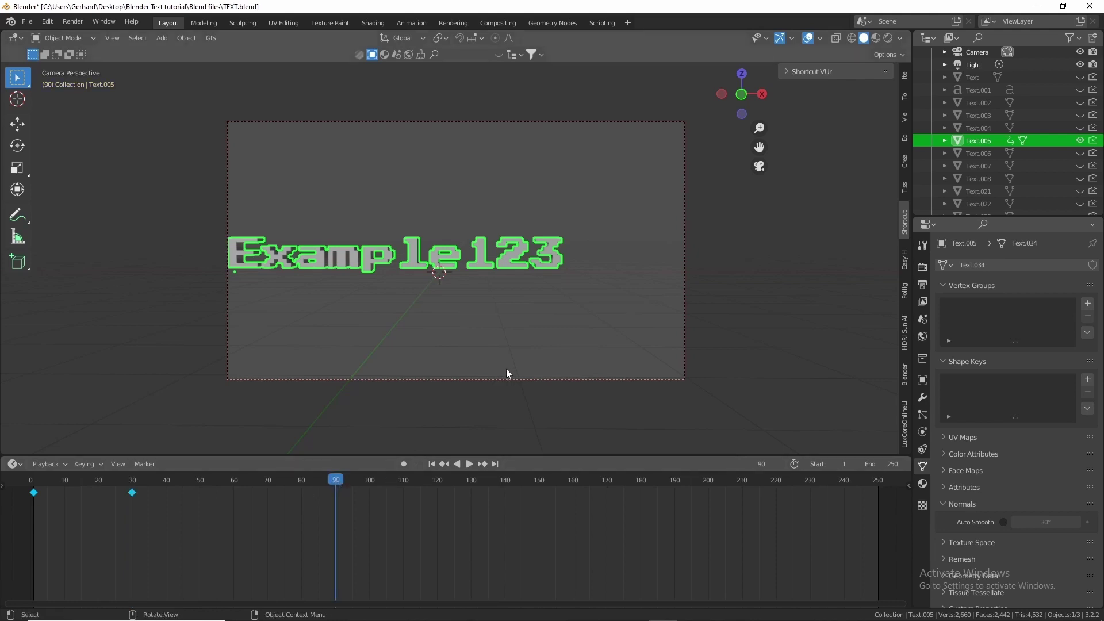
key("g")
key("x")
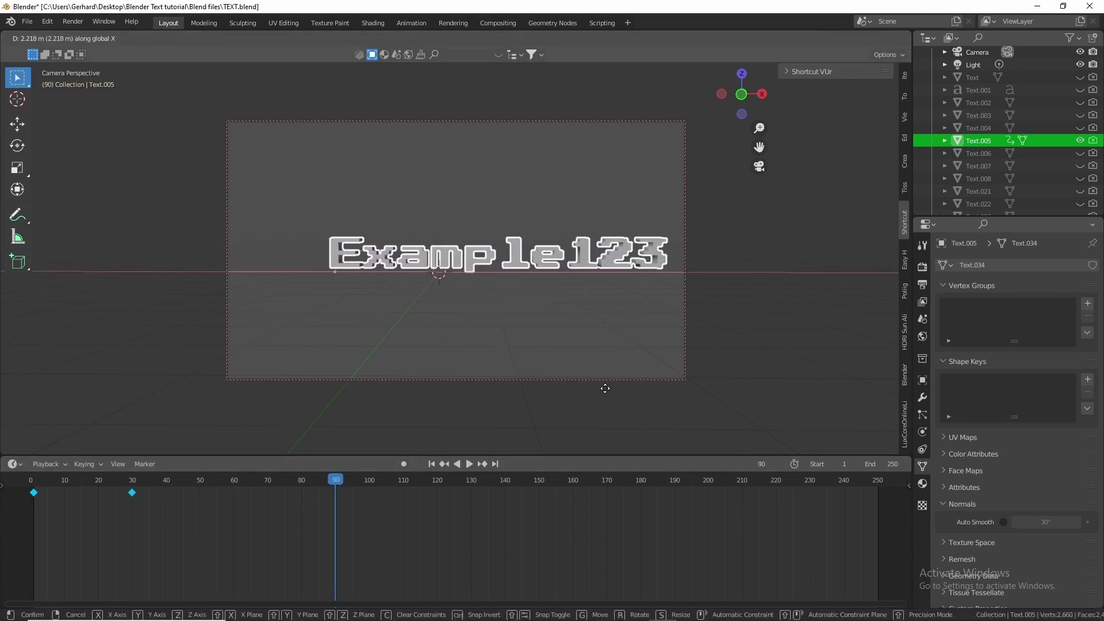
left_click(605, 388)
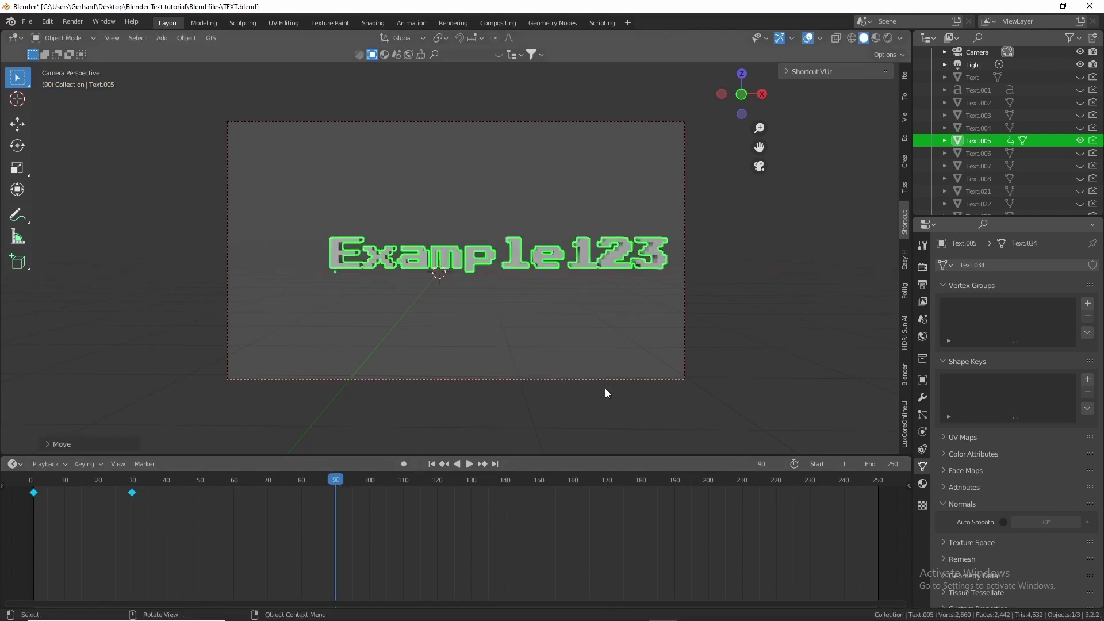
key("i")
left_click(560, 391)
left_click_drag(328, 481, 437, 489)
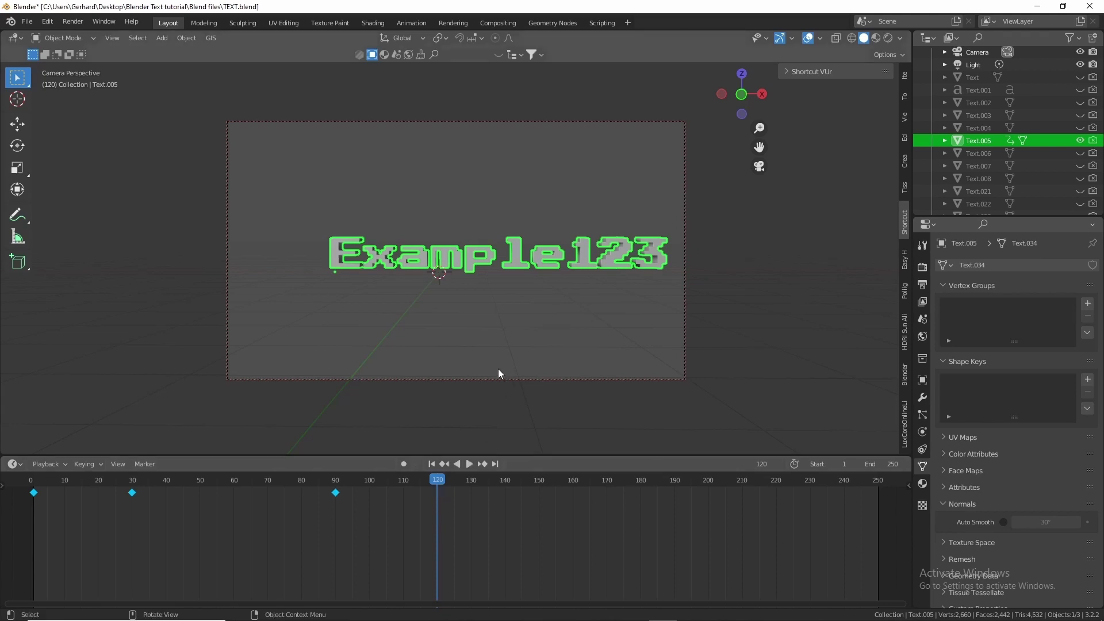
- Move the text along X out of frame to the right and key its location at frame 120
key("g")
key("x")
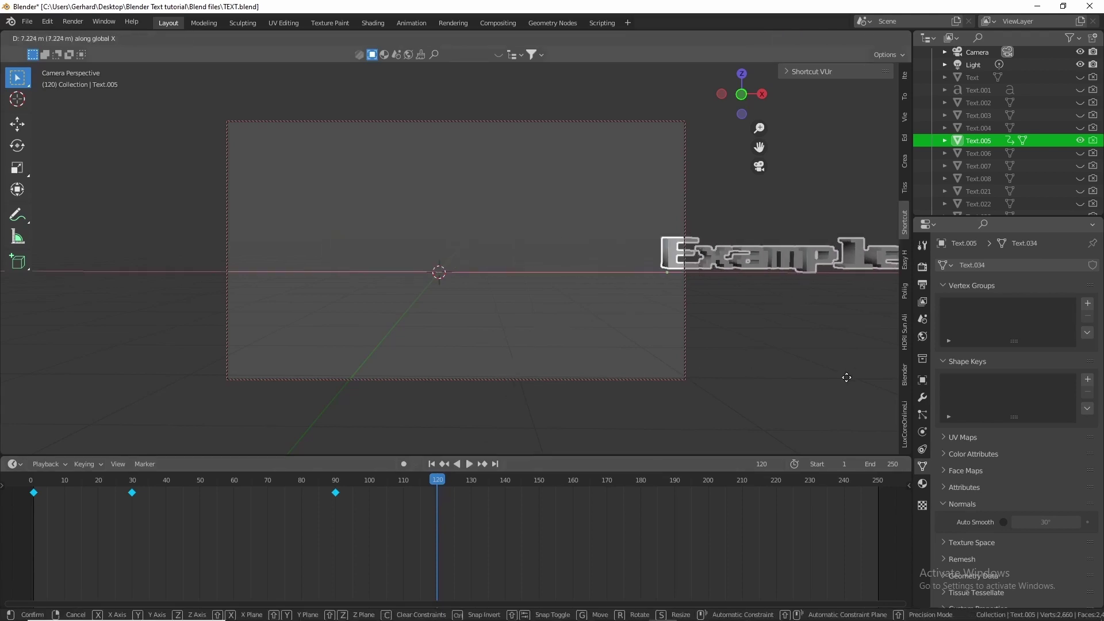
left_click(138, 379)
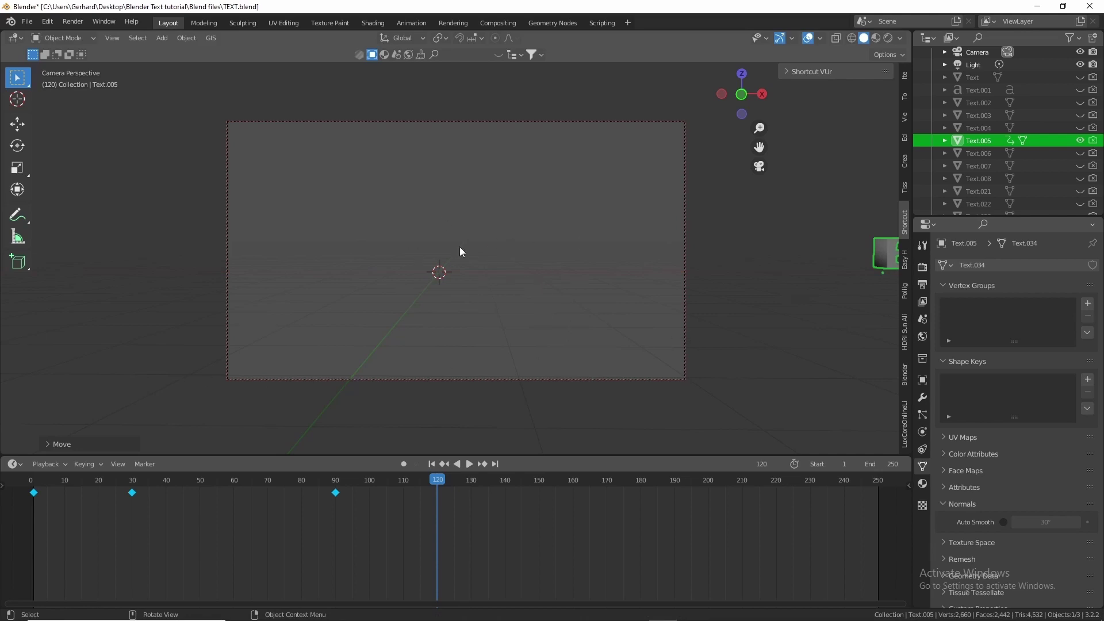
key("i")
key("k")
left_click(513, 375)
- Play the text animation from frame 0, then stop it and return to frame 0
left_click_drag(71, 482, 33, 481)
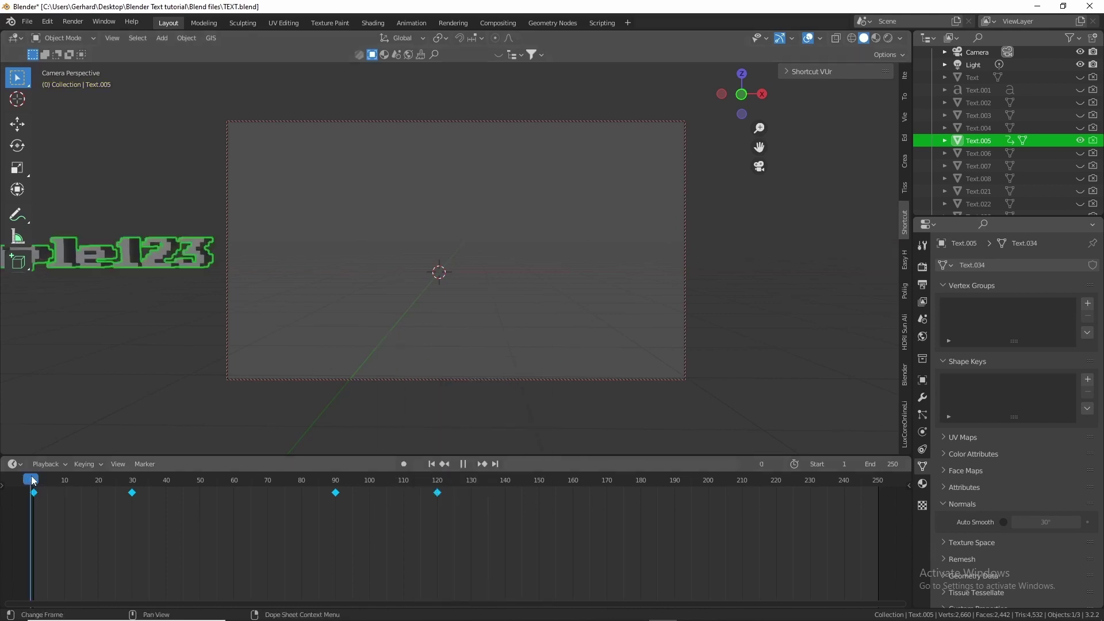
key("space")
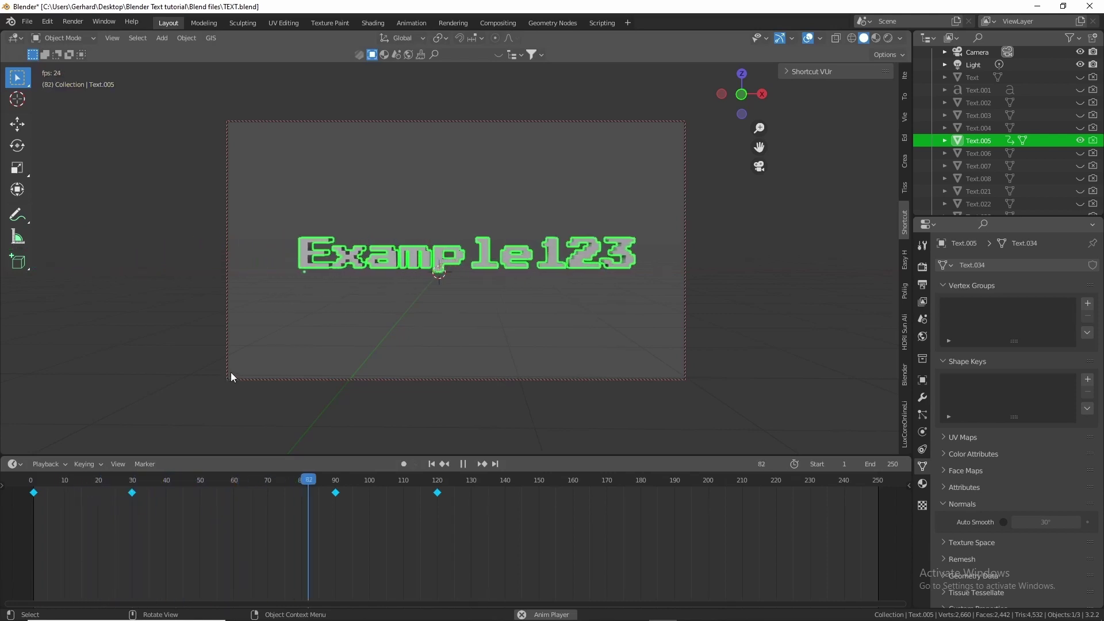
key("space")
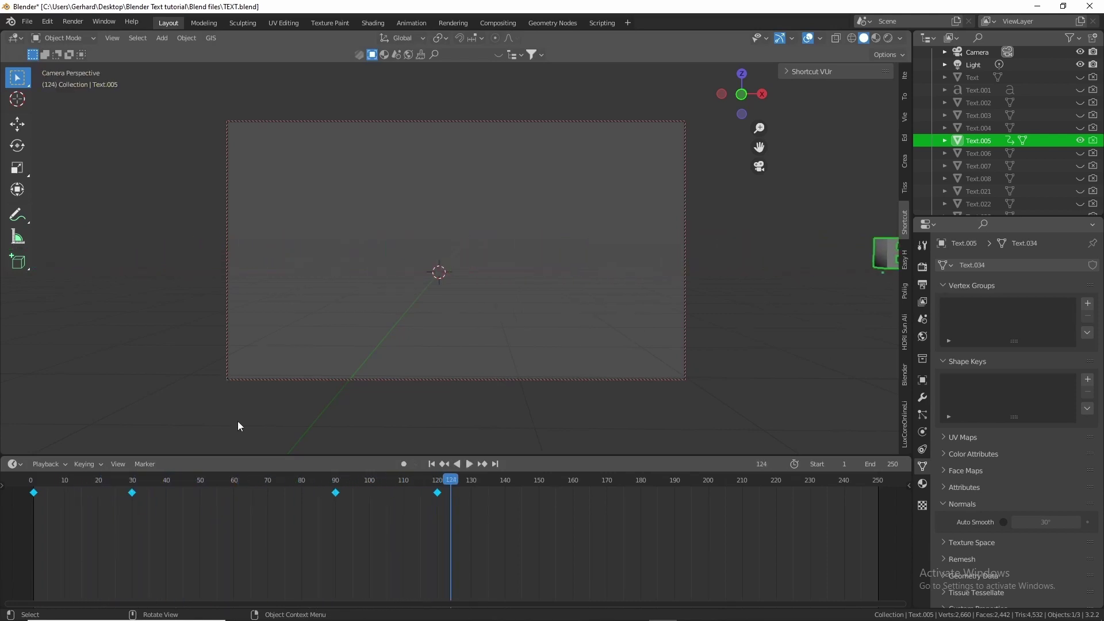
left_click(30, 481)
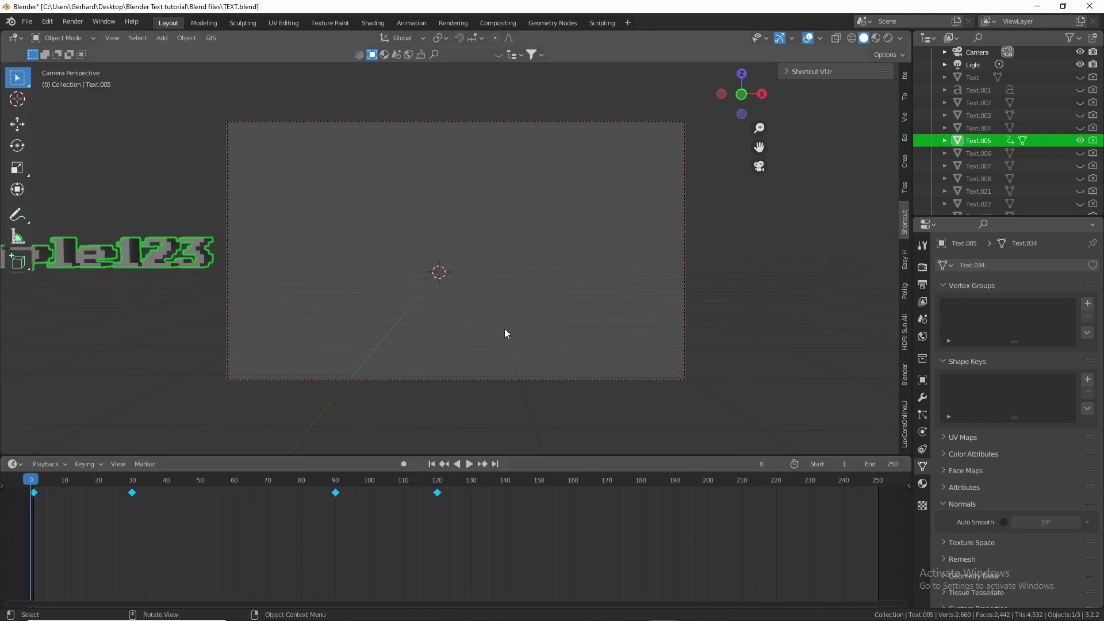
- Add a plane, rotate it 90° about X, and scale it up about 8.5 times
key("shift+a")
mouse_move(506, 330)
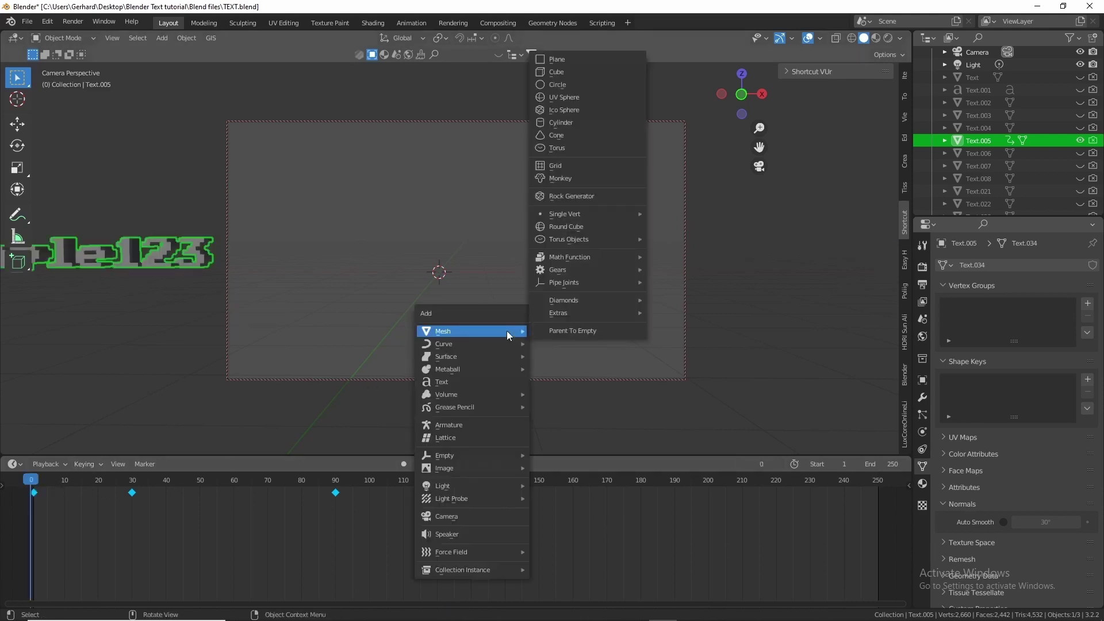
left_click(606, 62)
key("r")
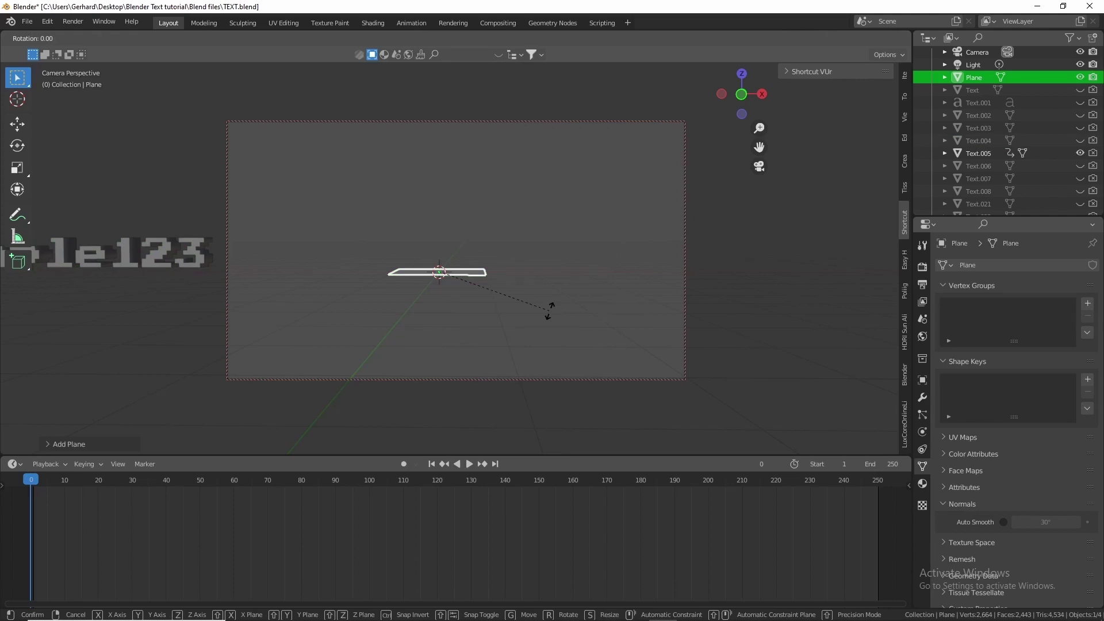
type("x")
type("90")
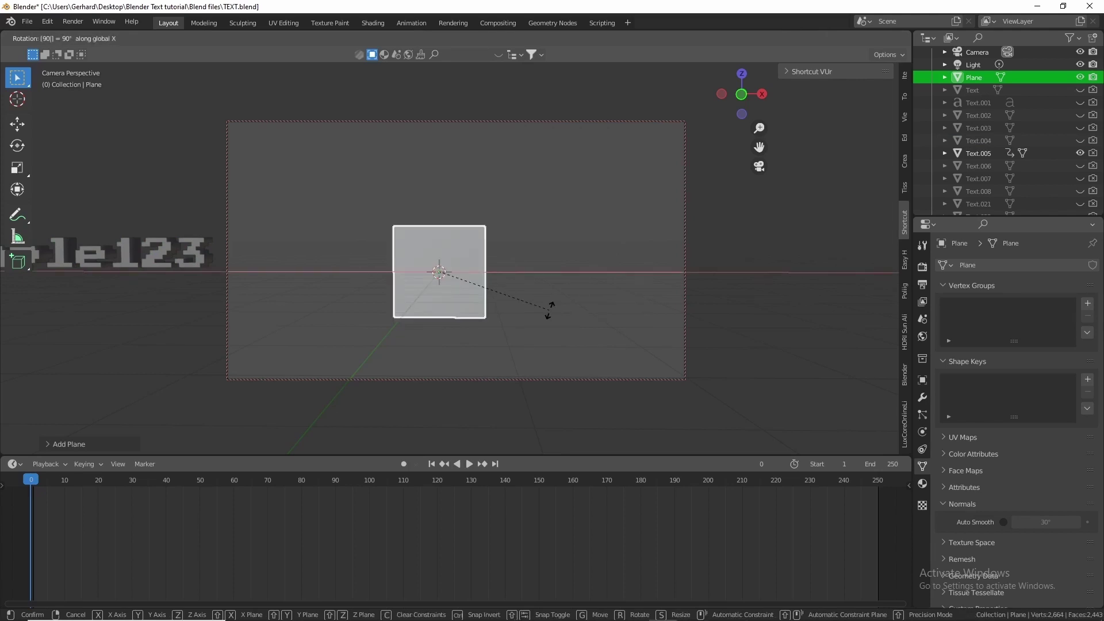
key("Return")
key("s")
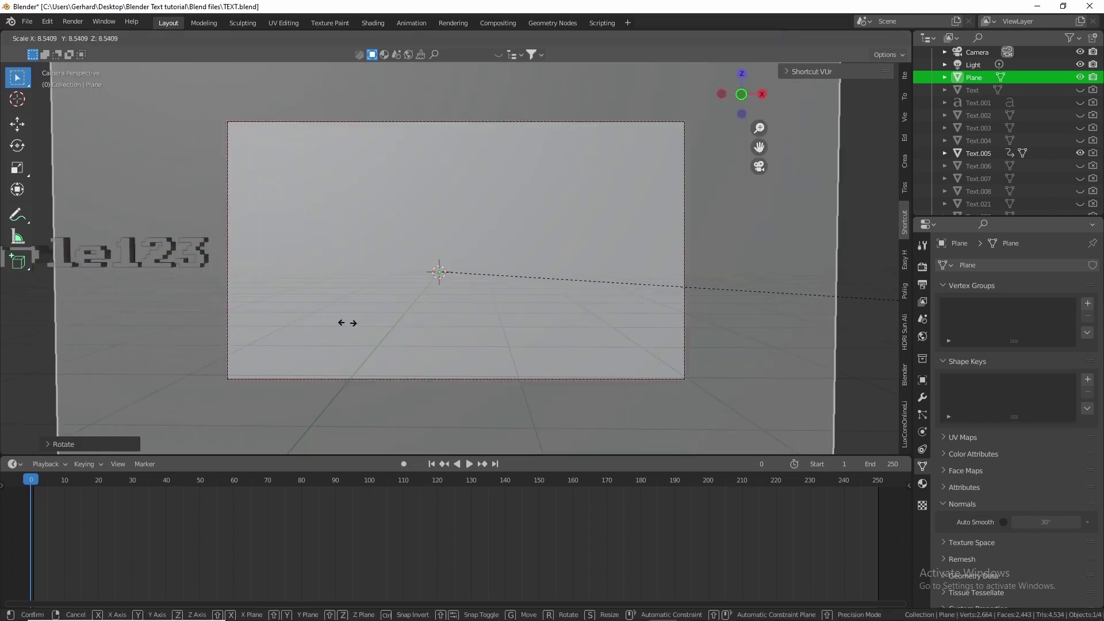
key("Return")
- UV unwrap the plane's face with Smart UV Project and return to Object Mode
key("Tab")
right_click(378, 323)
mouse_move(399, 323)
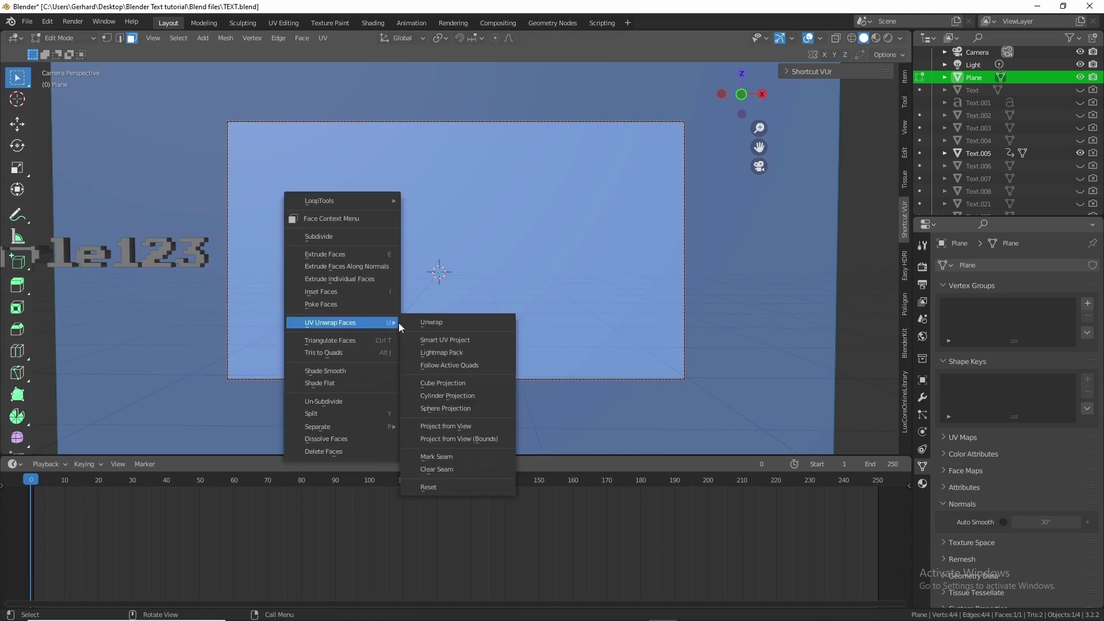
left_click(457, 342)
left_click(451, 444)
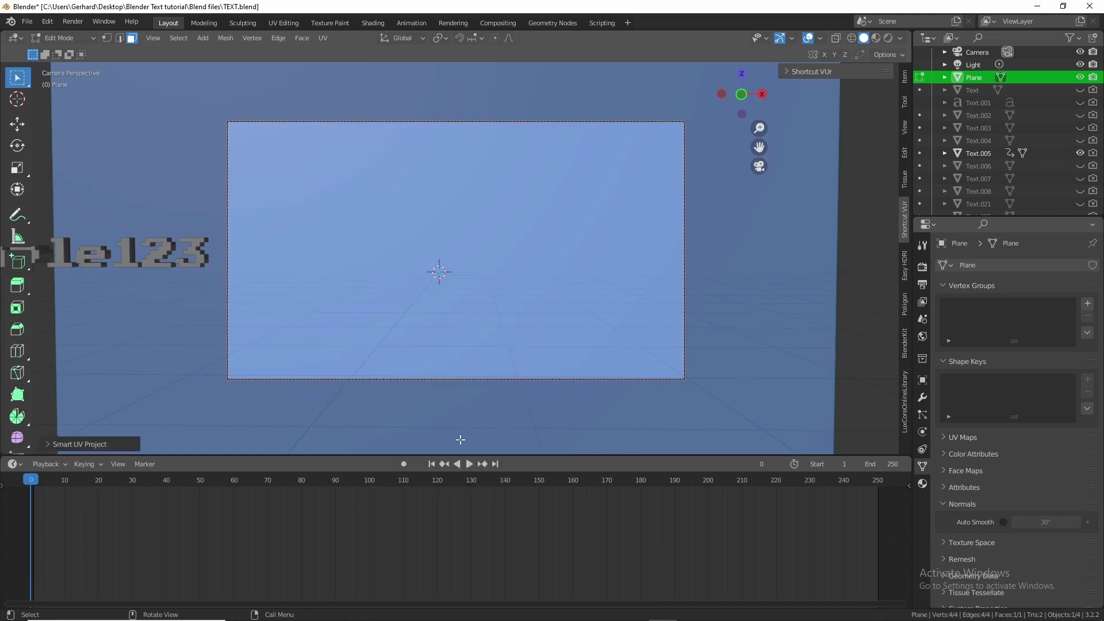
key("Tab")
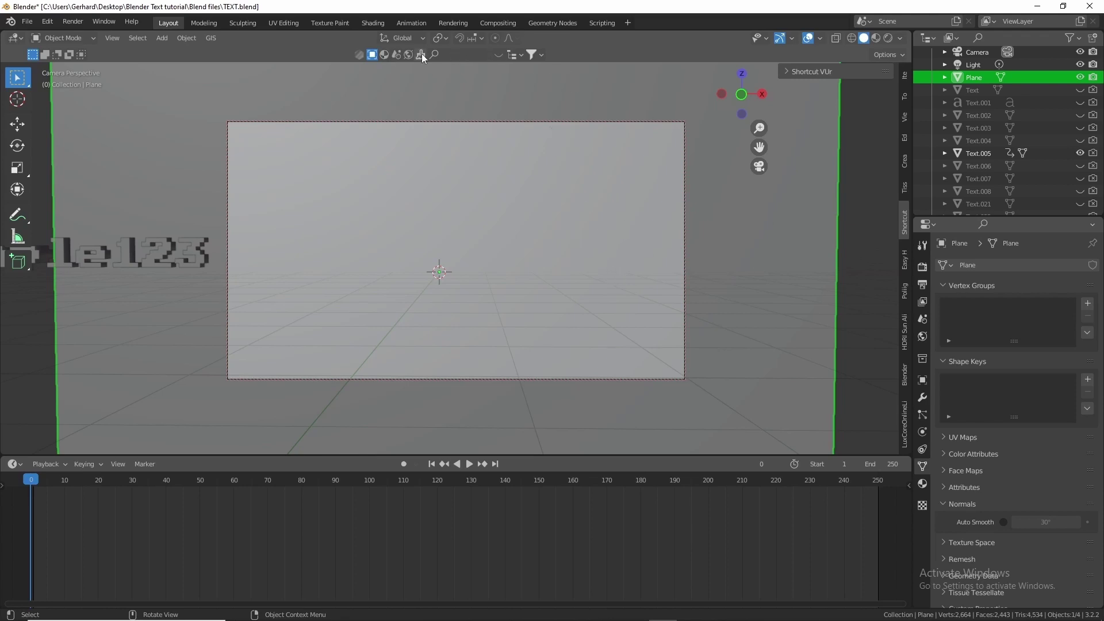
- Search BlenderKit materials for 'scifi', browse the result pages, and drag the red leather material onto the plane
left_click(390, 57)
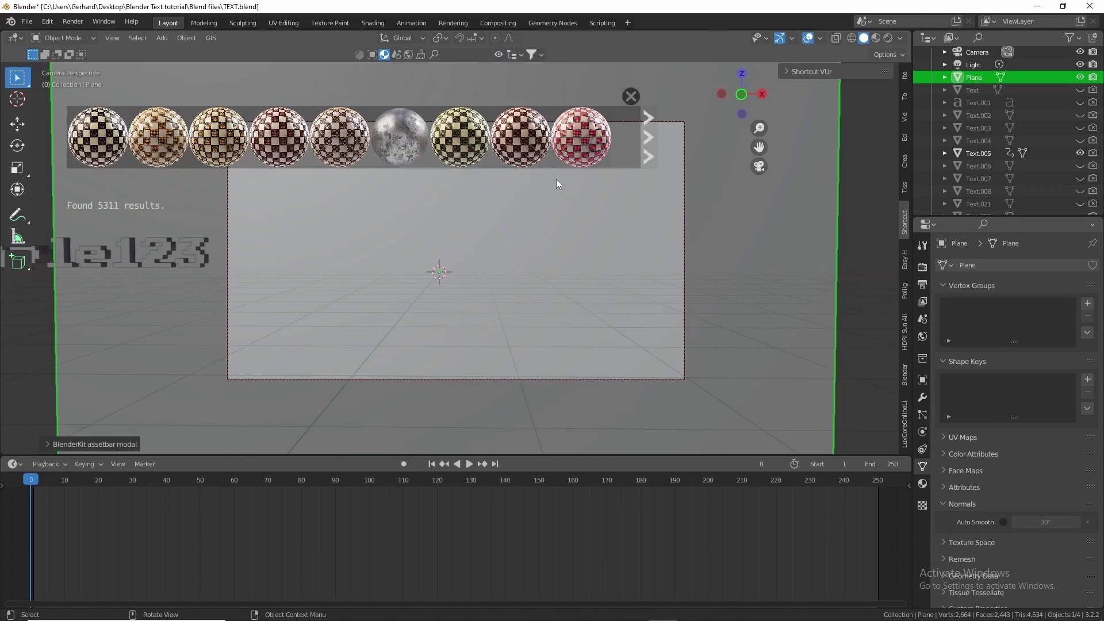
left_click(457, 54)
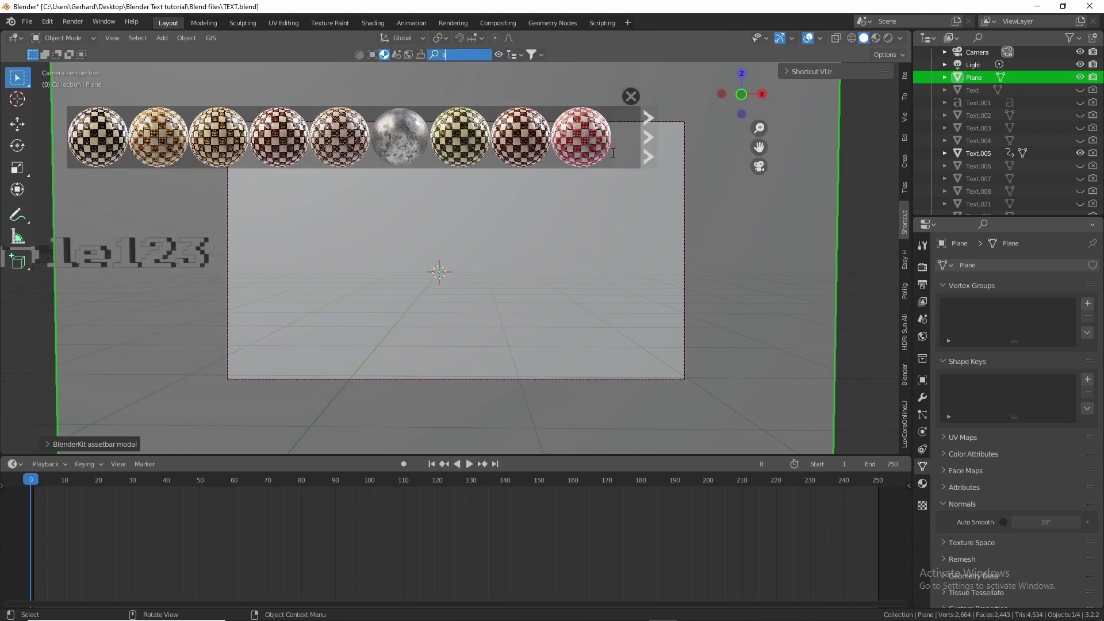
key("Return")
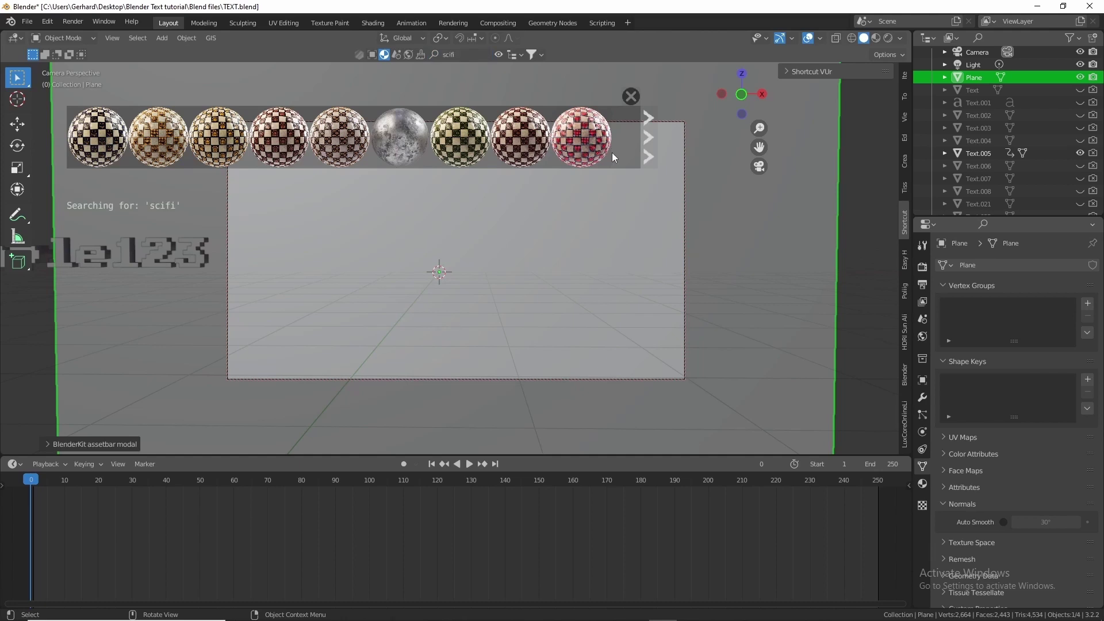
left_click(652, 152)
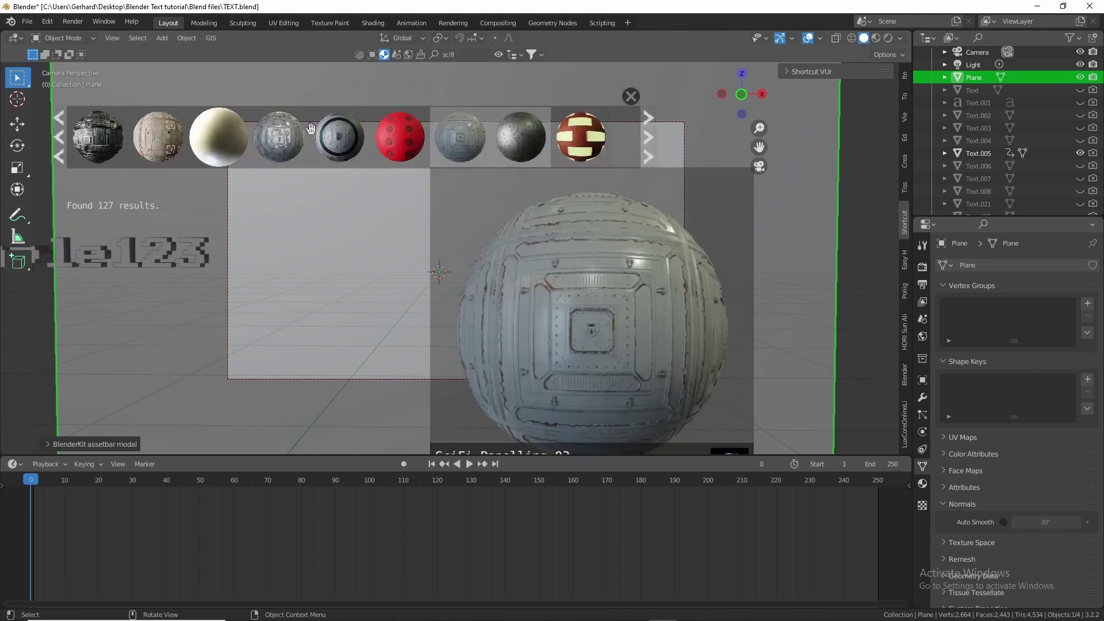
left_click(649, 154)
mouse_move(418, 155)
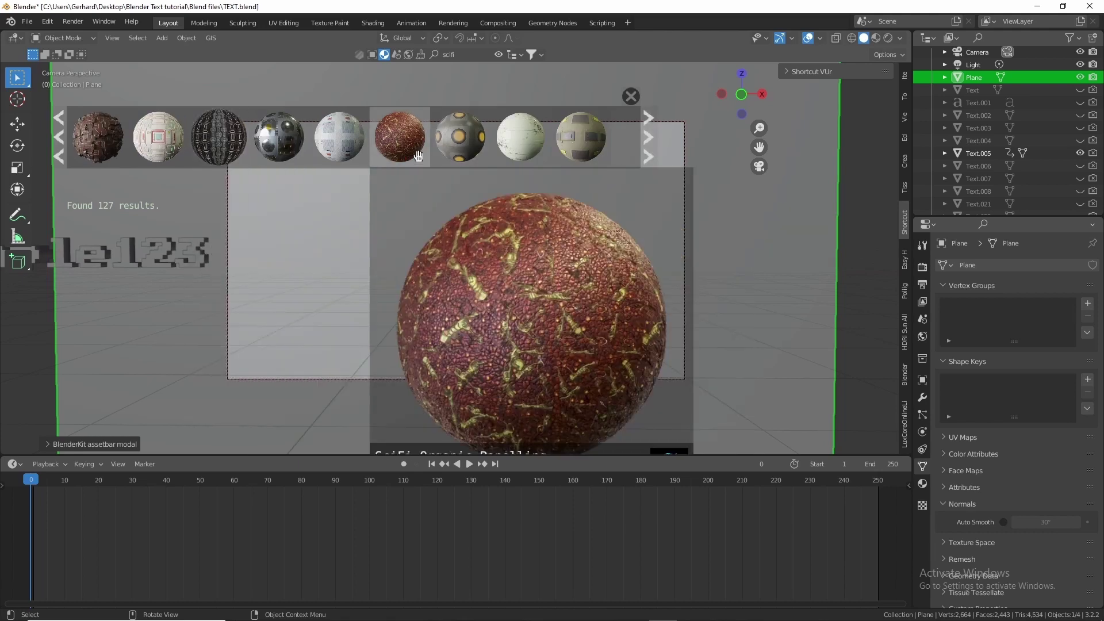
left_click(650, 160)
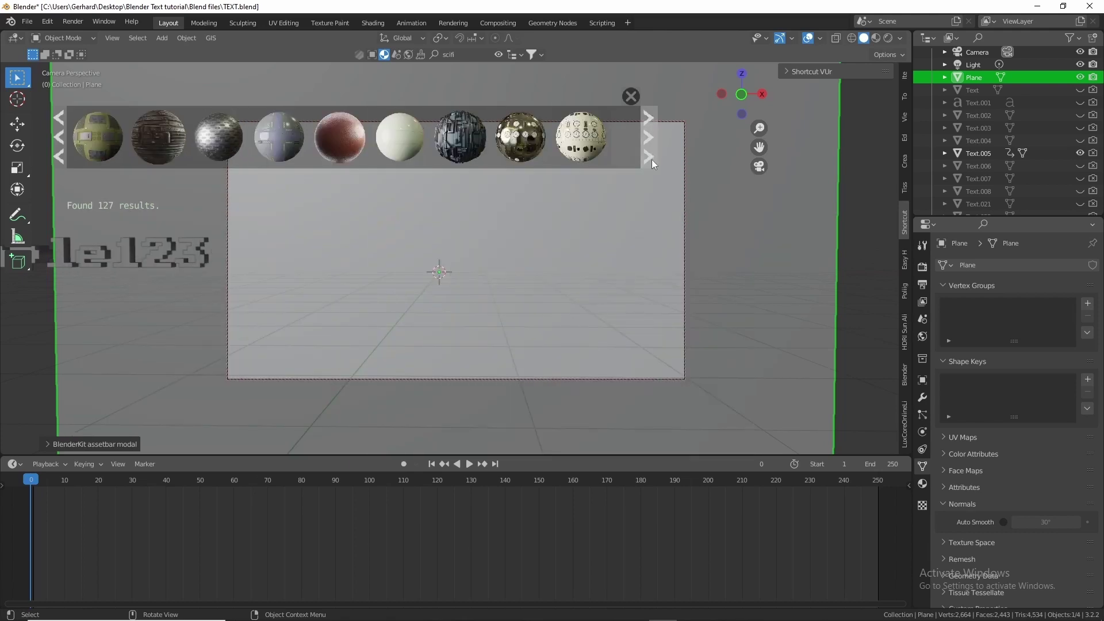
mouse_move(329, 140)
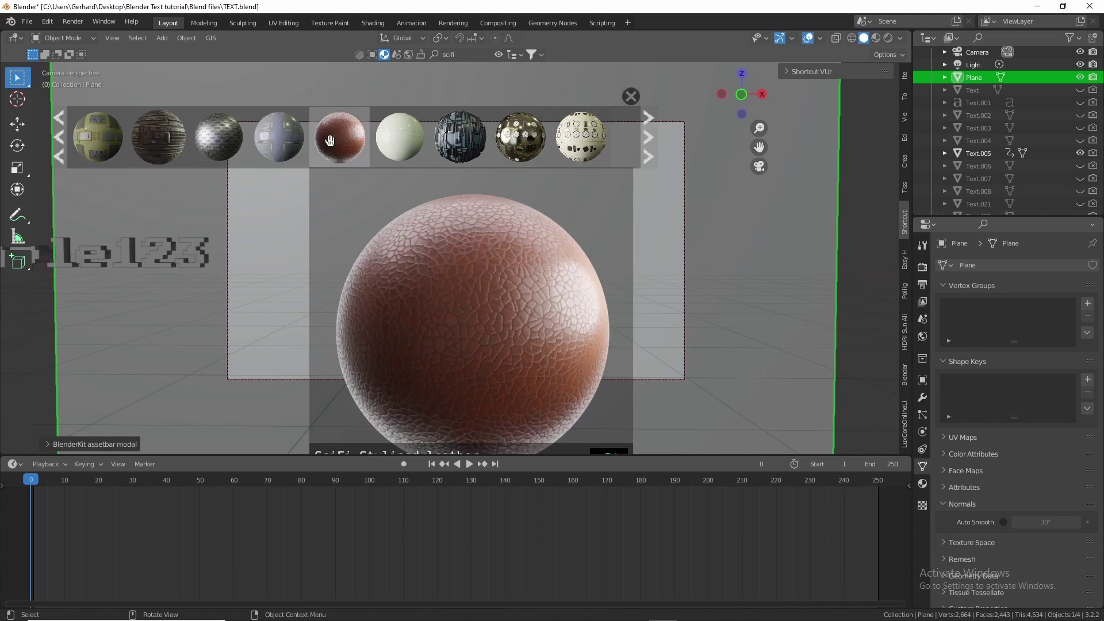
left_click_drag(329, 140, 452, 257)
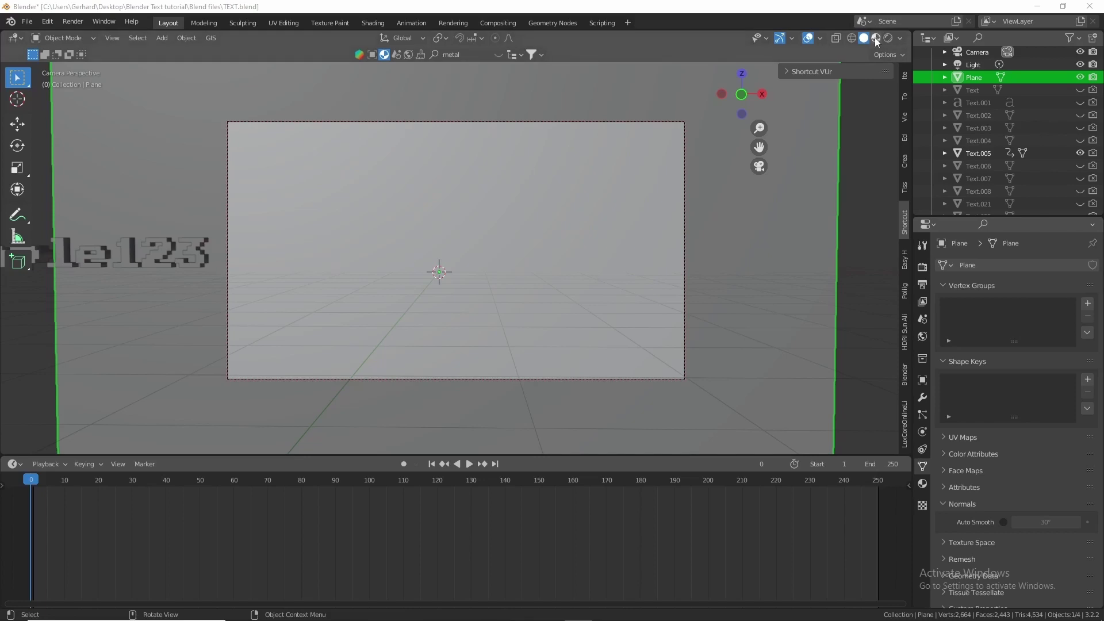
- Switch to Material Preview, leave camera view, zoom out, and open the Shading workspace
left_click(875, 38)
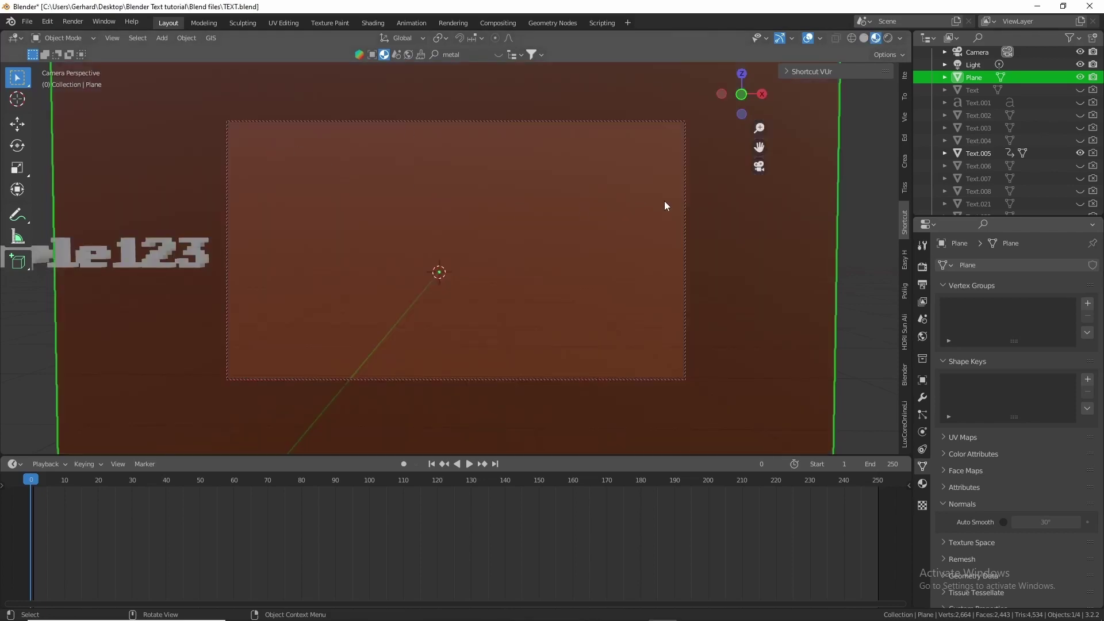
left_click(759, 165)
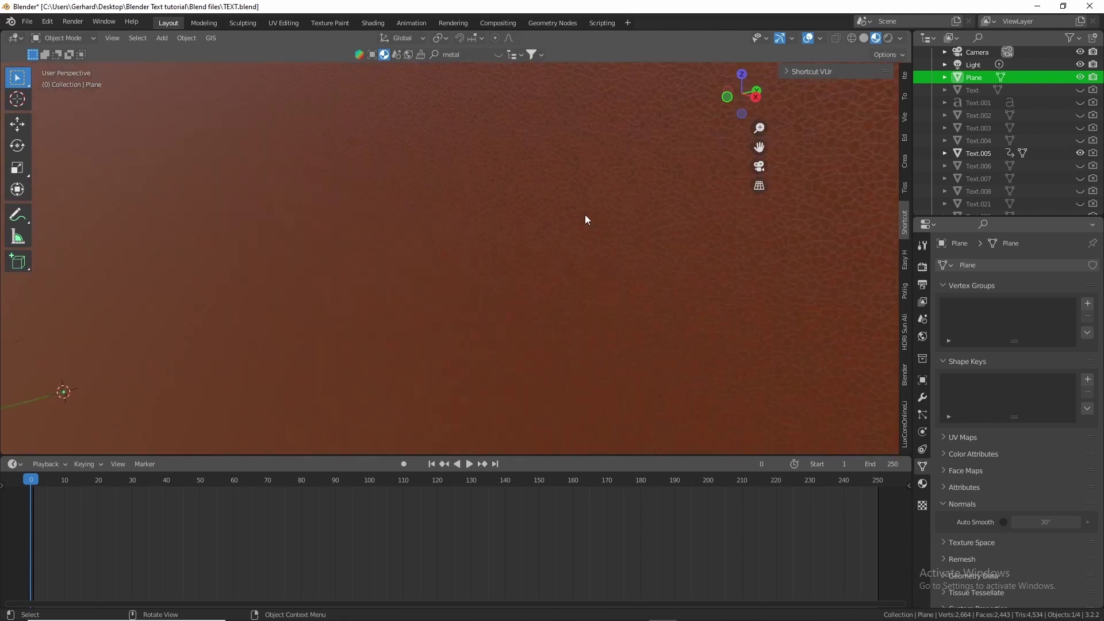
scroll(561, 201, "down", 2)
scroll(557, 196, "down", 3)
scroll(557, 195, "up", 1)
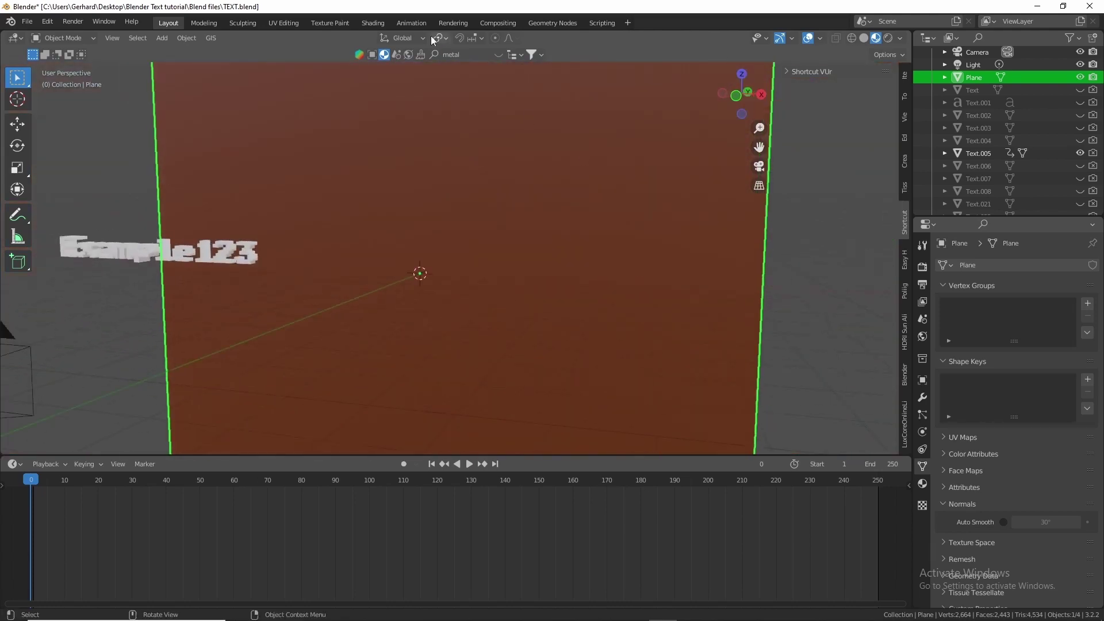
left_click(370, 23)
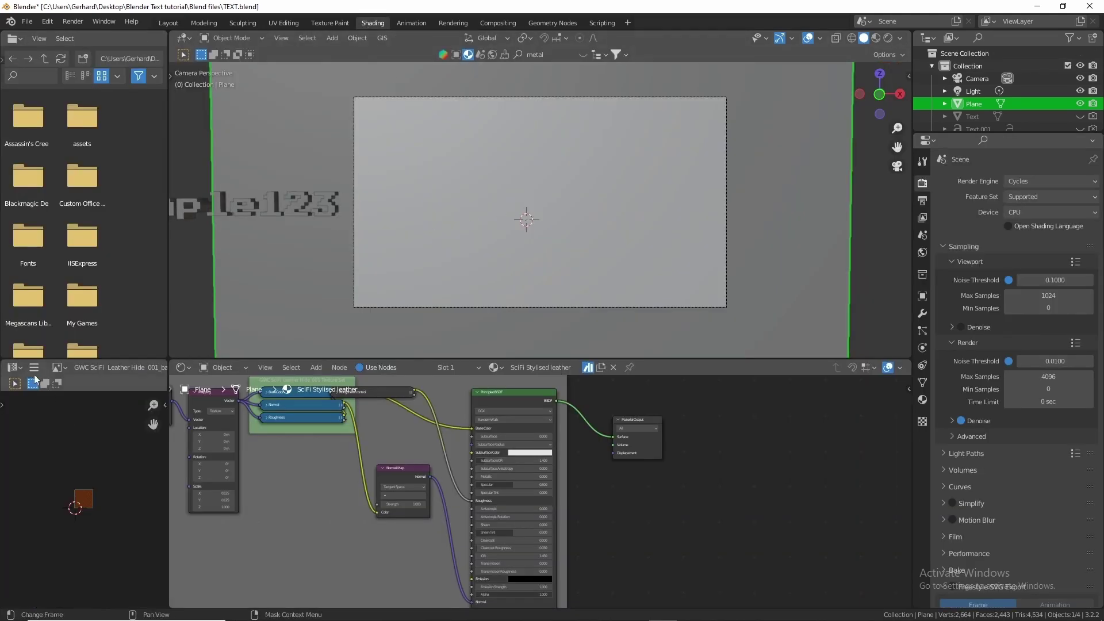
- Turn the lower-left area into the UV Editor and show the plane's UVs in Edit Mode
left_click(13, 367)
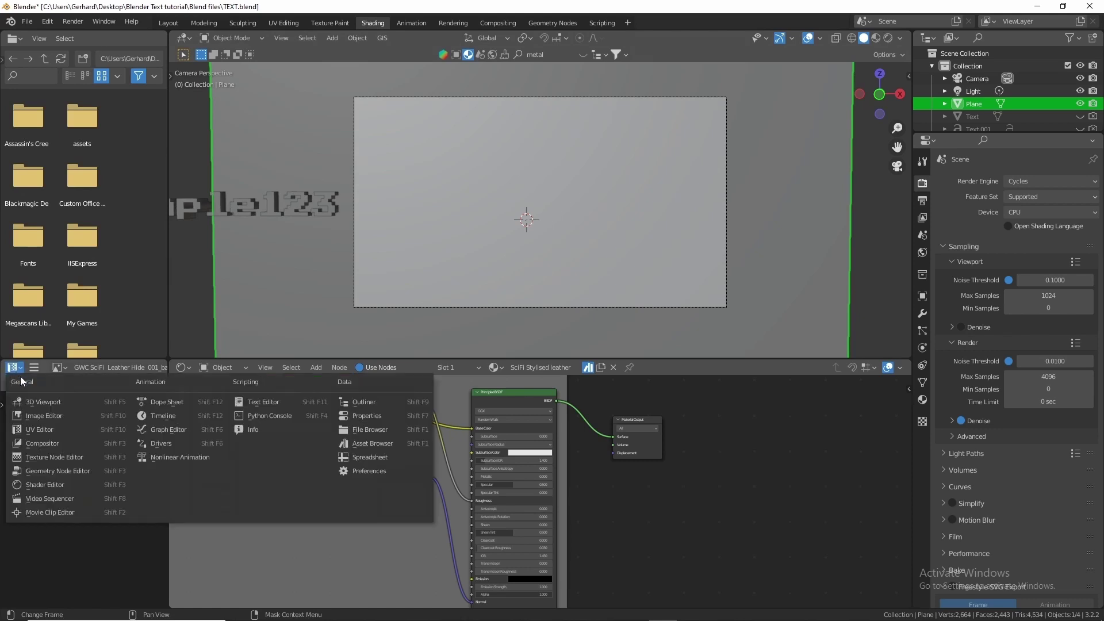
left_click(46, 427)
key("Tab")
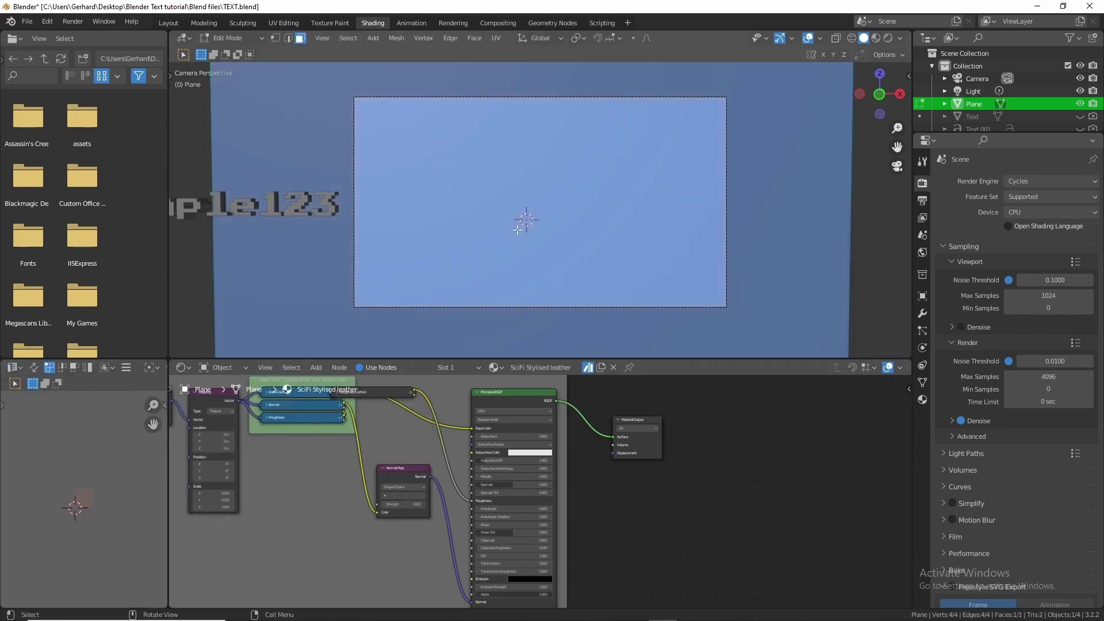
left_click(876, 38)
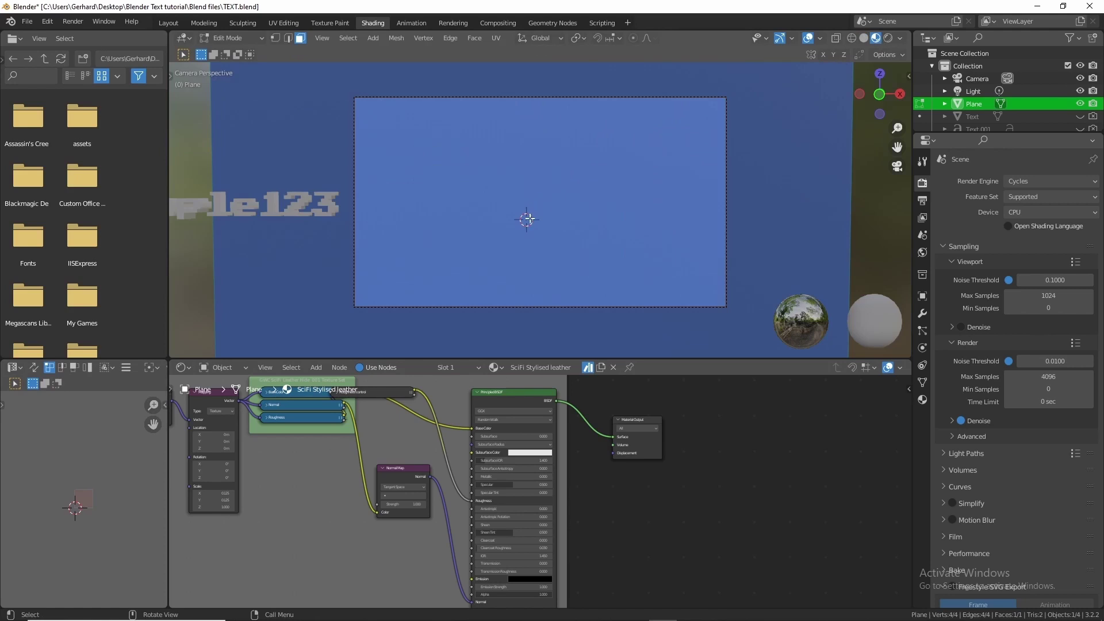
- Select all the plane's UVs, scale them down, and return to Object Mode
key("a")
key("Home")
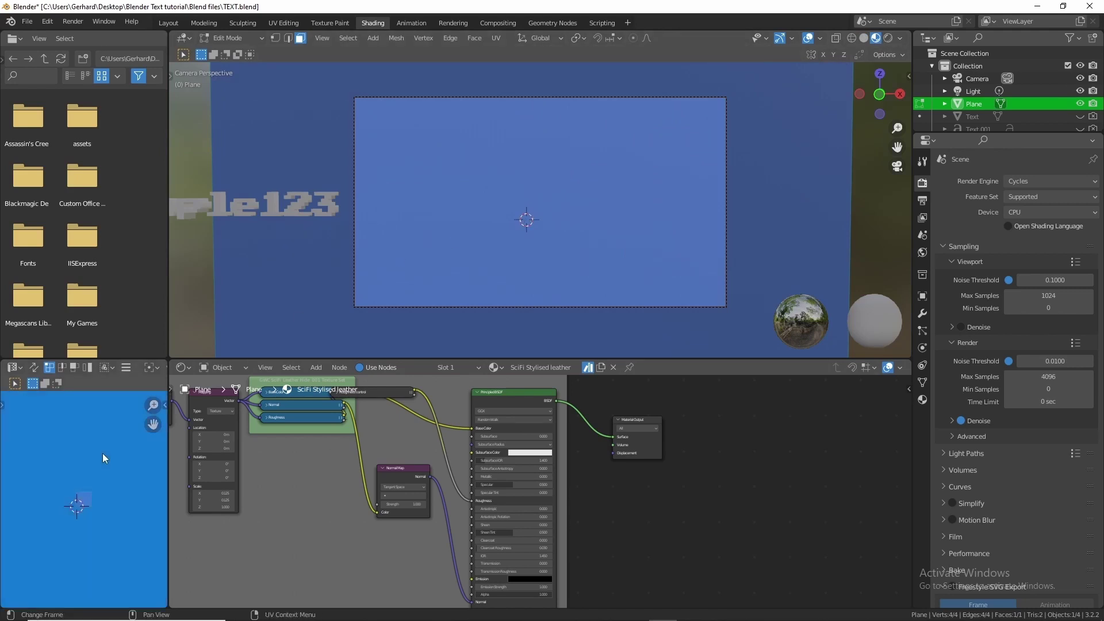
scroll(102, 453, "down", 4)
key("s")
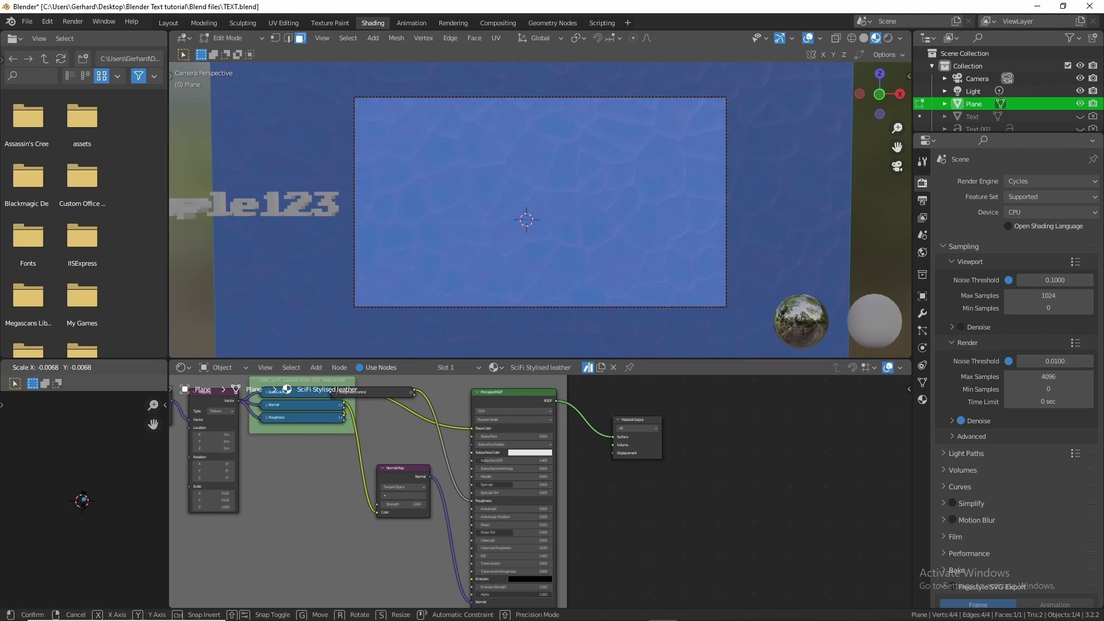
left_click(83, 501)
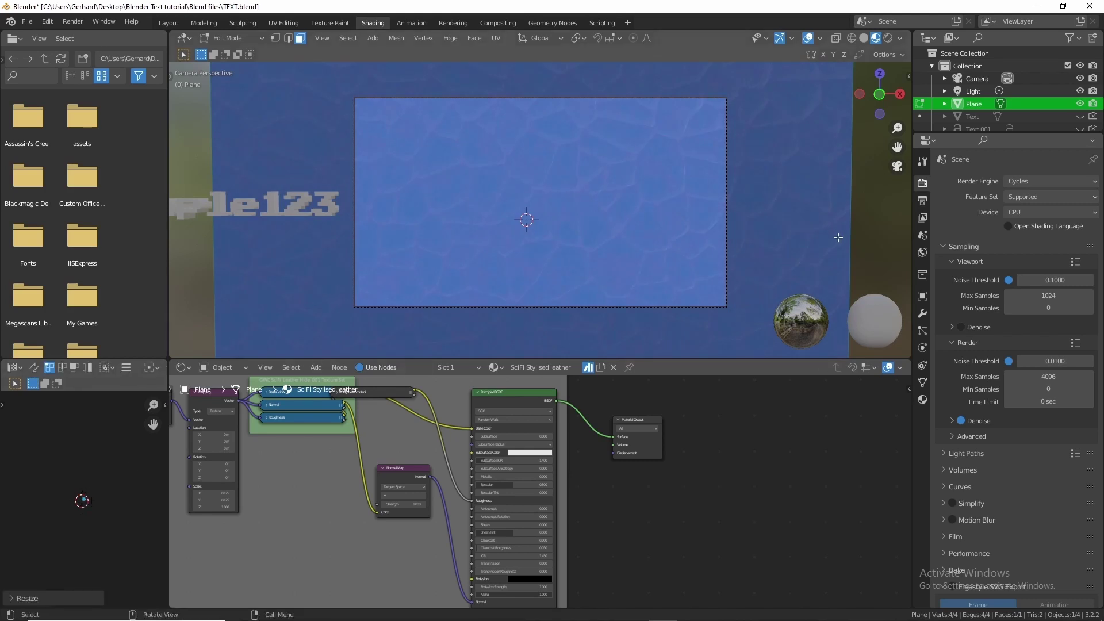
key("Tab")
left_click(293, 207)
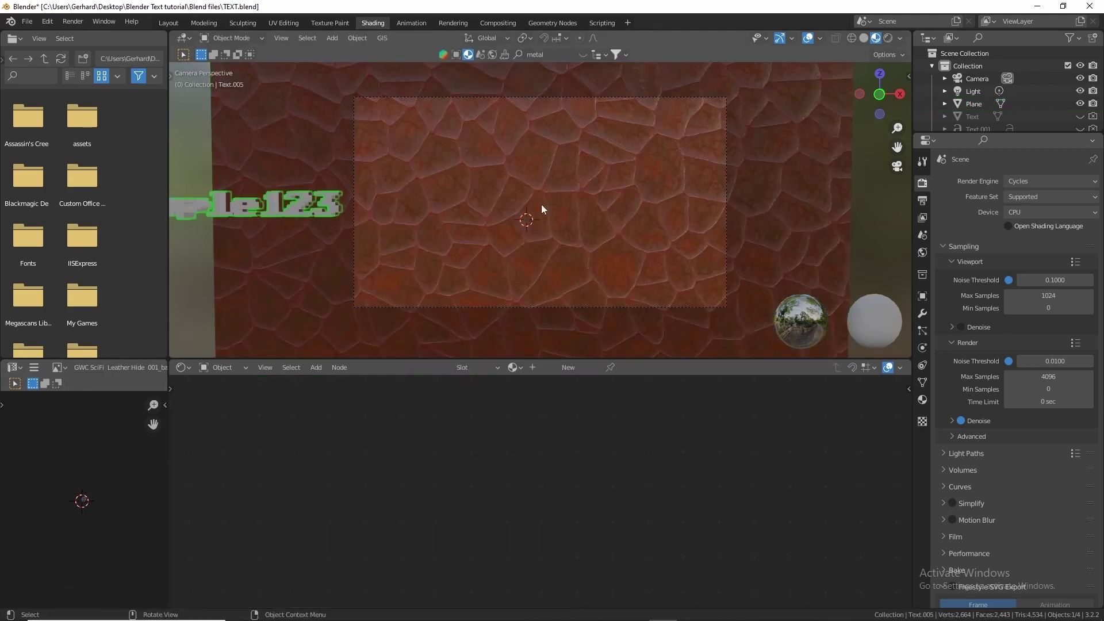
- Search BlenderKit for 'metal' and apply the Burnt Metal material to the Example123 text
left_click(565, 56)
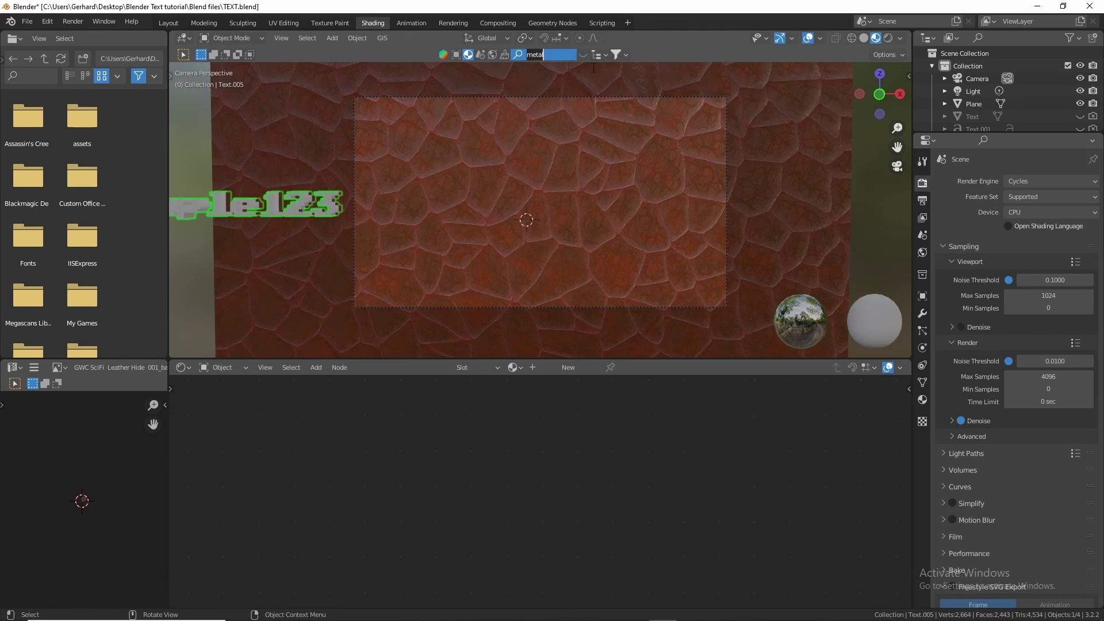
key("Return")
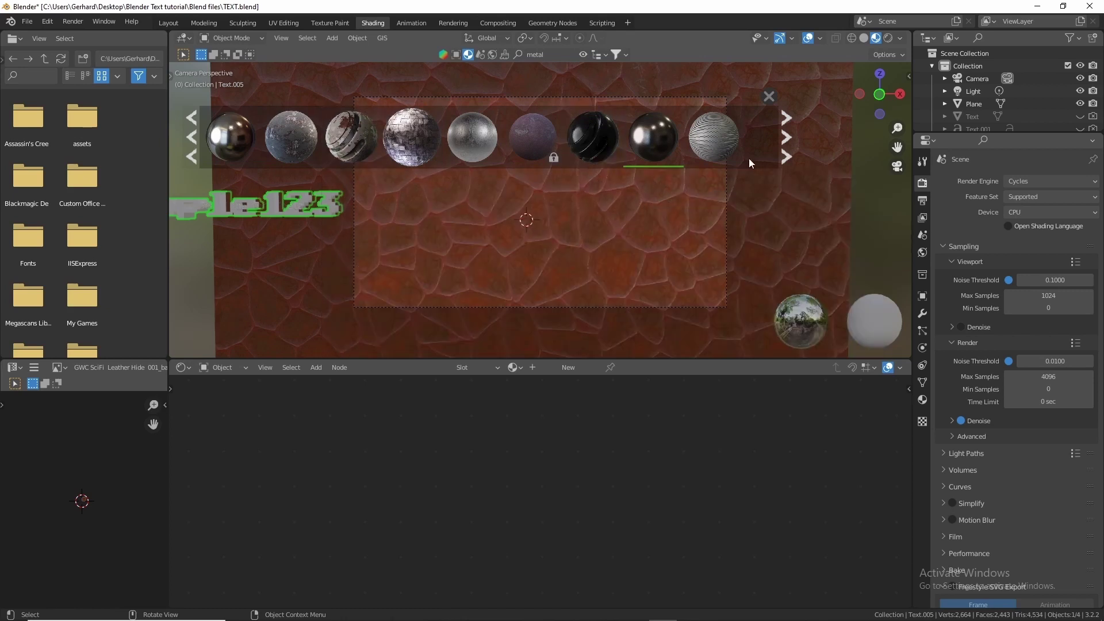
mouse_move(205, 156)
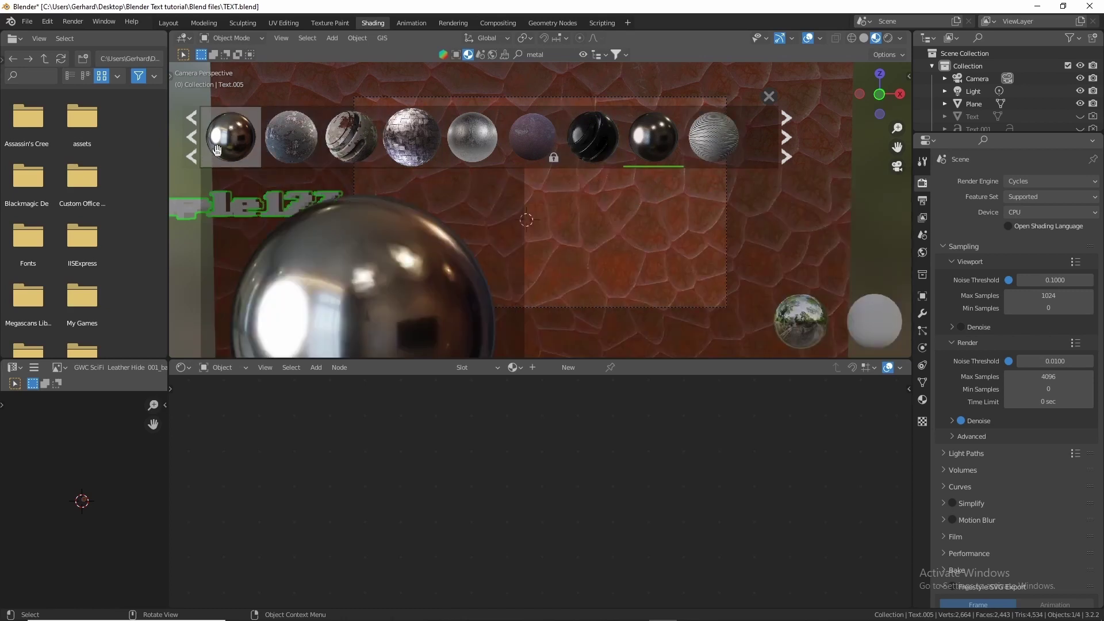
left_click(225, 144)
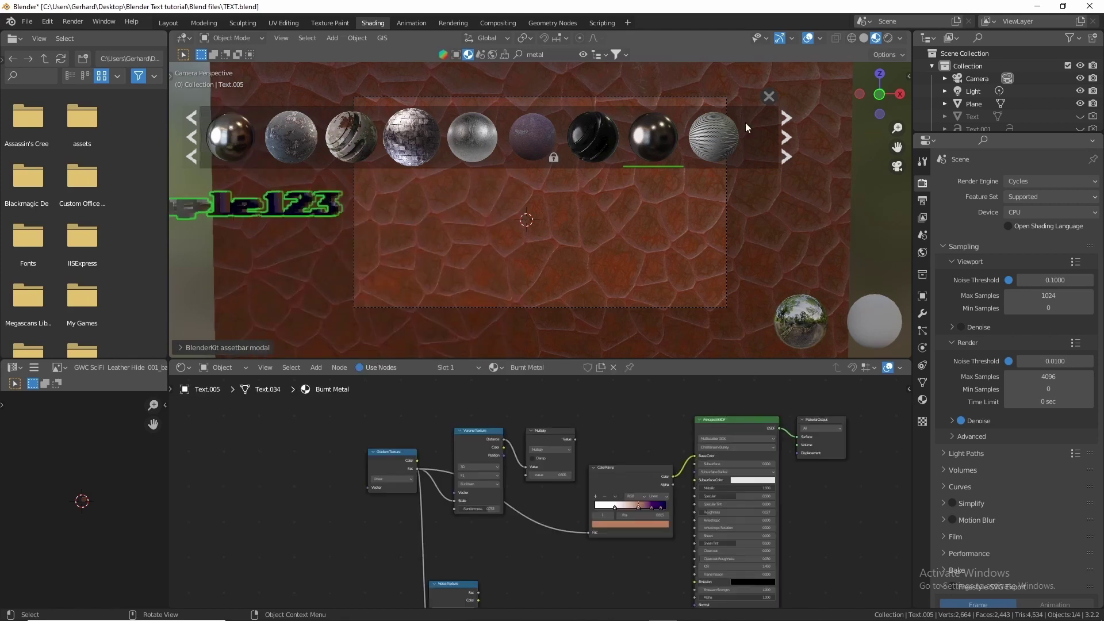
left_click(769, 97)
key("space")
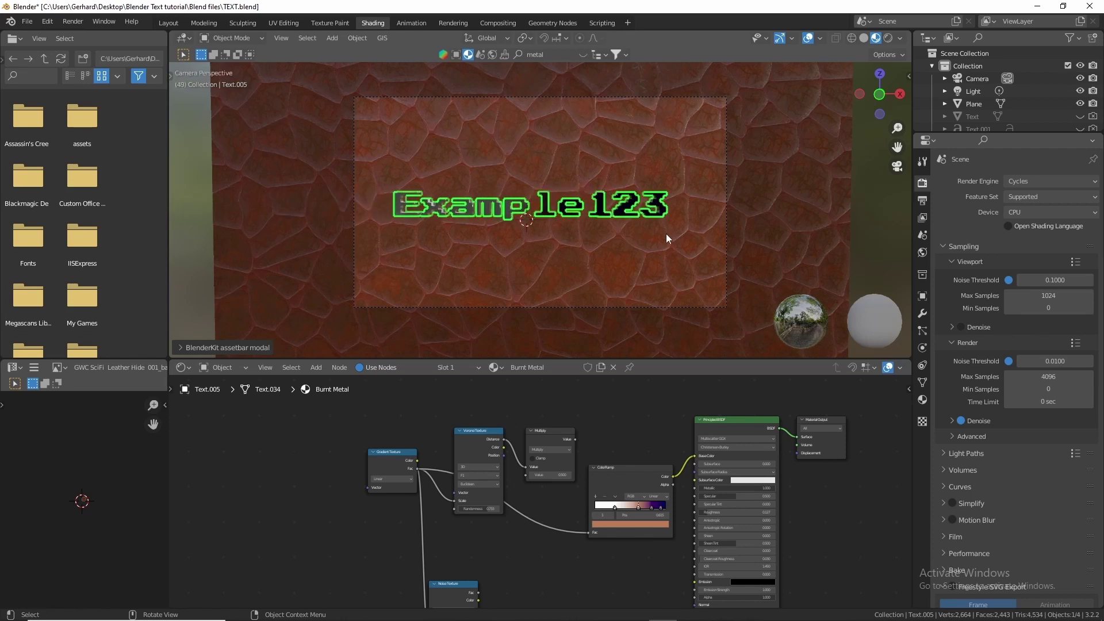
left_click(735, 261)
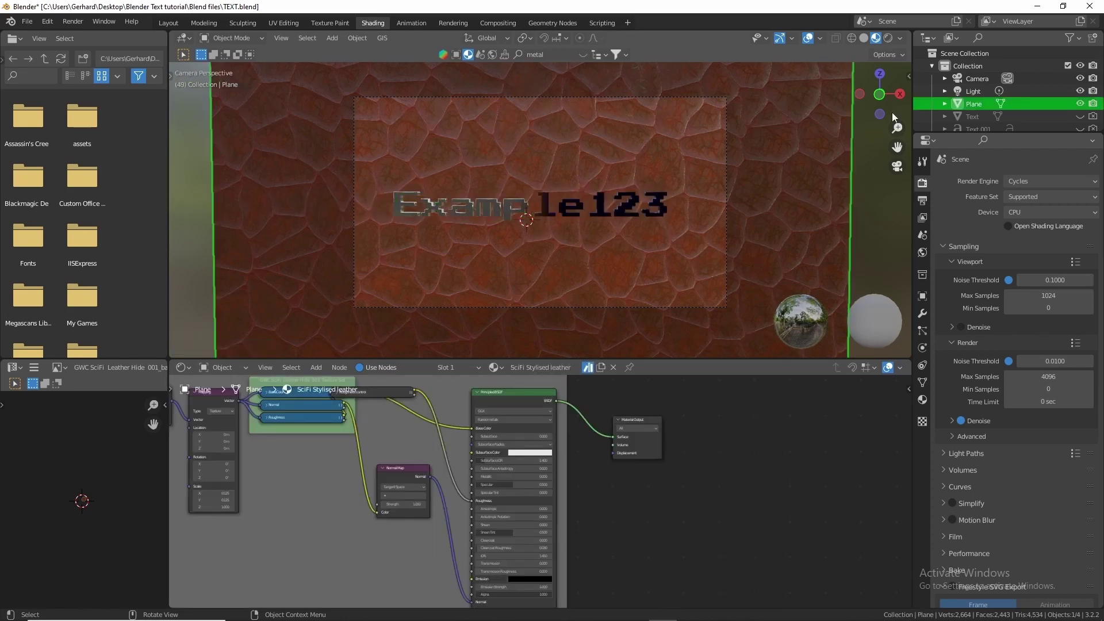
- Switch the viewport shading to Rendered
left_click(889, 39)
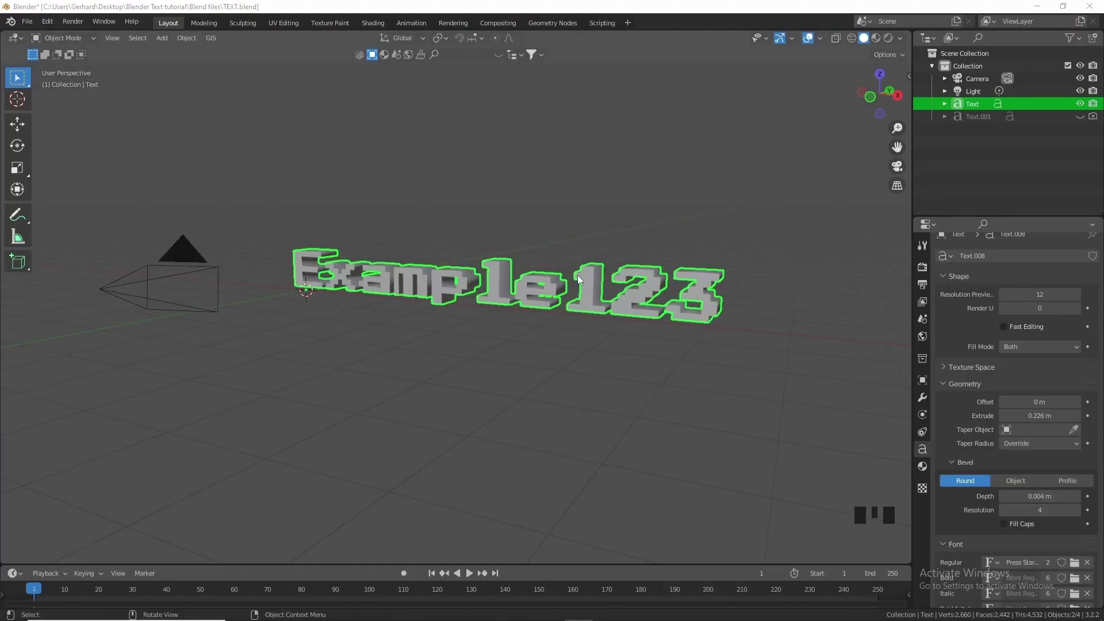
- Convert the Example123 text object to a mesh
middle_click_drag(681, 277, 540, 271)
right_click(543, 270)
mouse_move(544, 269)
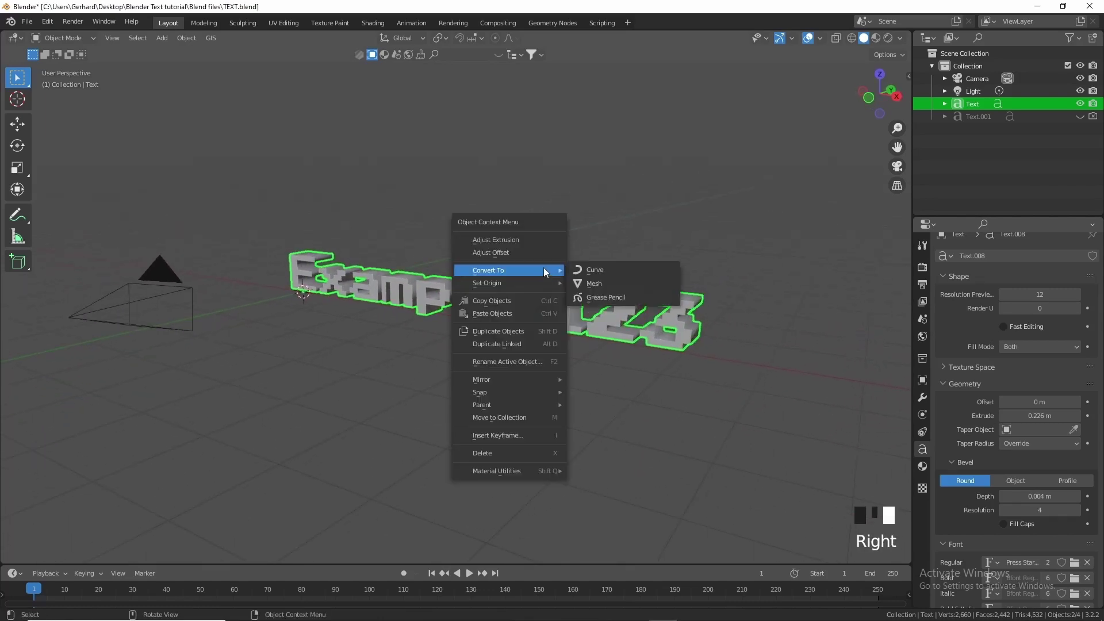
left_click(614, 284)
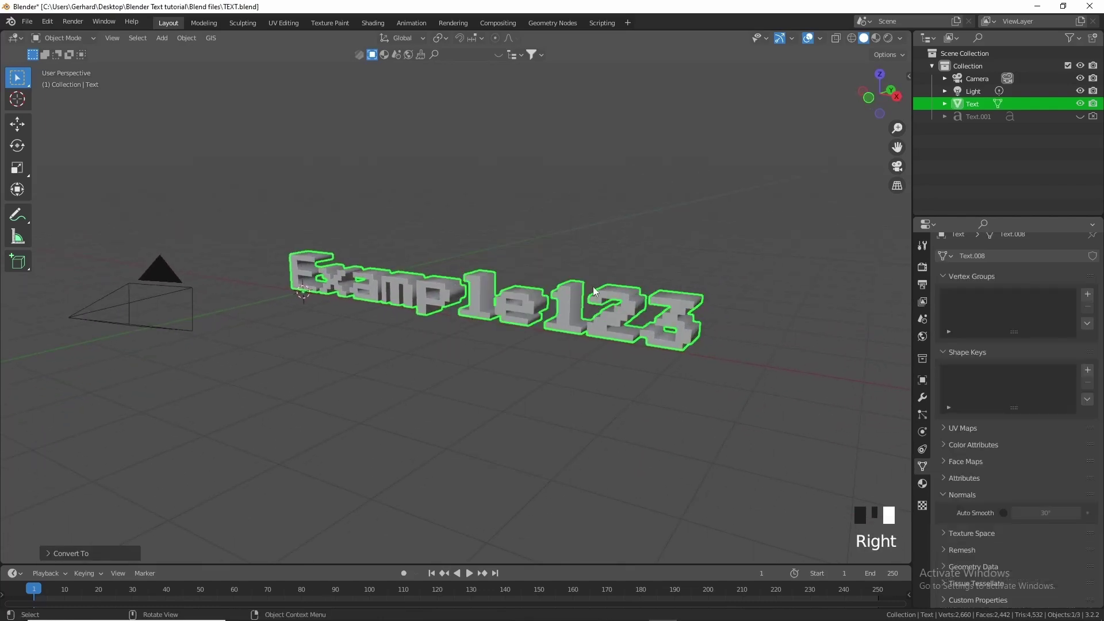
- Separate the whole text mesh by loose parts into individual letter objects, then deselect everything
scroll(444, 274, "up", 2)
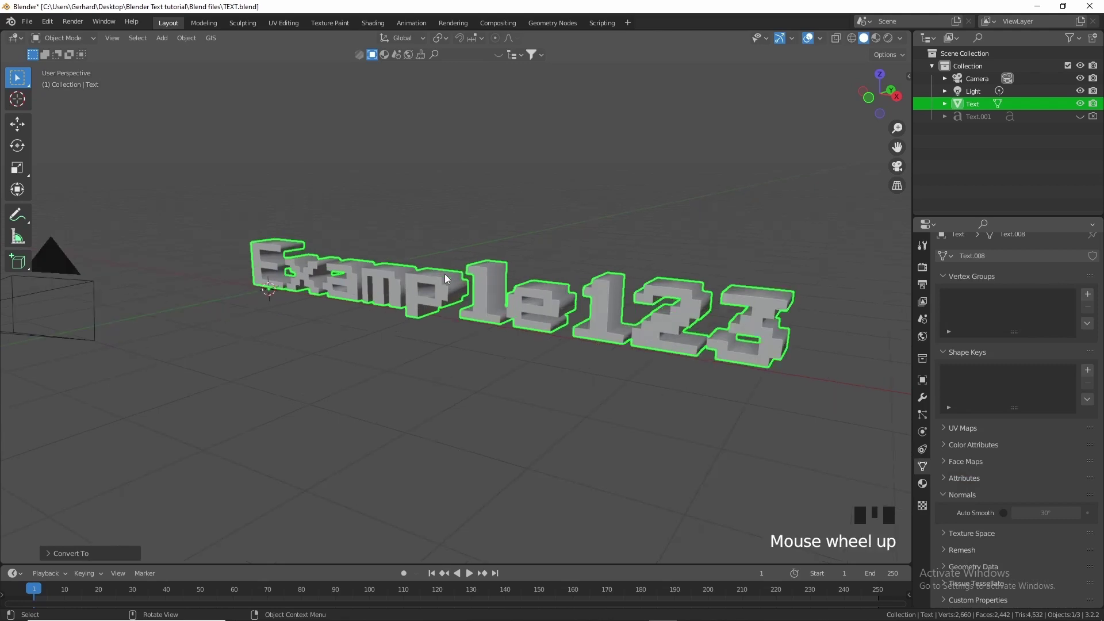
key("Tab")
scroll(449, 274, "down", 2)
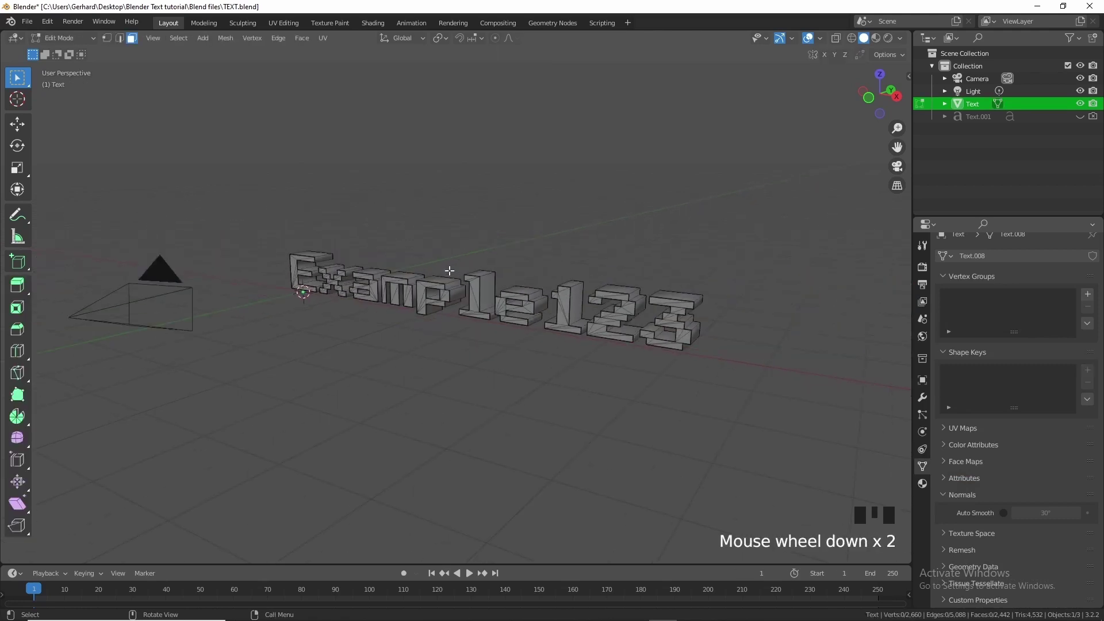
key("a")
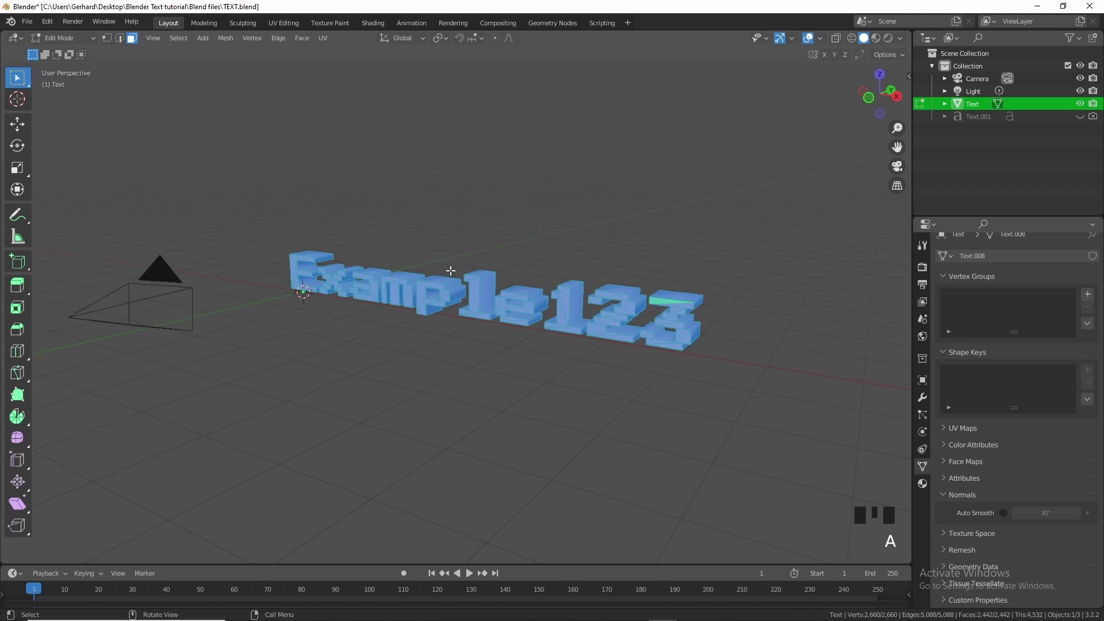
key("p")
left_click(449, 270)
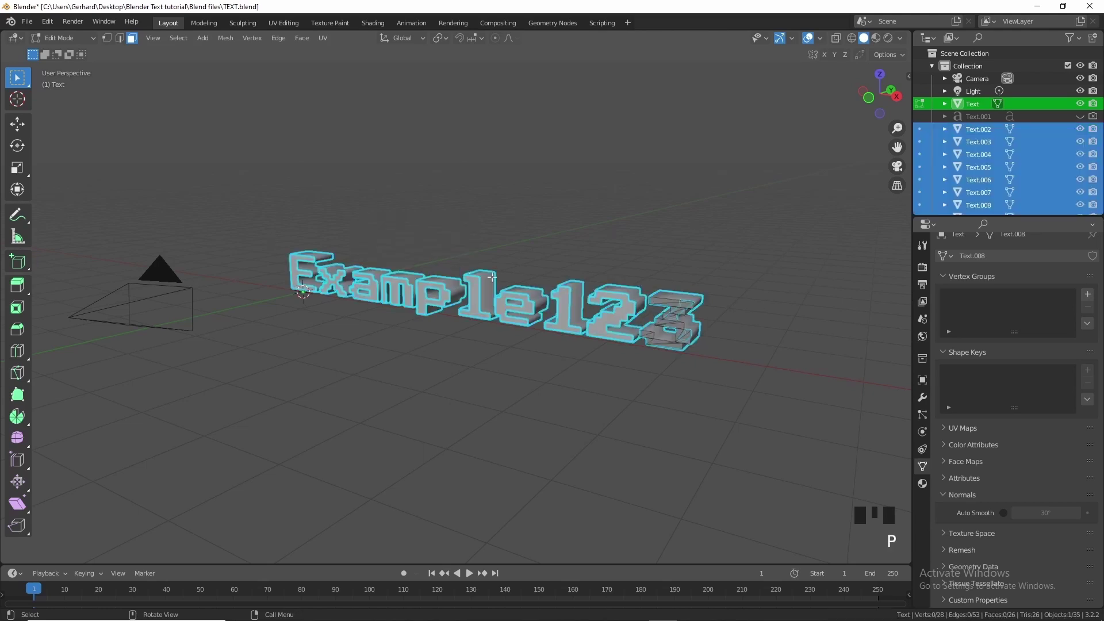
key("Tab")
left_click(637, 246)
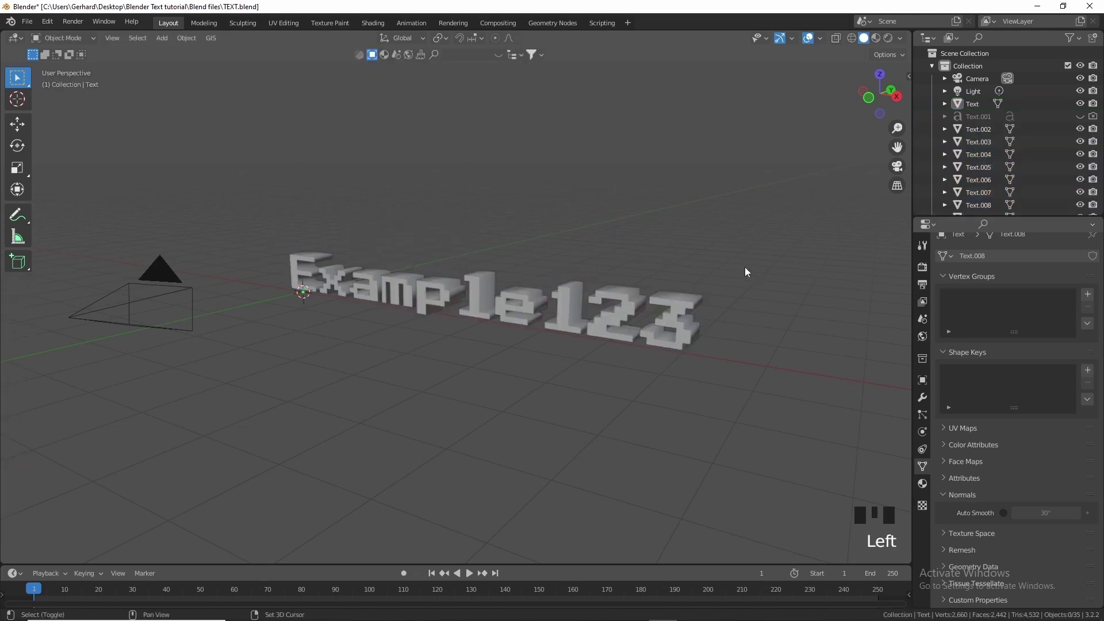
- Join the two separate pieces of the 3 into a single object
middle_click_drag(745, 267, 613, 268, "shift")
scroll(613, 272, "up", 2)
left_click(511, 302)
left_click(561, 311)
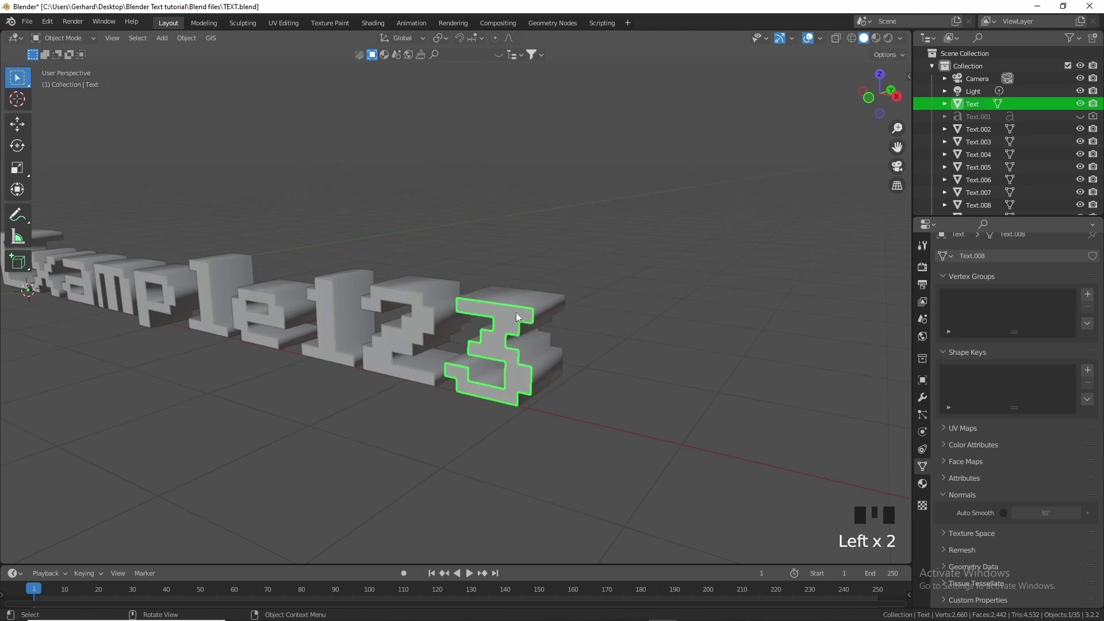
left_click(566, 312)
left_click(570, 314)
left_click(543, 309)
left_click(516, 315)
middle_click_drag(515, 315, 676, 330)
left_click(691, 329)
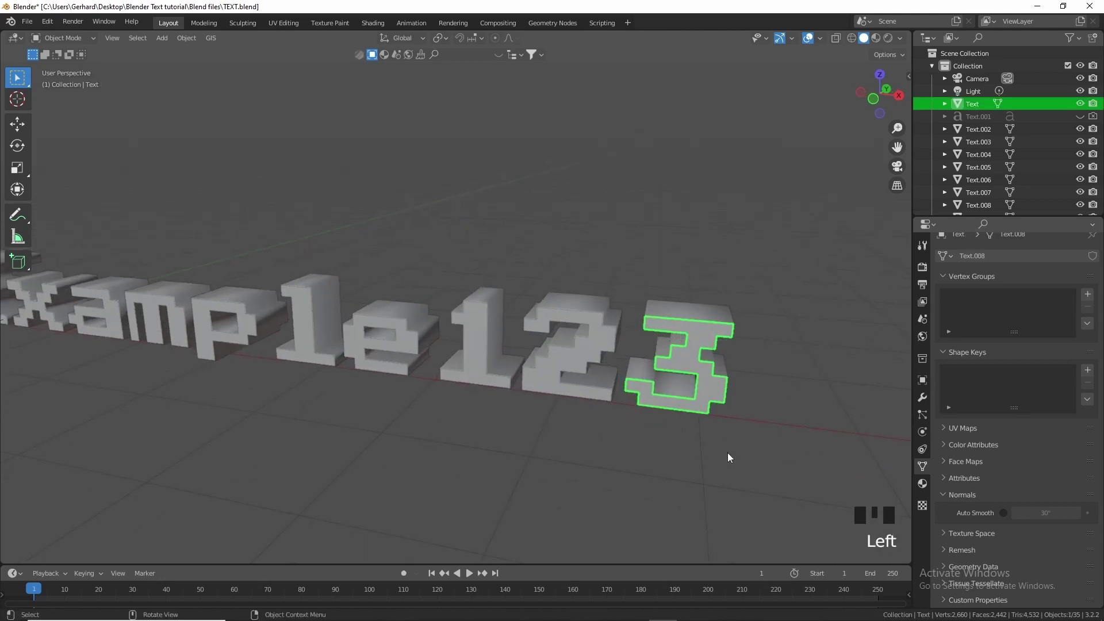
left_click(742, 483)
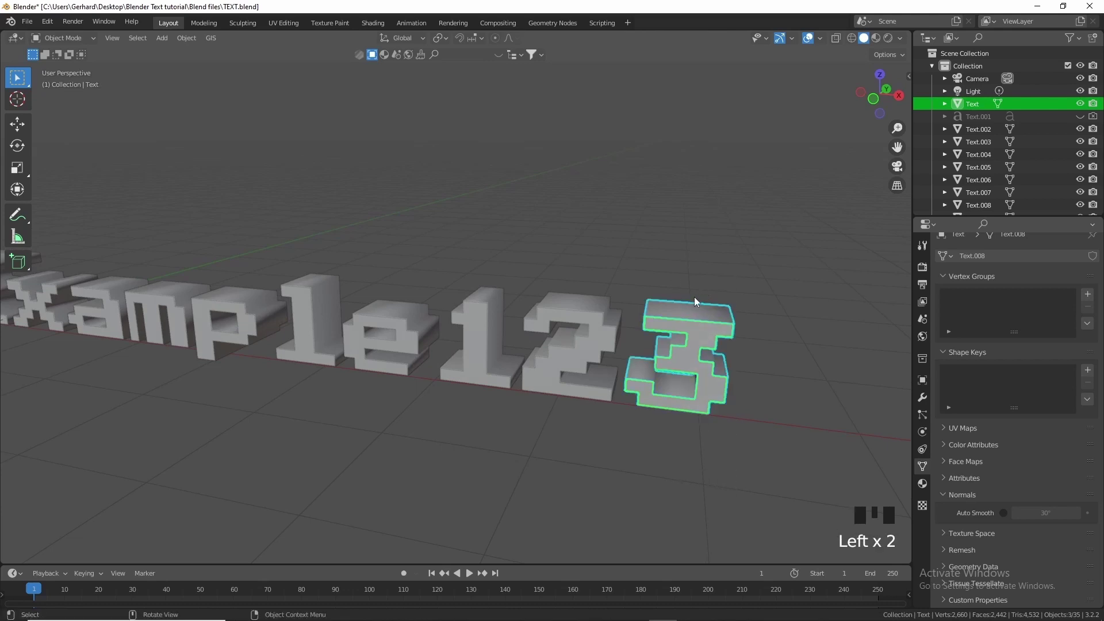
key("ctrl+j")
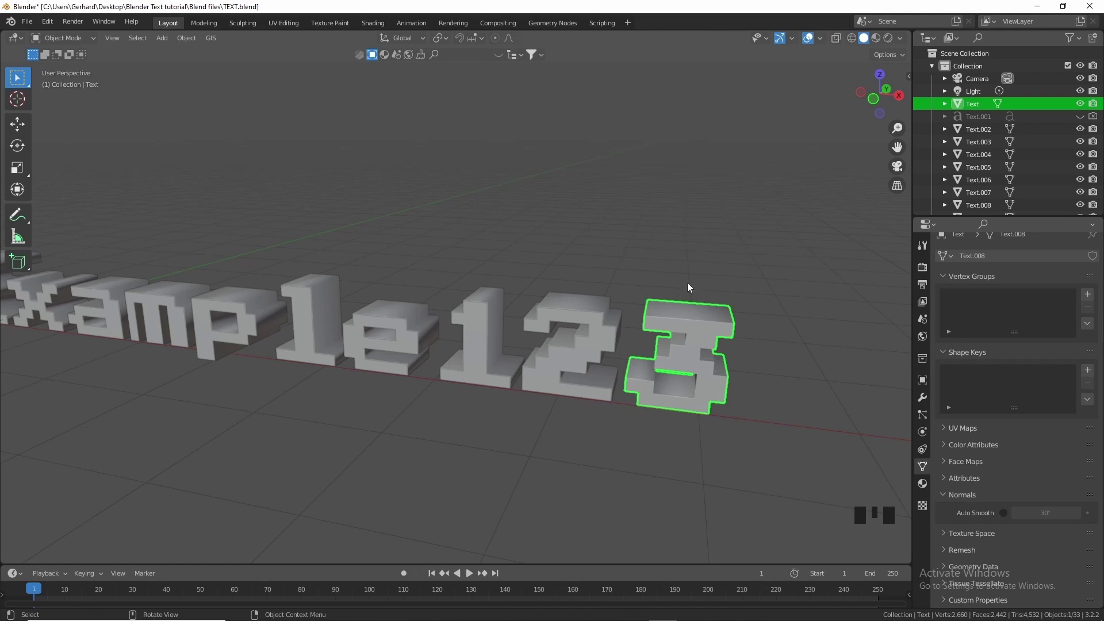
- Select all the letter objects and shift them along the X axis
left_click(587, 347)
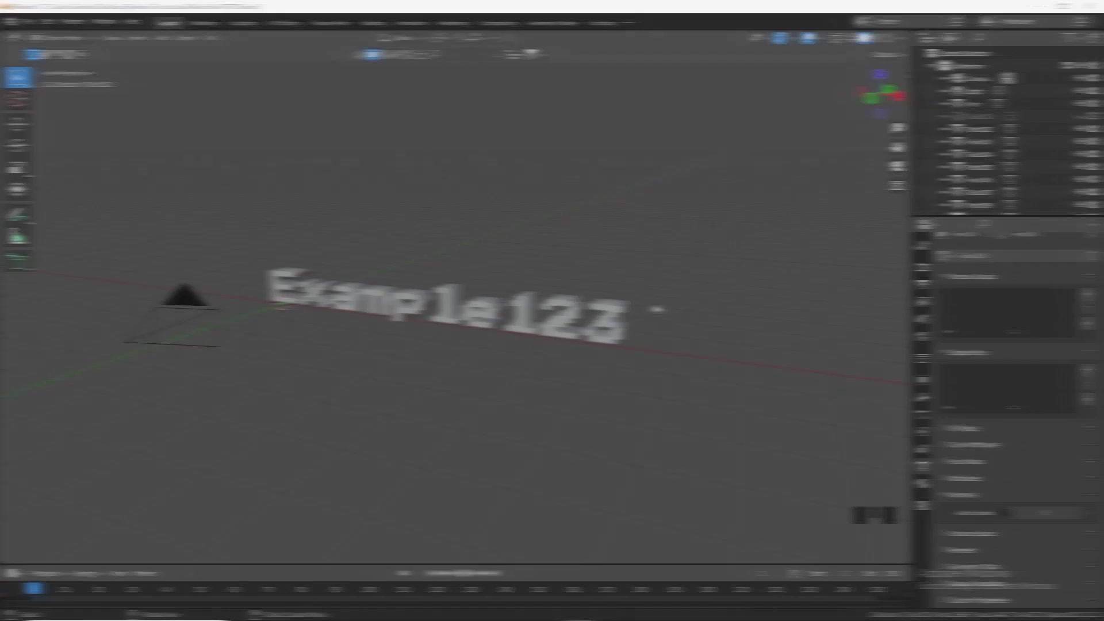
left_click_drag(661, 366, 267, 224)
middle_click_drag(511, 280, 520, 284)
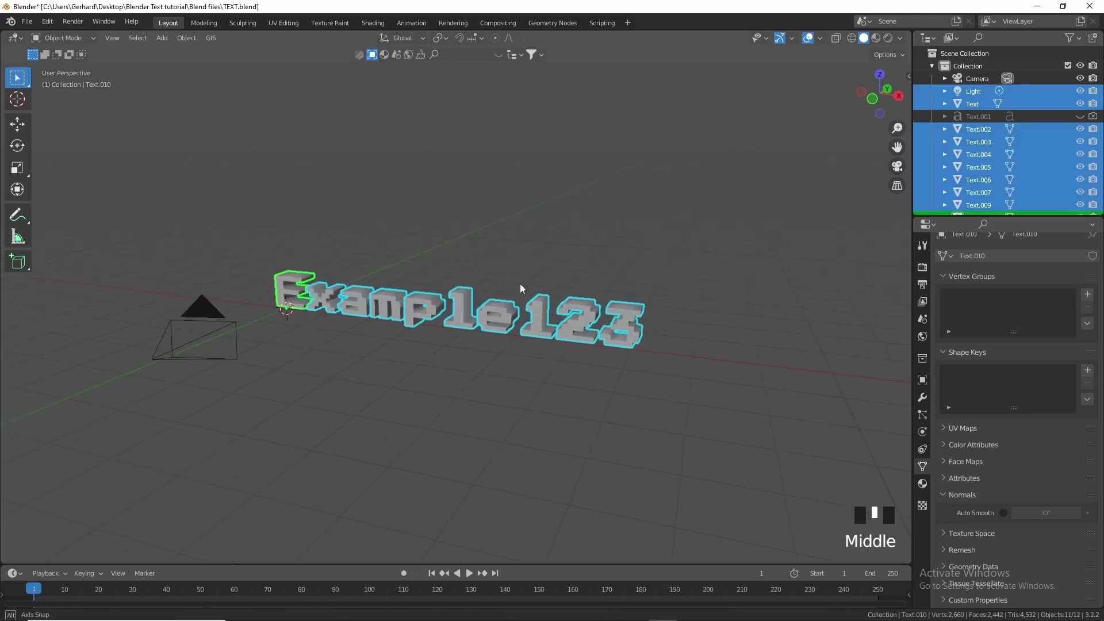
key("g")
key("x")
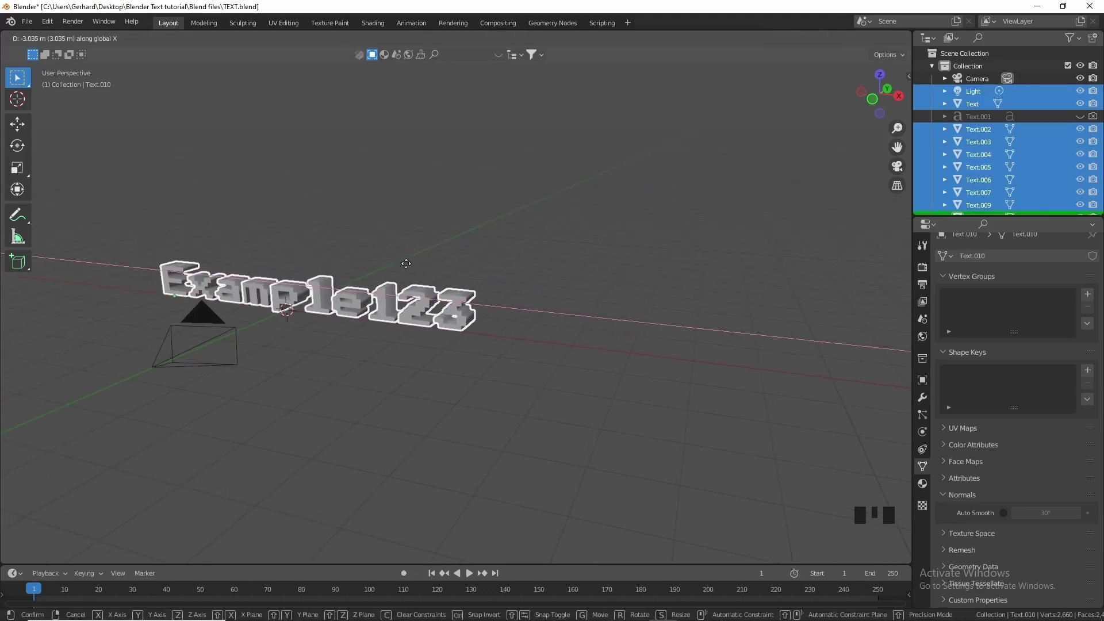
left_click(404, 262)
- Deselect the letters and add a new plane to the scene
middle_click_drag(403, 260, 439, 285)
scroll(465, 281, "up", 2)
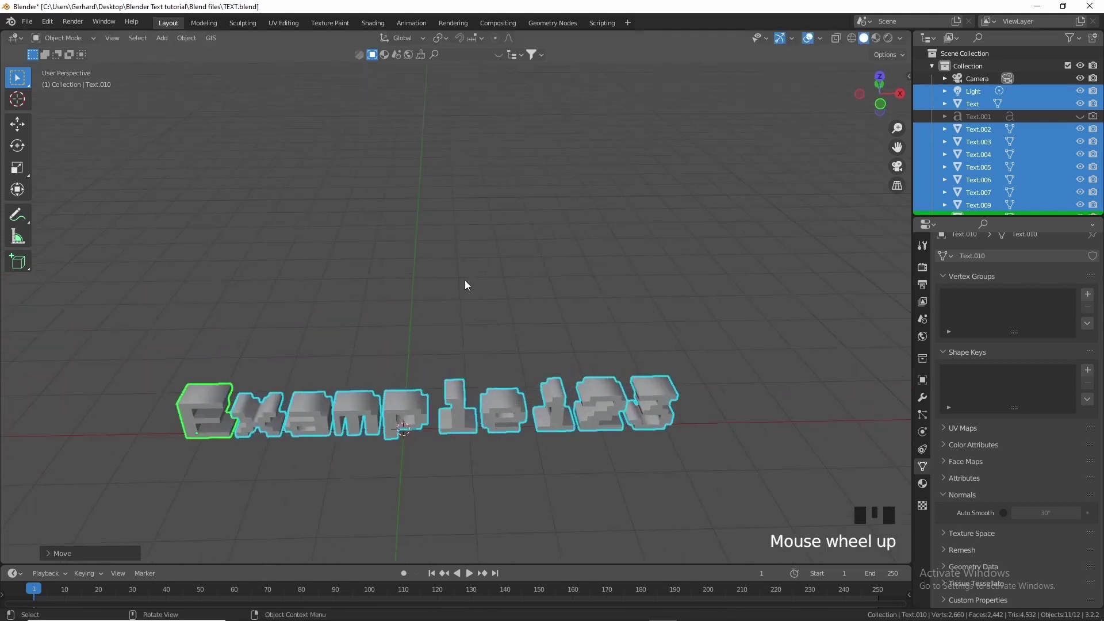
scroll(454, 294, "up", 1)
scroll(427, 322, "down", 1)
middle_click_drag(426, 322, 411, 291)
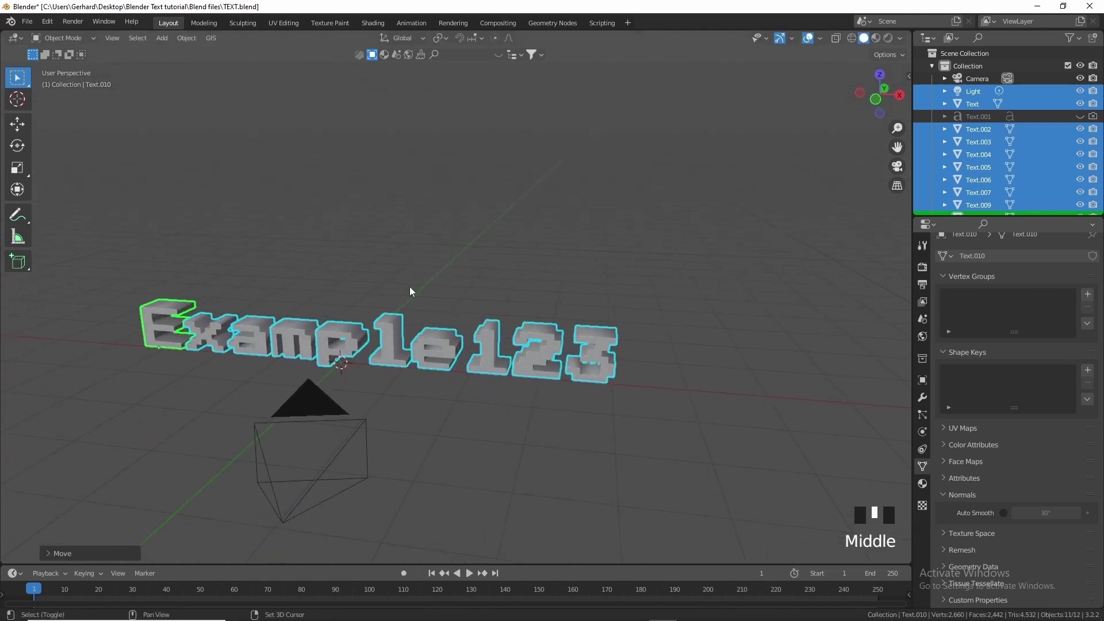
left_click(444, 292)
key("shift+a")
mouse_move(443, 294)
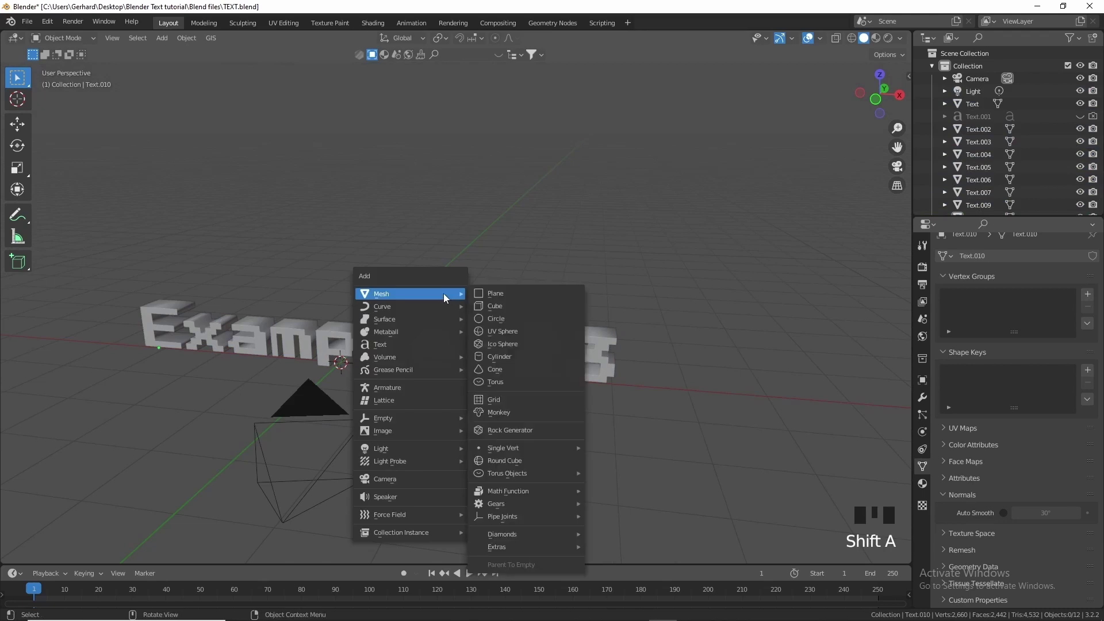
left_click(536, 295)
- Scale the plane up well beyond the text's width, then begin scaling it along X
scroll(435, 287, "down", 3)
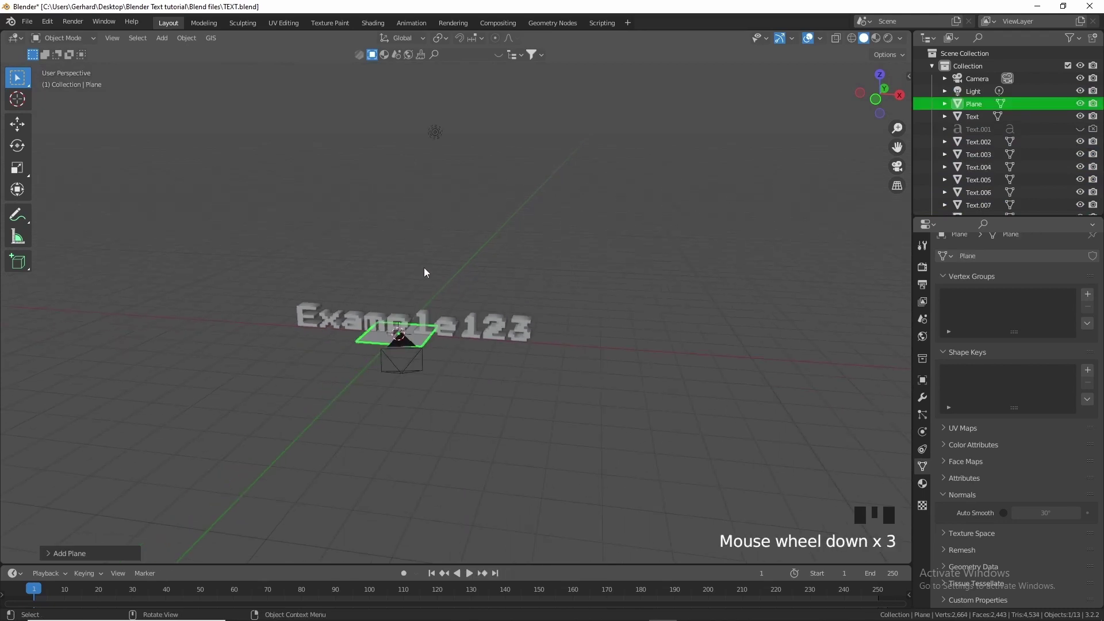
key("s")
left_click(744, 313)
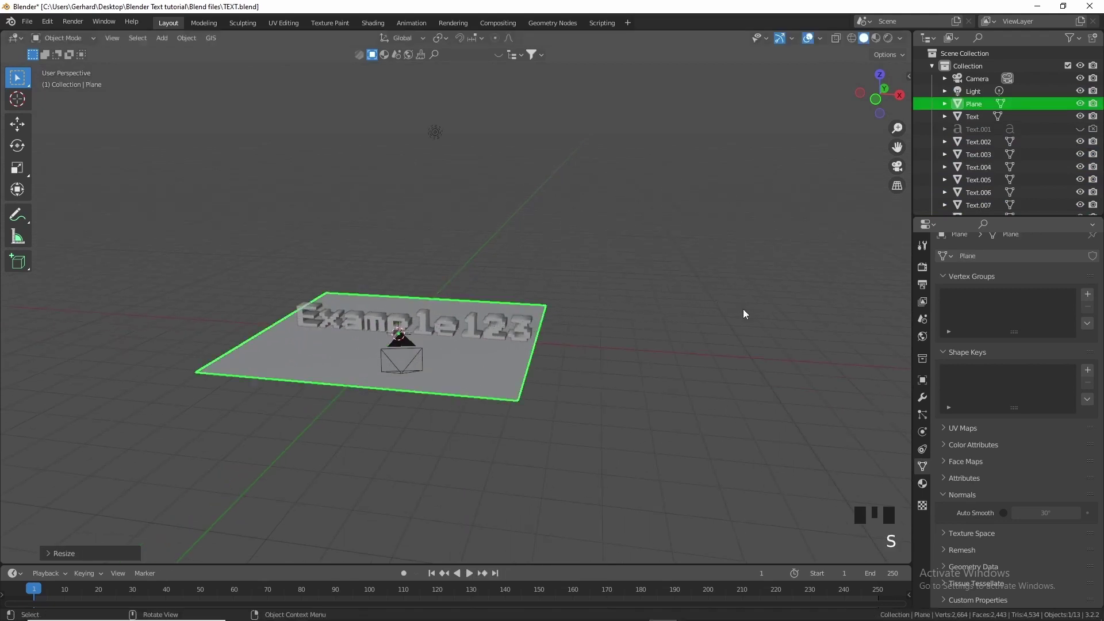
key("s")
key("x")
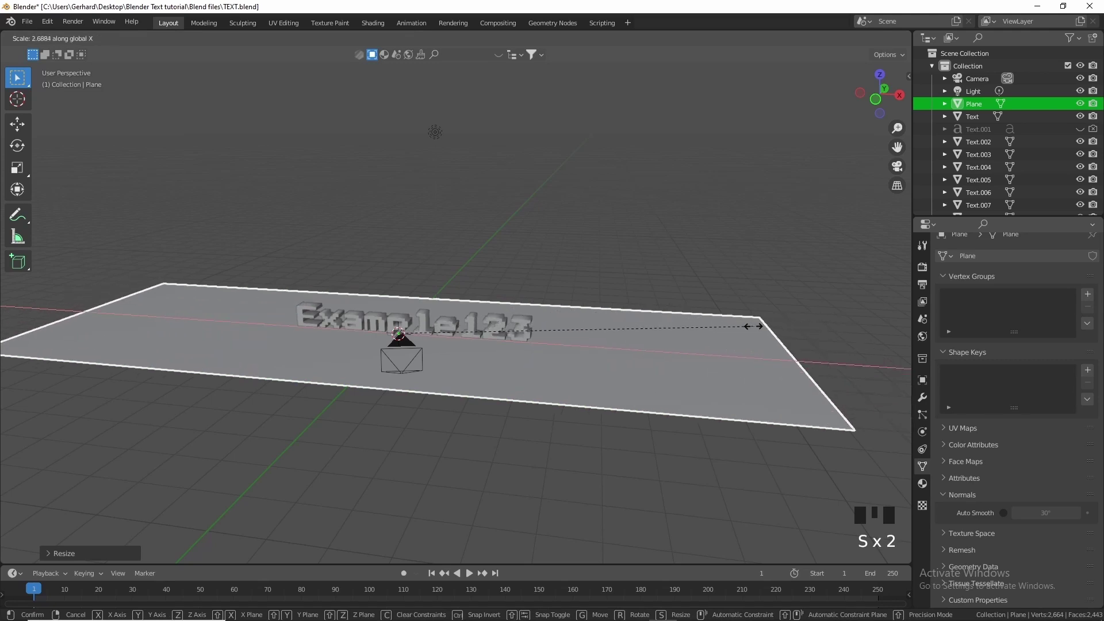
- Narrow the plane along X and extrude its back edge upward into a wall
left_click(696, 318)
key("Tab")
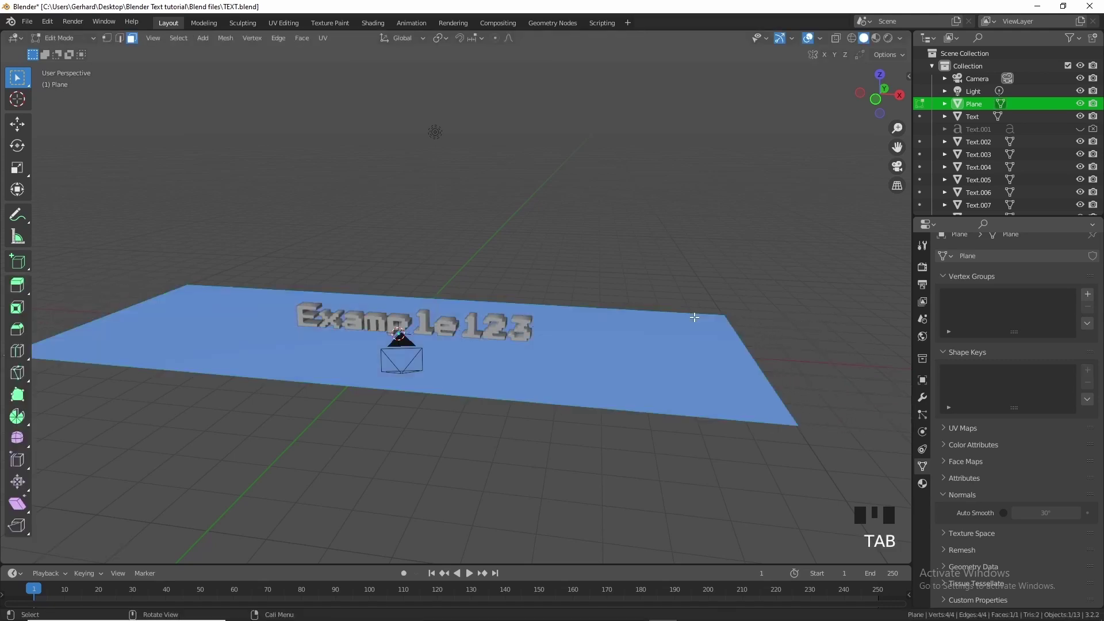
key("2")
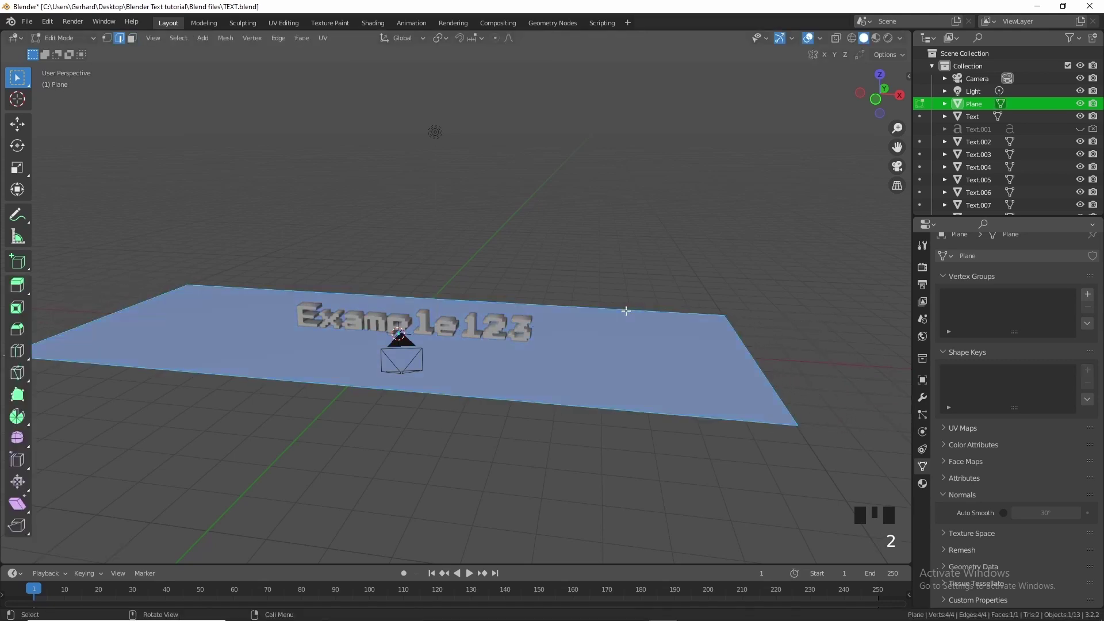
left_click(583, 298)
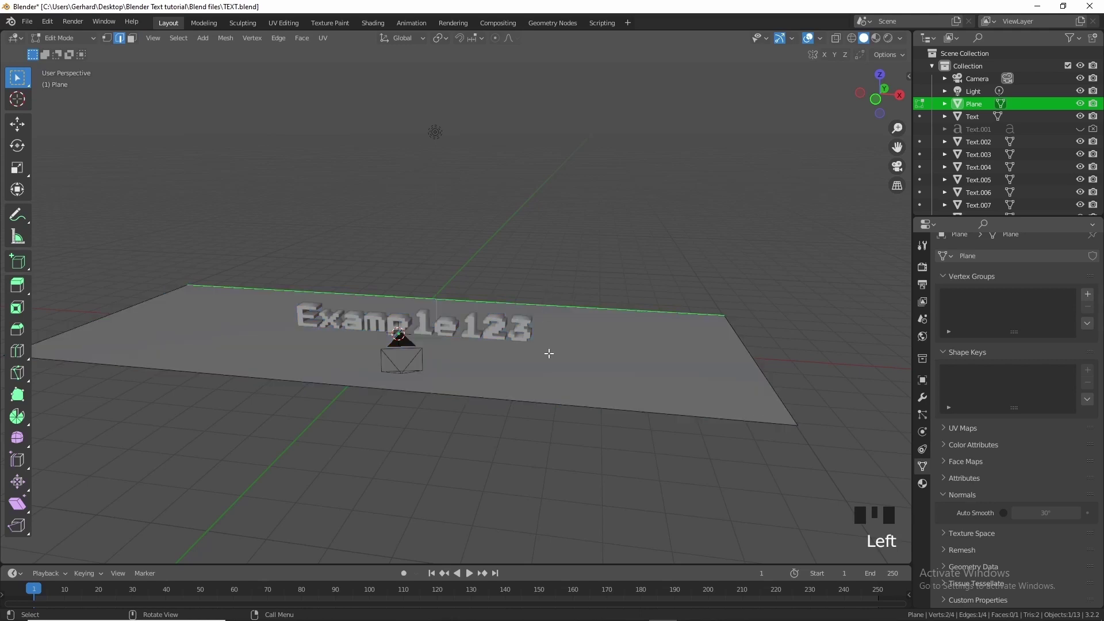
key("e")
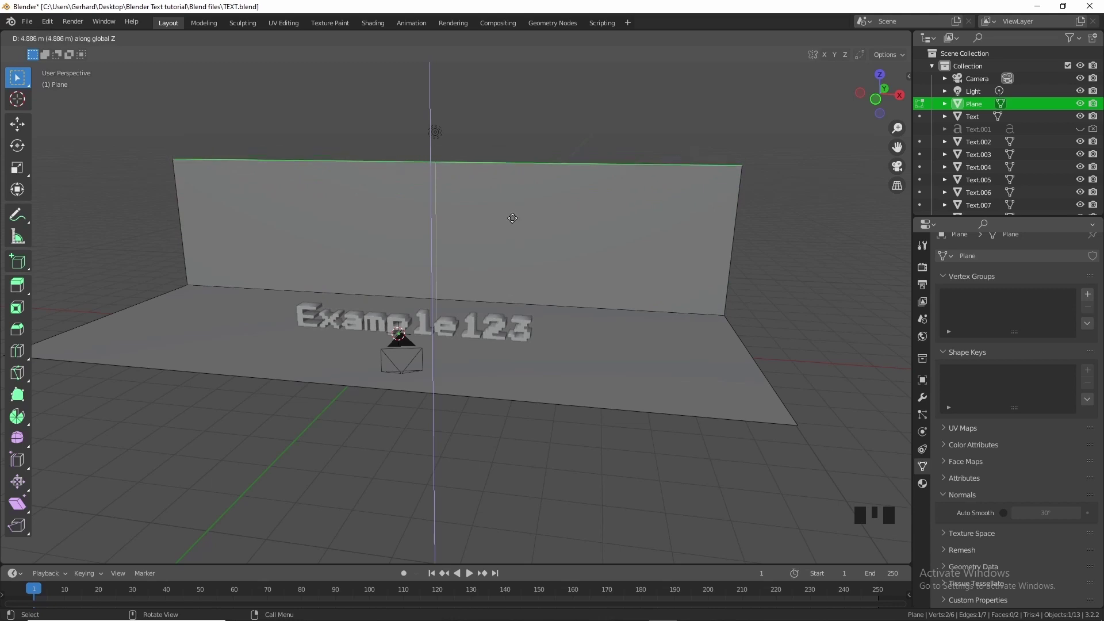
left_click(517, 247)
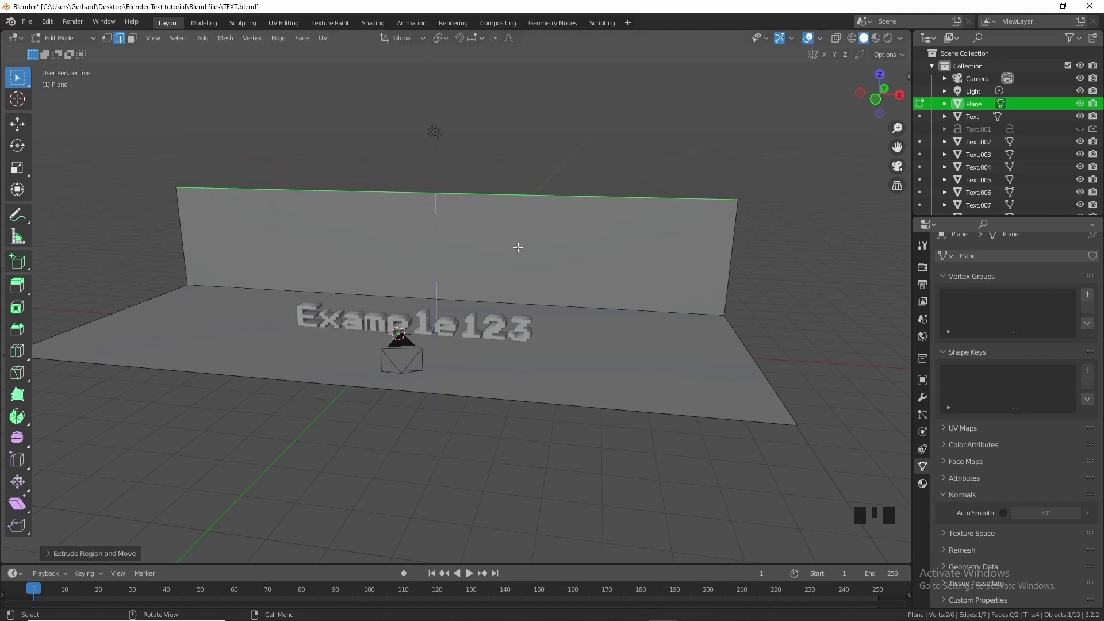
- Bevel the floor-to-wall edge with two segments and return to Object Mode
left_click(652, 296)
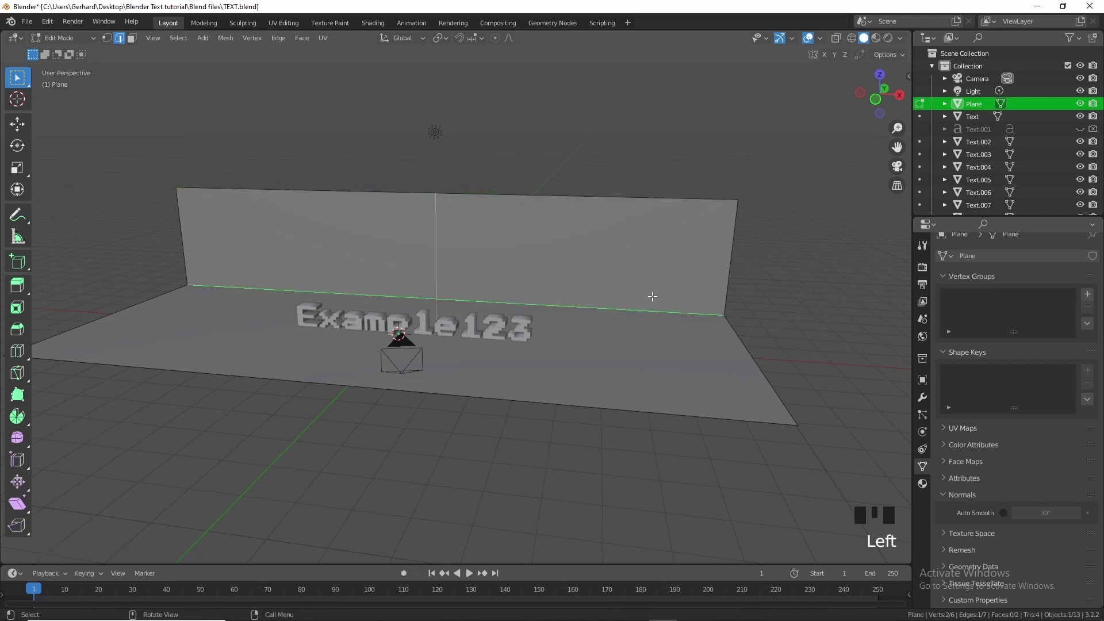
key("ctrl+b")
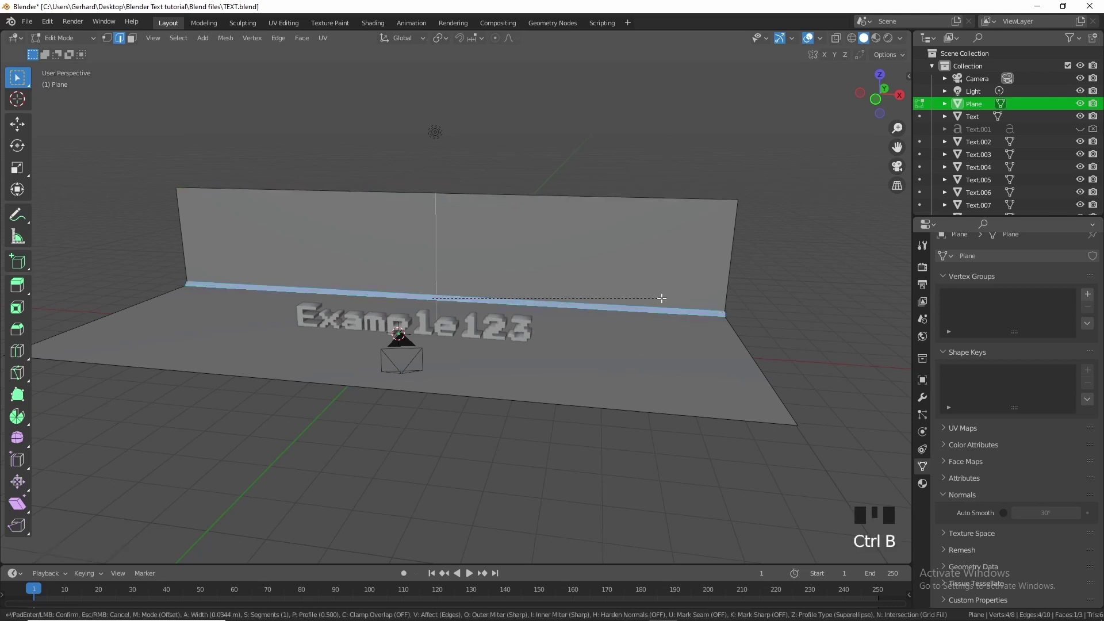
scroll(659, 297, "up", 1)
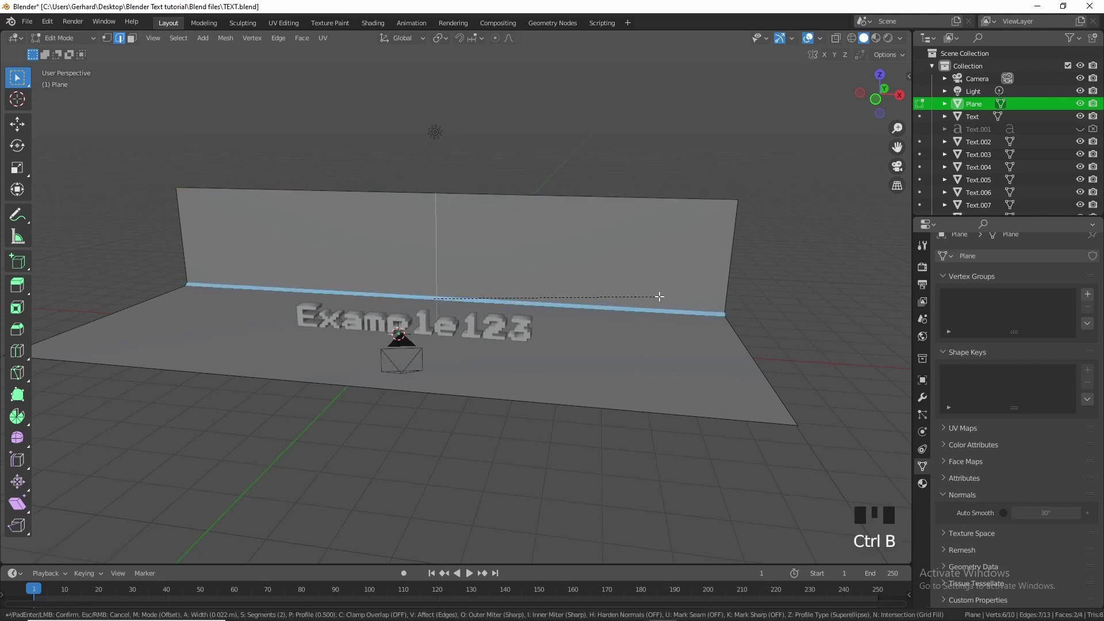
left_click(659, 297)
key("Tab")
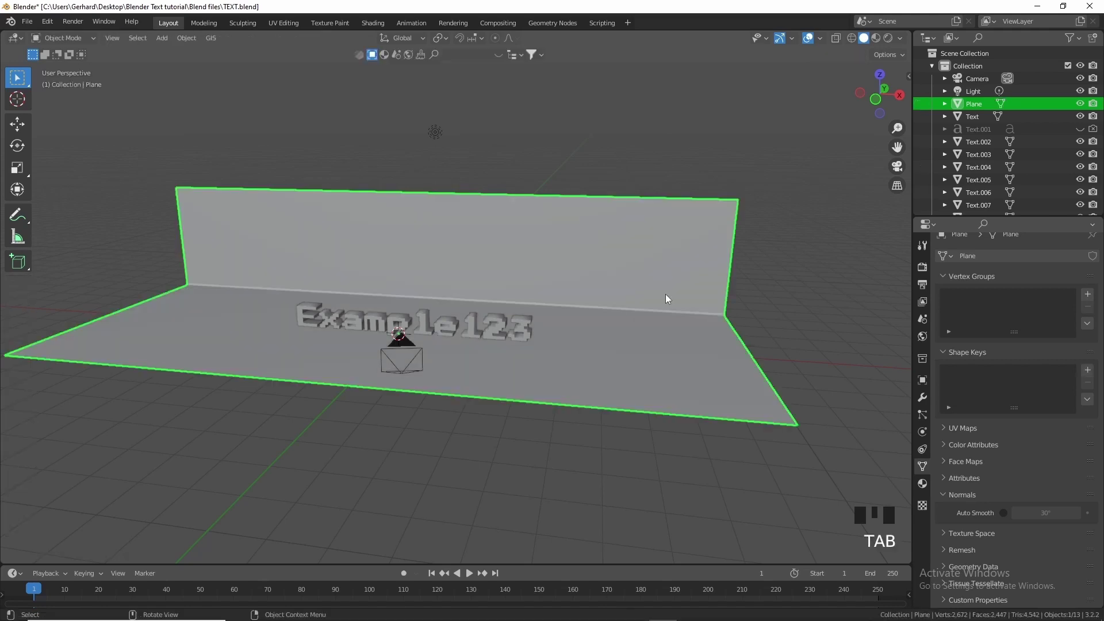
- Apply Shade Smooth to the plane and its wall
left_click(683, 296)
right_click_drag(730, 277, 721, 244)
middle_click_drag(785, 302, 678, 295)
- Look through the scene camera and show the sidebar's View tab with 3D cursor settings
left_click(897, 166)
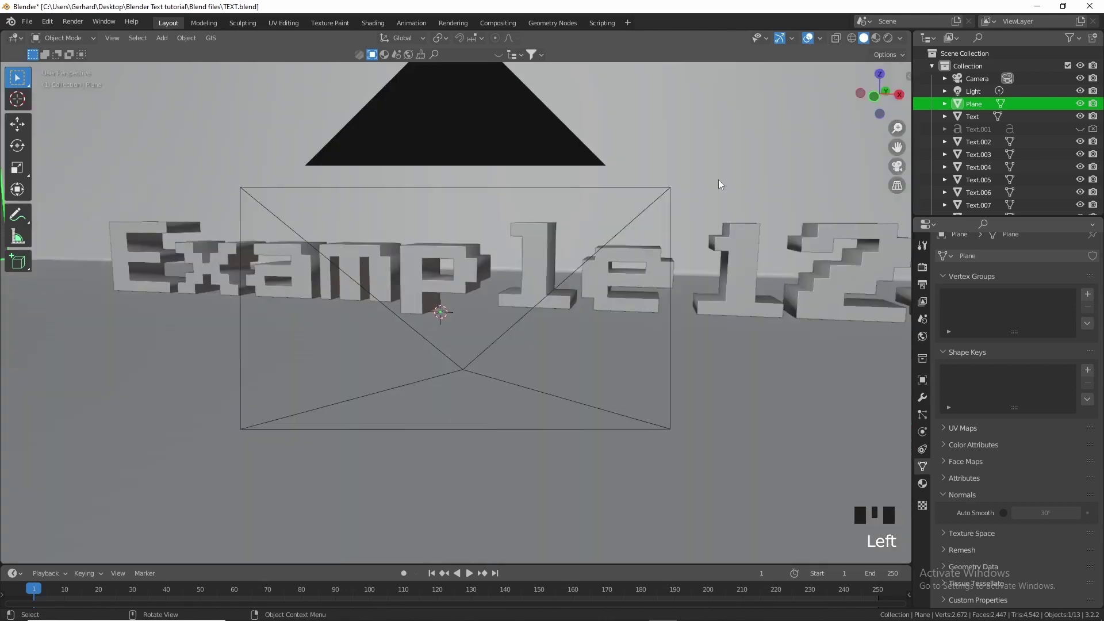
left_click(907, 76)
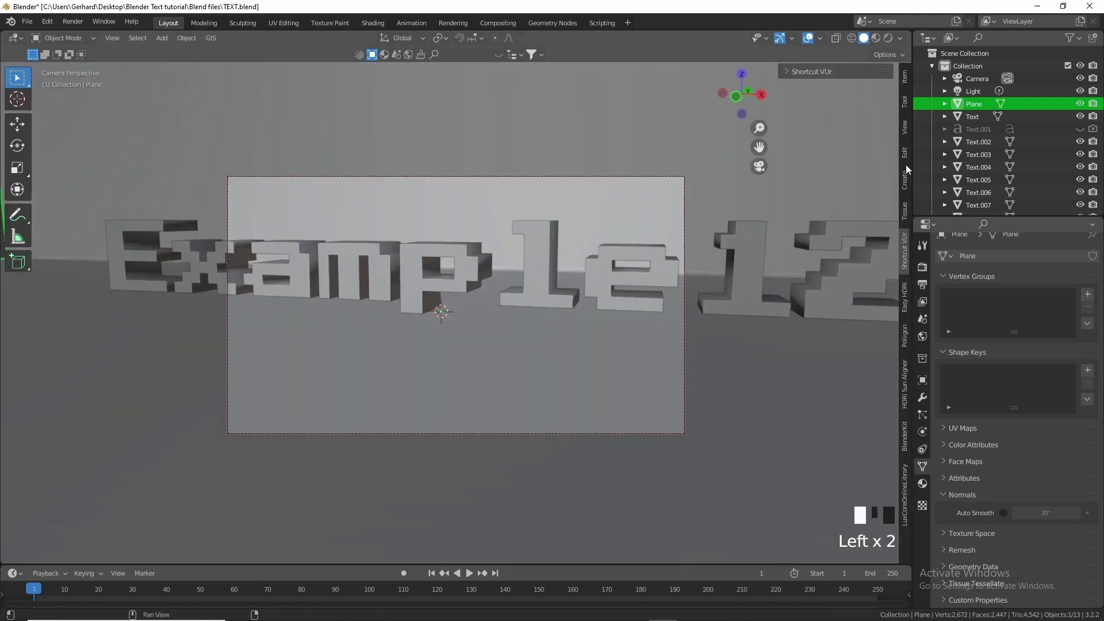
left_click(905, 132)
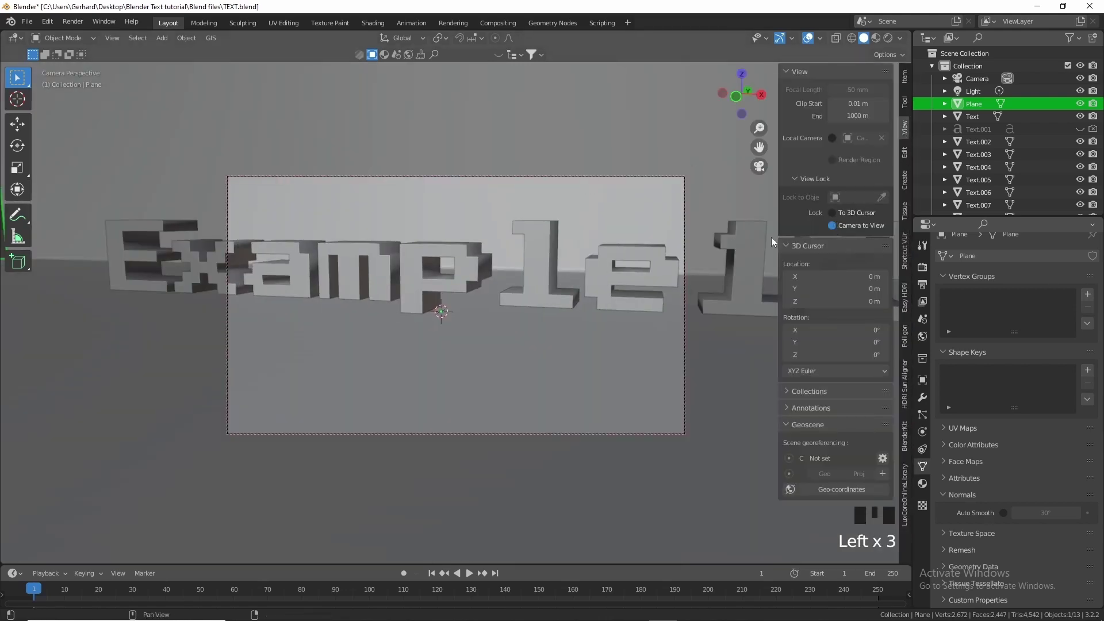
scroll(535, 253, "down", 3)
scroll(532, 253, "up", 1)
middle_click_drag(533, 253, 644, 264)
scroll(560, 259, "down", 1)
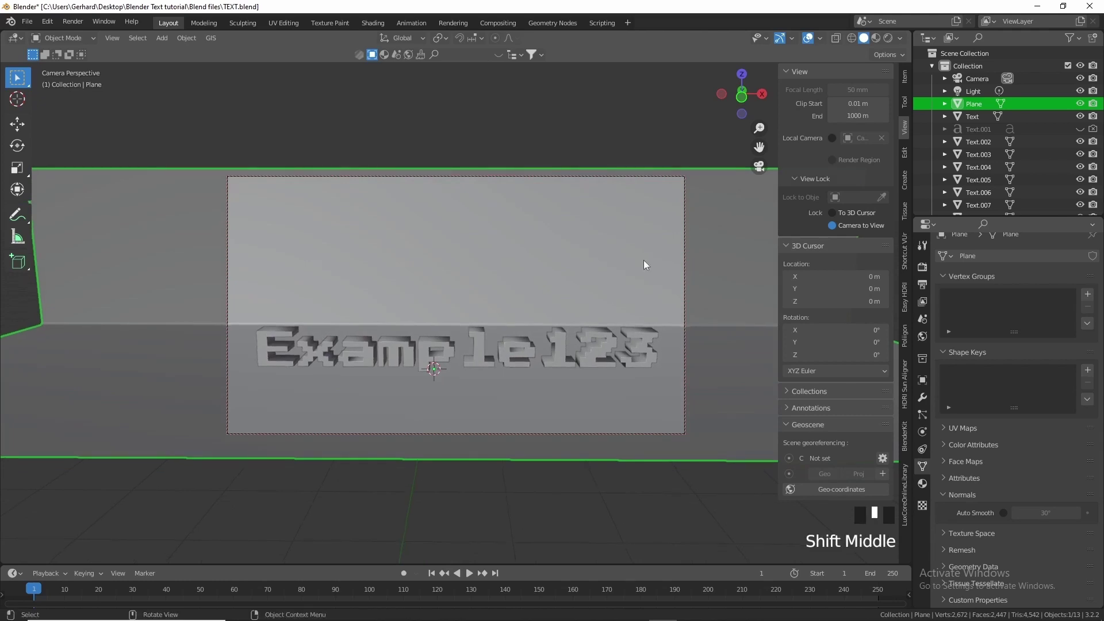
- Leave camera view and frame the text up close in a free perspective
left_click(758, 167)
middle_click_drag(590, 296, 523, 299)
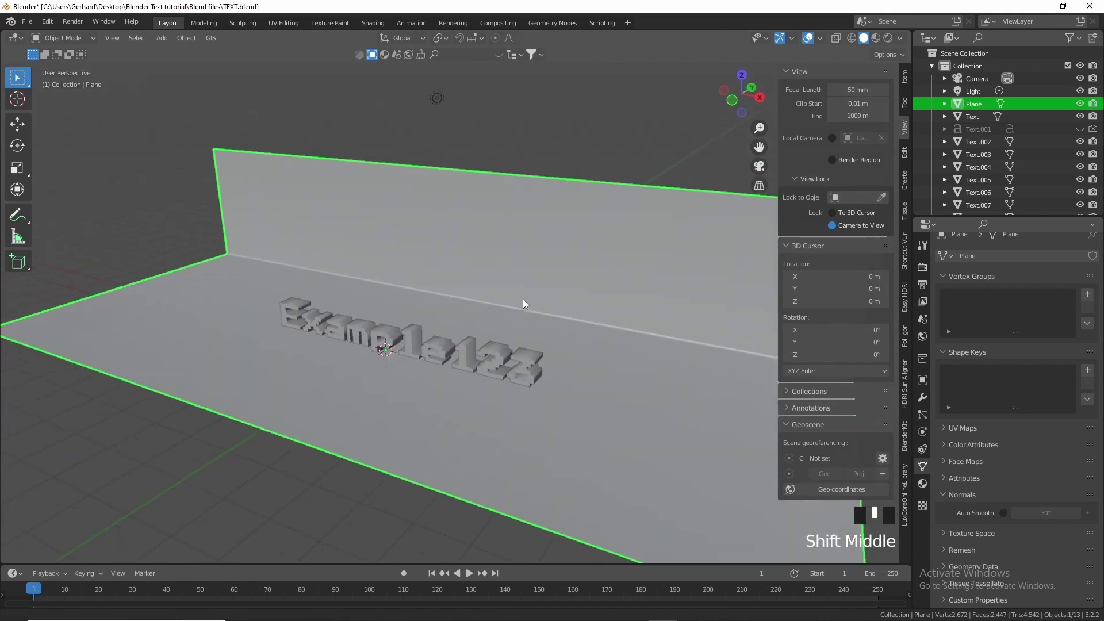
scroll(390, 306, "up", 3)
middle_click_drag(389, 306, 498, 316, "shift")
- Tilt the E letter slightly and nudge the x letter out of line
left_click(336, 301)
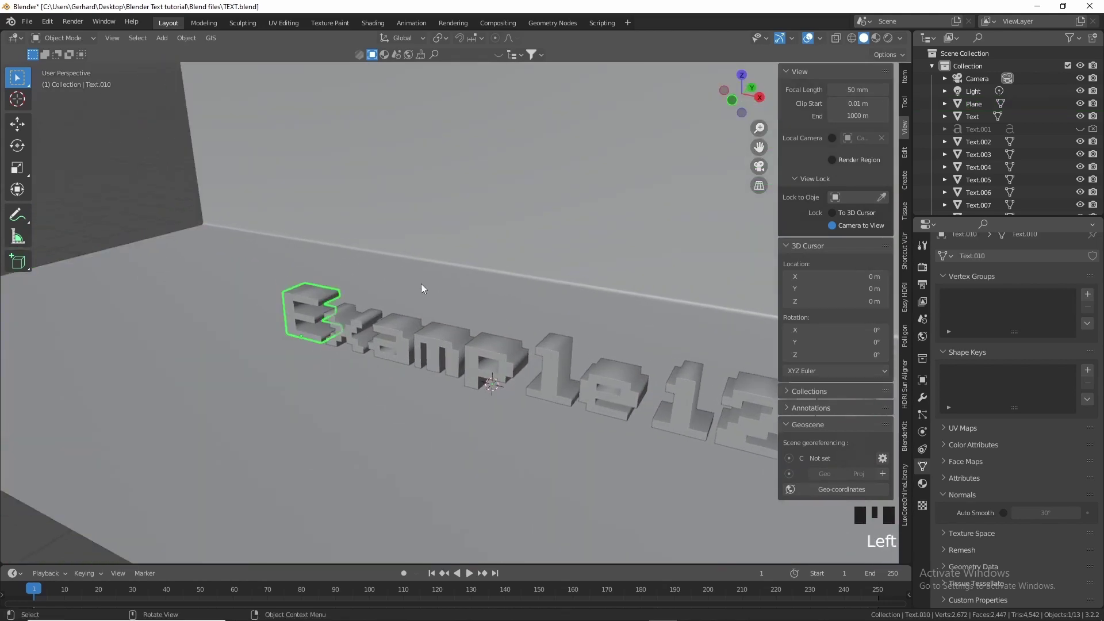
key("r")
left_click(439, 234)
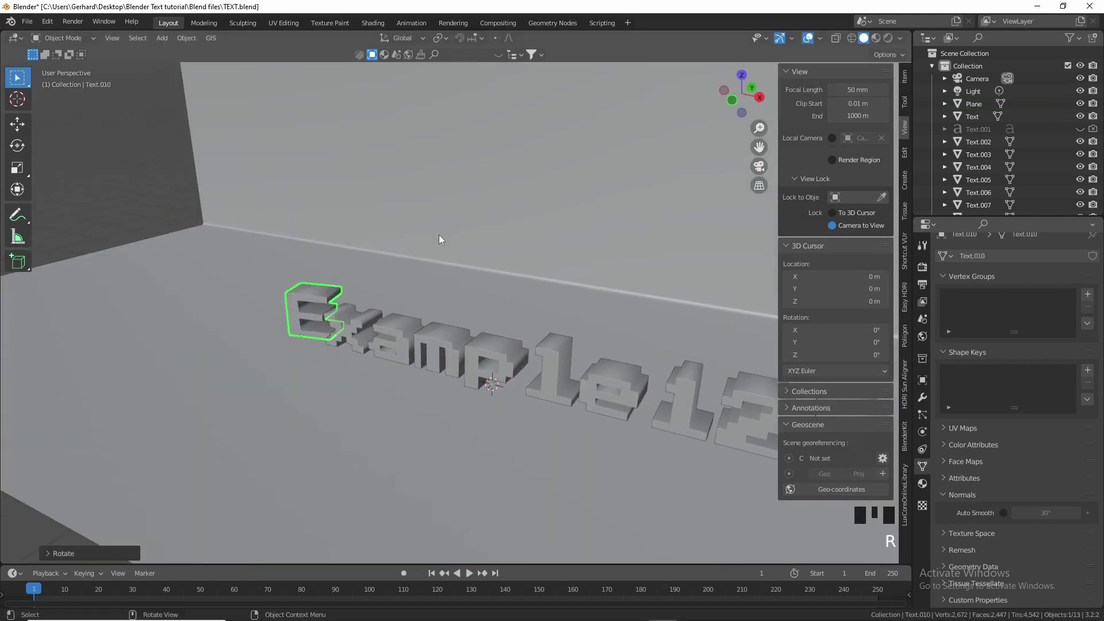
left_click(367, 326)
key("g")
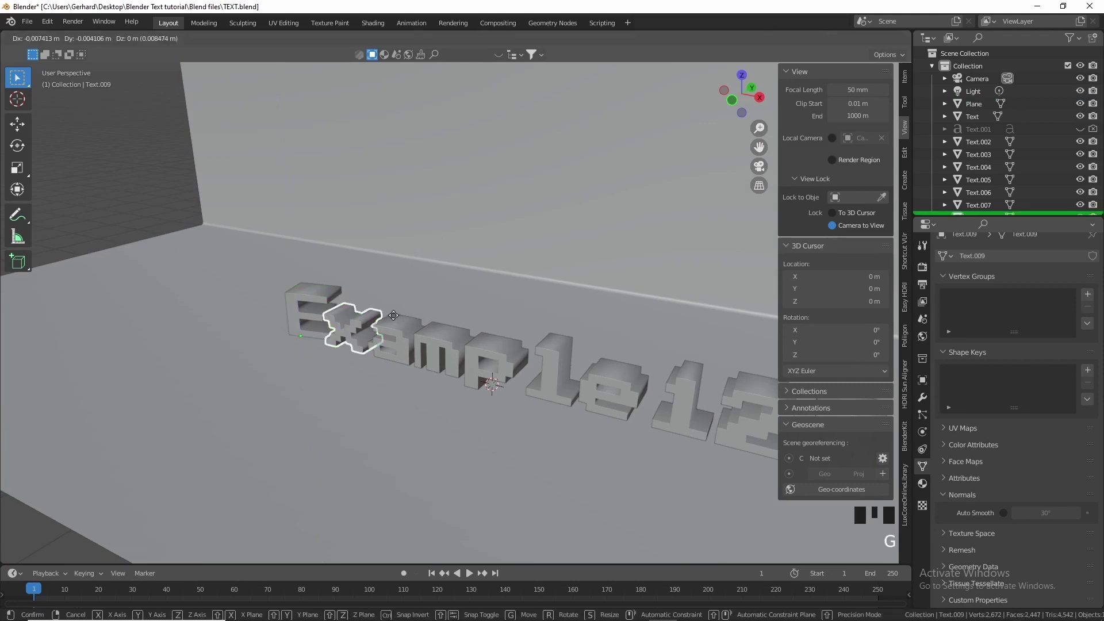
left_click(405, 313)
- Nudge the a letter, switch to front view, and select the ground plane
left_click(428, 331)
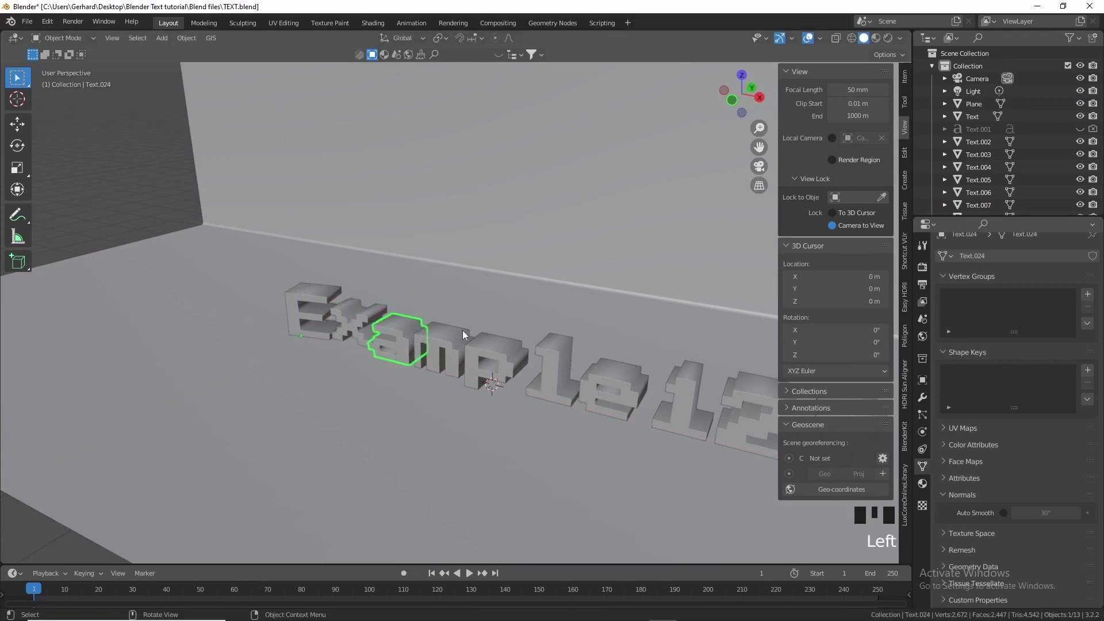
middle_click_drag(462, 330, 491, 330)
key("g")
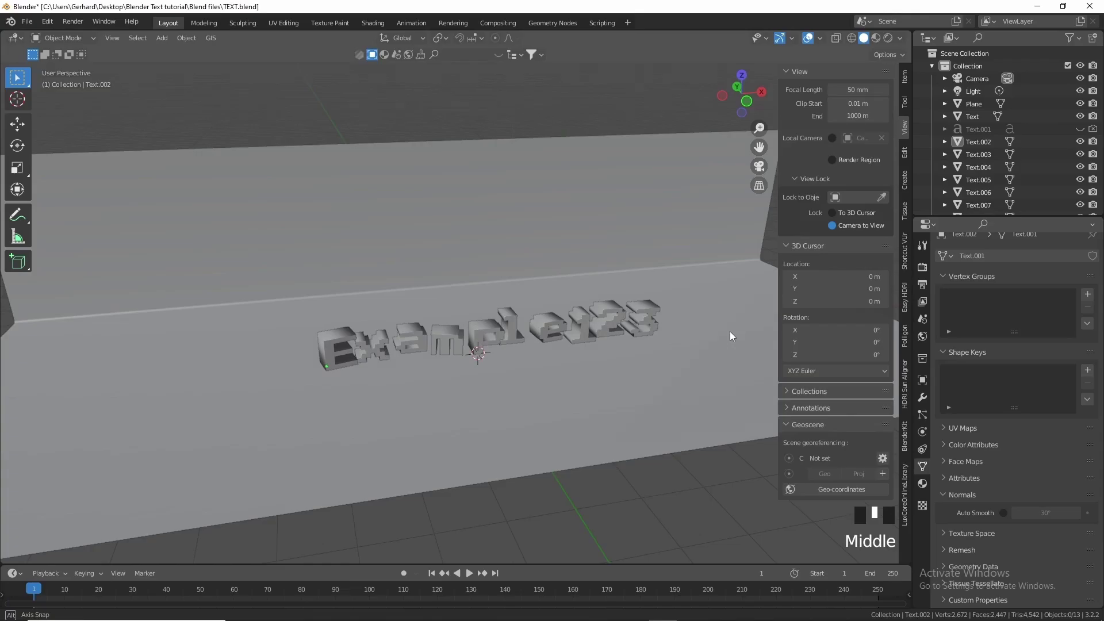
middle_click_drag(730, 335, 695, 311)
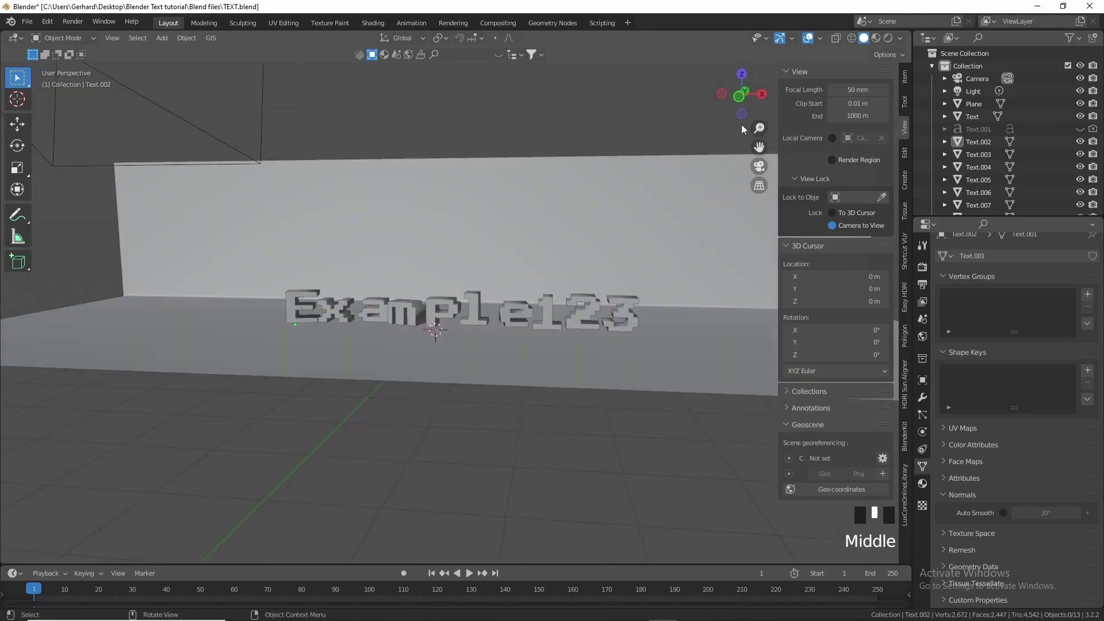
left_click(742, 95)
scroll(626, 207, "up", 3)
left_click(530, 322)
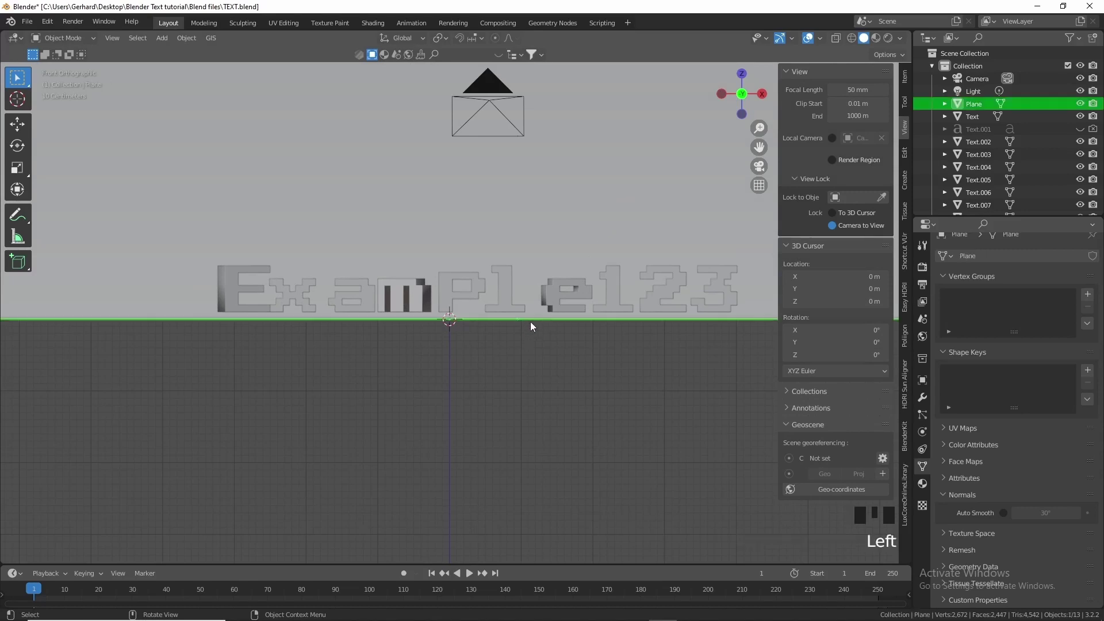
scroll(526, 327, "up", 3)
- Lower the ground plane along Z and give the E a new material with Subsurface 0.216
key("g")
key("z")
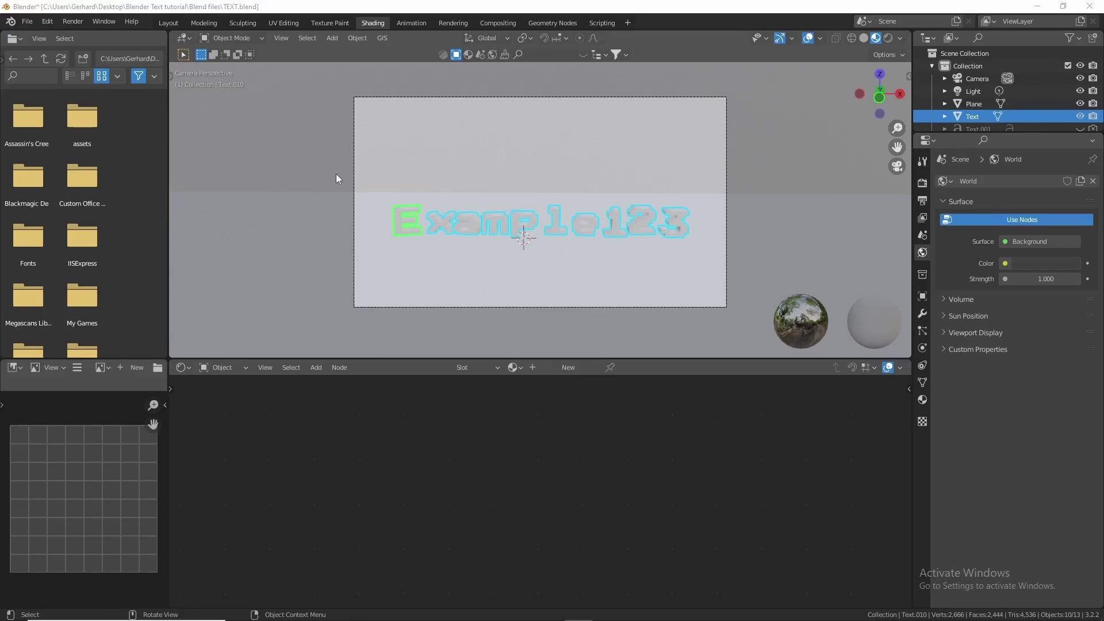
left_click(570, 367)
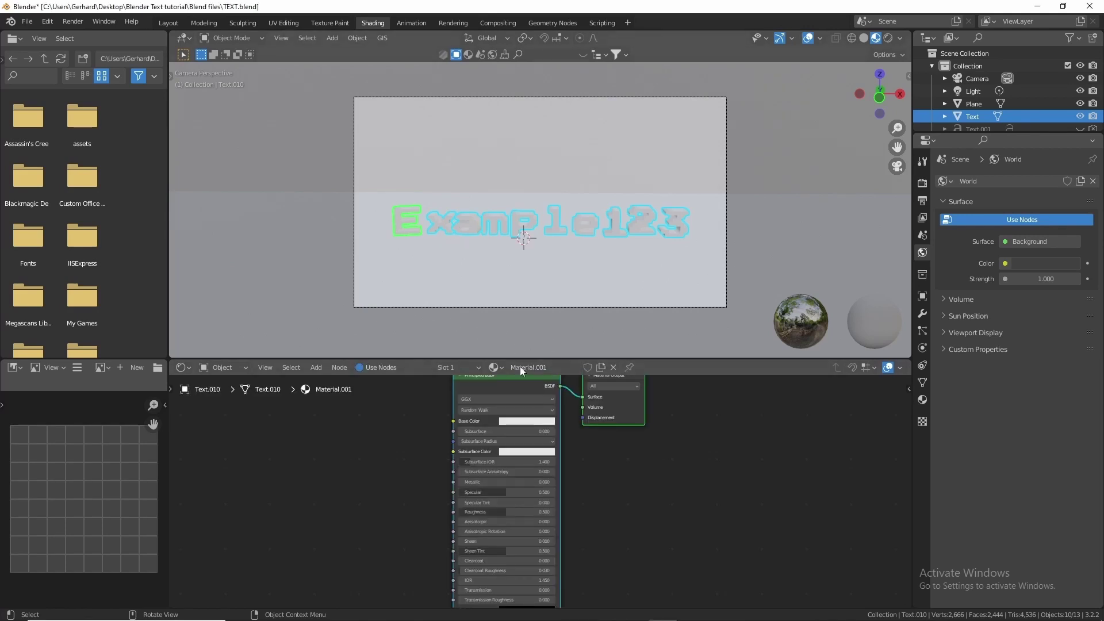
scroll(477, 425, "up", 2)
left_click_drag(446, 402, 477, 402)
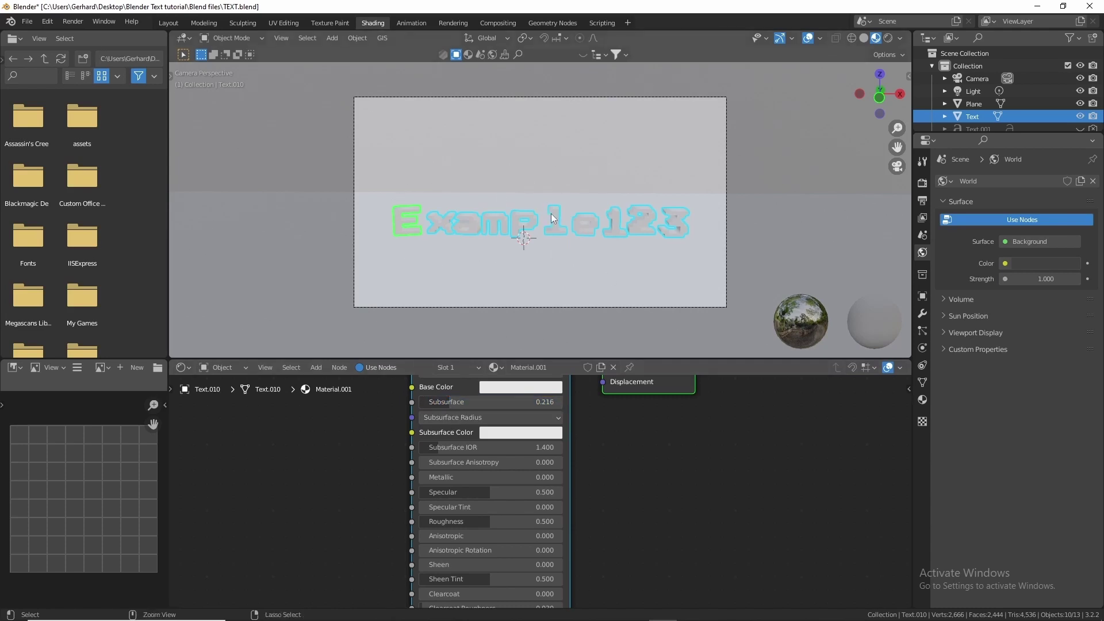
- Link Material.001 to all the selected letters via Link Materials
key("ctrl+l")
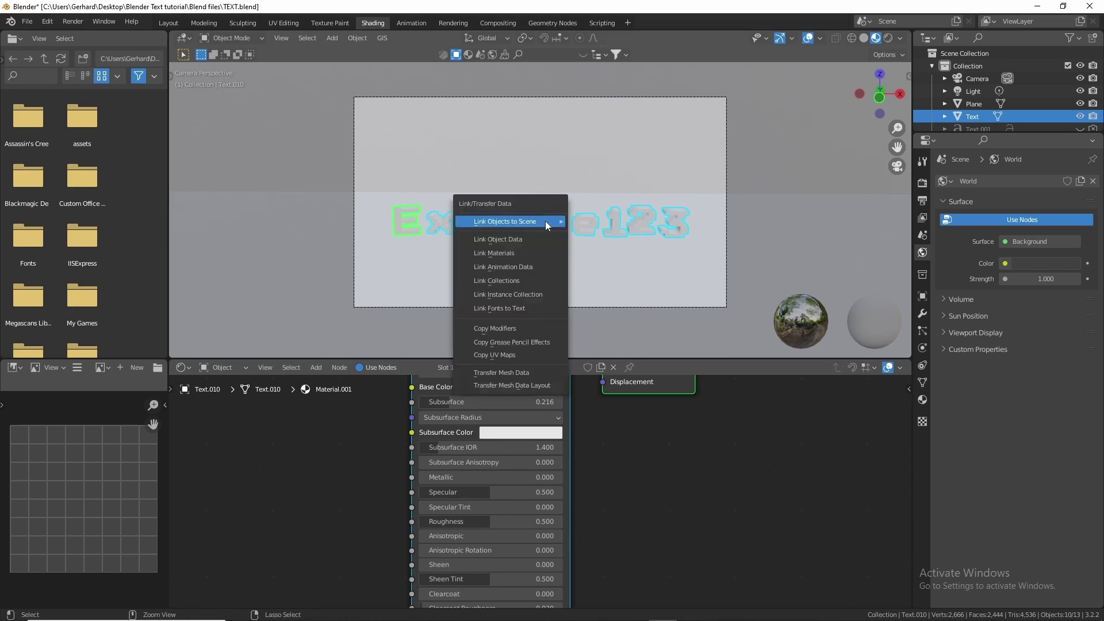
left_click(531, 254)
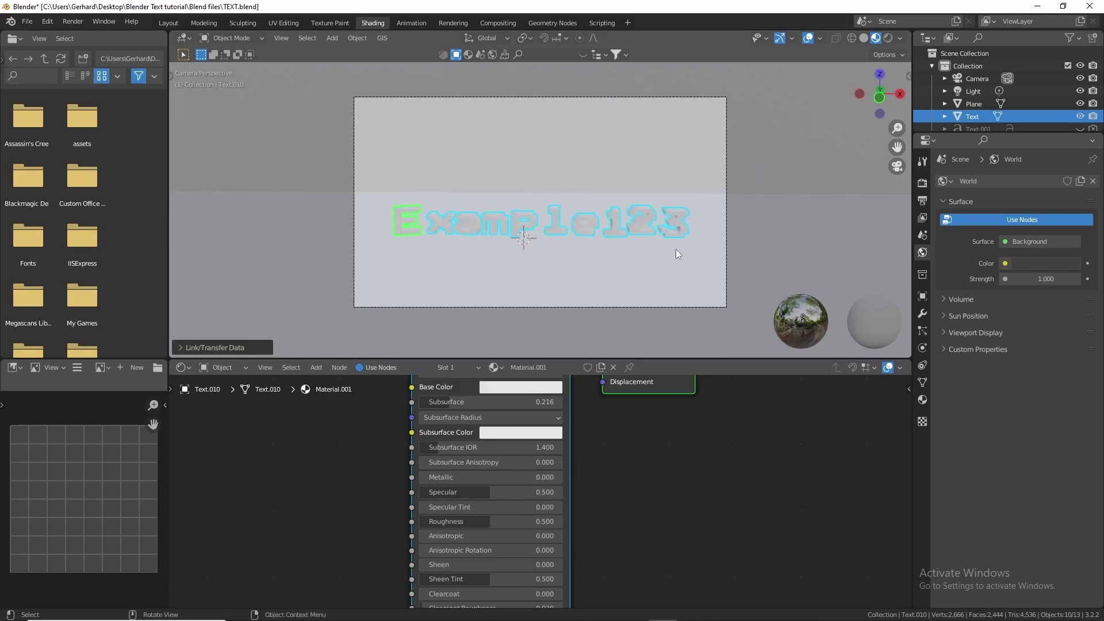
left_click(592, 253)
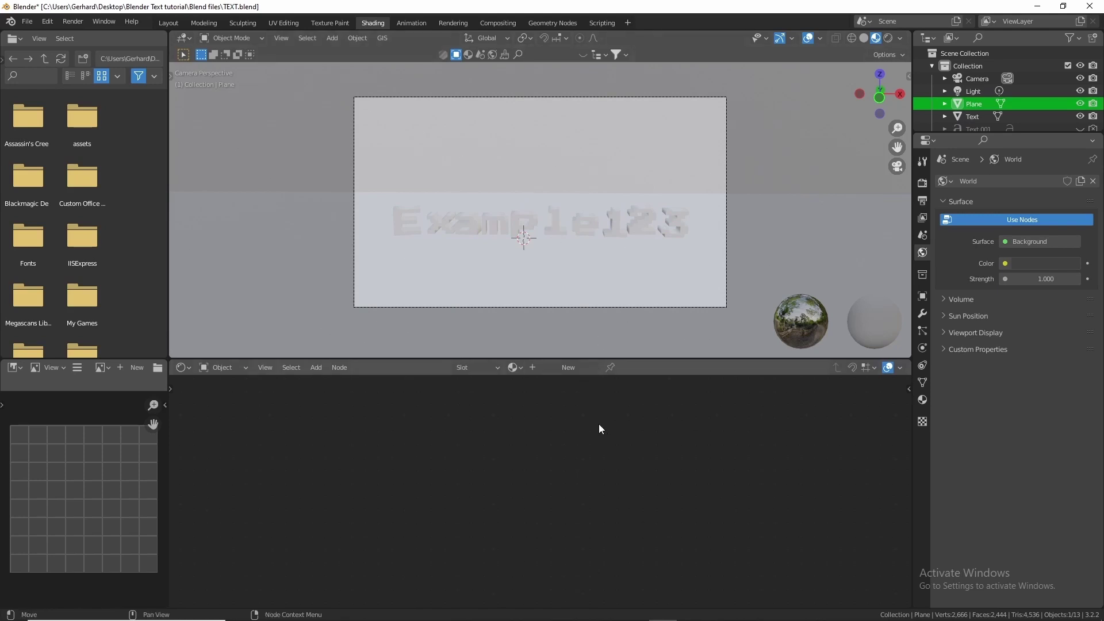
- Give the plane a new Material.002 and unwrap all its faces with Smart UV Project
left_click(563, 368)
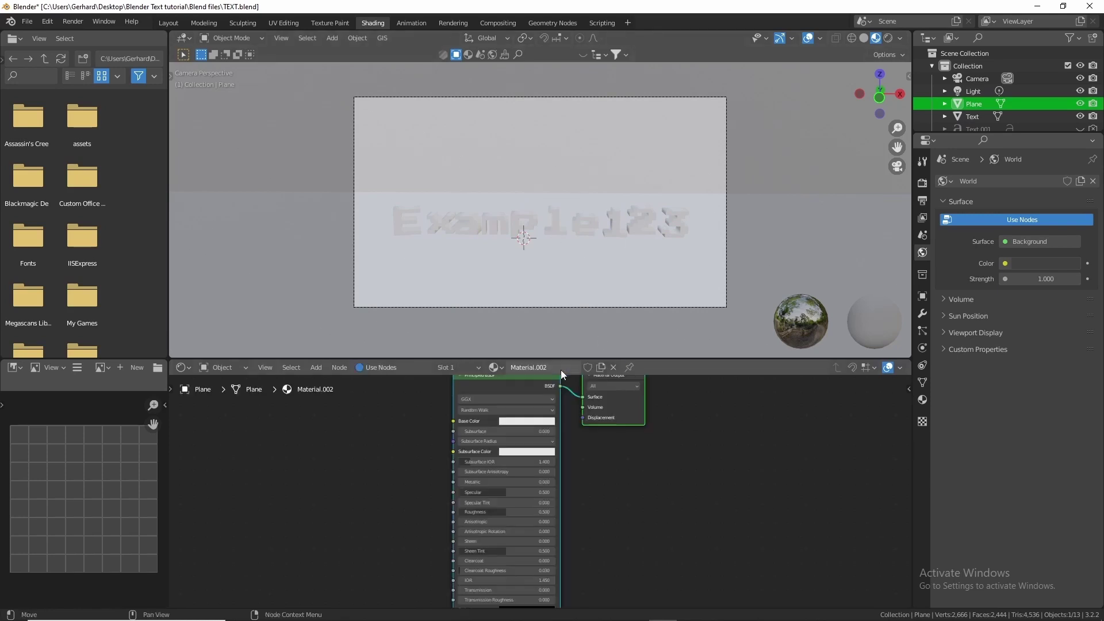
key("Tab")
key("a")
right_click(570, 220)
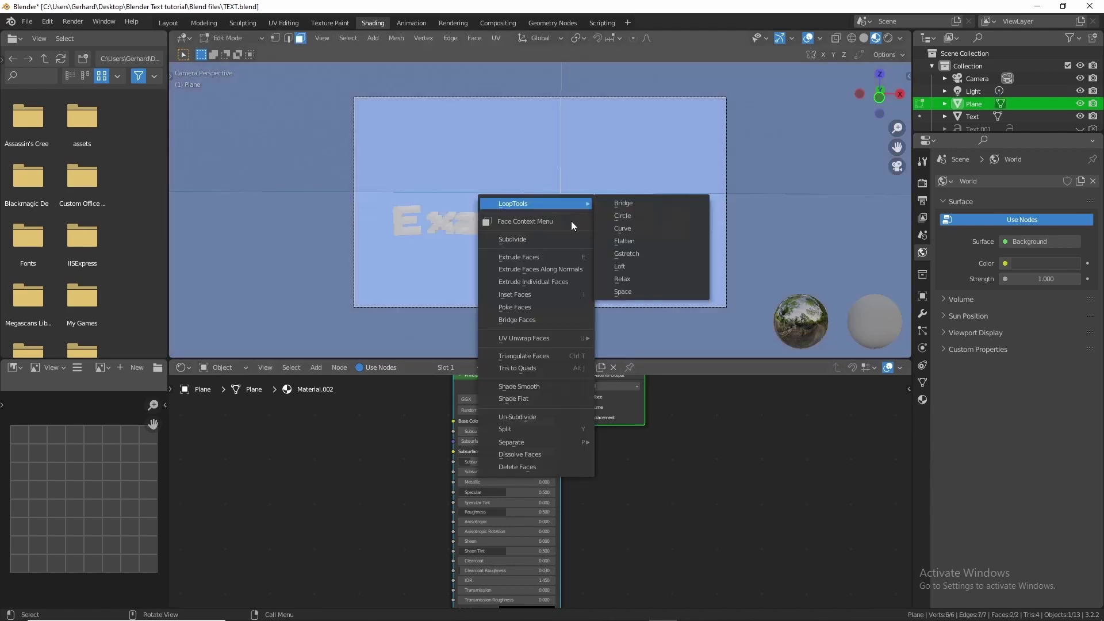
mouse_move(584, 336)
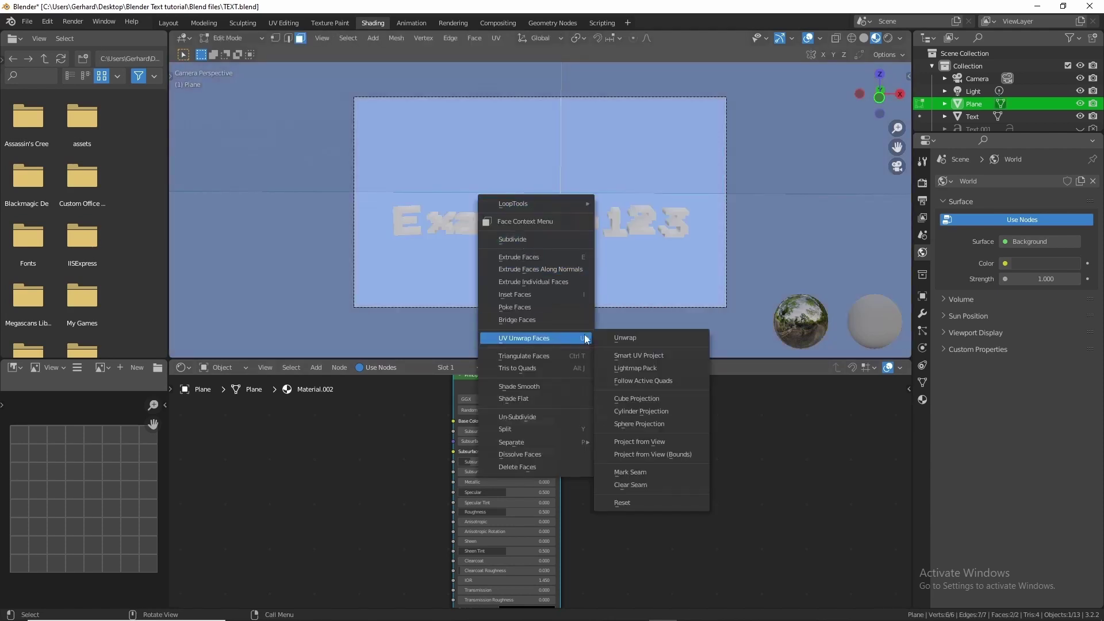
left_click(633, 354)
left_click(644, 453)
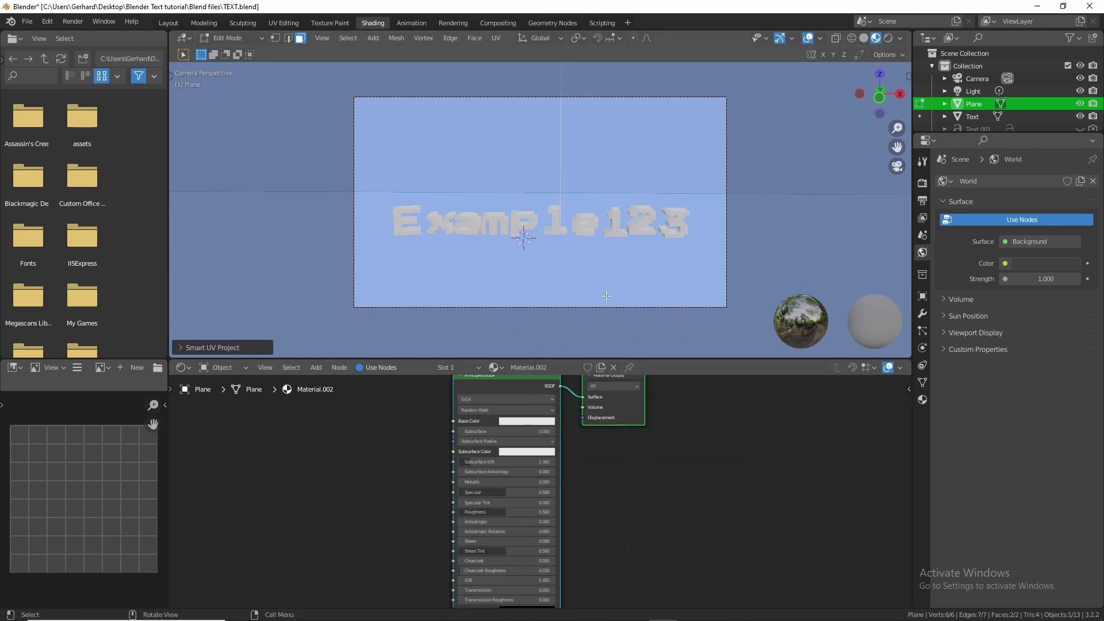
key("Tab")
key("Home")
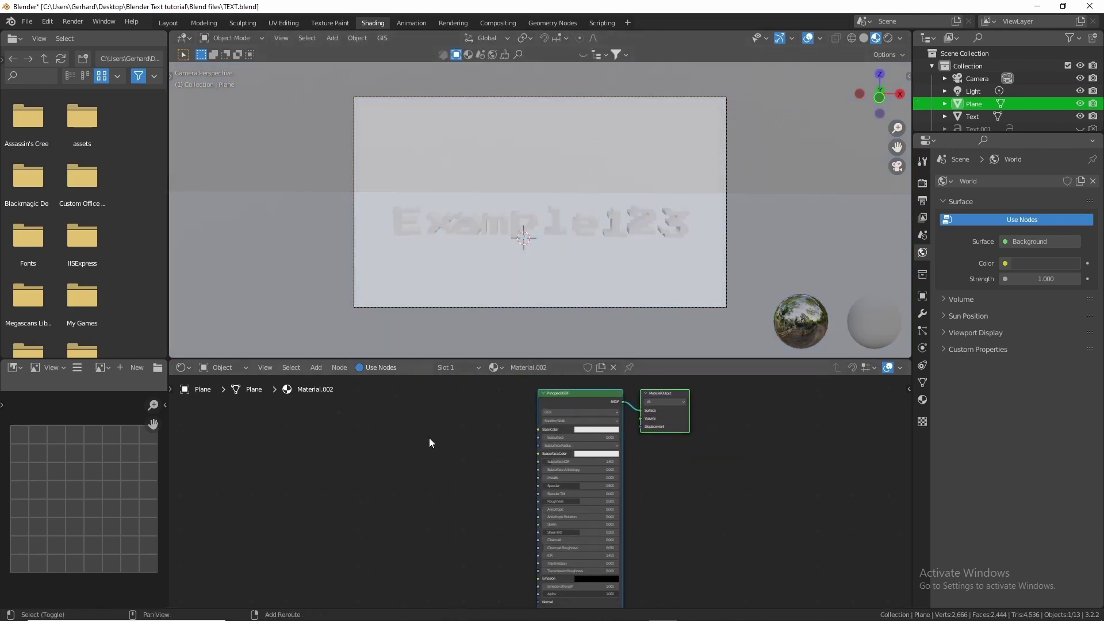
- Add a Wave Texture and a Color Ramp, wiring the wave through the ramp into Base Color
key("shift+a")
mouse_move(406, 491)
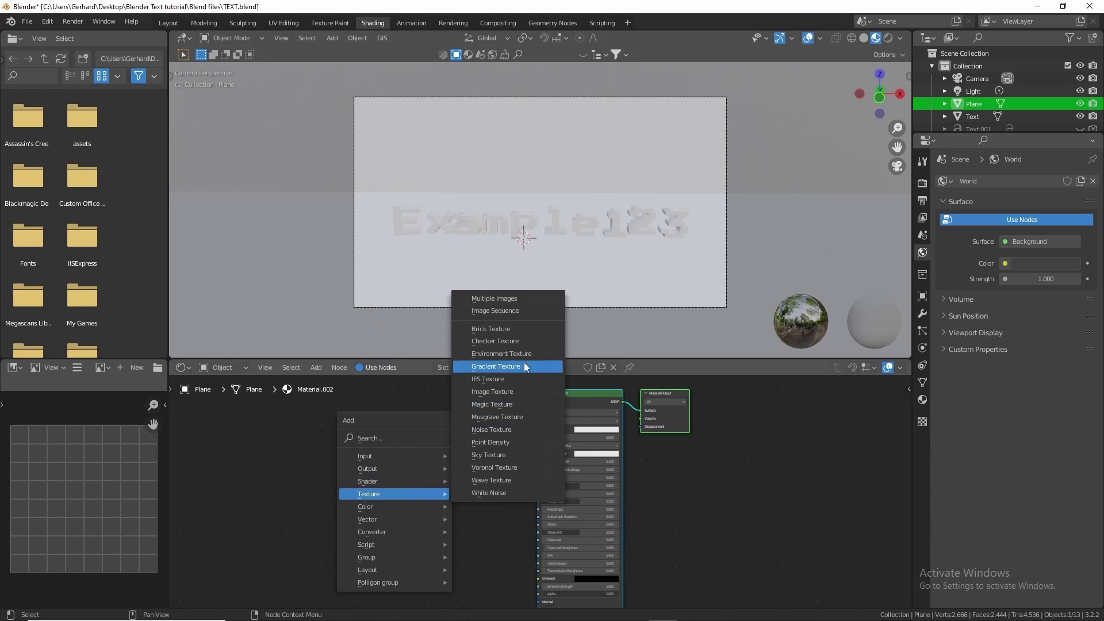
left_click(506, 481)
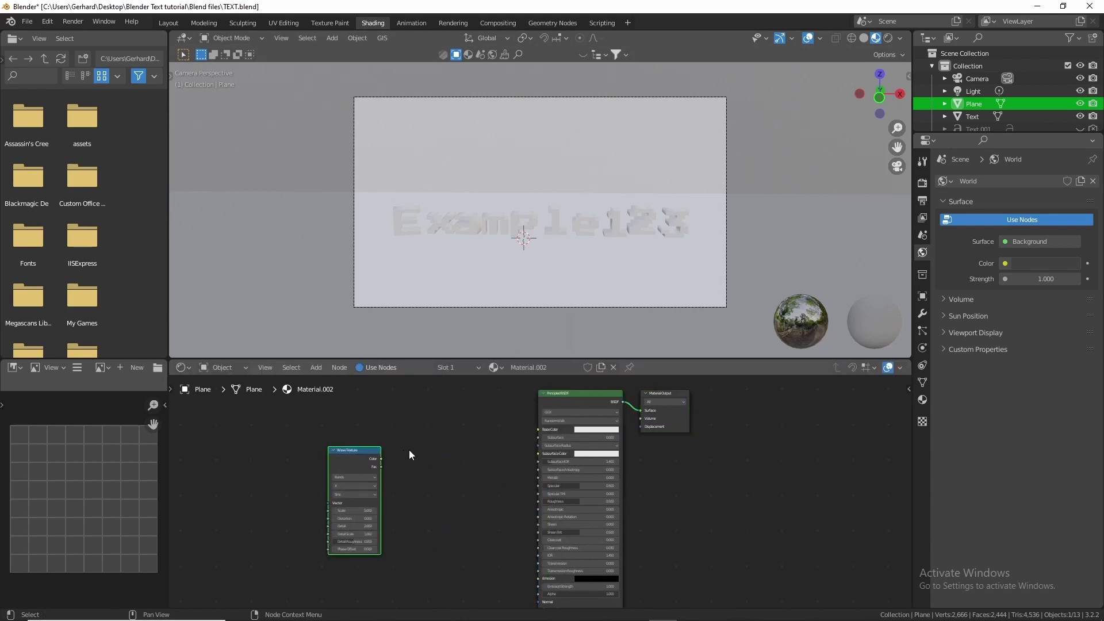
key("shift+a")
mouse_move(412, 452)
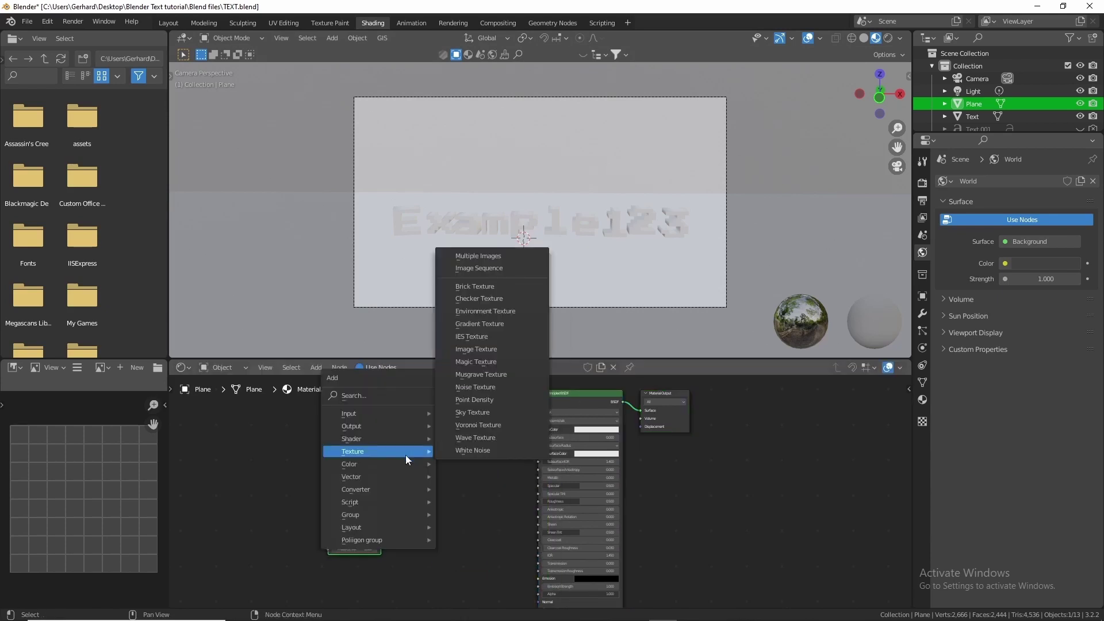
mouse_move(385, 485)
left_click(496, 329)
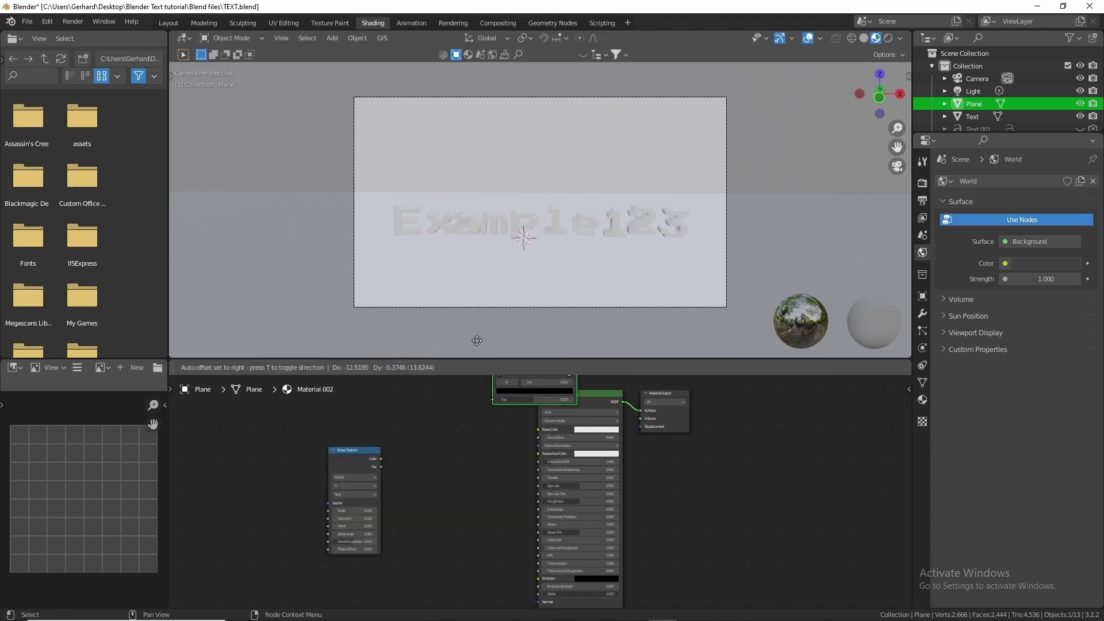
left_click(398, 436)
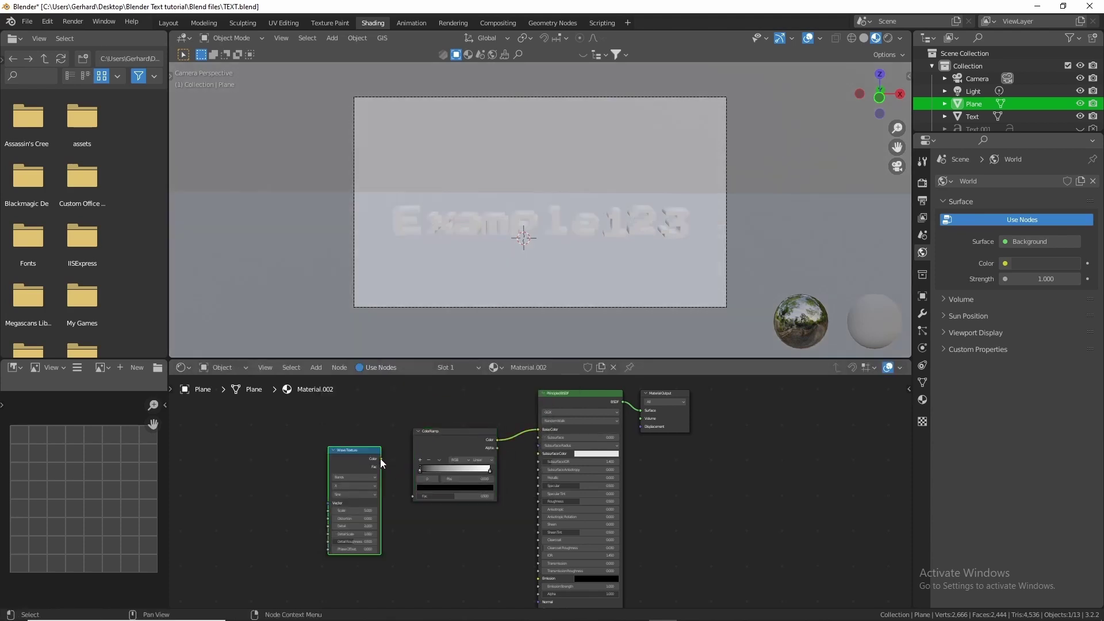
left_click_drag(381, 458, 413, 495)
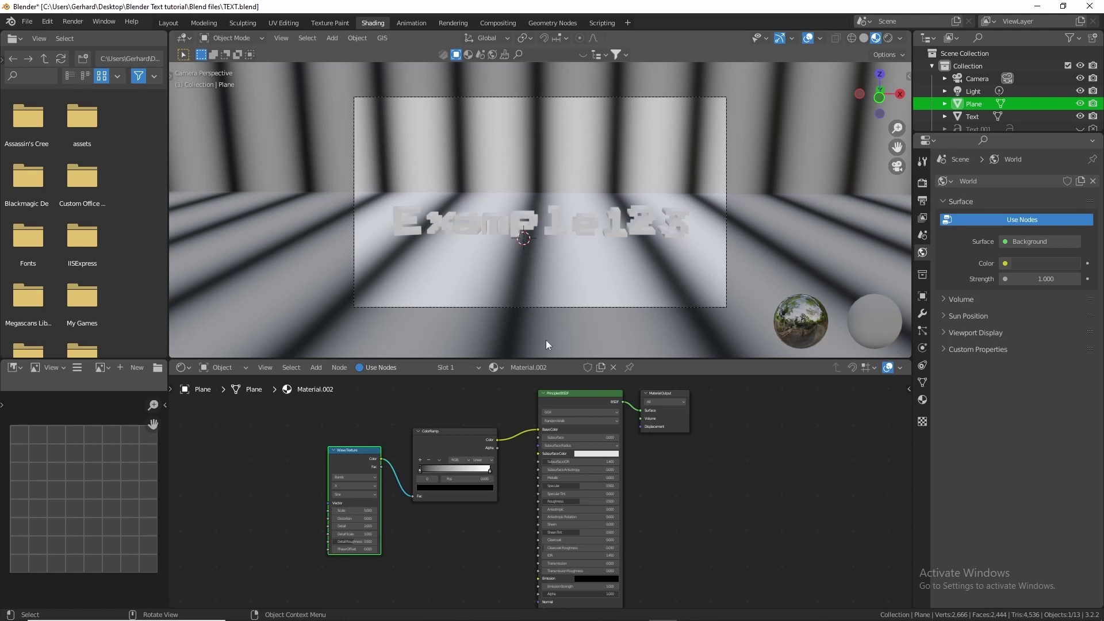
- Set the wave to spherical Rings and adjust its Scale to 1.1
scroll(330, 481, "up", 2)
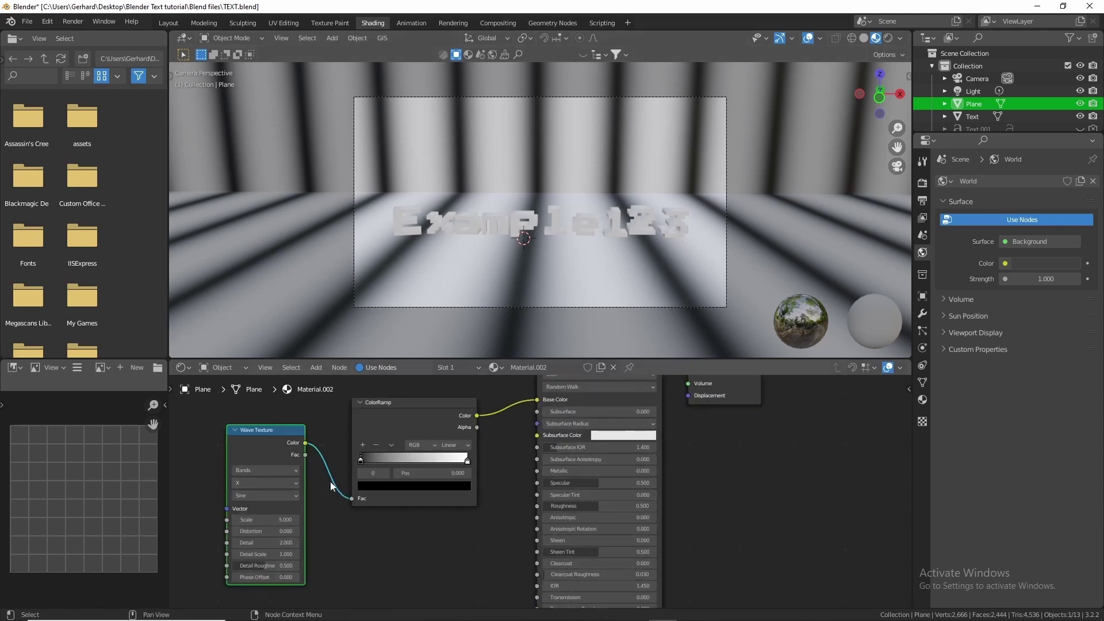
left_click(268, 473)
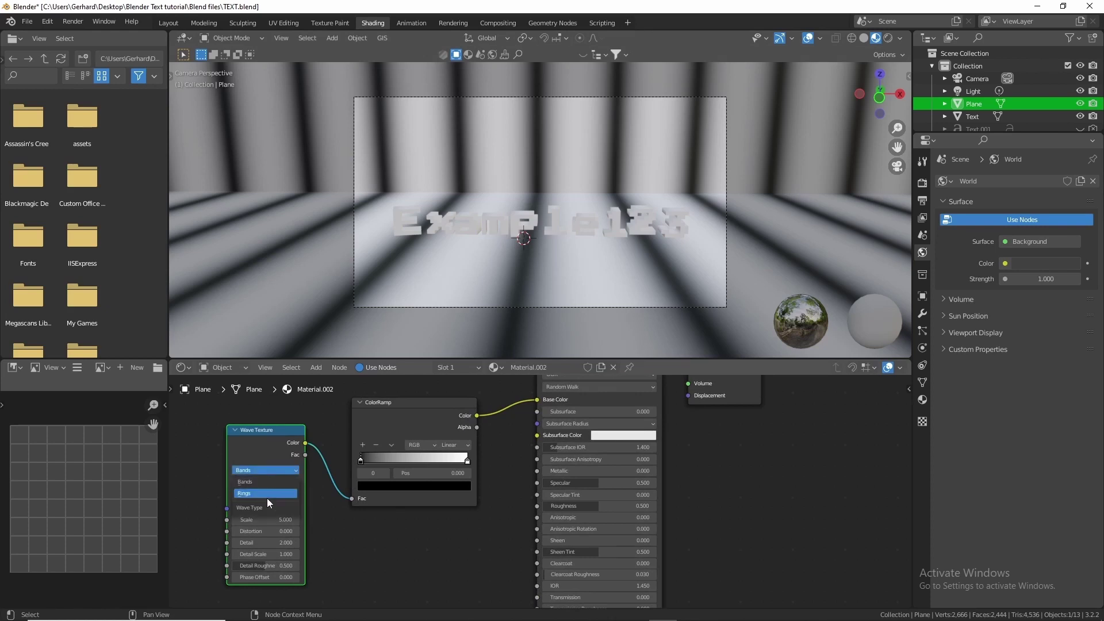
left_click(267, 498)
left_click(285, 481)
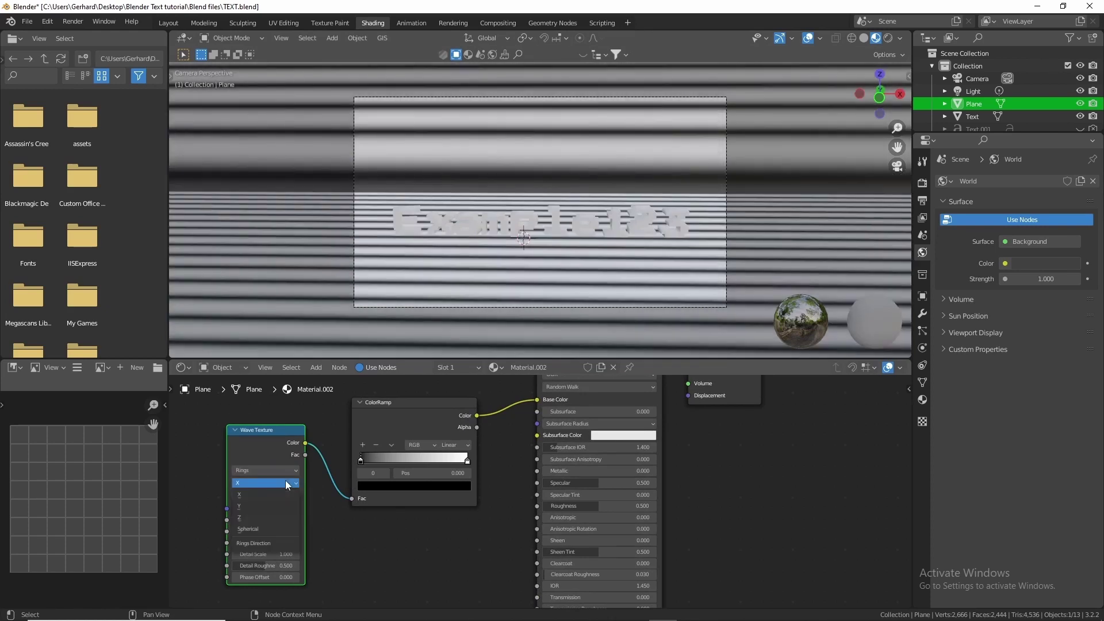
left_click(259, 531)
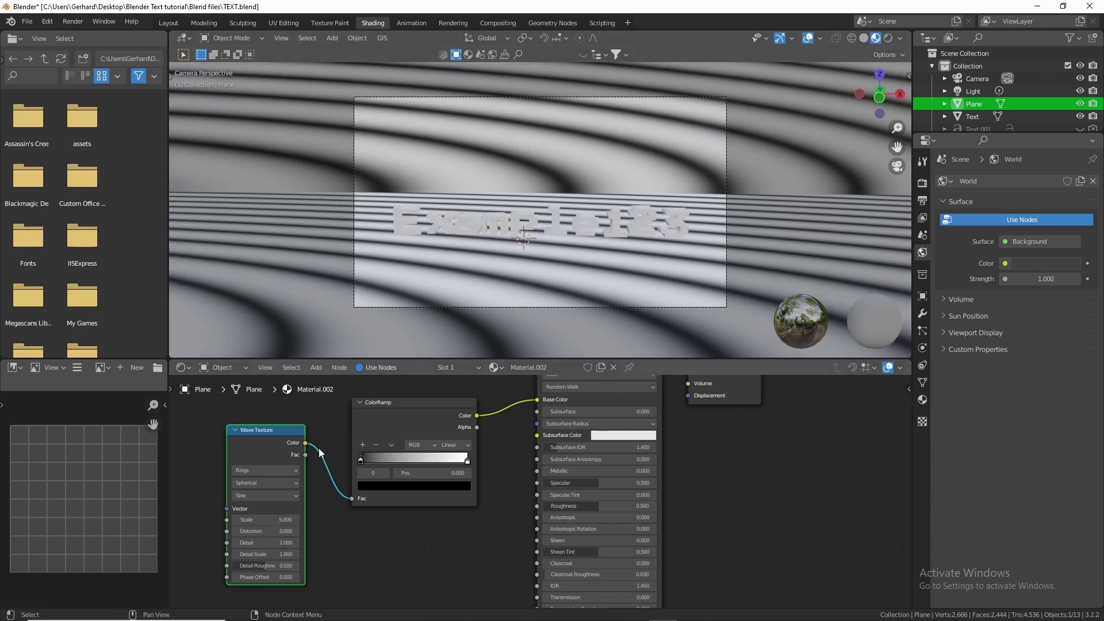
middle_click_drag(320, 452, 488, 408)
left_click_drag(431, 474, 343, 488)
- Keyframe the Wave Texture's Phase Offset at 0
scroll(496, 481, "up", 3)
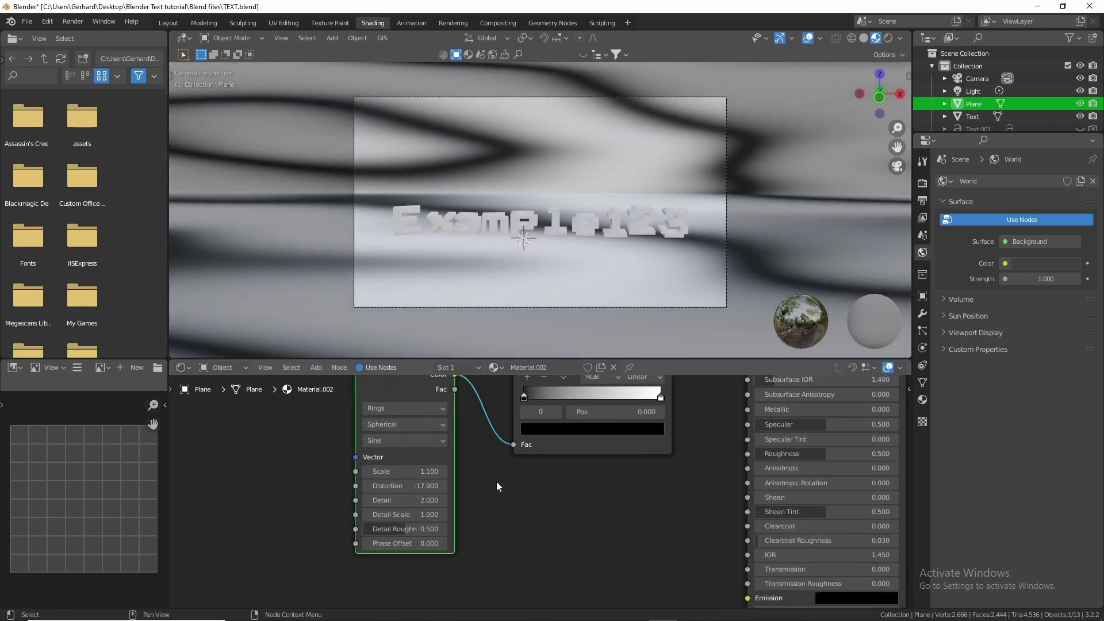
left_click(434, 566)
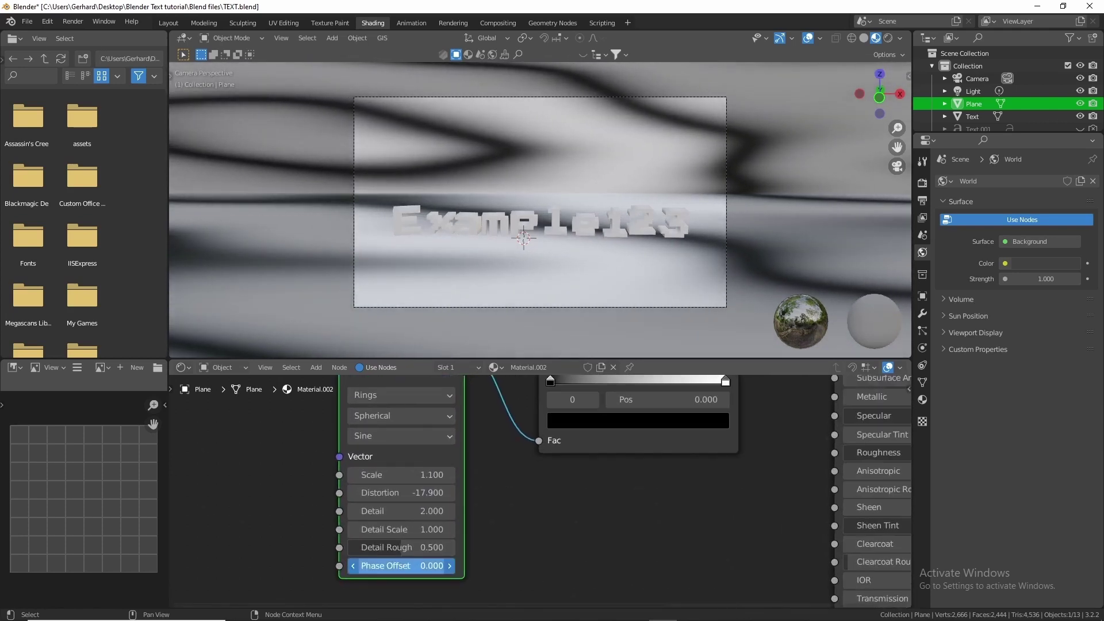
mouse_move(434, 566)
left_mouse_down()
mouse_move(416, 565)
mouse_move(435, 565)
left_mouse_up()
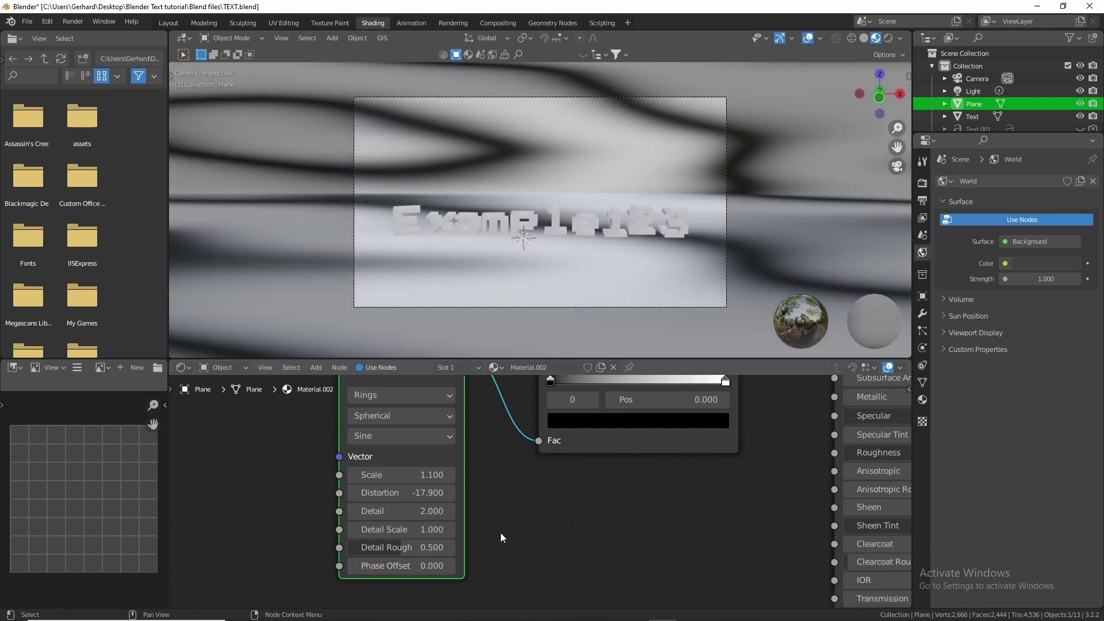
key("i")
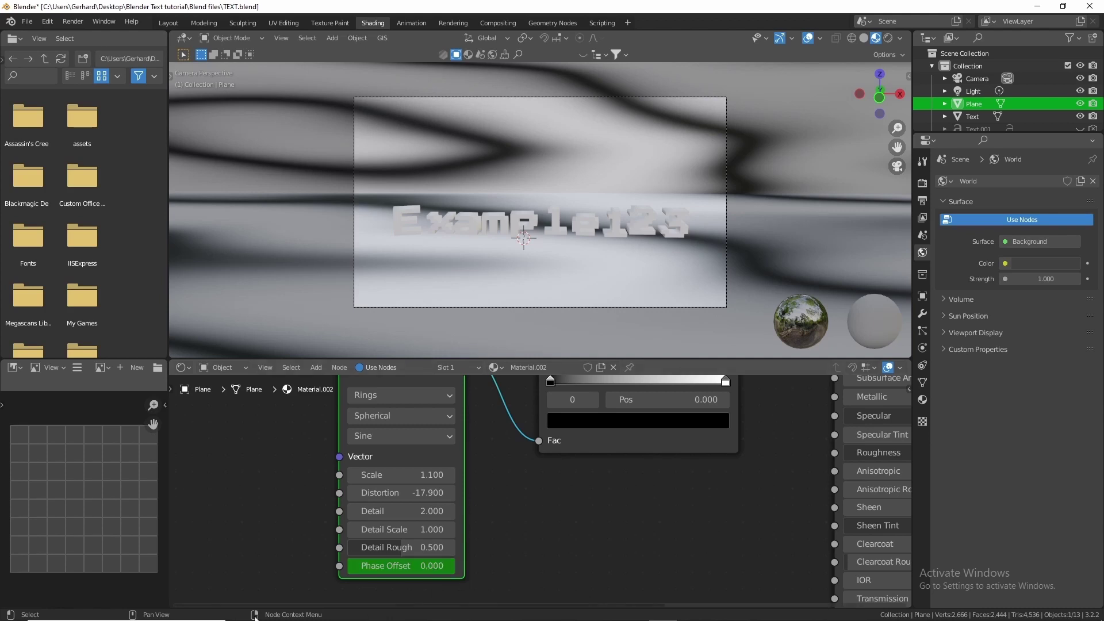
left_click_drag(169, 382, 205, 382)
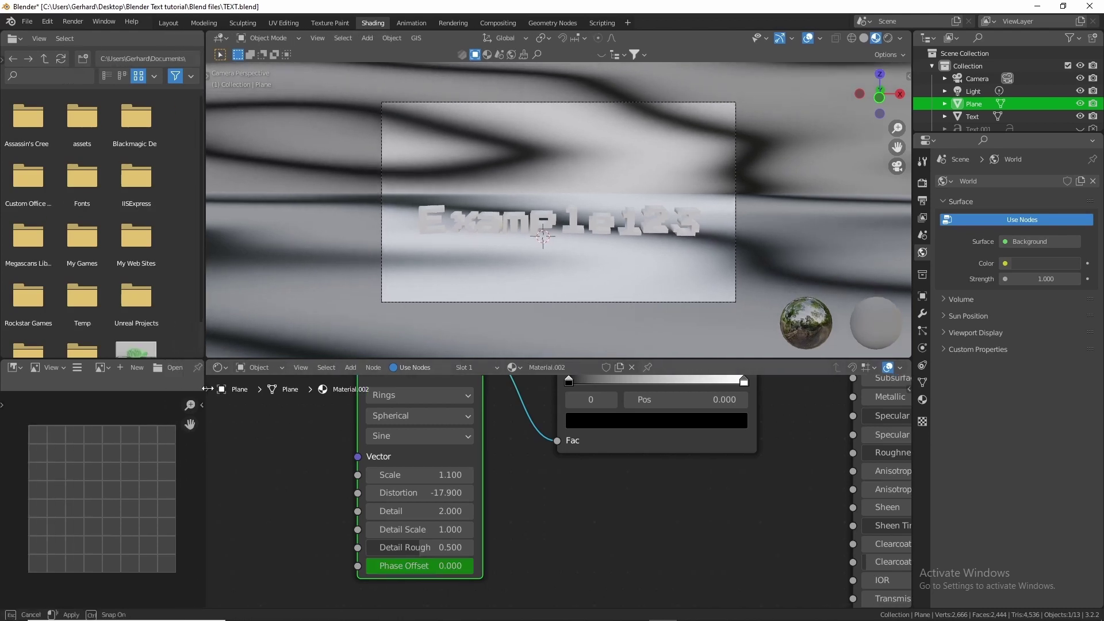
- Turn the image editor into a Timeline and key Phase Offset at 7.600 on frame 50
left_click(14, 368)
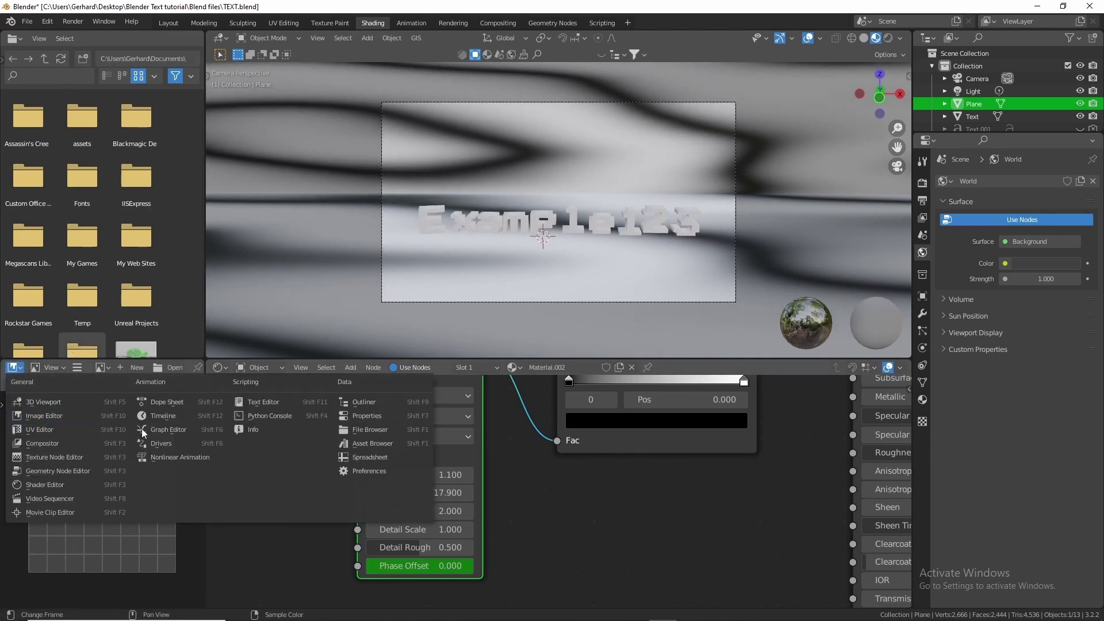
left_click(181, 415)
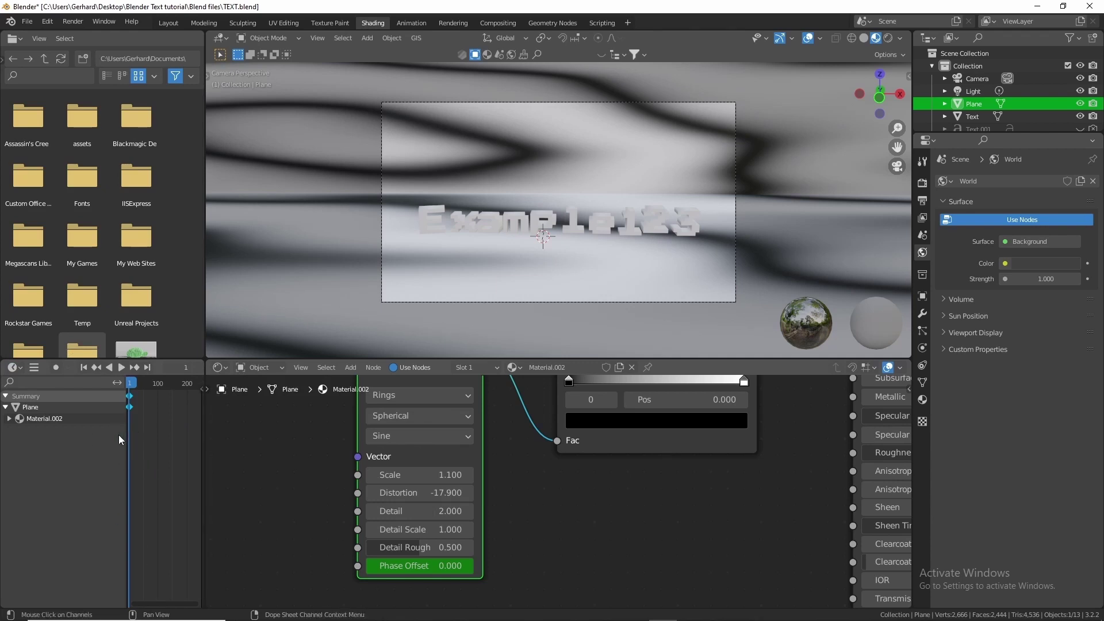
left_click_drag(125, 435, 7, 443)
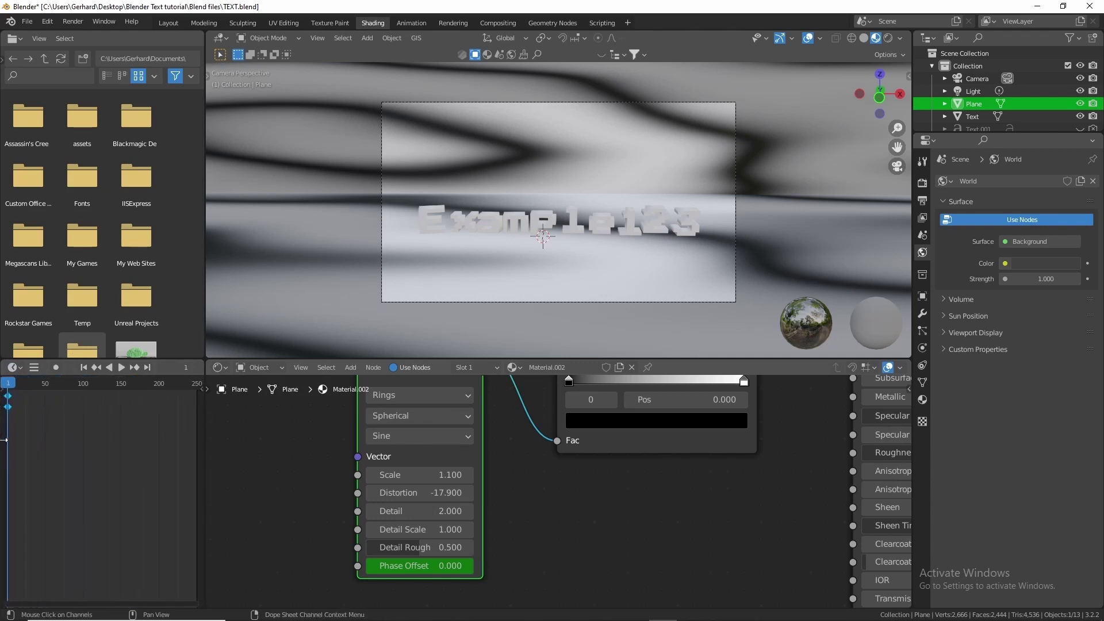
left_click(45, 393)
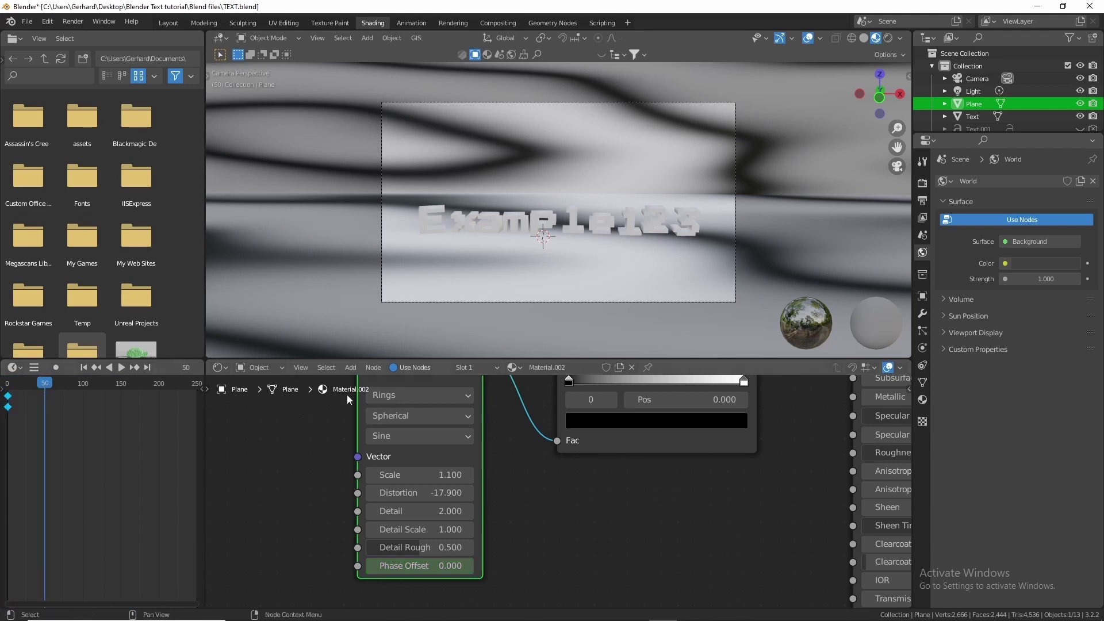
mouse_move(420, 566)
left_mouse_down()
mouse_move(517, 566)
mouse_move(433, 563)
left_mouse_up()
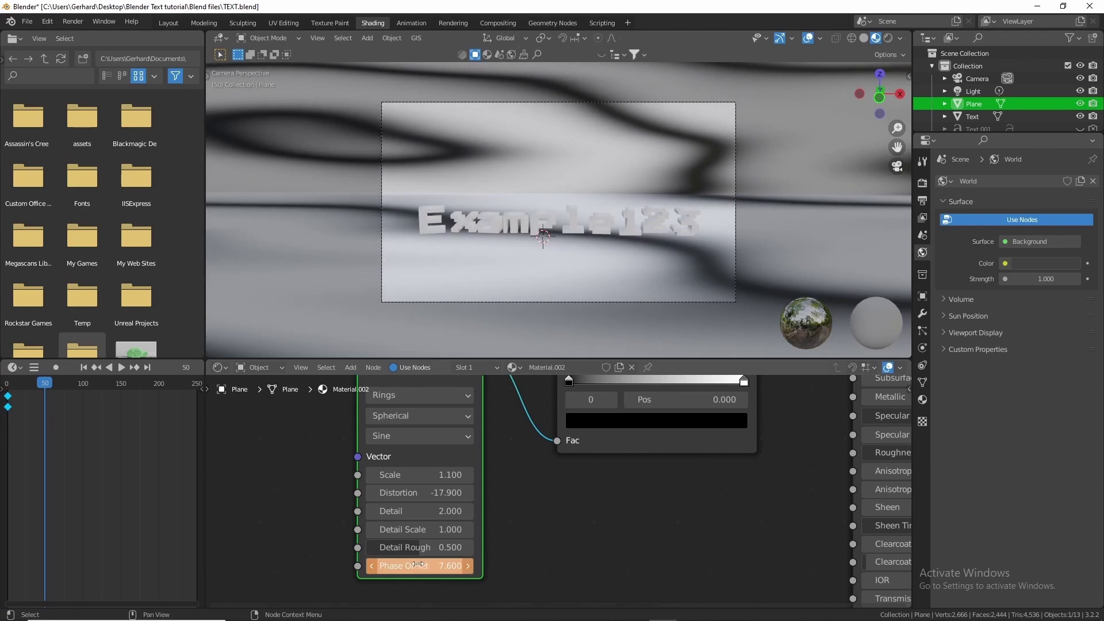
key("i")
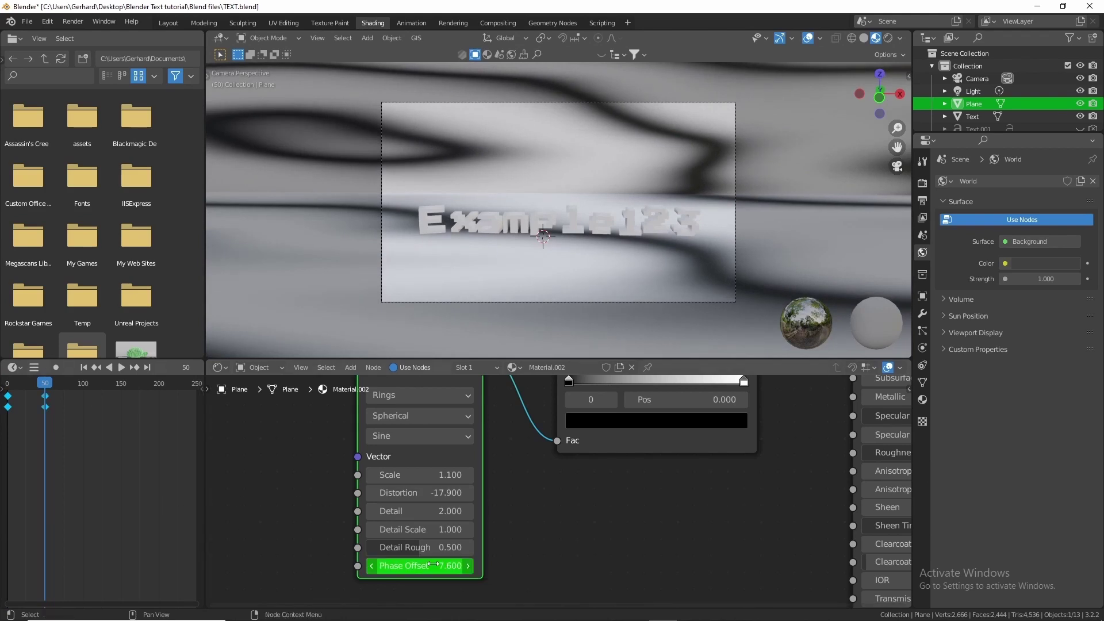
- Play the animation from the first frame to check the moving rings
key("shift+Left")
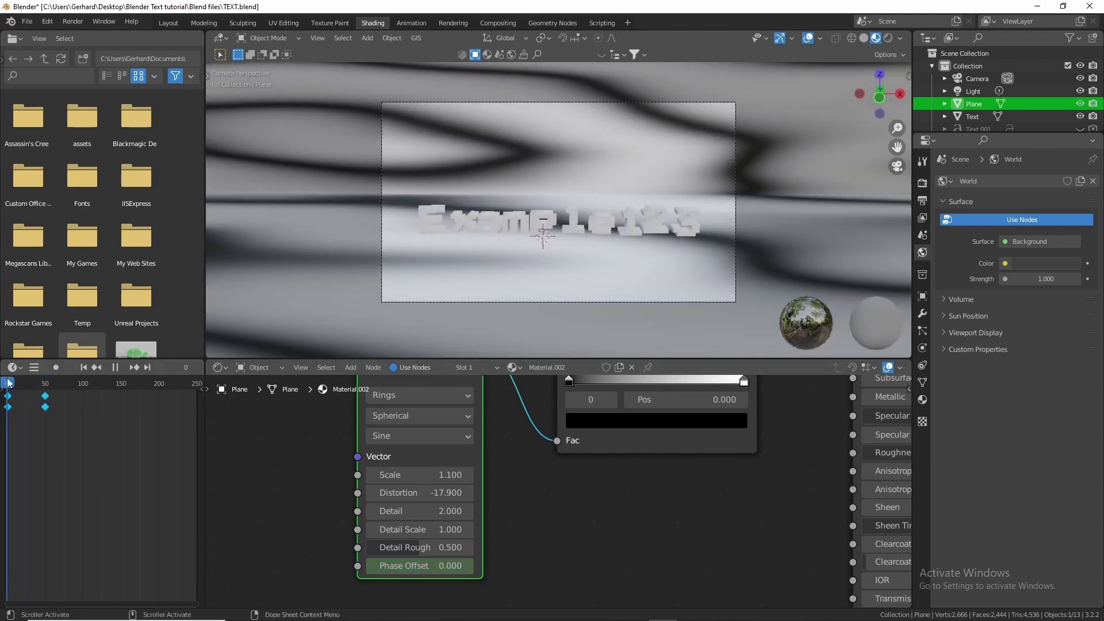
key("space")
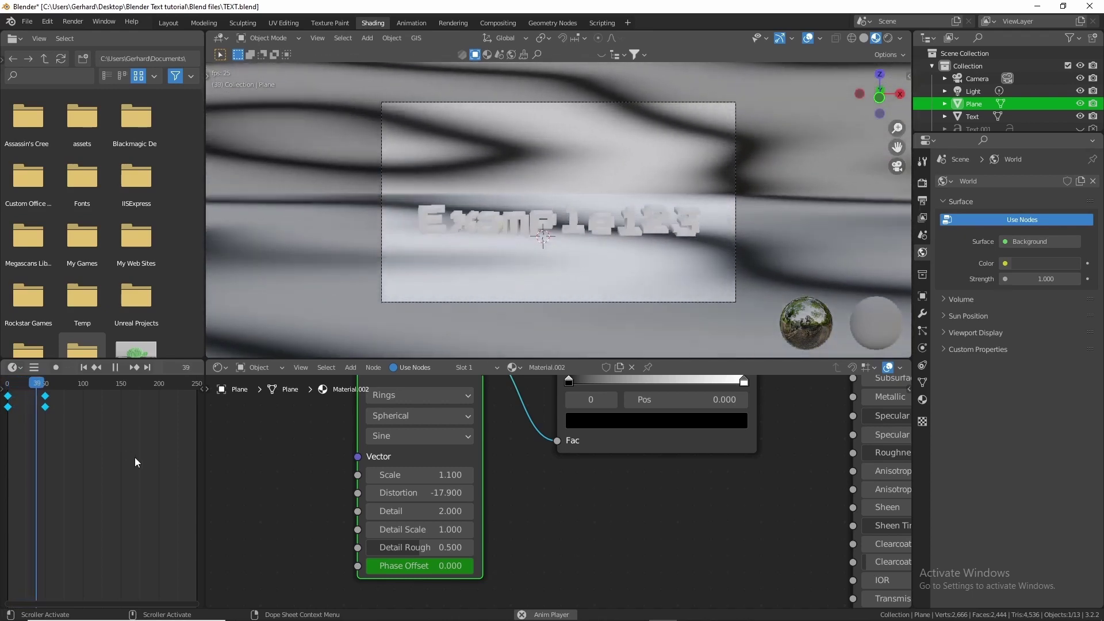
key("space")
left_click_drag(58, 387, 10, 385)
scroll(637, 535, "up", 3)
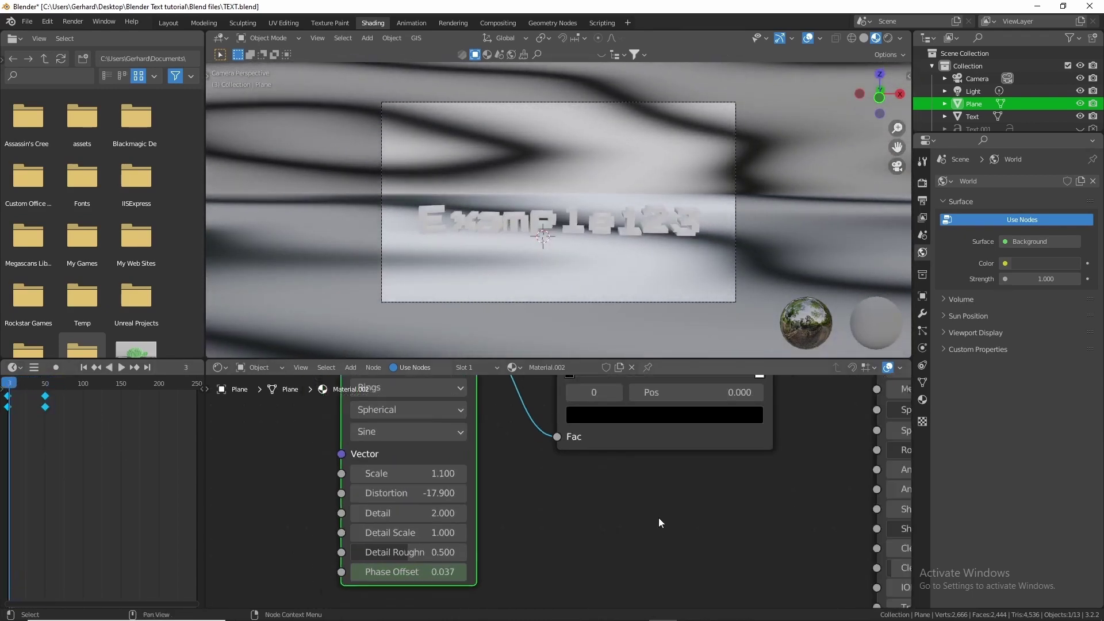
- Pull the Color Ramp stops together near 0.53 and lighten the dark stop to grey (V 0.486)
scroll(622, 522, "down", 2)
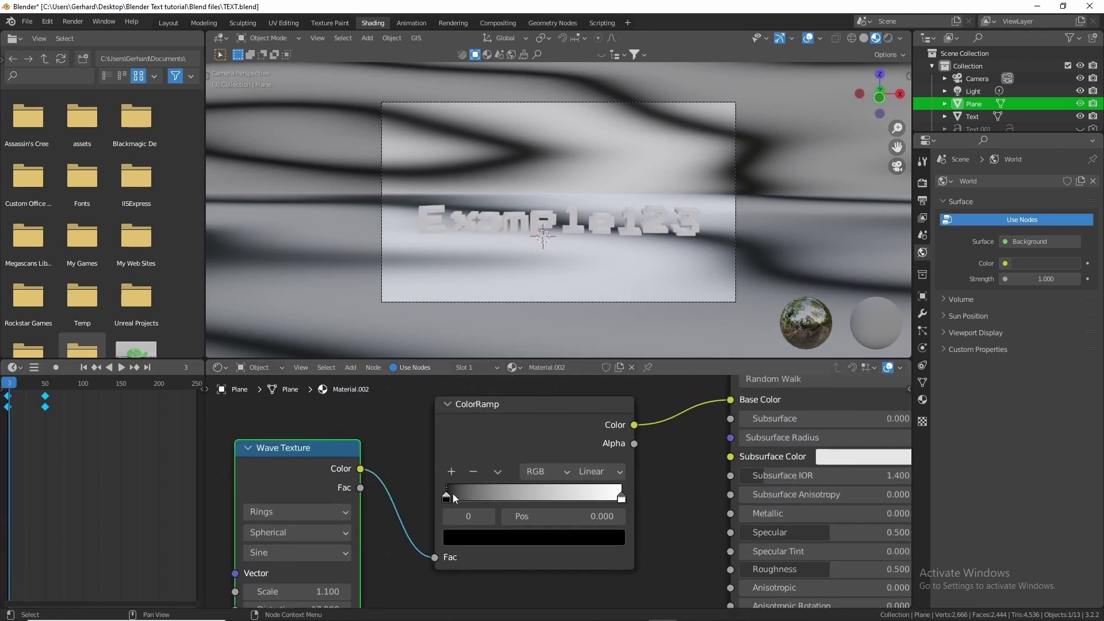
left_click_drag(447, 500, 486, 499)
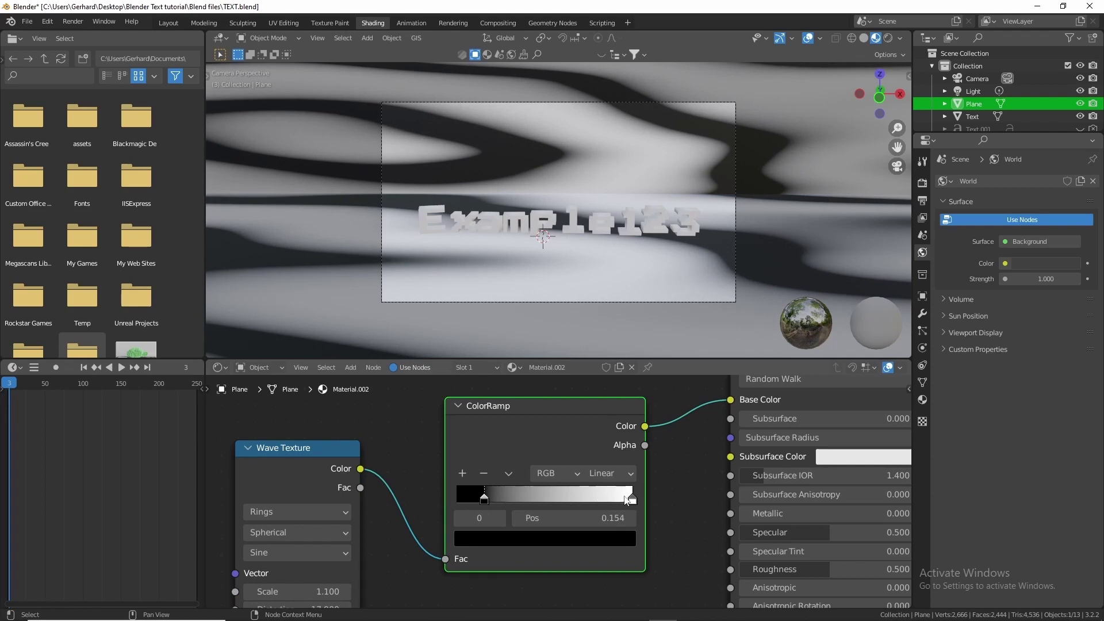
left_click_drag(628, 499, 488, 498)
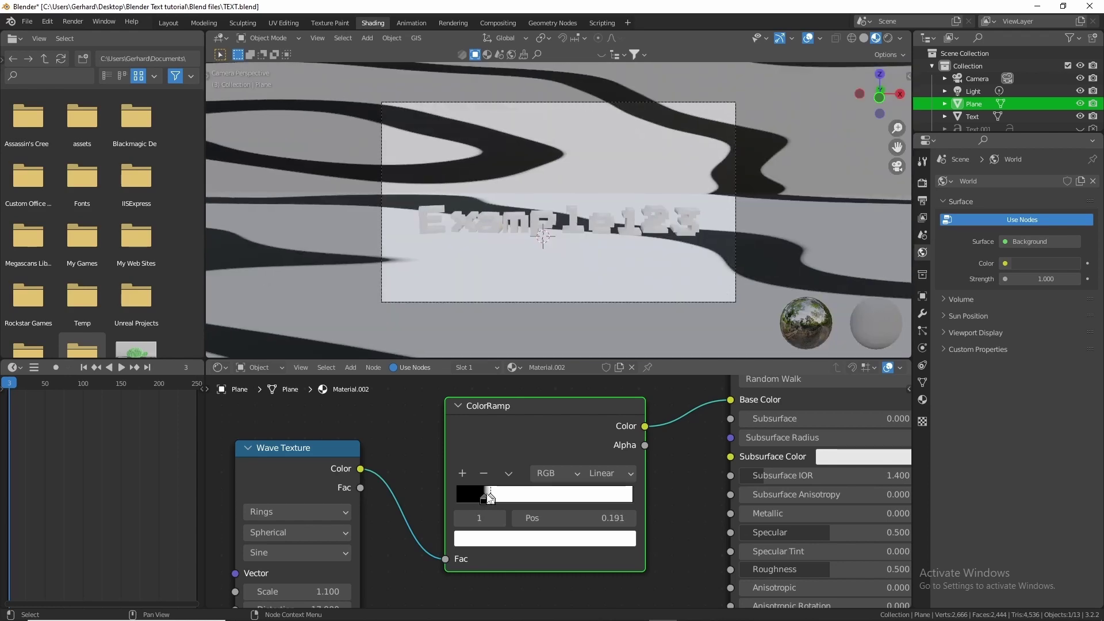
key("g")
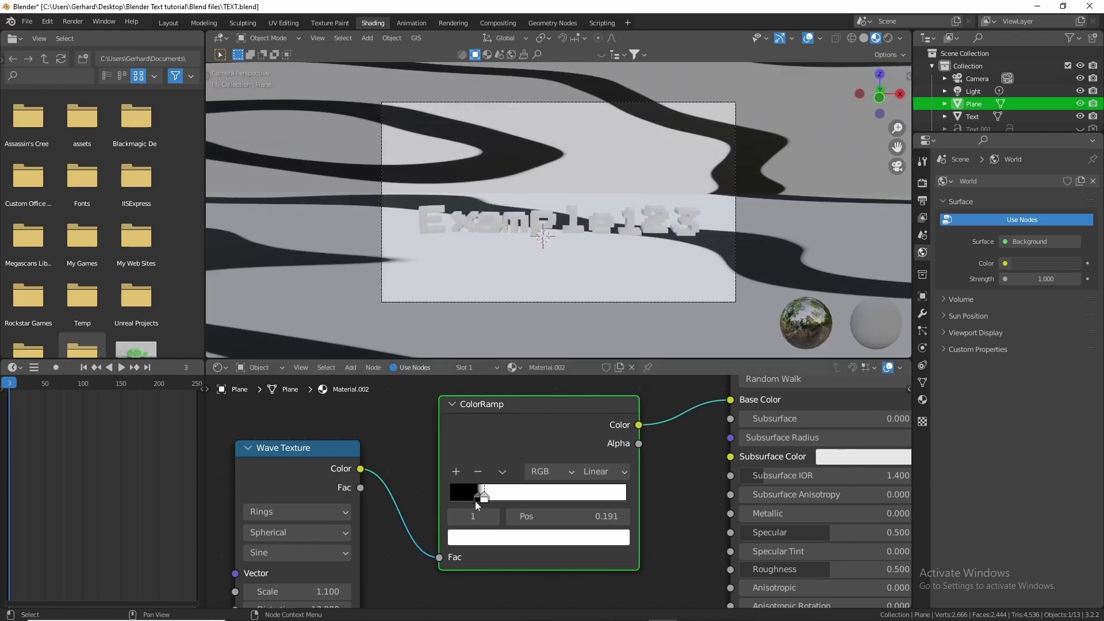
left_click(467, 499)
left_click_drag(469, 499, 563, 507)
key("g")
left_click(503, 498)
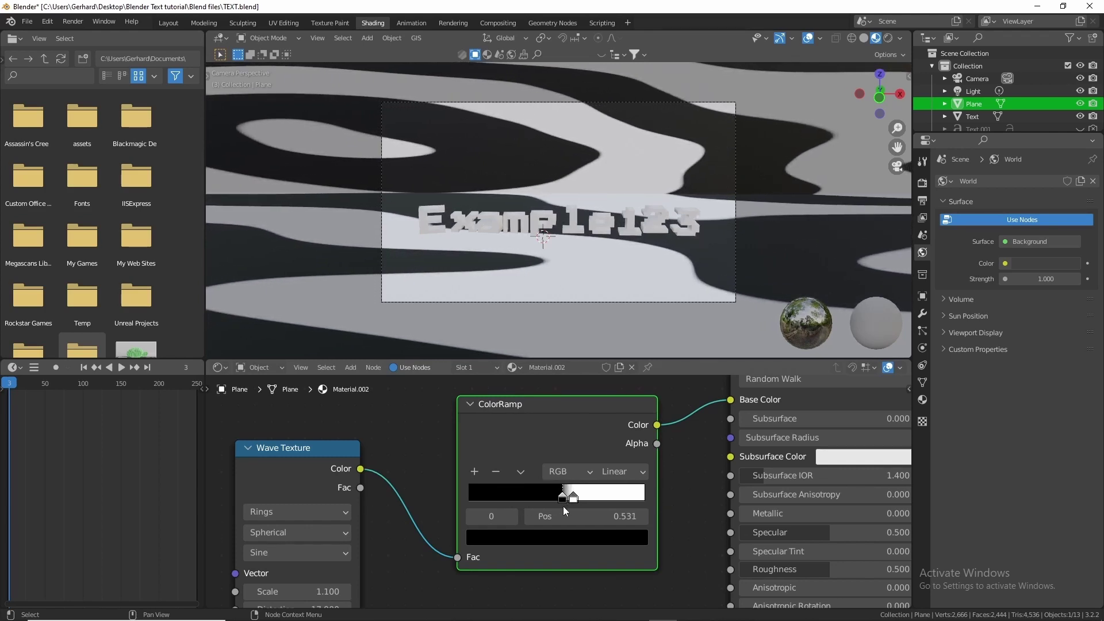
left_click(545, 537)
left_click_drag(610, 379, 608, 405)
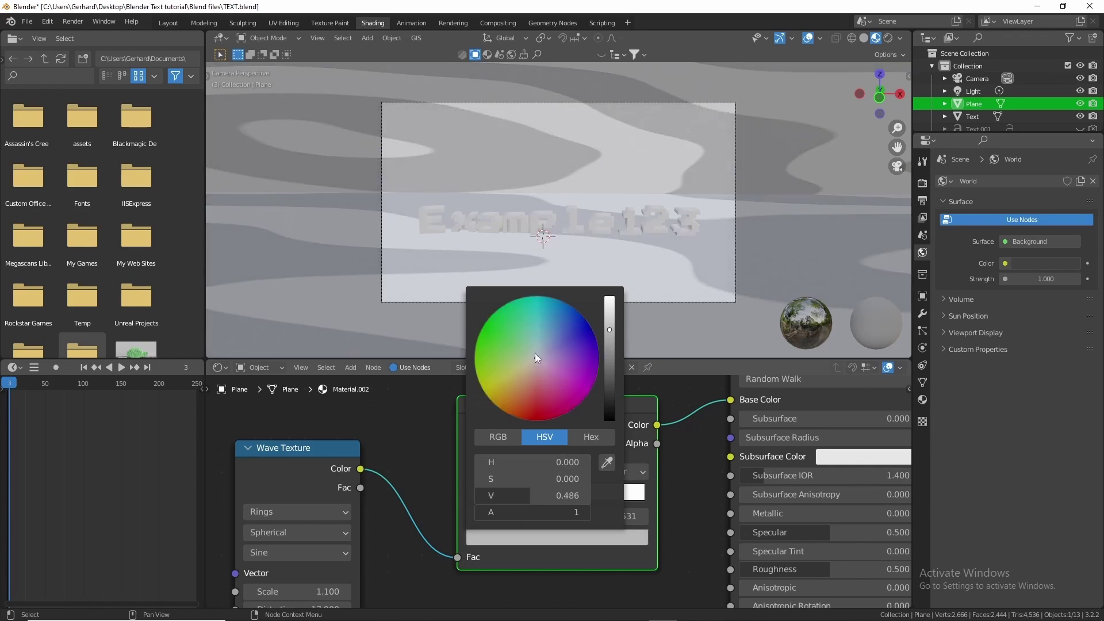
- Fine-tune the dark stop's colour, then turn the right Color Ramp stop saturated cyan
key("ctrl+v")
mouse_move(537, 476)
left_mouse_down()
mouse_move(524, 476)
mouse_move(537, 476)
left_mouse_up()
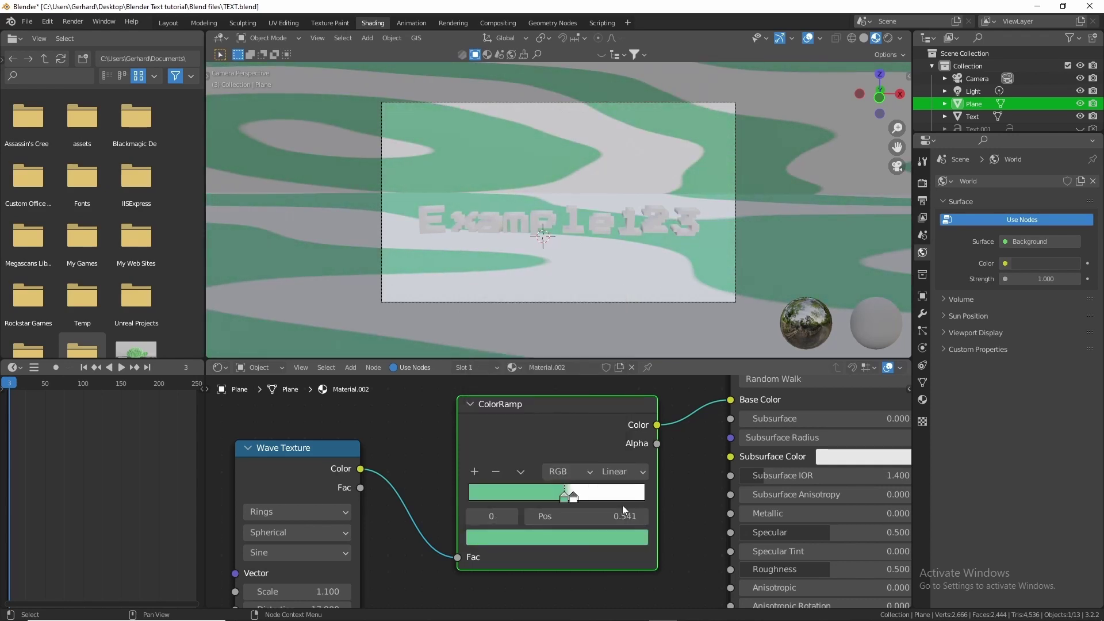
left_click(576, 500)
left_click(568, 537)
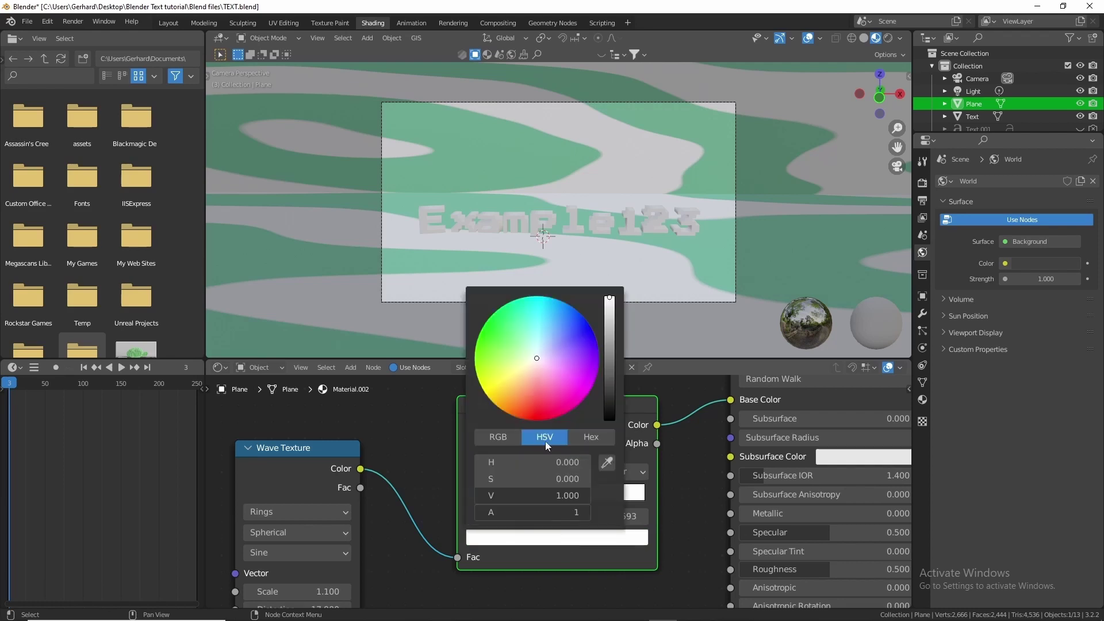
left_click_drag(538, 349, 540, 328)
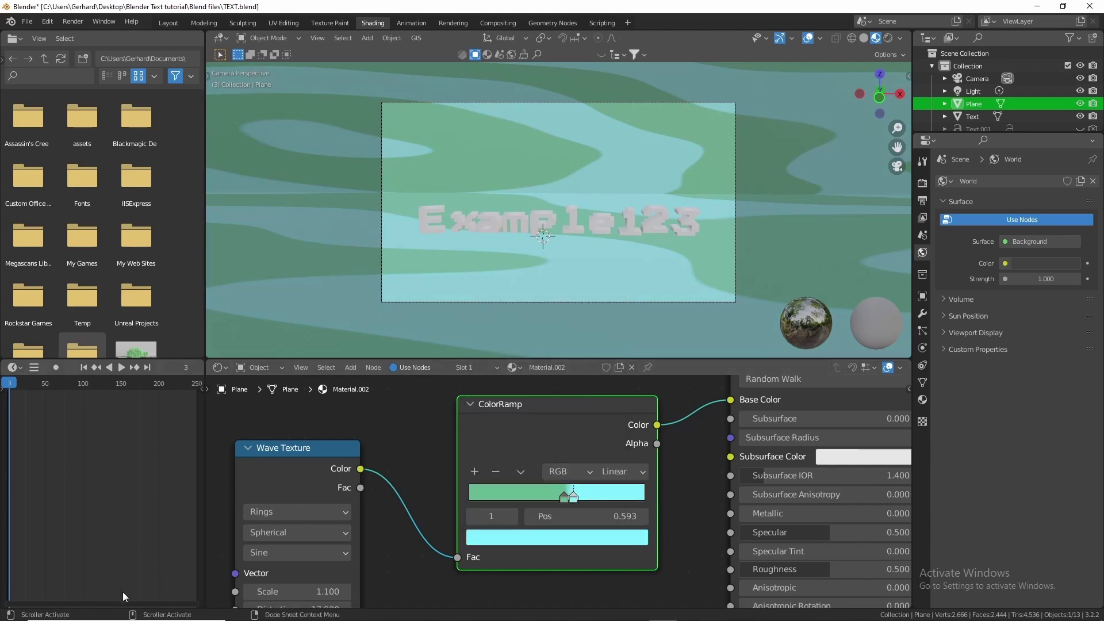
left_click_drag(112, 606, 52, 603)
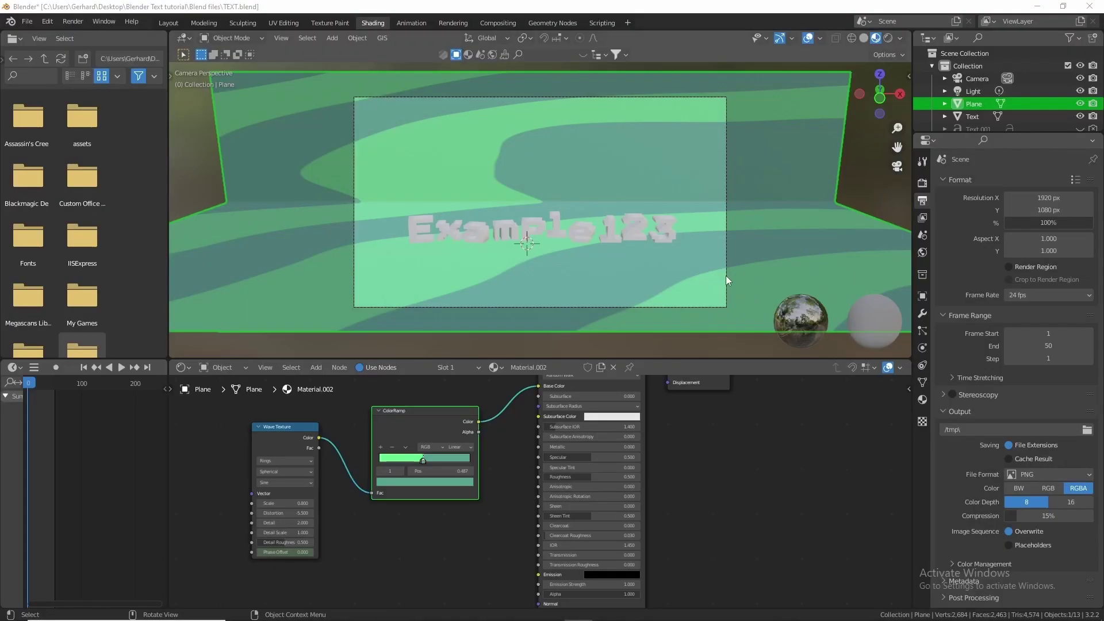
- Insert a location keyframe on the camera at the starting frame
left_click(726, 200)
key("i")
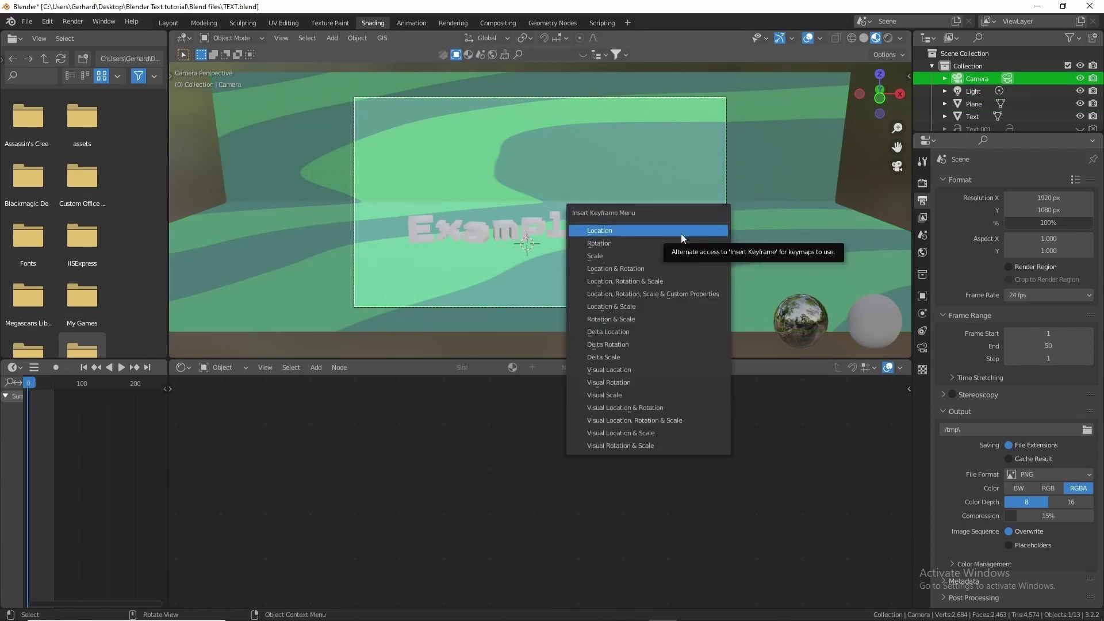
left_click(681, 232)
- At frame 50, lock the camera to the view, orbit to a new angle, keyframe location, and preview
left_click(54, 388)
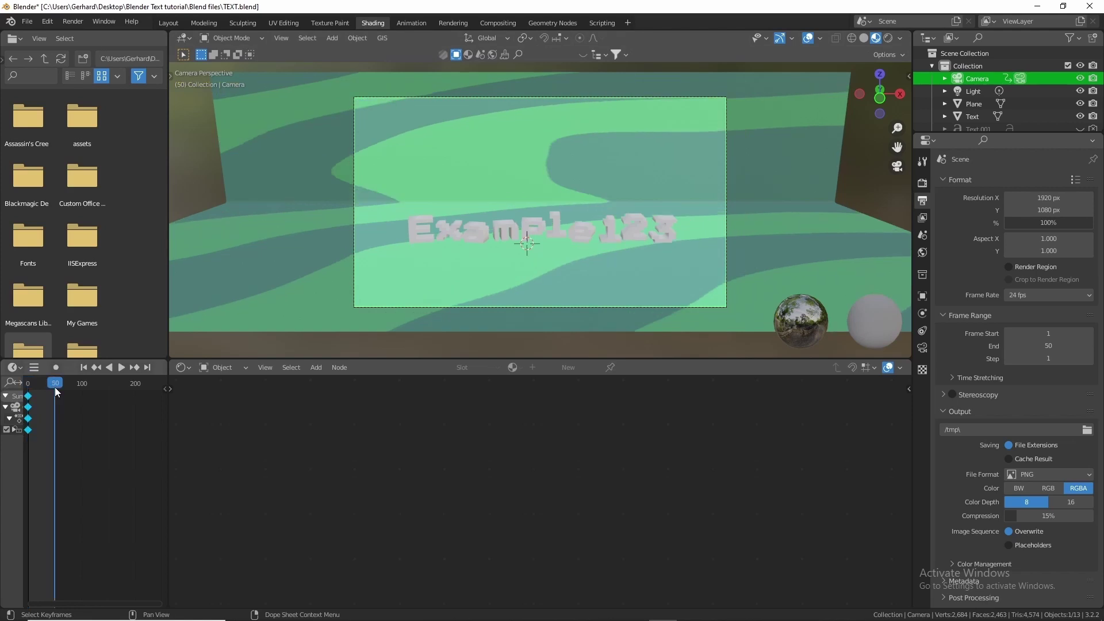
scroll(612, 254, "up", 2)
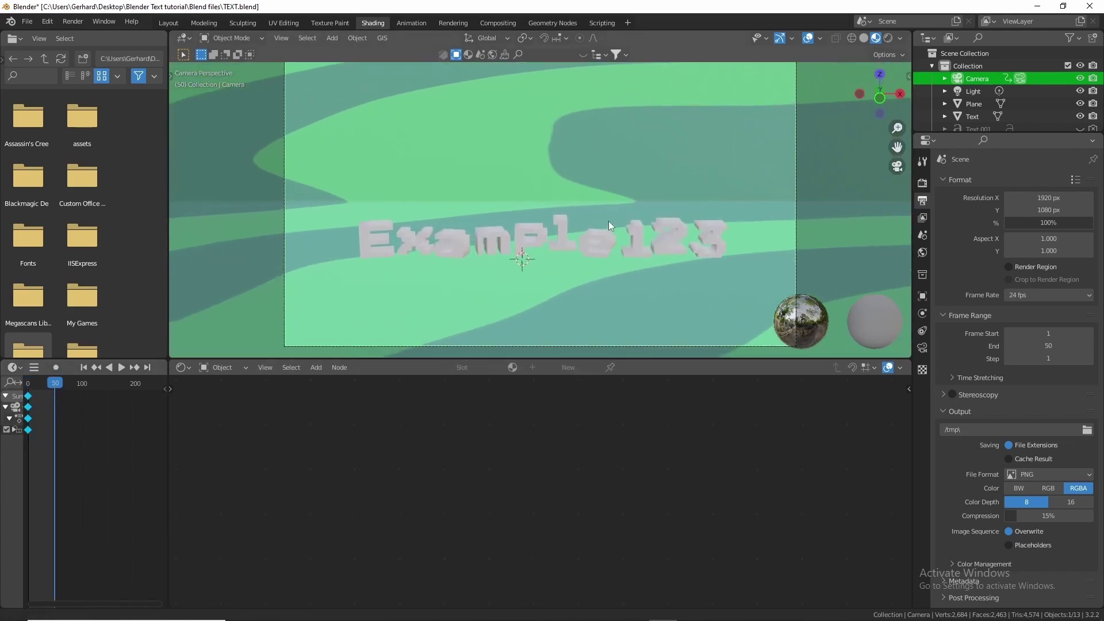
scroll(608, 221, "down", 1)
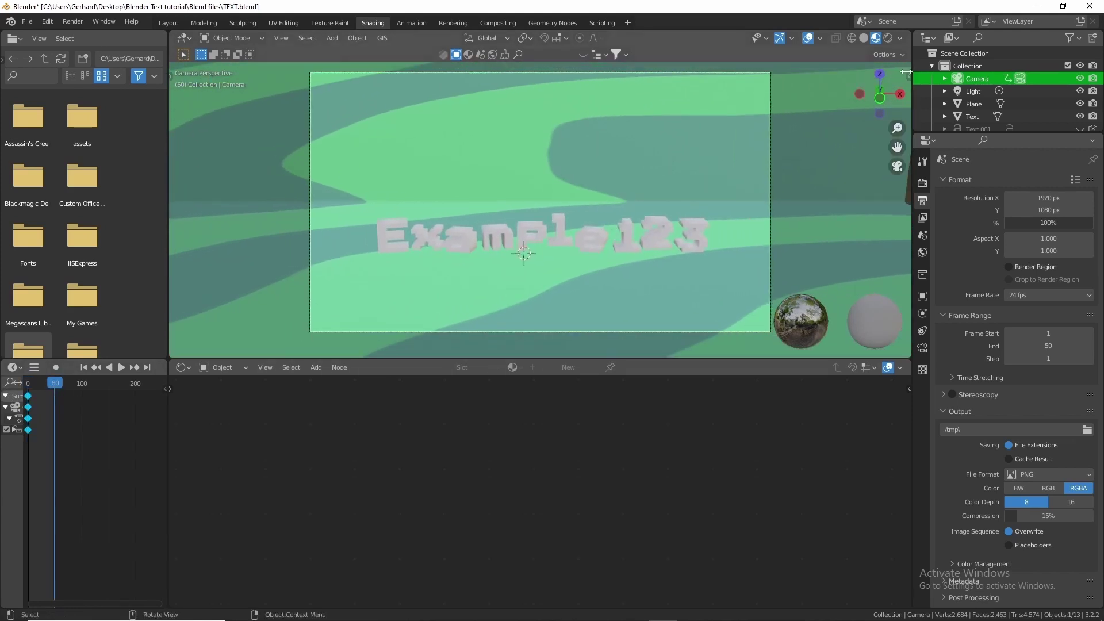
left_click(906, 71)
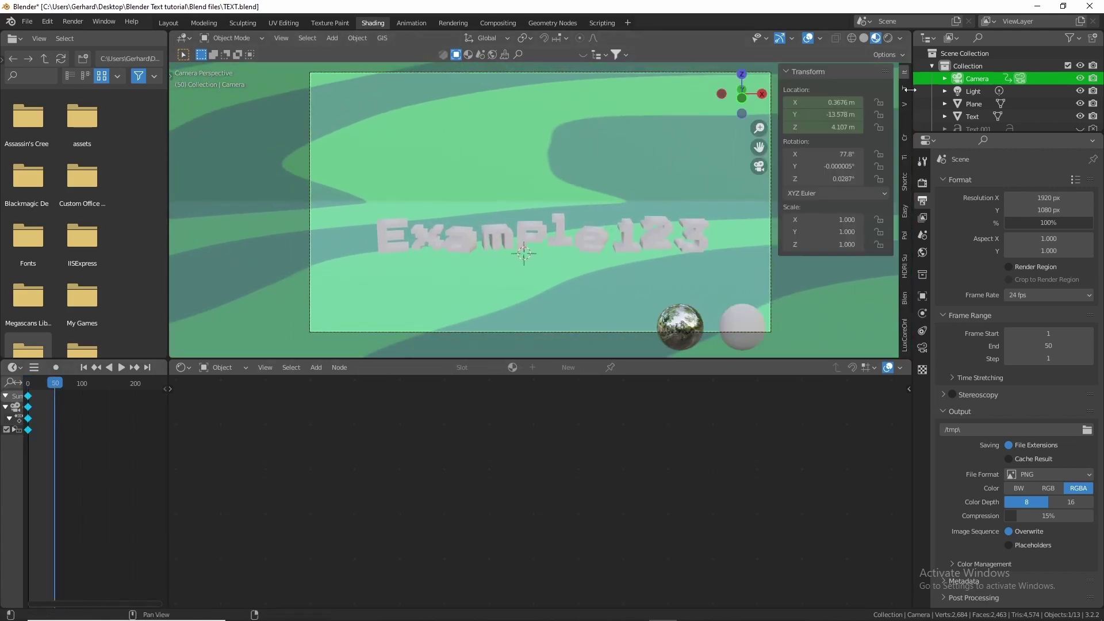
left_click(905, 107)
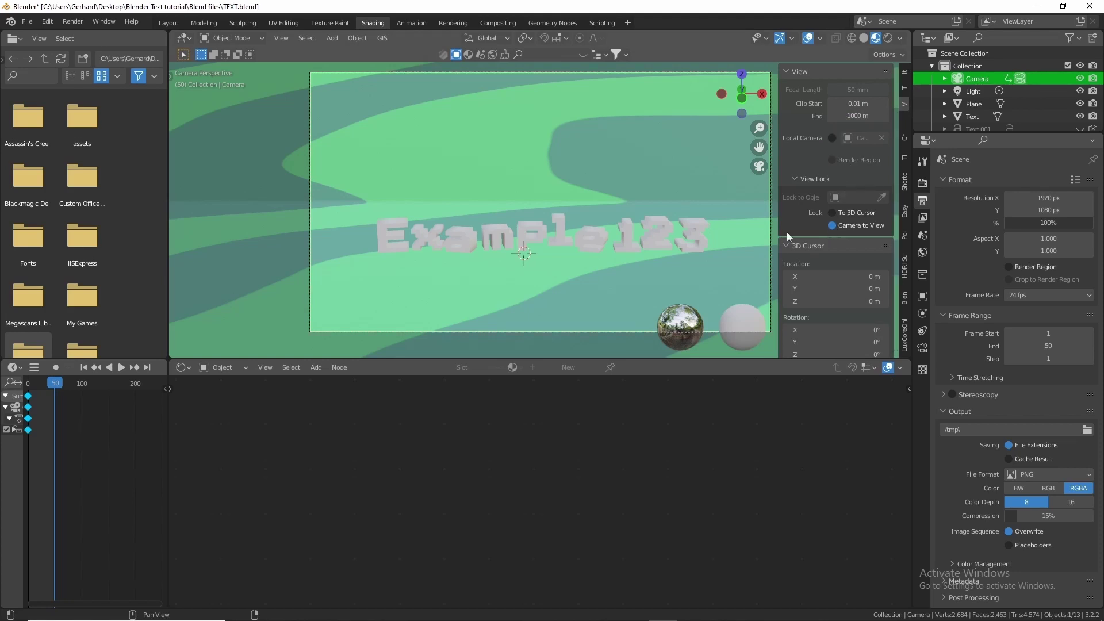
key("n")
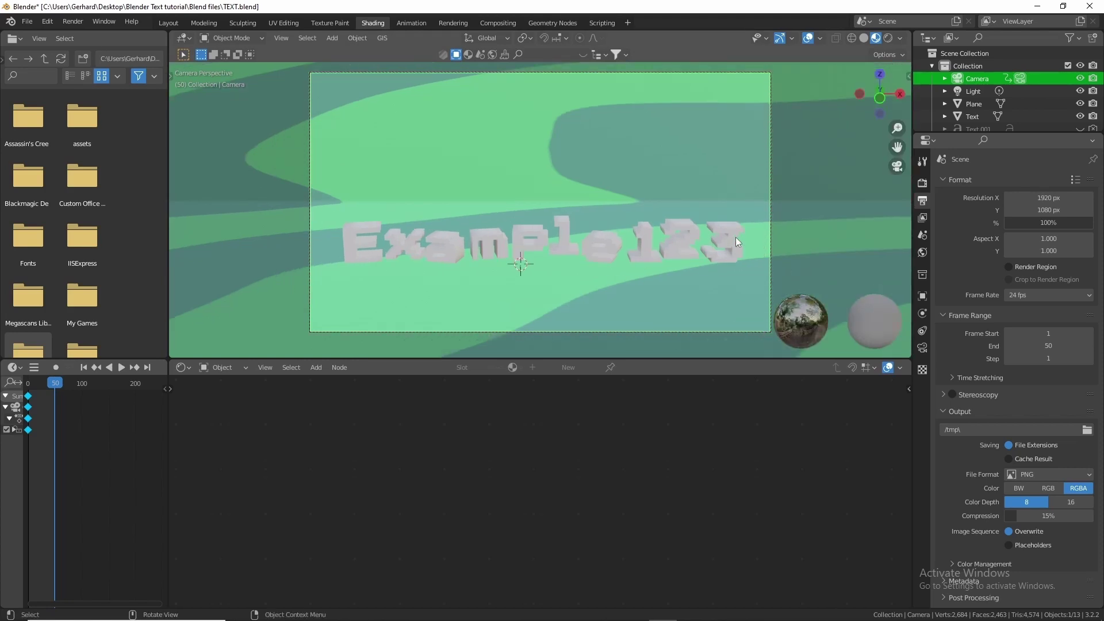
middle_click_drag(740, 236, 749, 208)
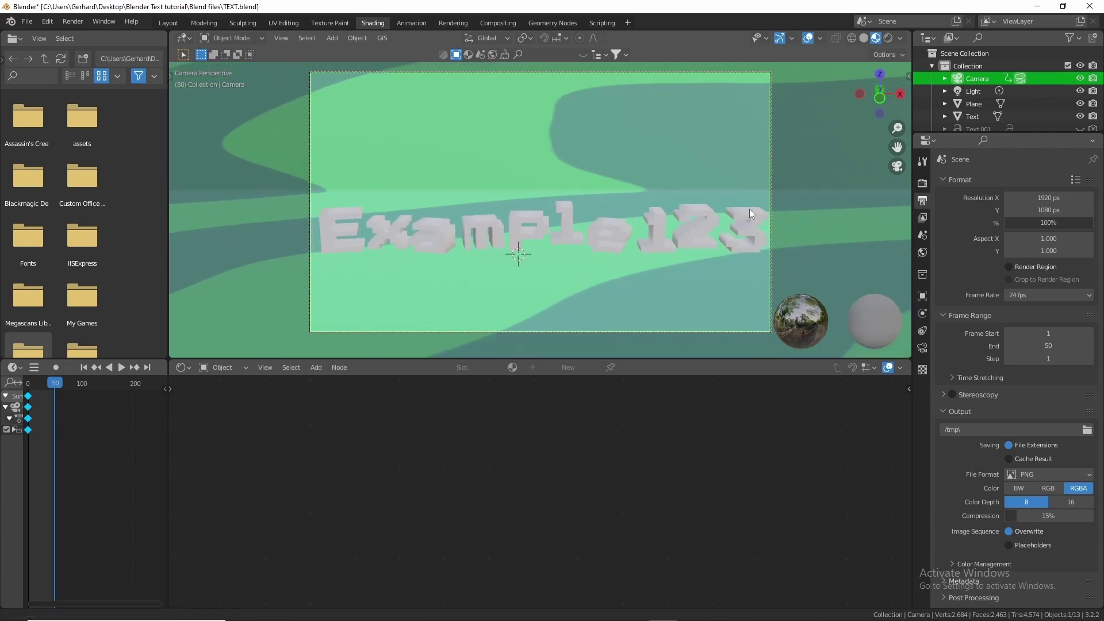
key("i")
left_click(615, 264)
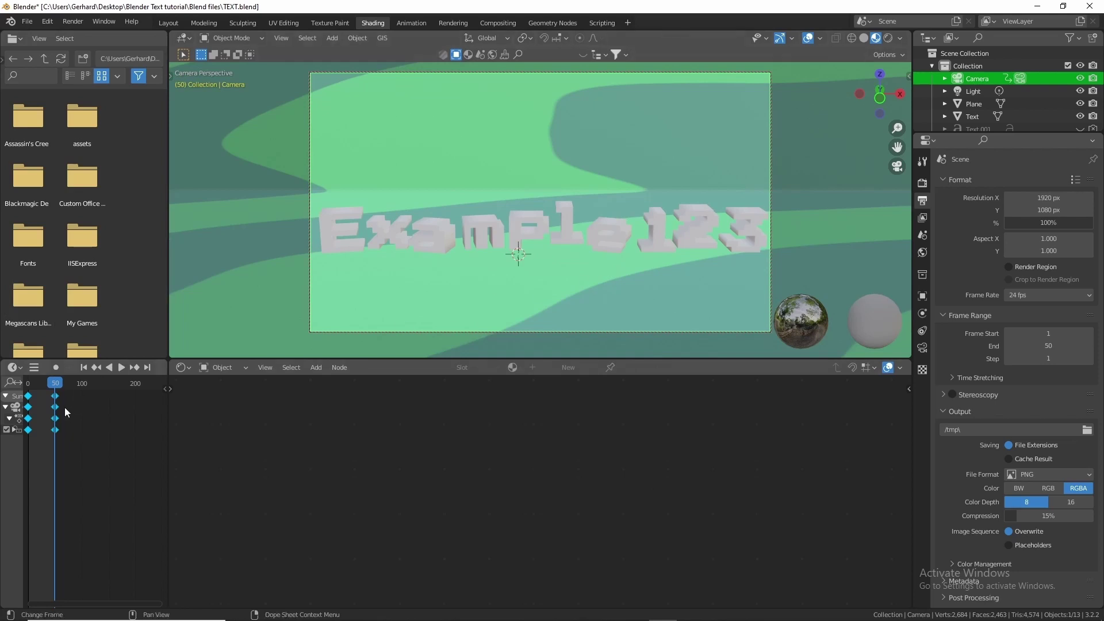
key("space")
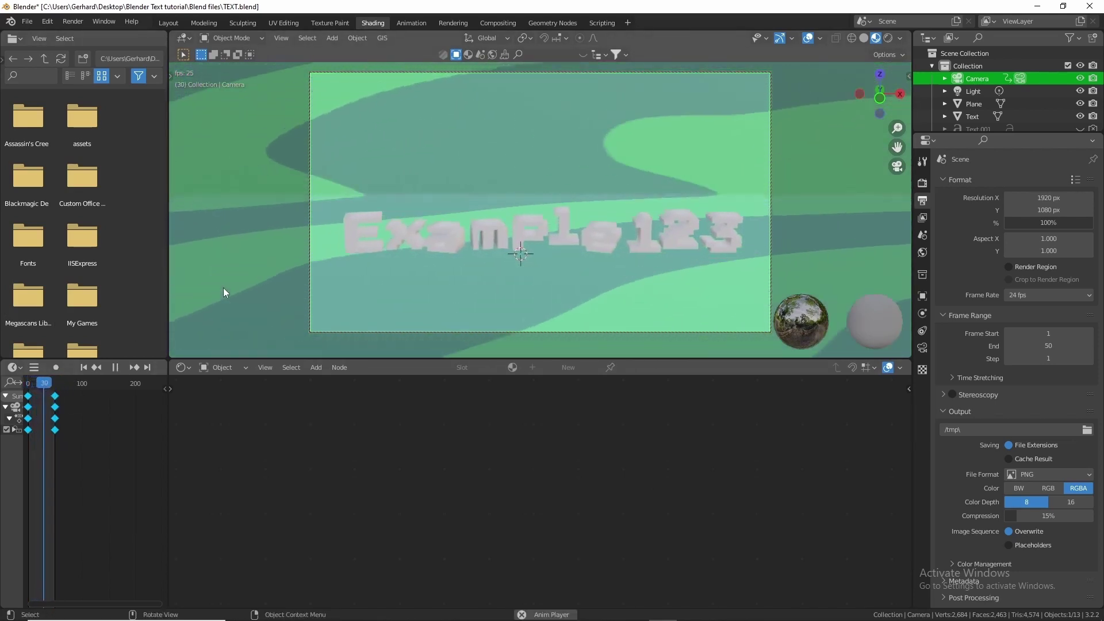
key("space")
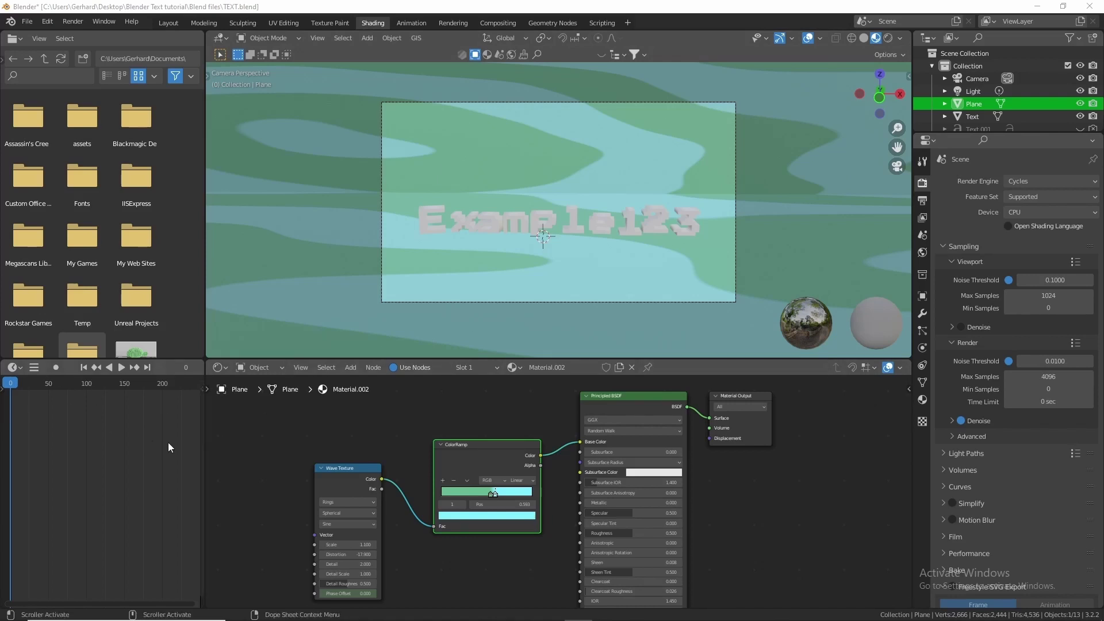
- Set the scene's Frame End to 50 in Output properties
left_click(923, 200)
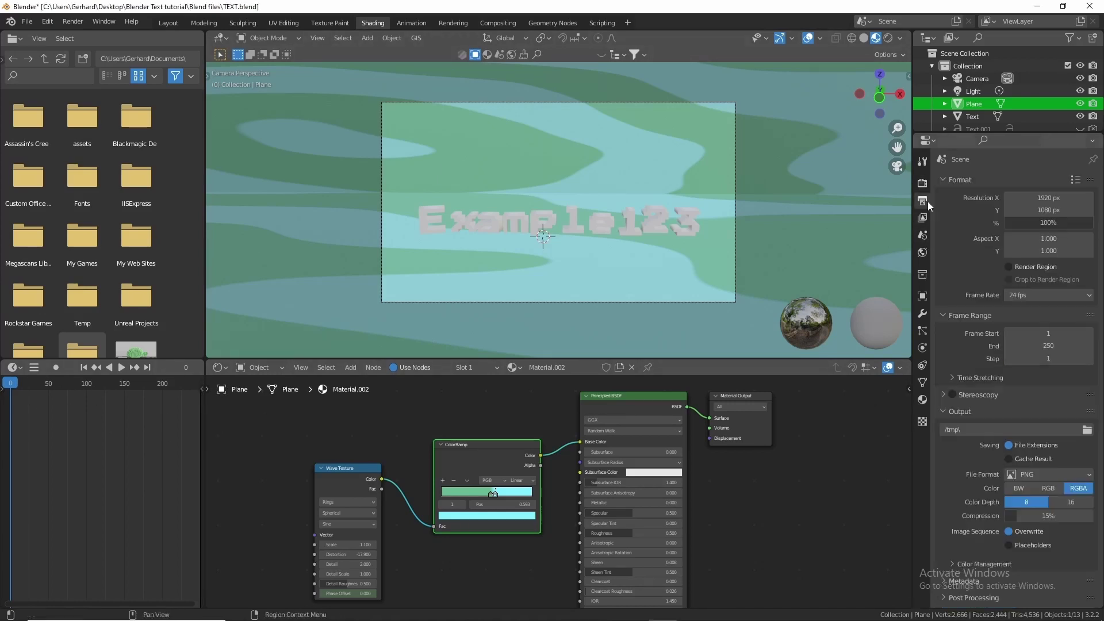
left_click(1056, 348)
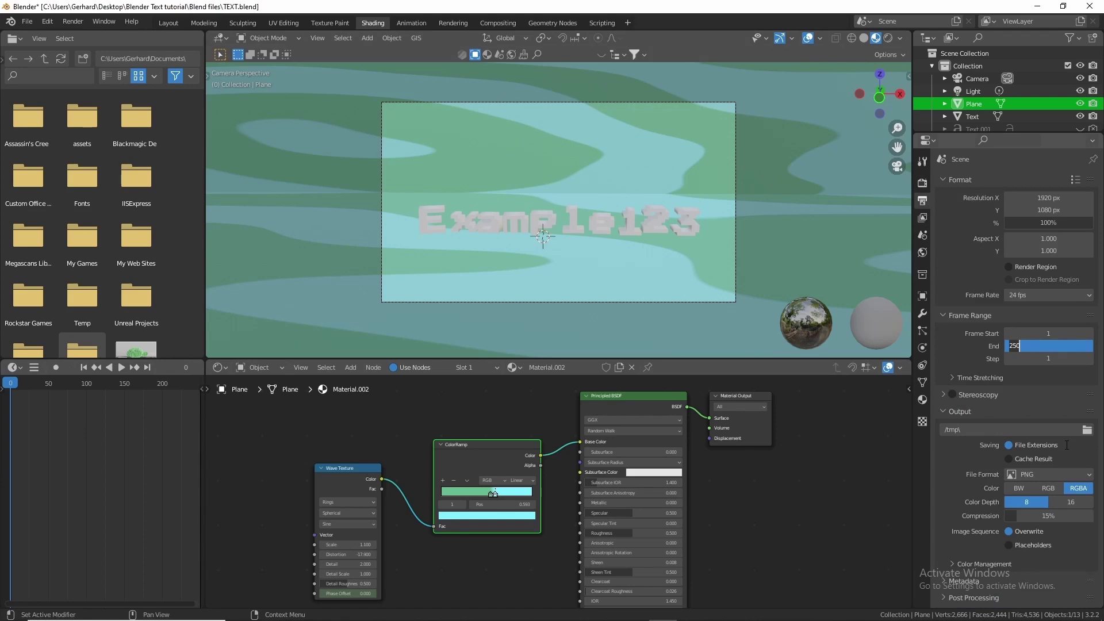
type("50")
key("Return")
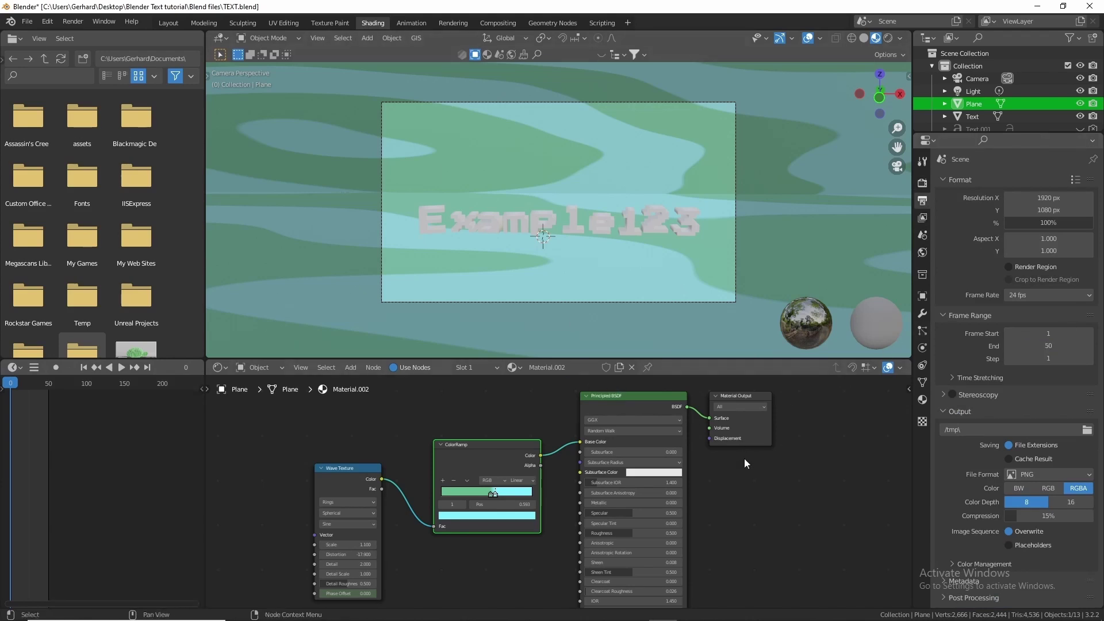
- Set Principled BSDF Clearcoat 0.880, Clearcoat Roughness 0.233, Roughness 0.384, Metallic 0.203, then play back
scroll(746, 463, "up", 2)
middle_click_drag(746, 463, 688, 391)
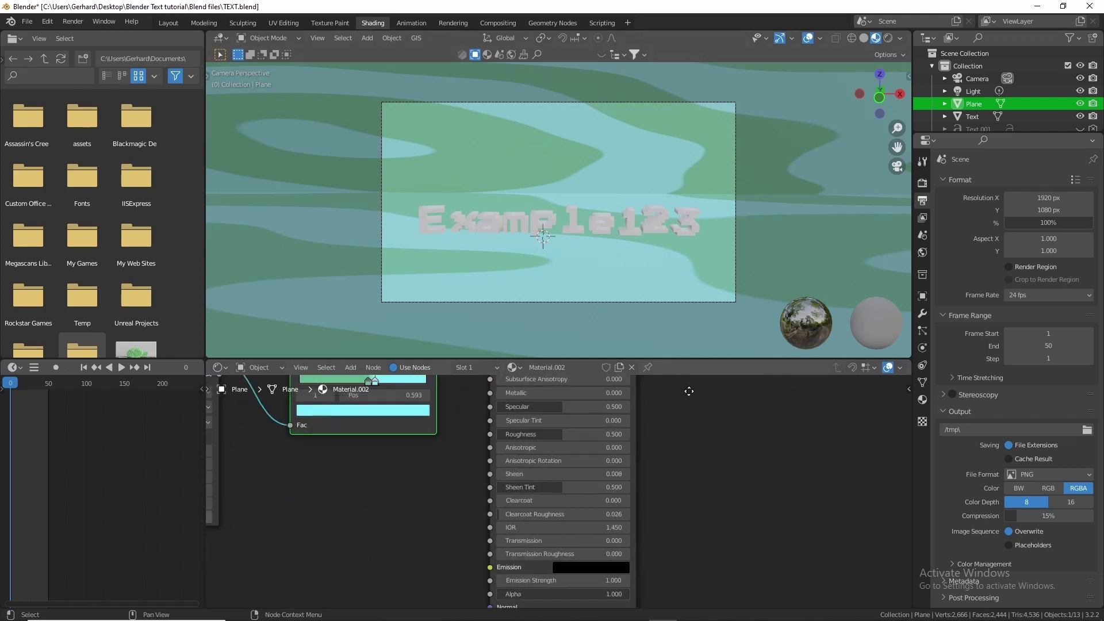
scroll(689, 391, "up", 2)
left_click_drag(506, 509, 640, 508)
left_click_drag(506, 529, 511, 529)
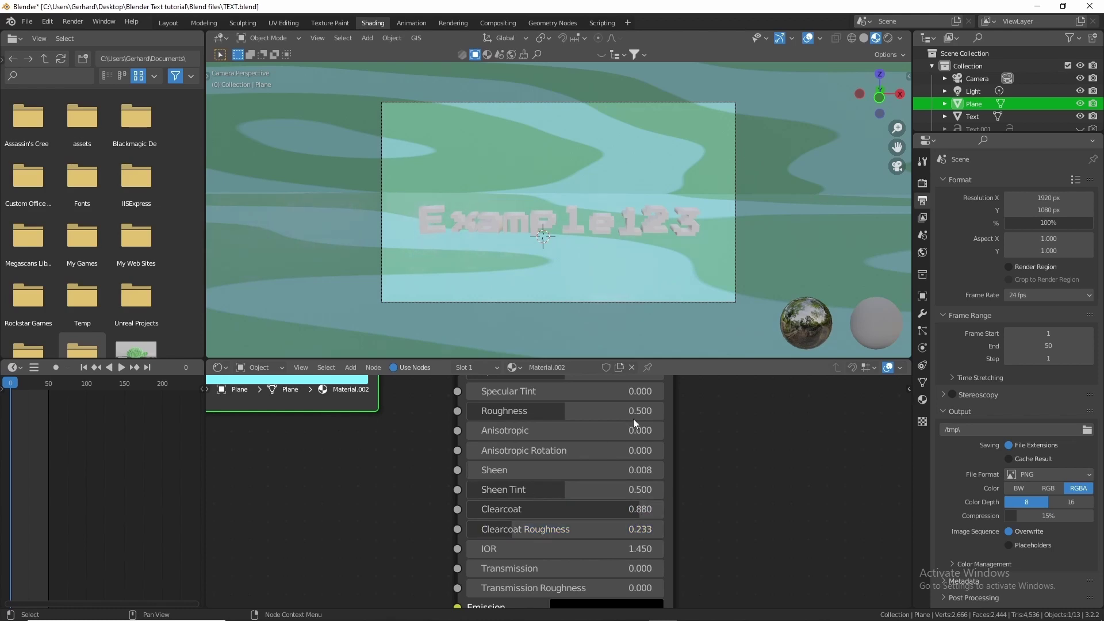
middle_click_drag(546, 411, 536, 494)
left_click_drag(536, 493, 531, 493)
left_click_drag(506, 433, 508, 433)
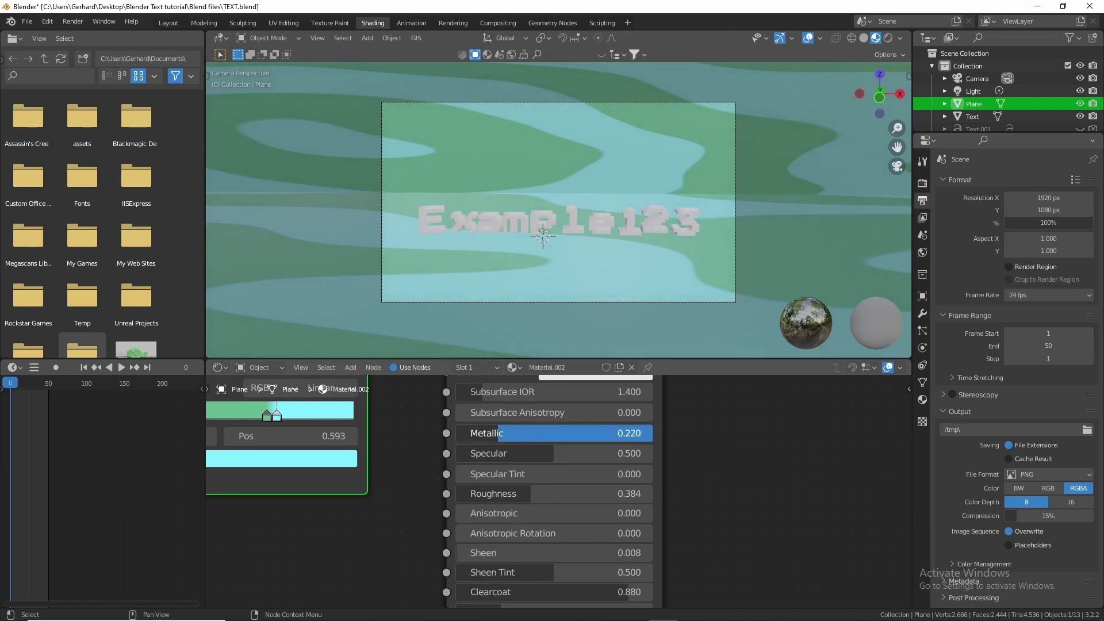
left_click_drag(508, 433, 501, 433)
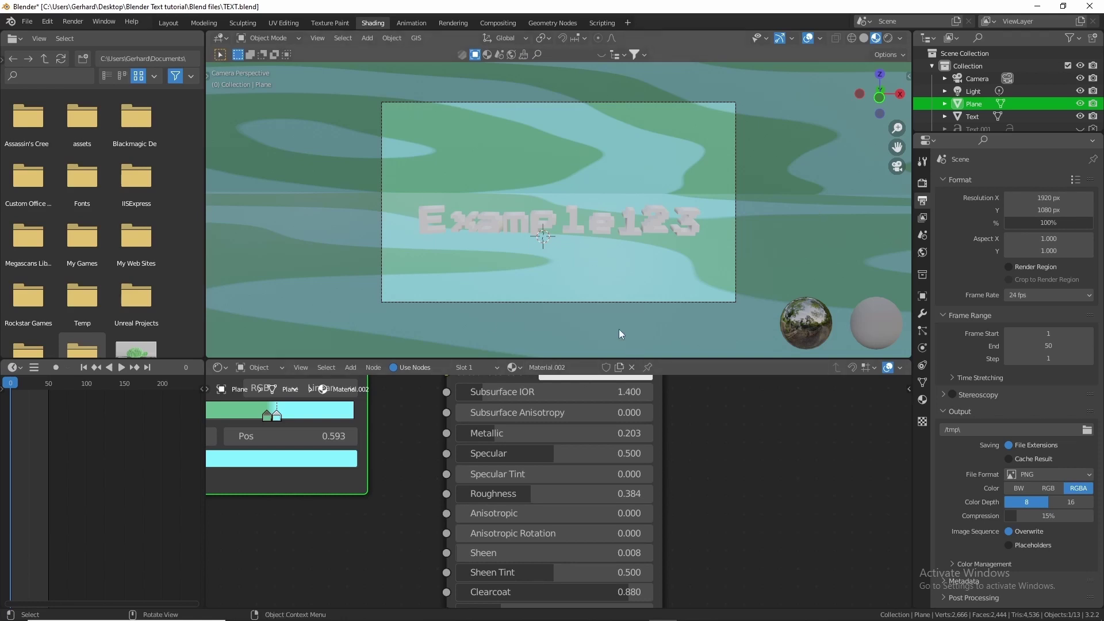
key("space")
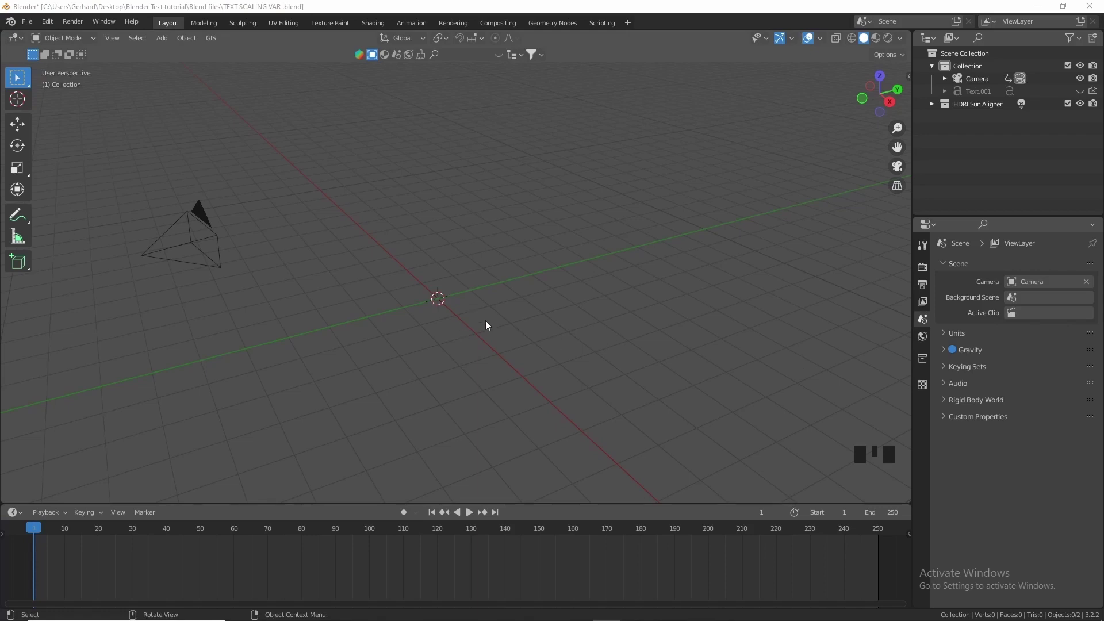
- Add a mesh plane and scale it up about 4.22 times
left_click(468, 293)
key("shift+a")
mouse_move(474, 307)
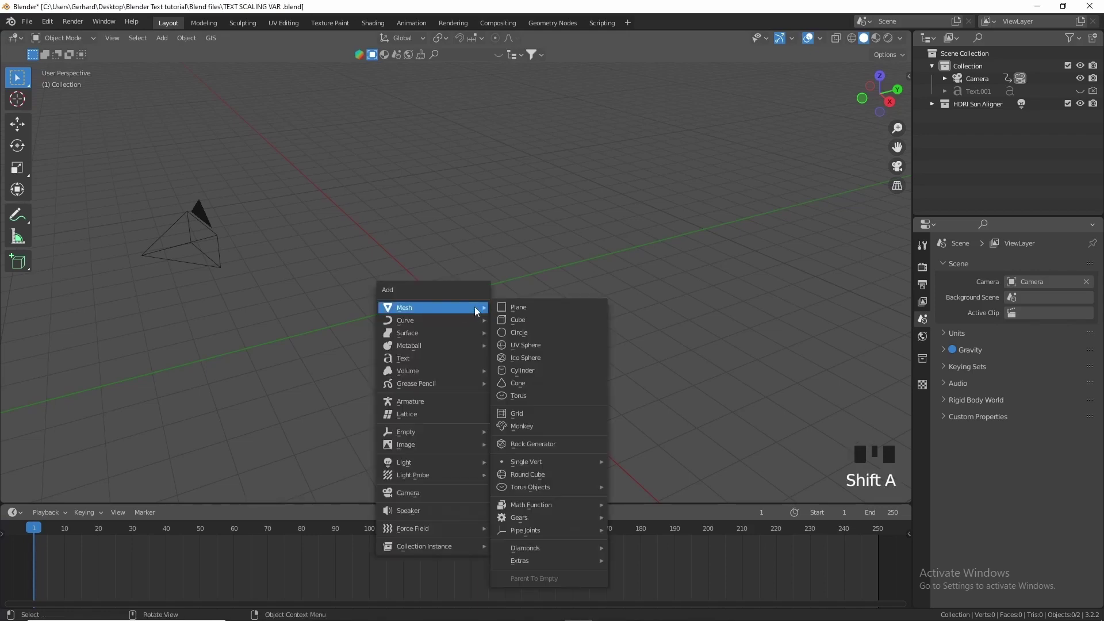
left_click(549, 307)
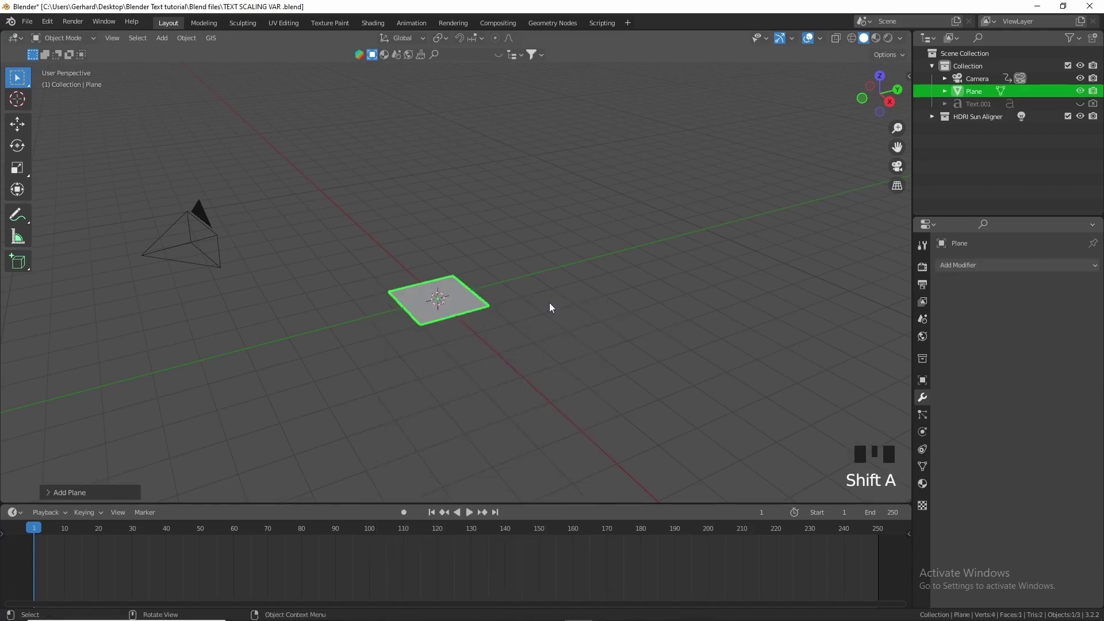
key("s")
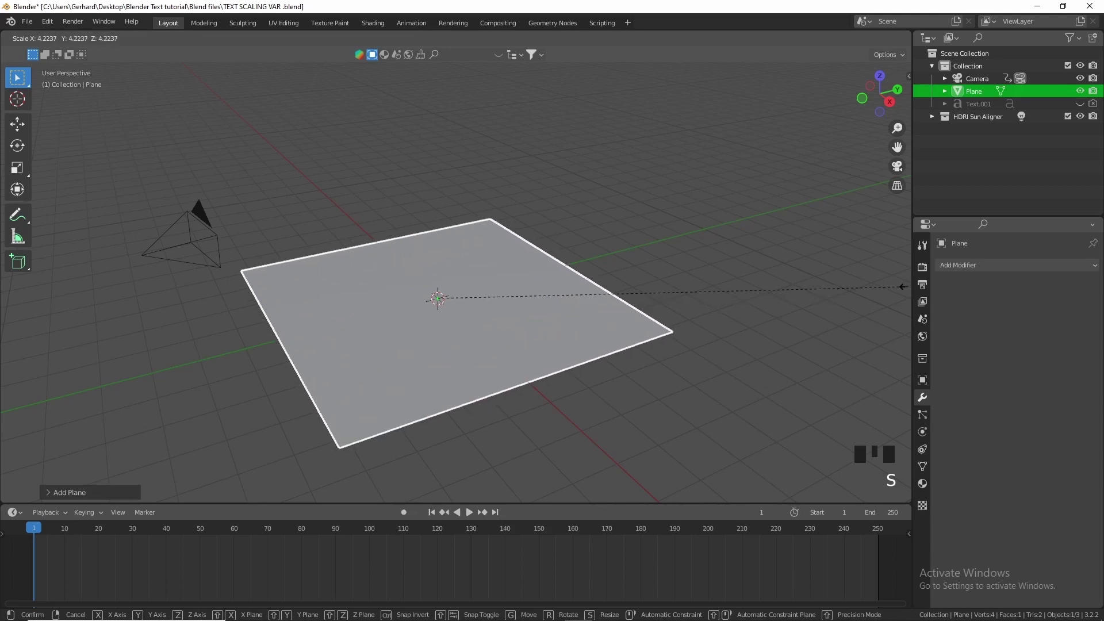
left_click(905, 287)
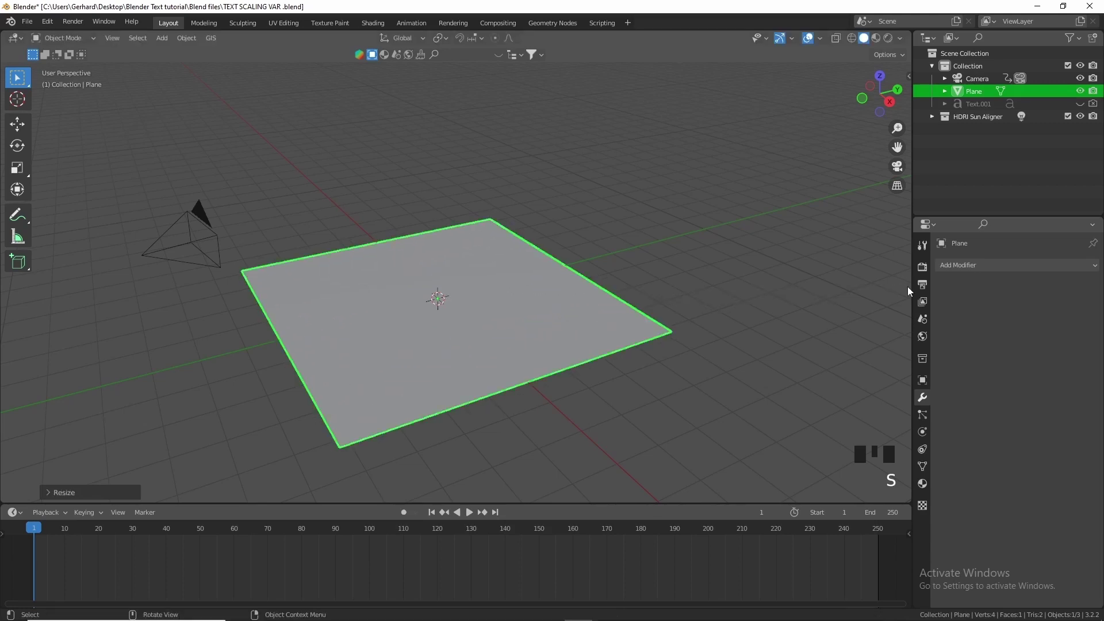
- Apply the plane's scale and add a level-2 Subdivision Surface modifier
key("ctrl+a")
left_click(660, 257)
key("ctrl+2")
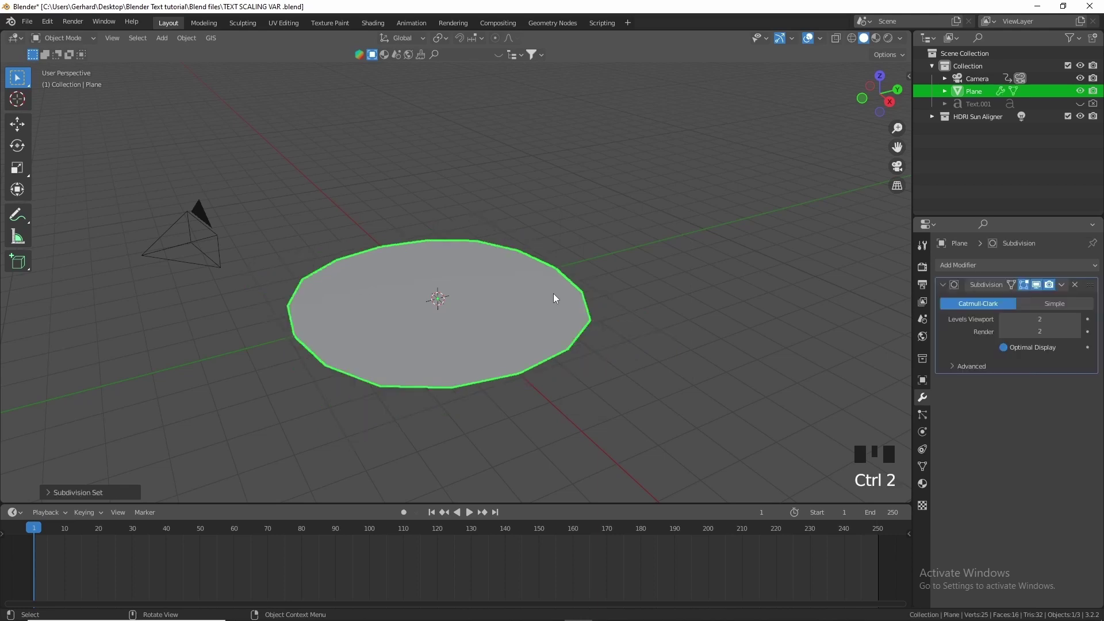
- Raise viewport and render subdivision levels to 4 and add loop cuts near two opposite edges
double_click(1076, 320)
left_click(1076, 331)
key("Tab")
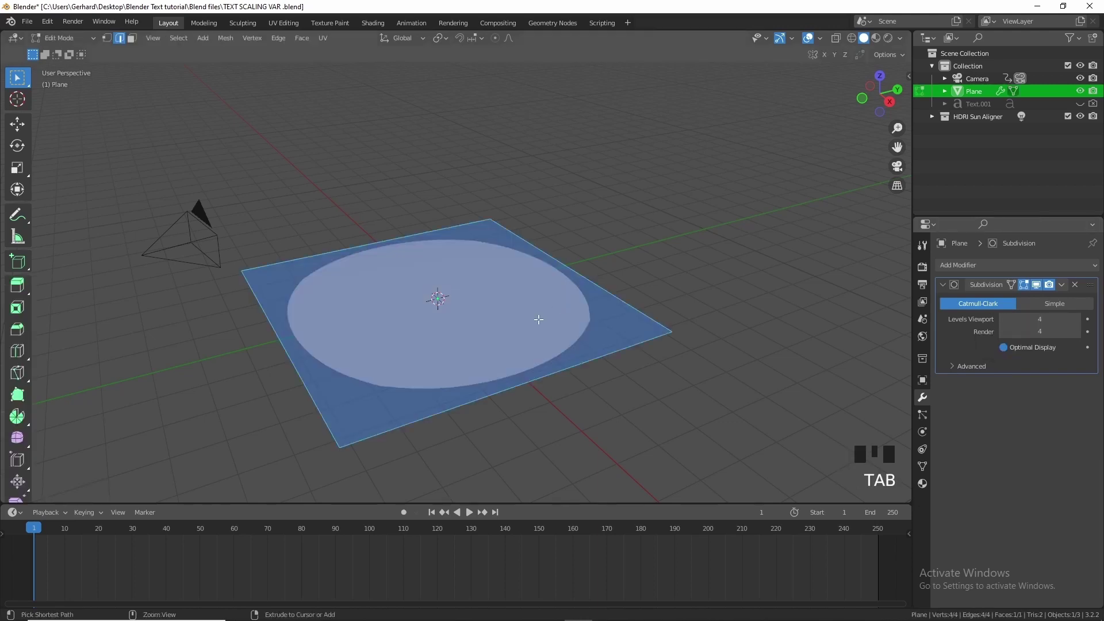
key("ctrl+r")
left_click(408, 246)
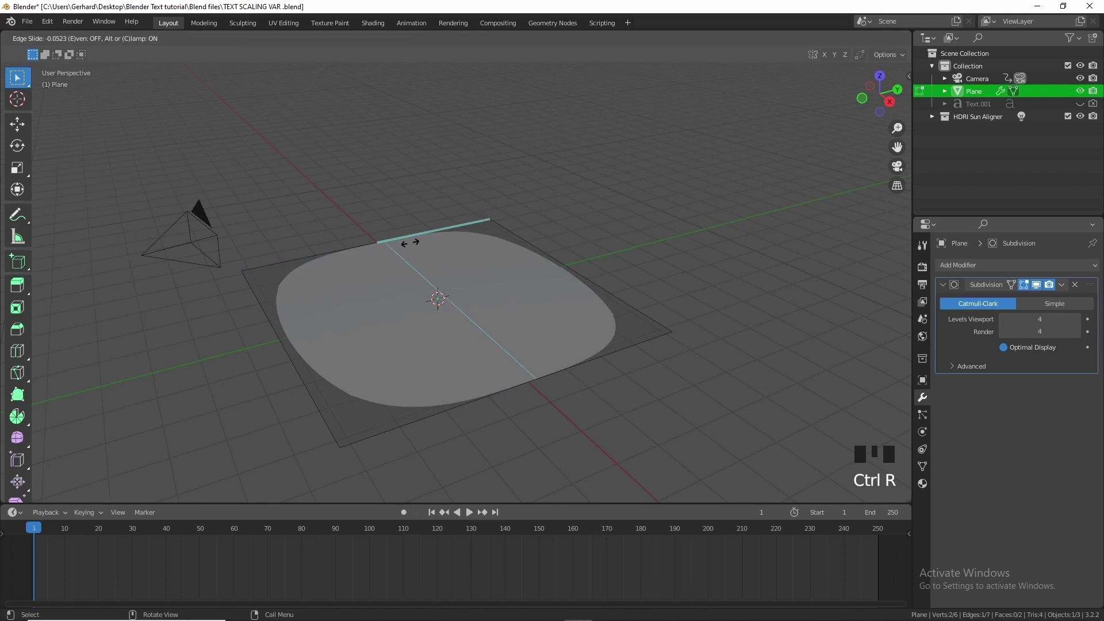
left_click(516, 226)
key("ctrl+r")
left_click(391, 276)
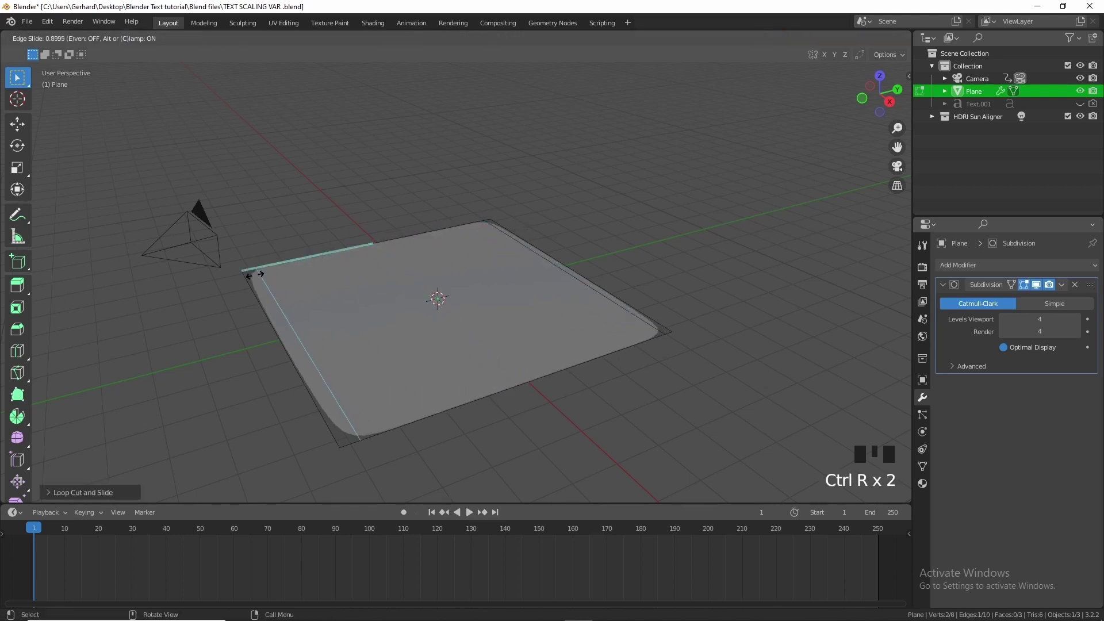
left_click(299, 270)
- Add two more loop cuts sliding toward the plane's far and near edges
key("ctrl+r")
left_click(281, 308)
left_click(249, 226)
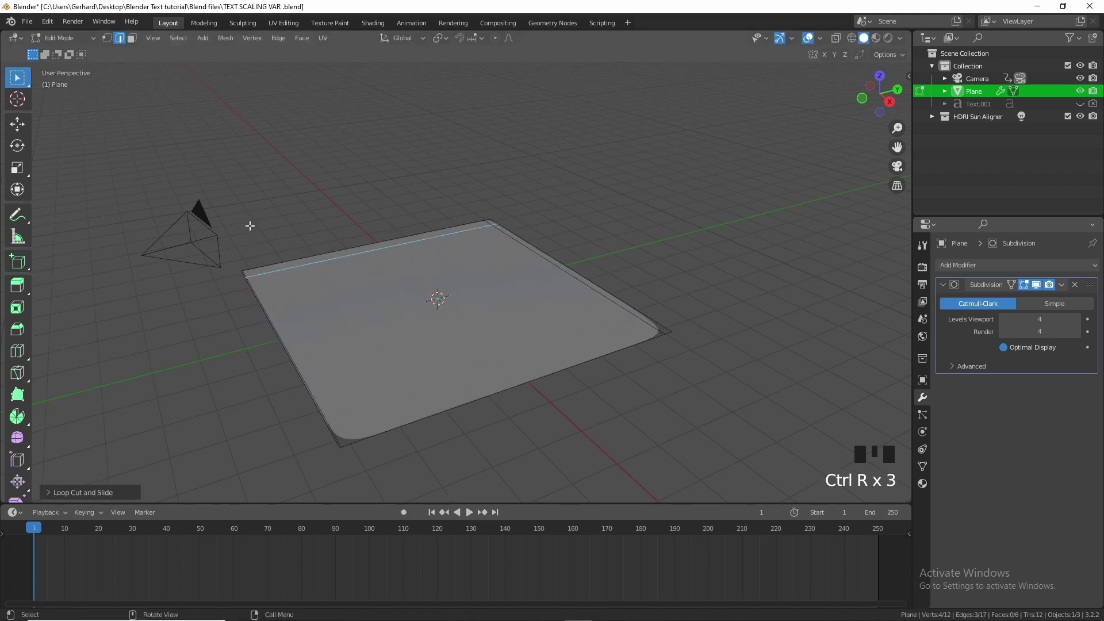
key("ctrl+r")
left_click(313, 373)
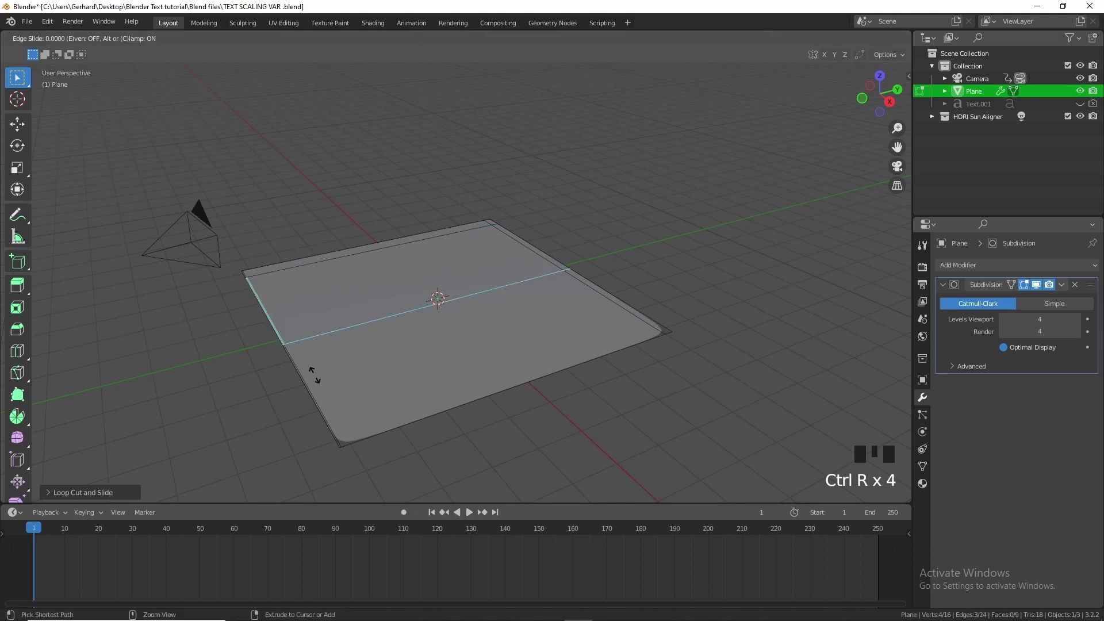
left_click(360, 458)
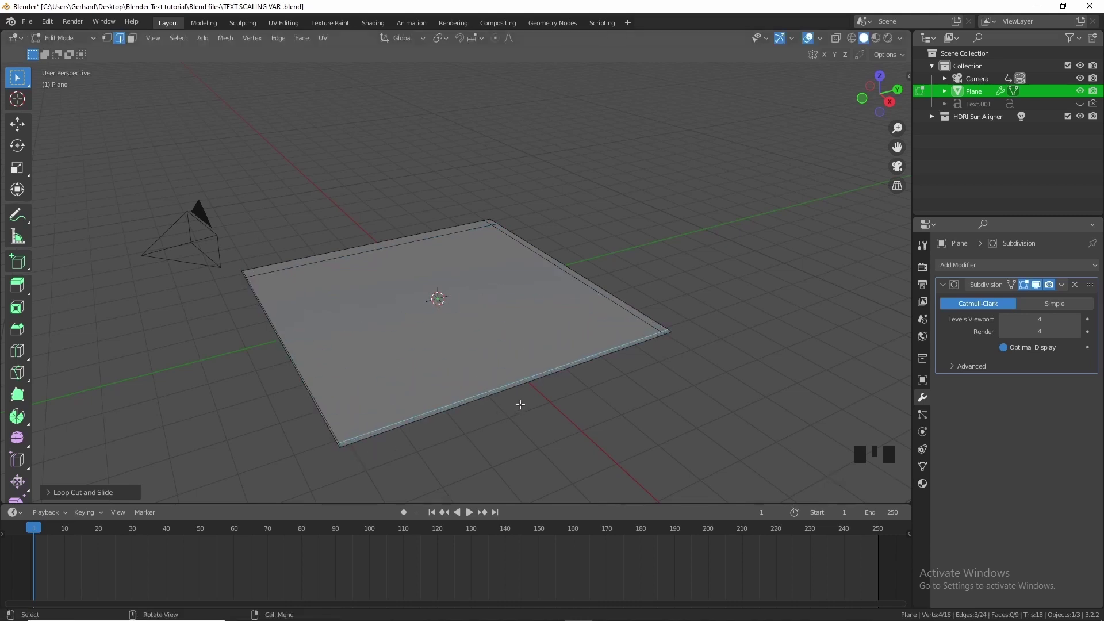
- Return to Object Mode and apply the Subdivision modifier
key("Tab")
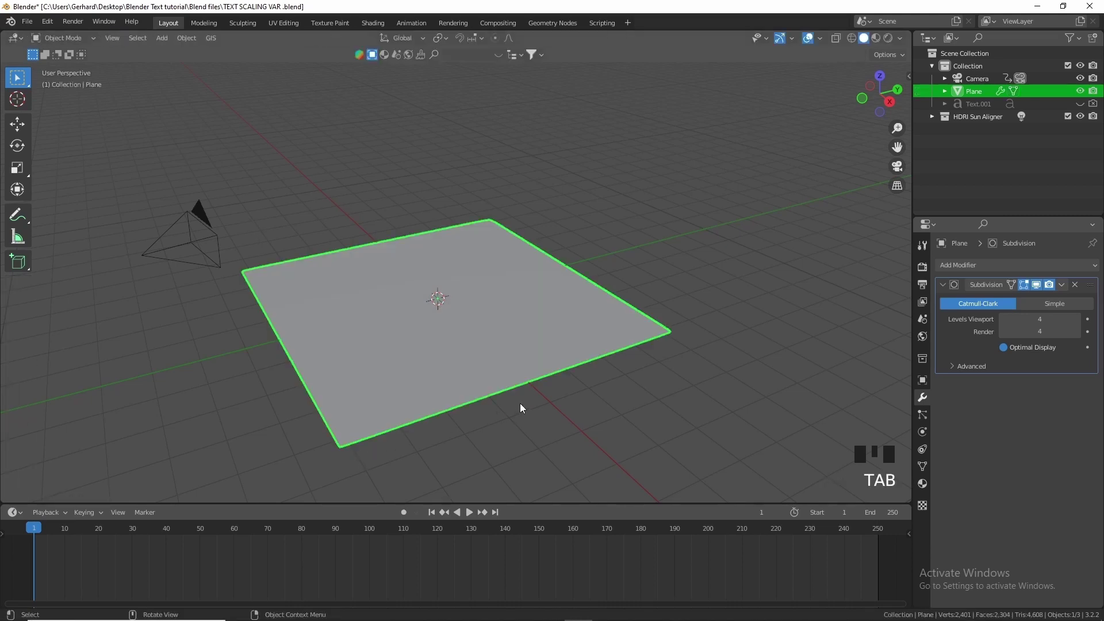
left_click(1064, 289)
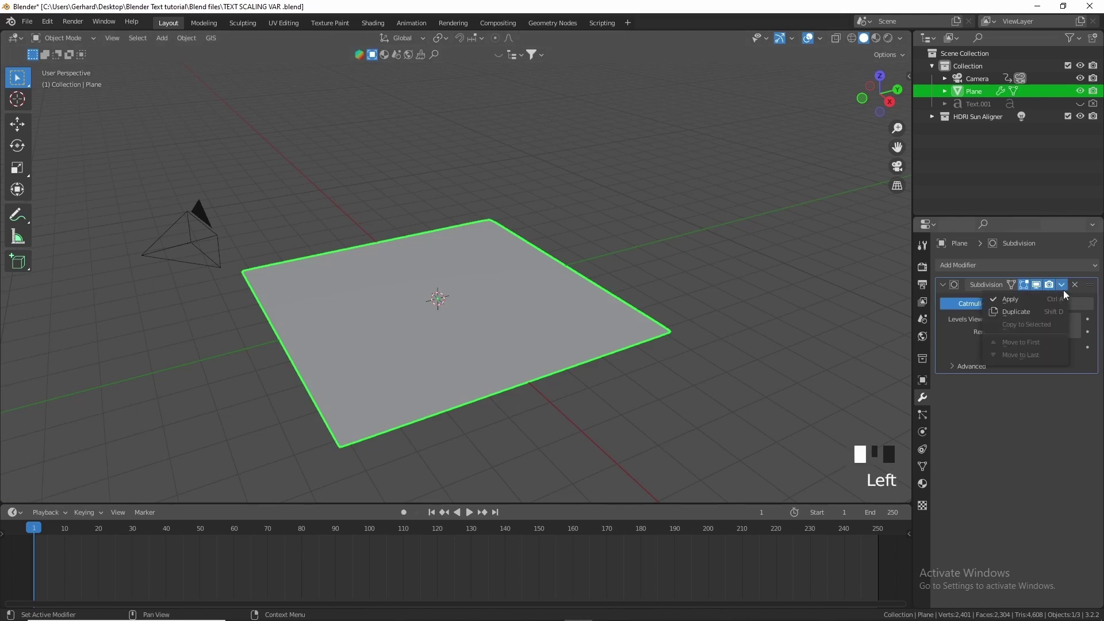
left_click(1027, 299)
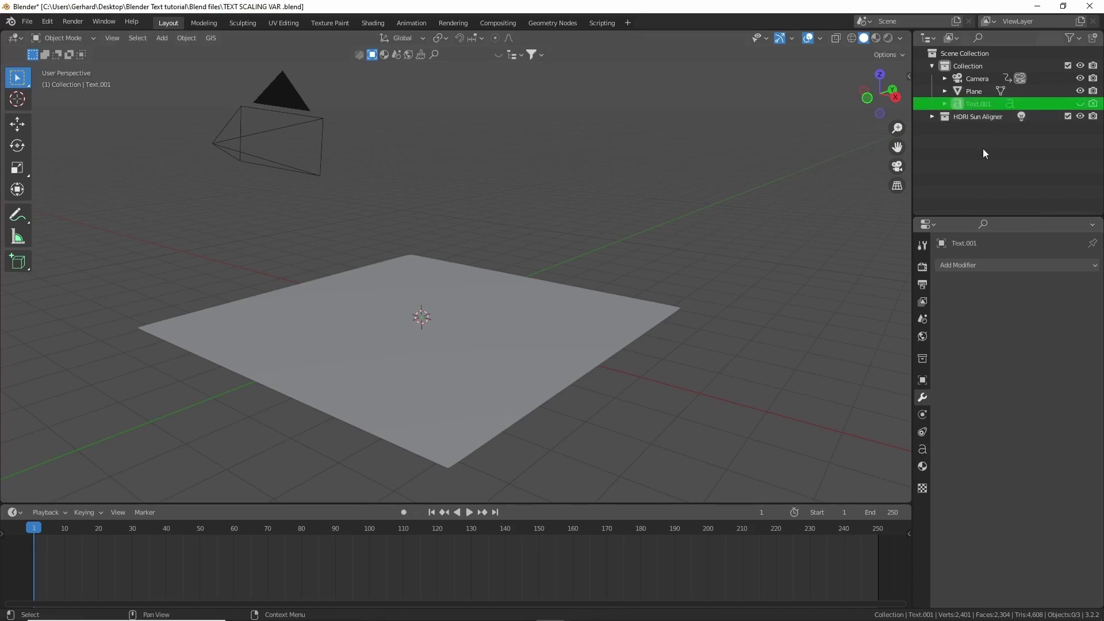
- Unhide the Example123 text and place a duplicate to its right
left_click(1080, 103)
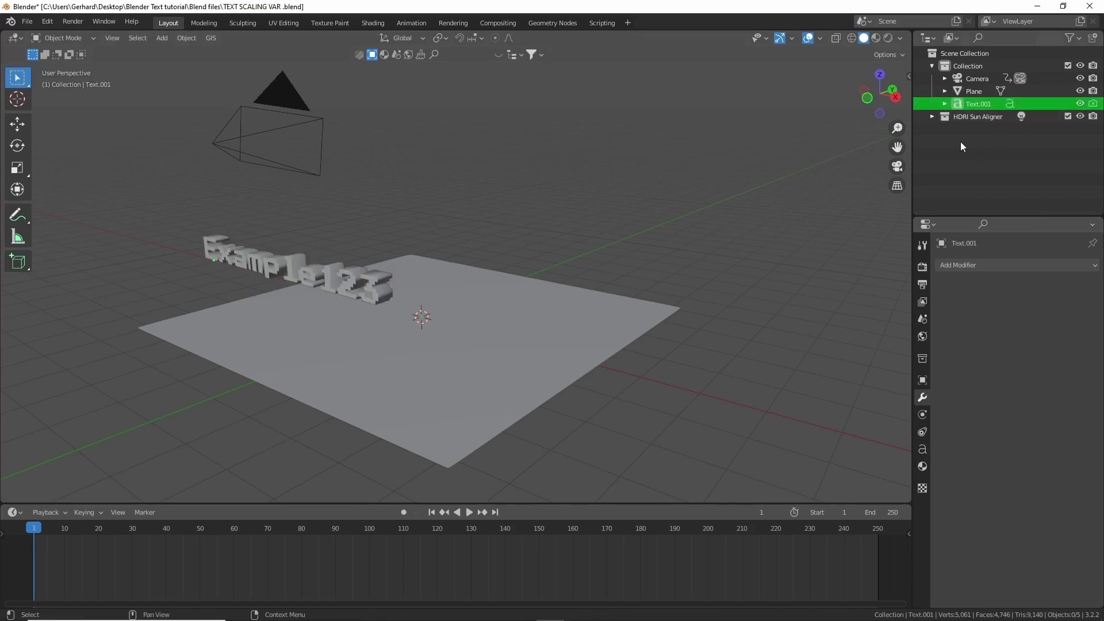
left_click(293, 281)
key("shift+d")
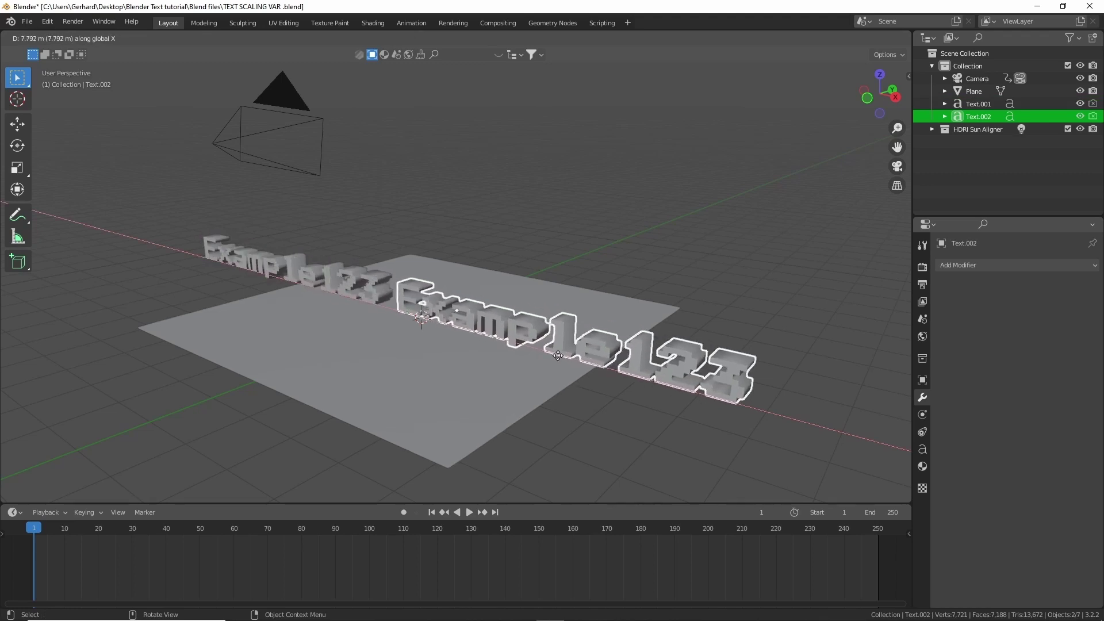
left_click(561, 359)
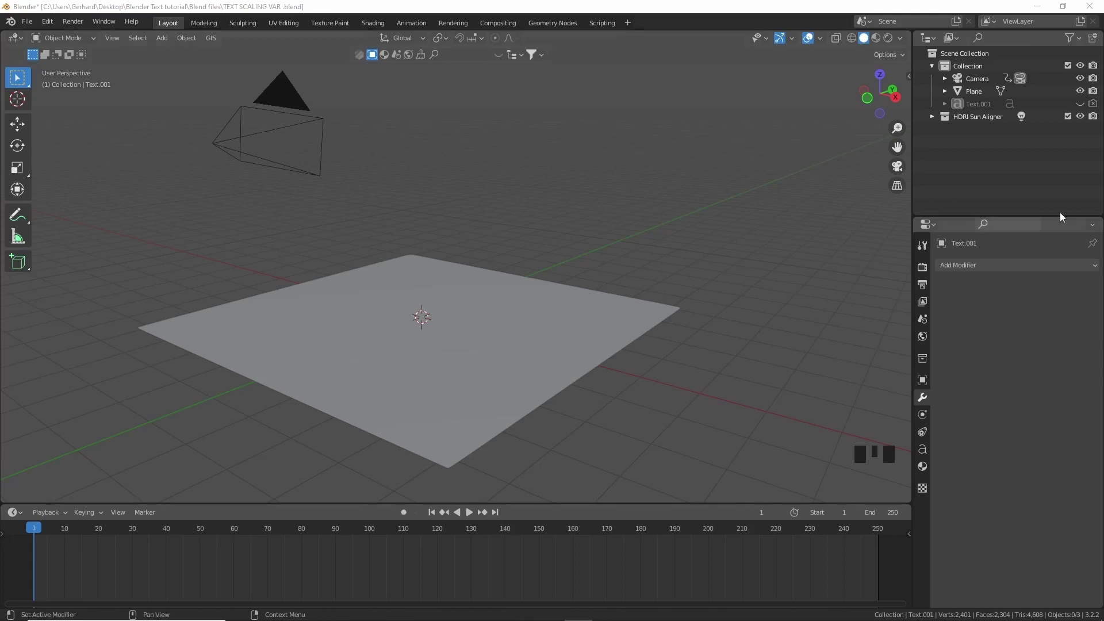
- Unhide Text.001, duplicate it along the X axis, and hide the duplicate Text.002
left_click(1080, 103)
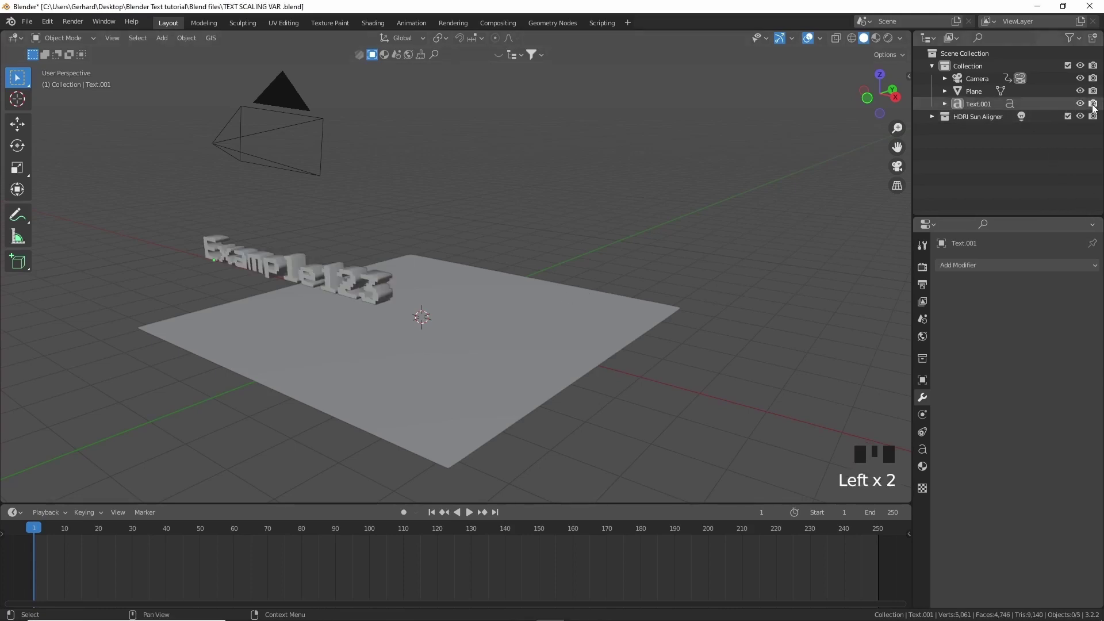
left_click(326, 293)
left_click(350, 281)
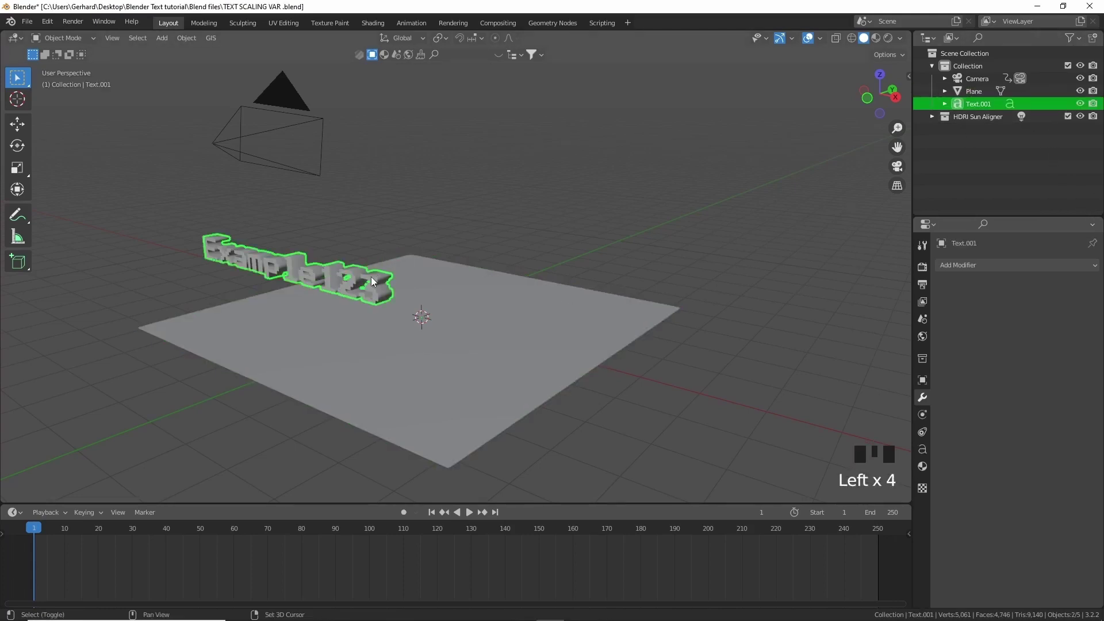
key("shift+d")
key("x")
left_click(590, 381)
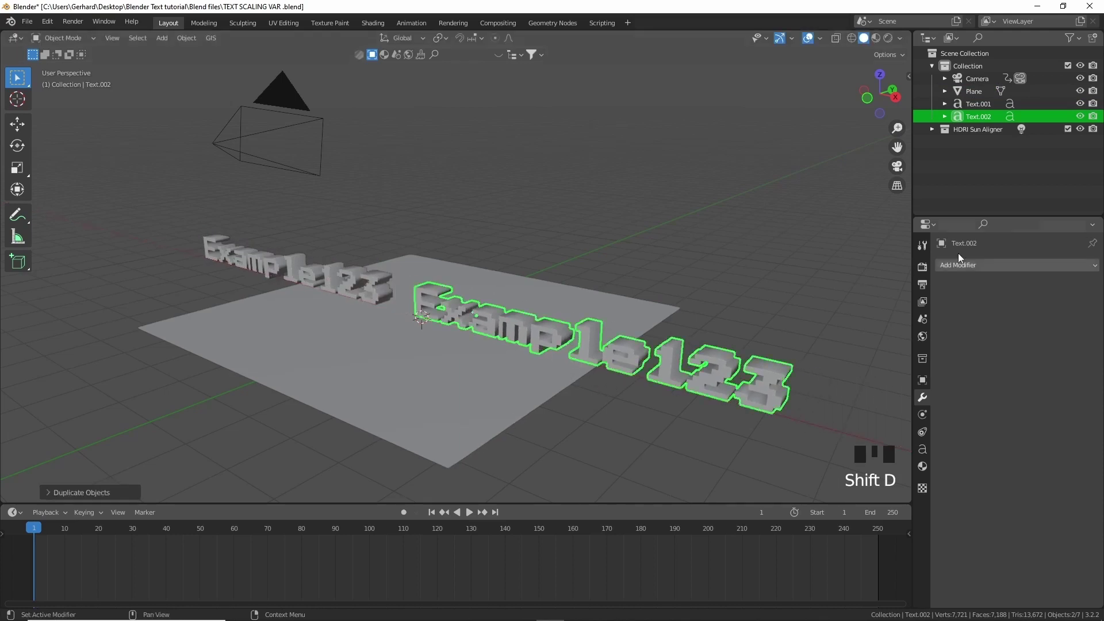
left_click(1079, 116)
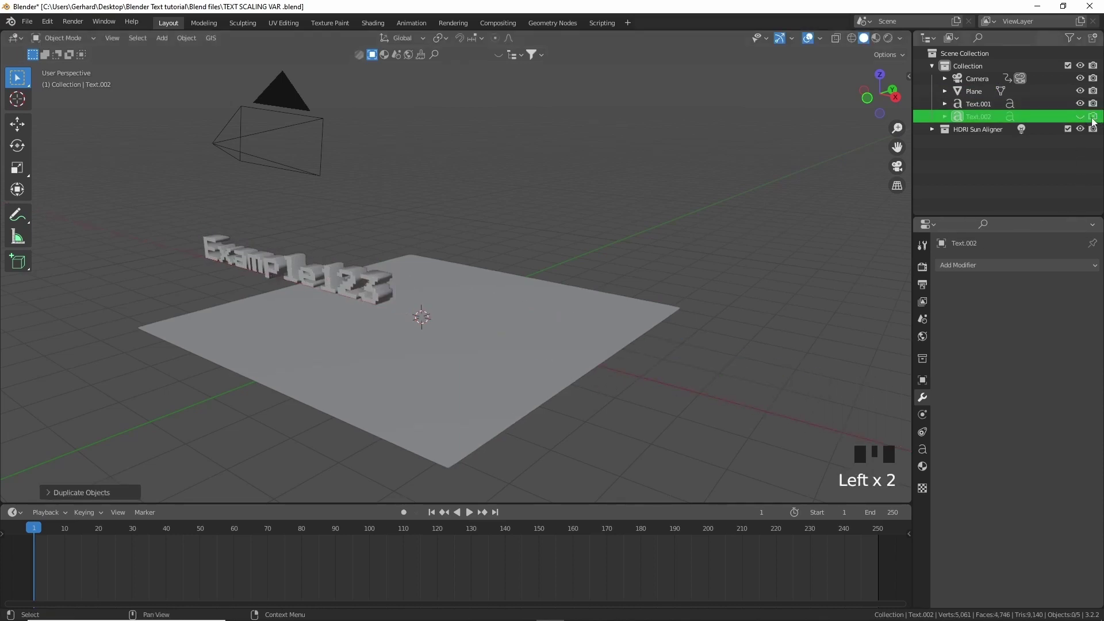
- Move the original Example123 text down onto the ground plane
left_click(368, 294)
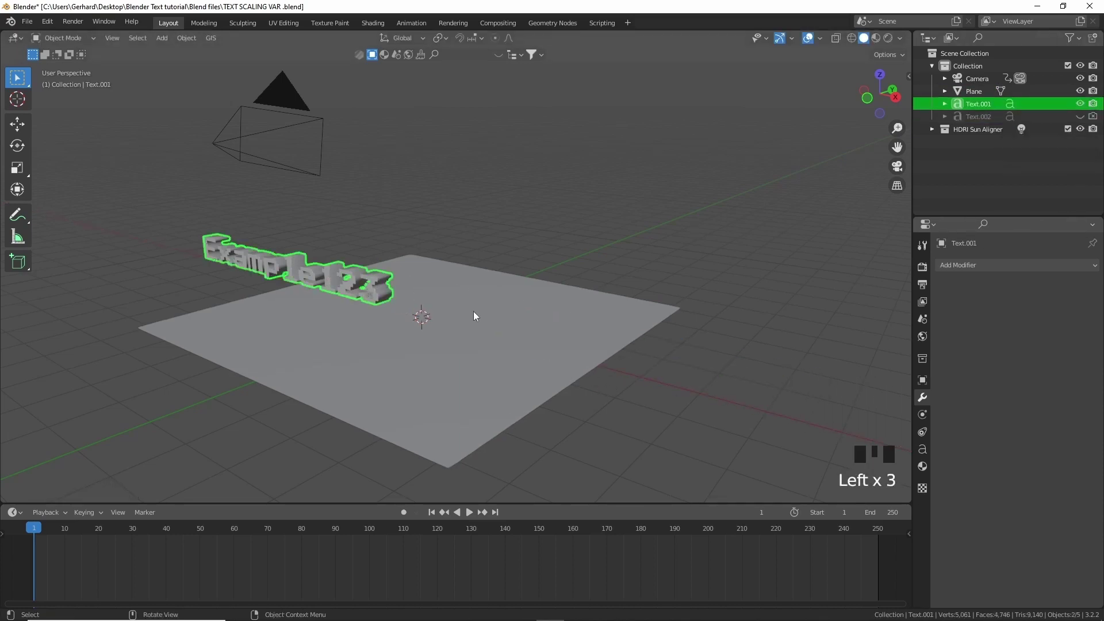
key("g")
left_click(574, 365)
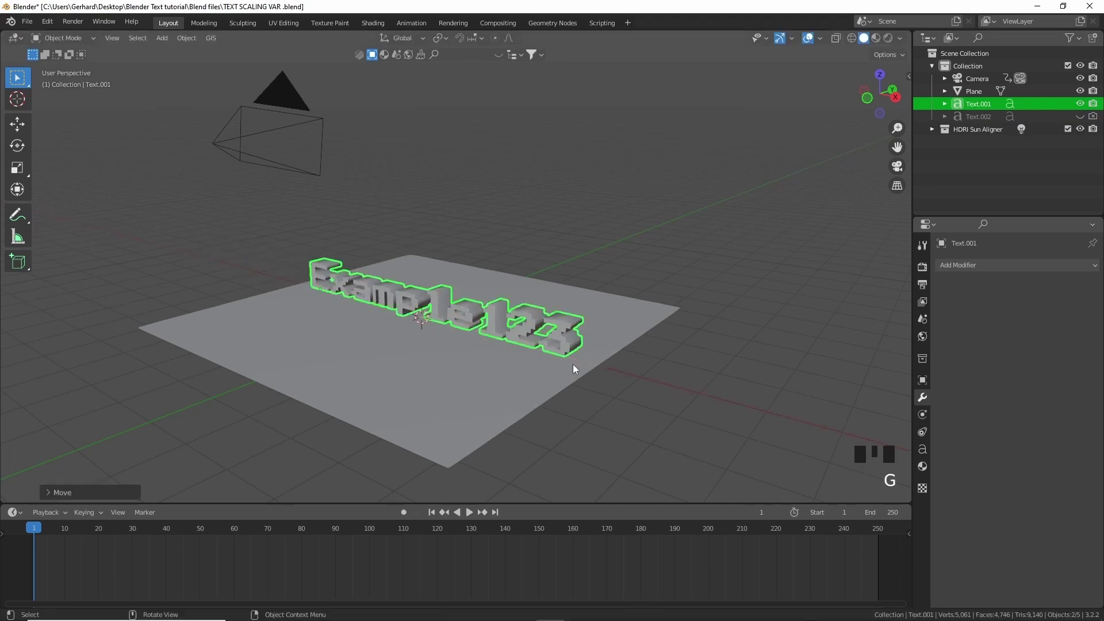
scroll(574, 366, "up", 3)
middle_click_drag(596, 379, 598, 380)
- Convert the Example123 text object to a mesh
right_click(598, 380)
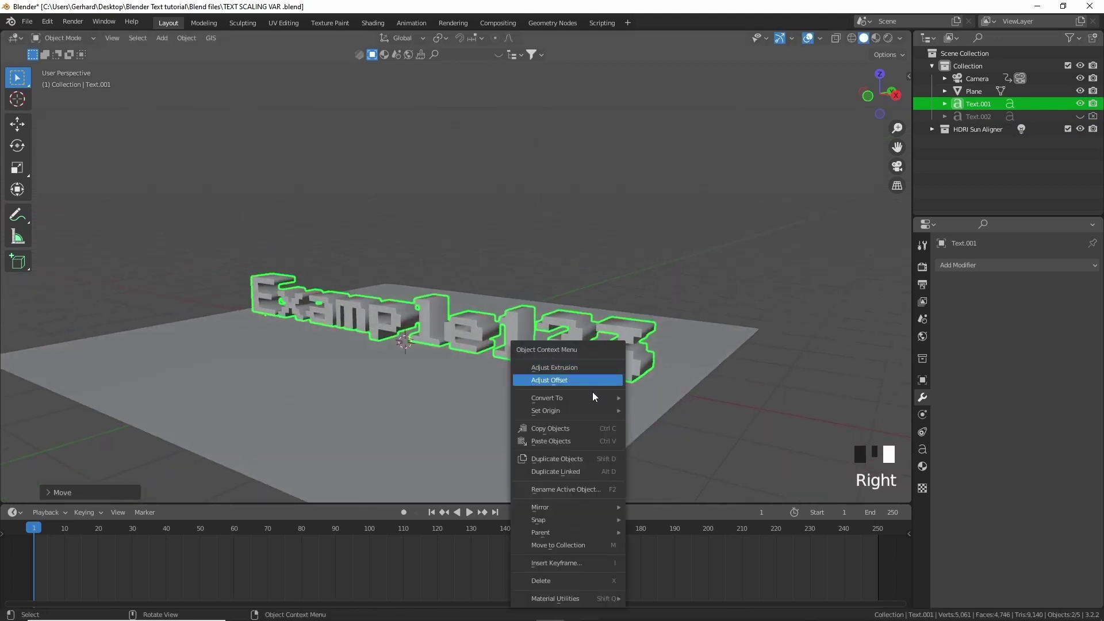
mouse_move(594, 397)
left_click(662, 413)
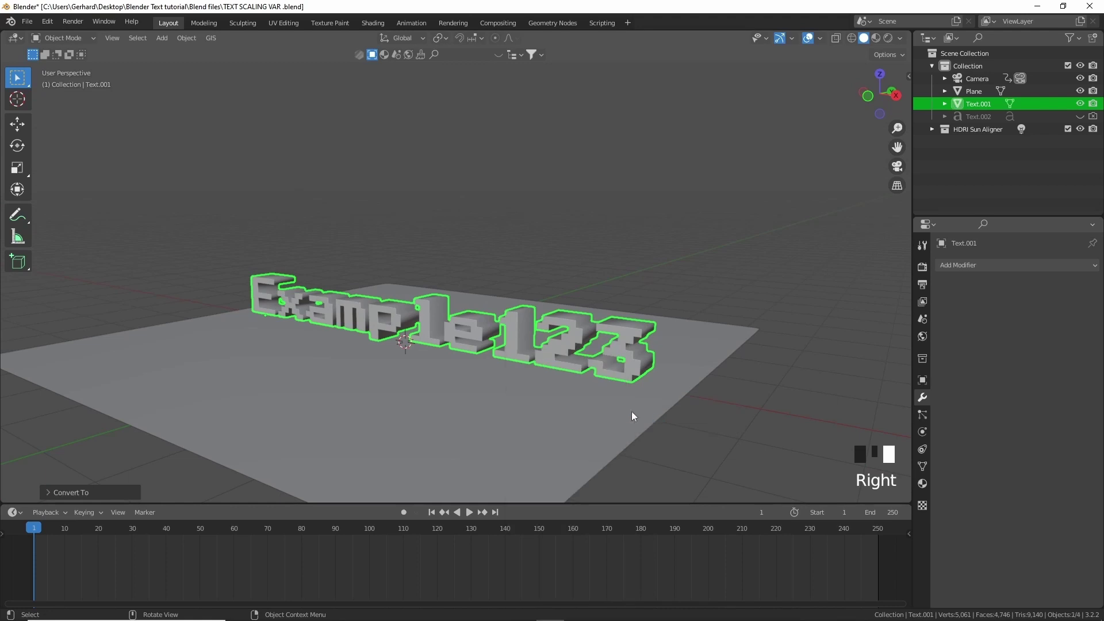
- Select all the text mesh geometry and separate it by loose parts
key("Tab")
key("a")
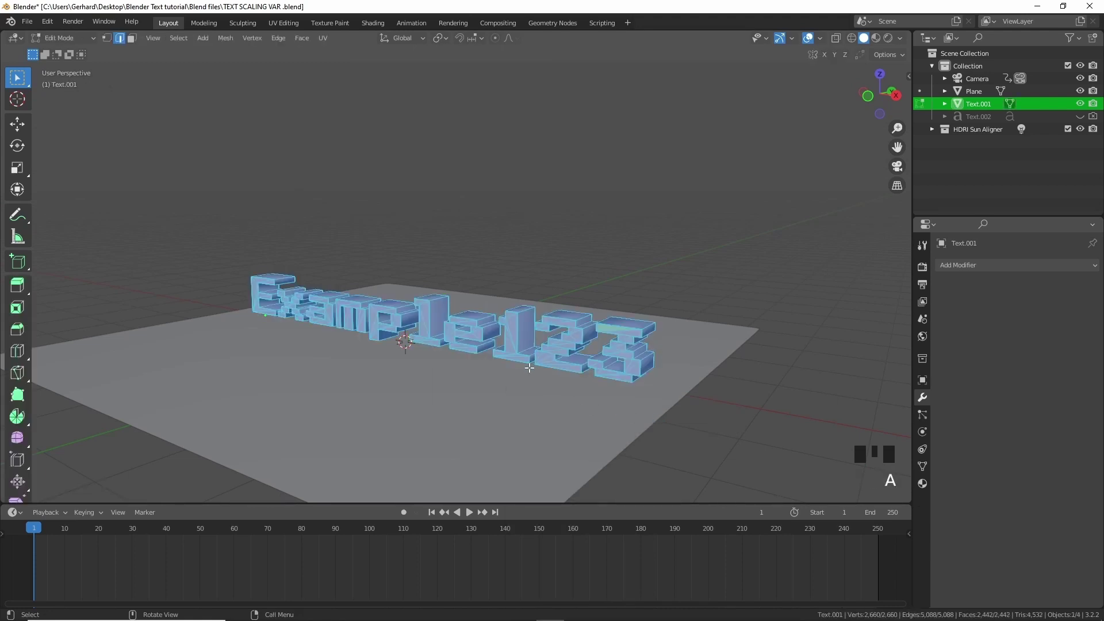
key("p")
left_click(525, 403)
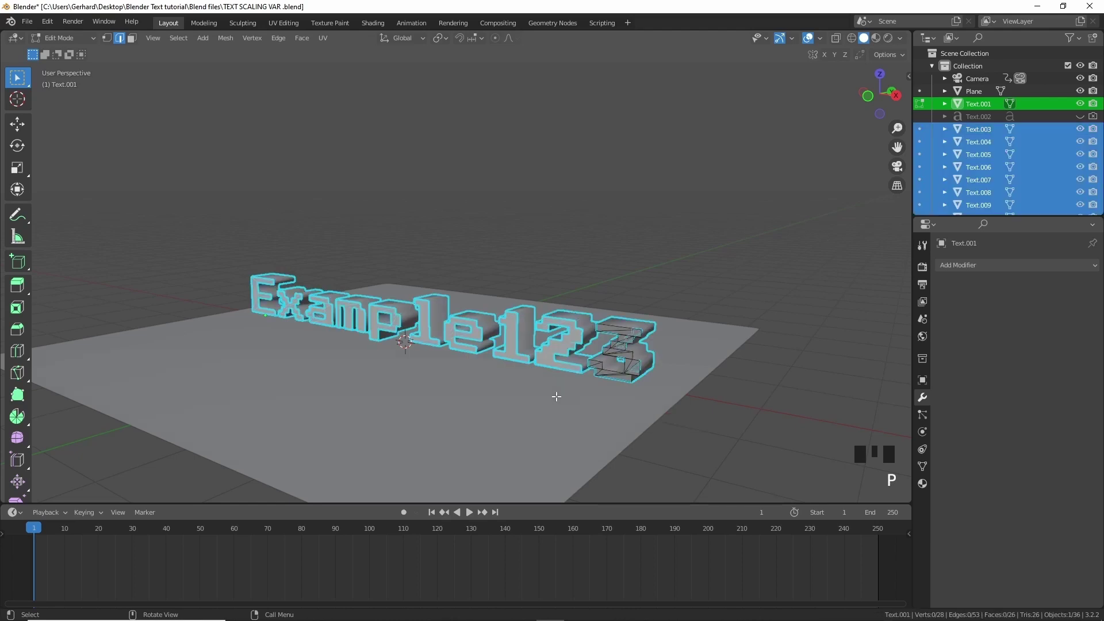
middle_click_drag(557, 396, 594, 395)
key("Tab")
- Select the ground plane and hide it
left_click(647, 339)
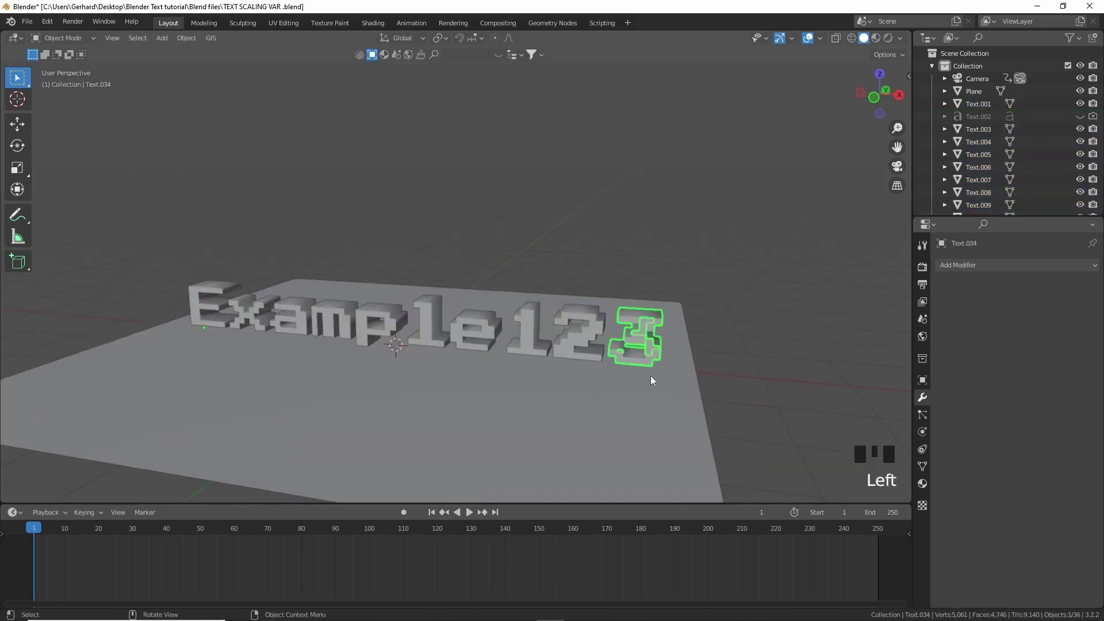
left_click(657, 316)
left_click(671, 356)
key("h")
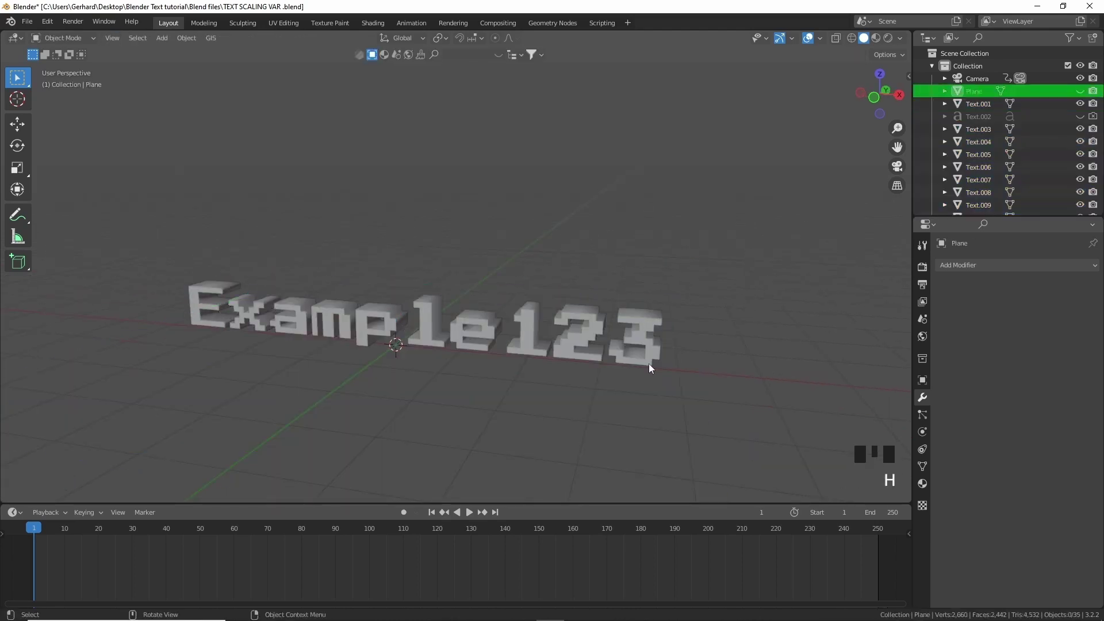
- Join the separate pieces of the digits 3, 2 and 1 into whole characters
left_click(648, 365)
left_click(658, 305)
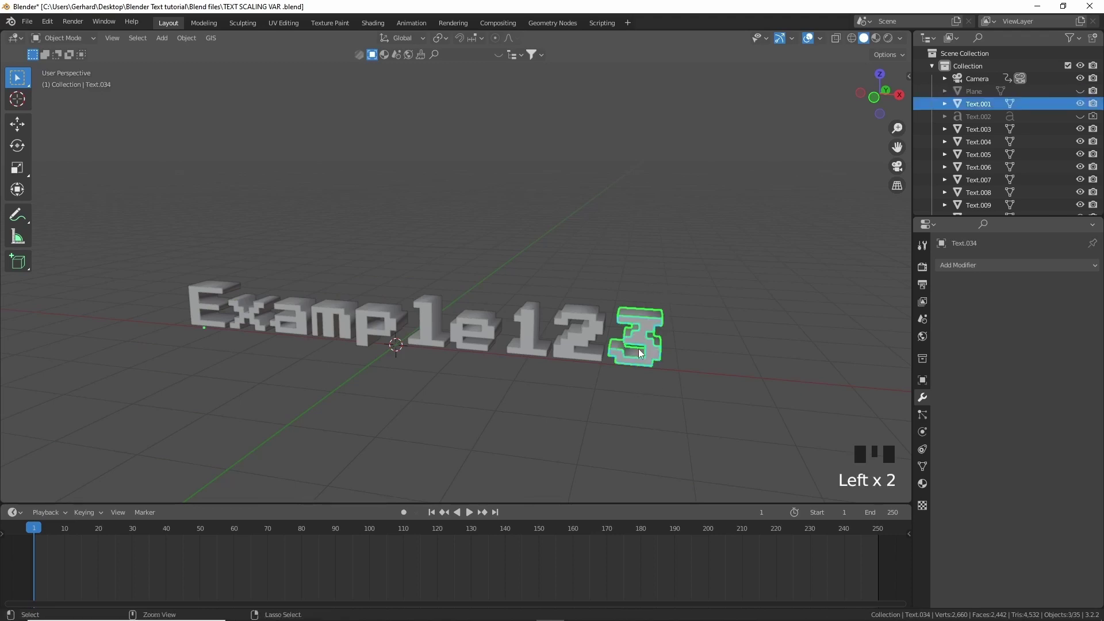
key("ctrl+j")
left_click(585, 336)
left_click(585, 335)
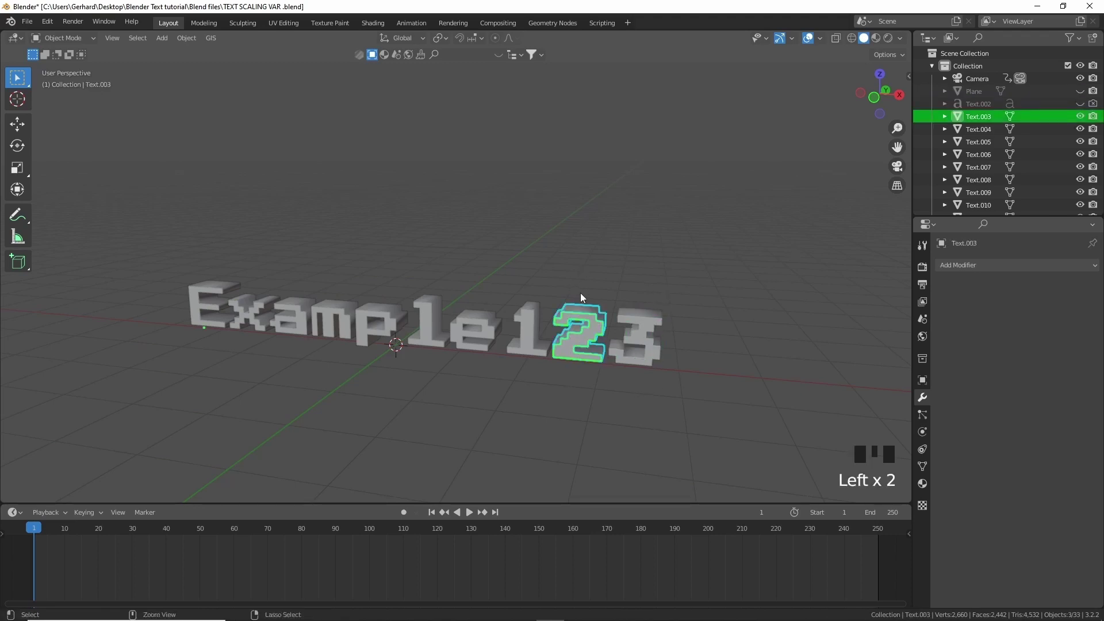
key("ctrl+j")
left_click(530, 351)
left_click(532, 296)
key("ctrl+j")
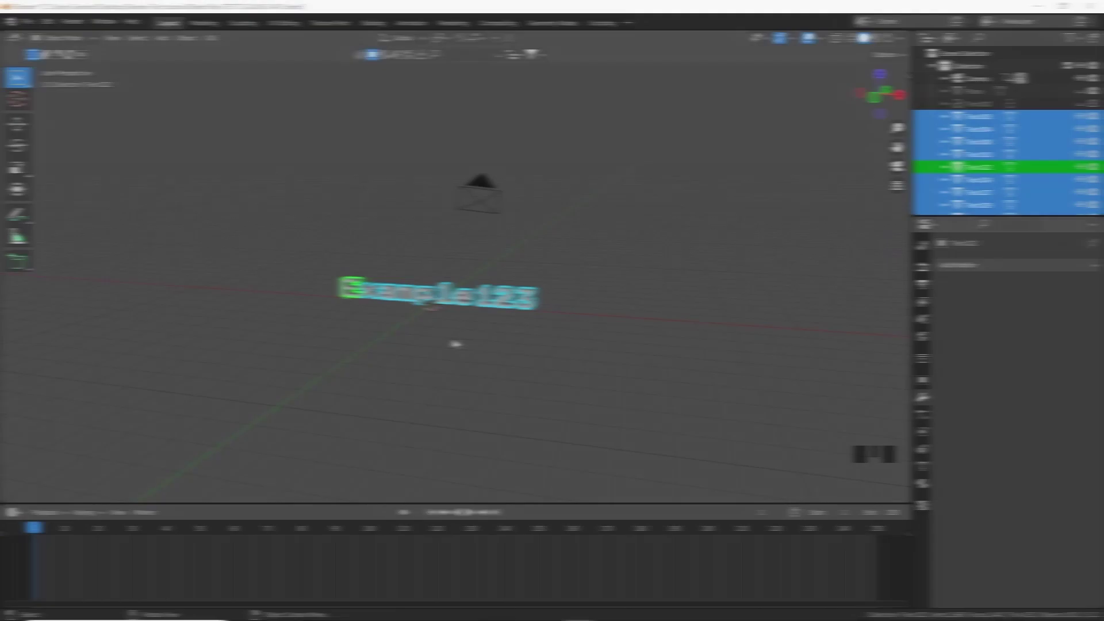
- Select all the letter objects and move them upward along Z
left_click(565, 306)
left_click(599, 303)
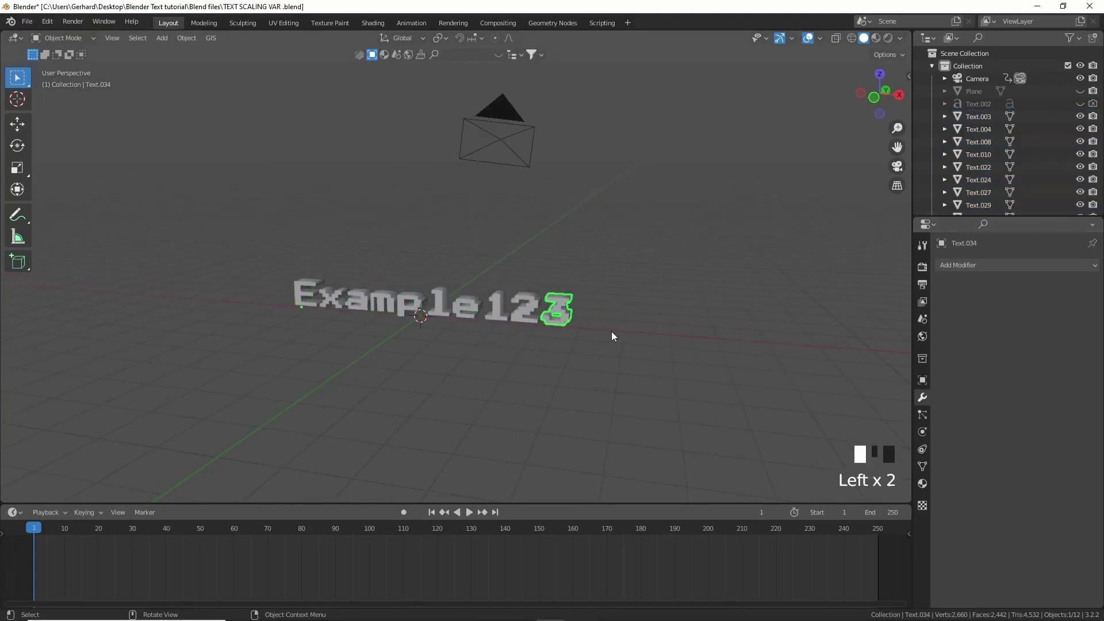
key("a")
key("g")
key("z")
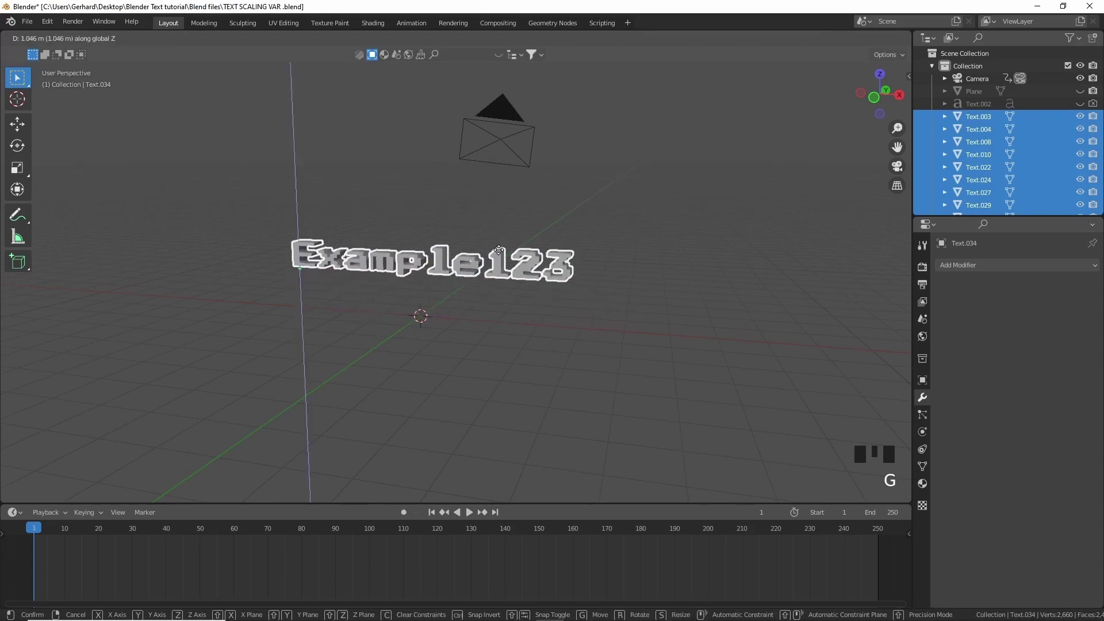
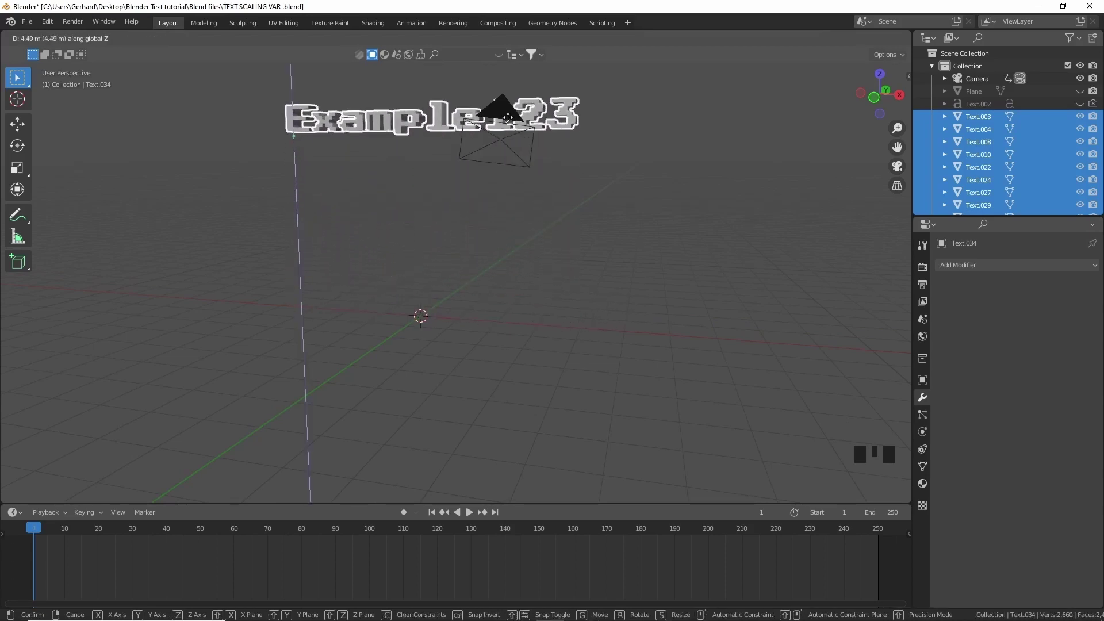
- Confirm the Example123 letters' raised Z position and deselect everything
left_click(508, 102)
middle_click_drag(508, 102, 603, 230)
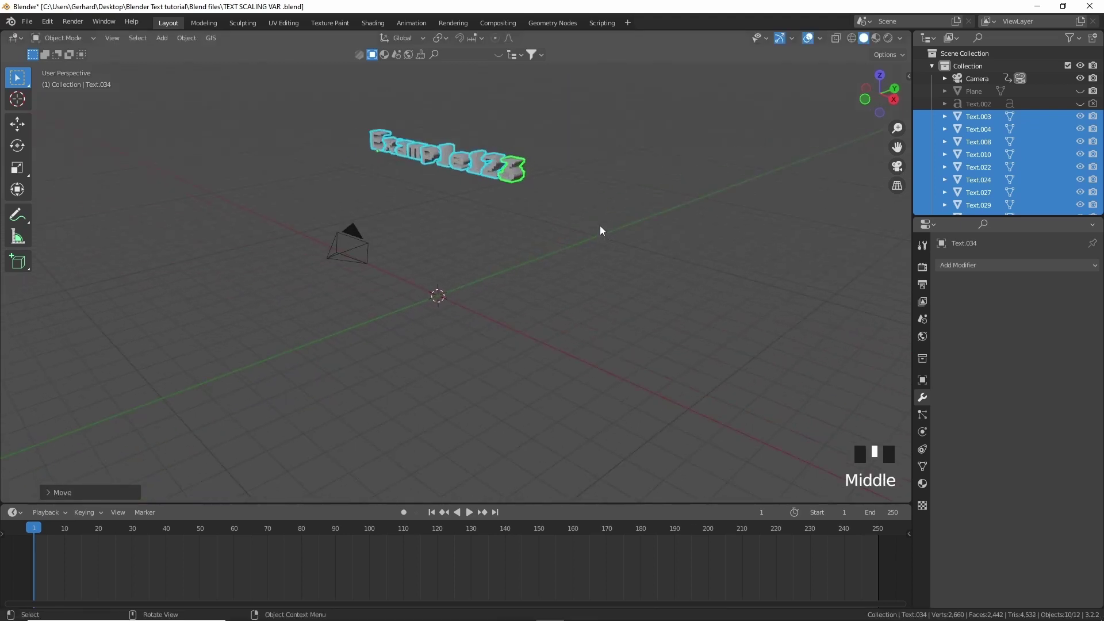
left_click(599, 225)
- Unhide the subdivided Plane and open it in Edit Mode with vertex selection
left_click(1079, 91)
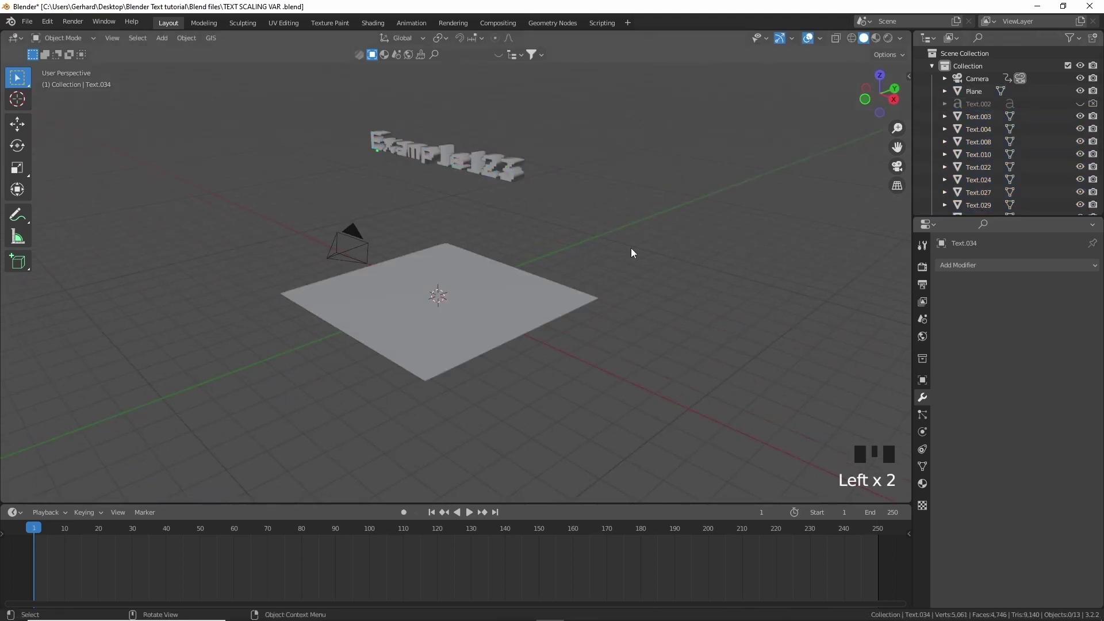
left_click(578, 294)
scroll(584, 275, "up", 2)
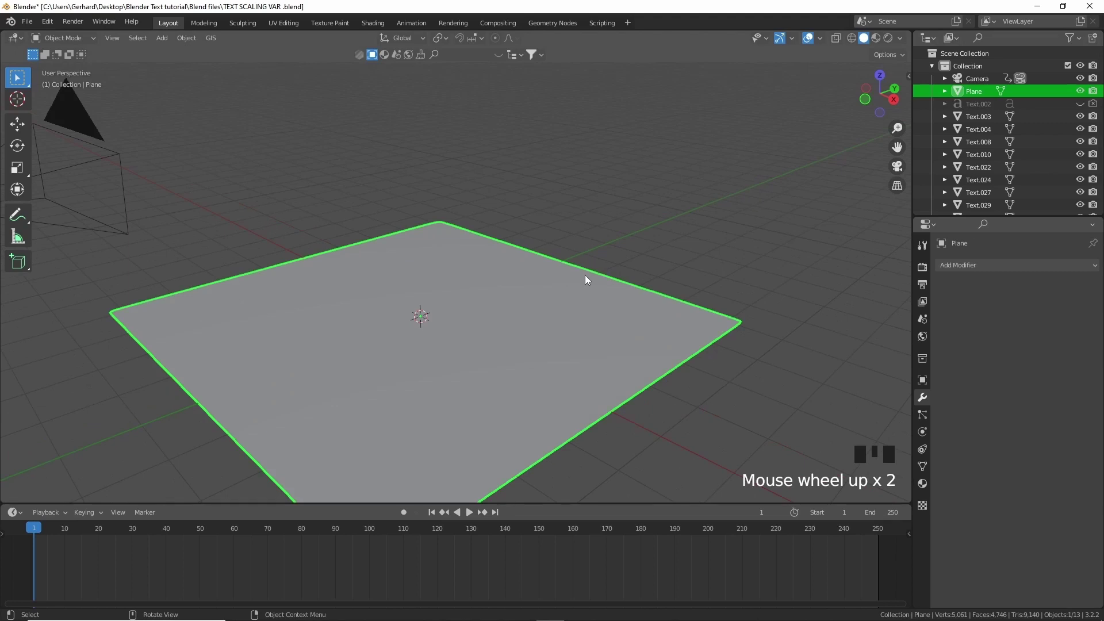
key("Tab")
middle_click_drag(625, 251, 421, 322)
key("1")
- Turn on Proportional Editing and pull a centre vertex up along Z into a bulge
left_click(400, 323)
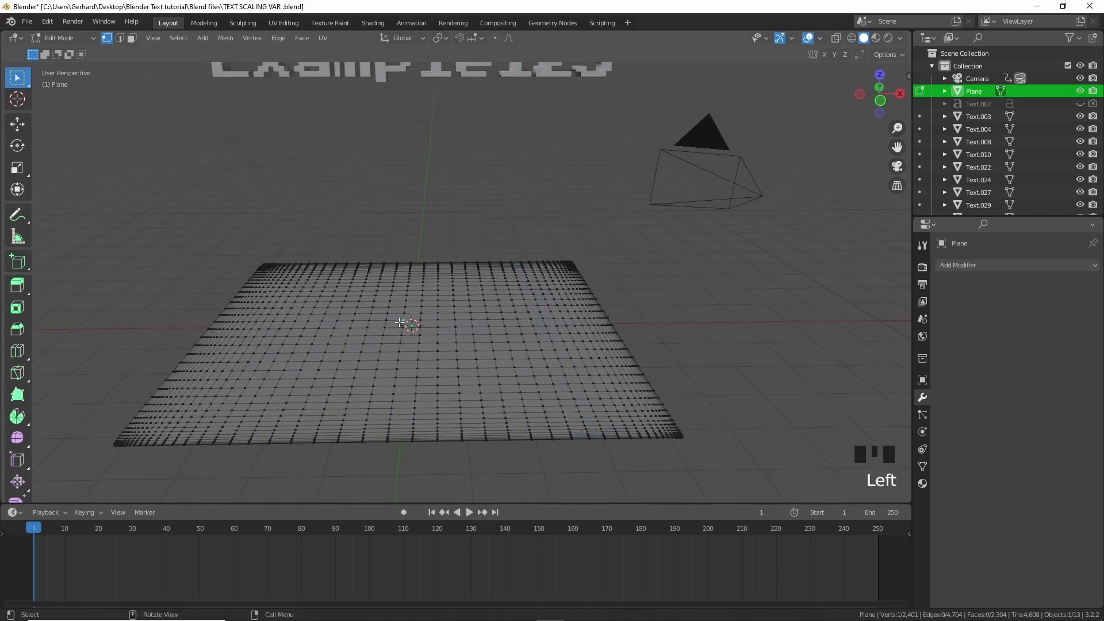
left_click(494, 38)
left_click(506, 39)
key("g")
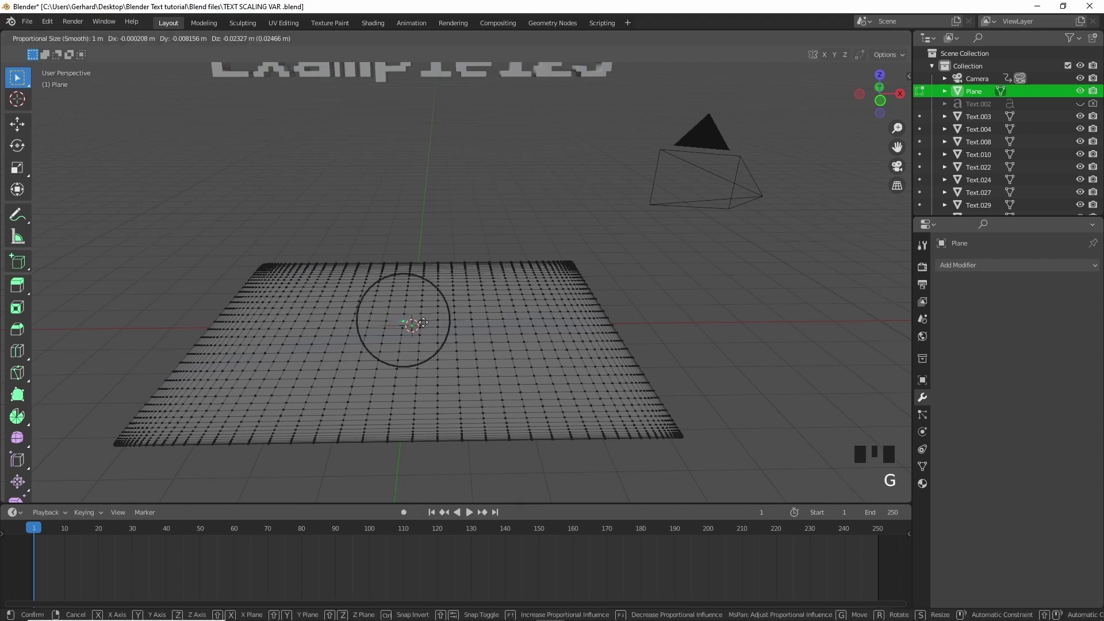
key("z")
scroll(428, 305, "down", 20)
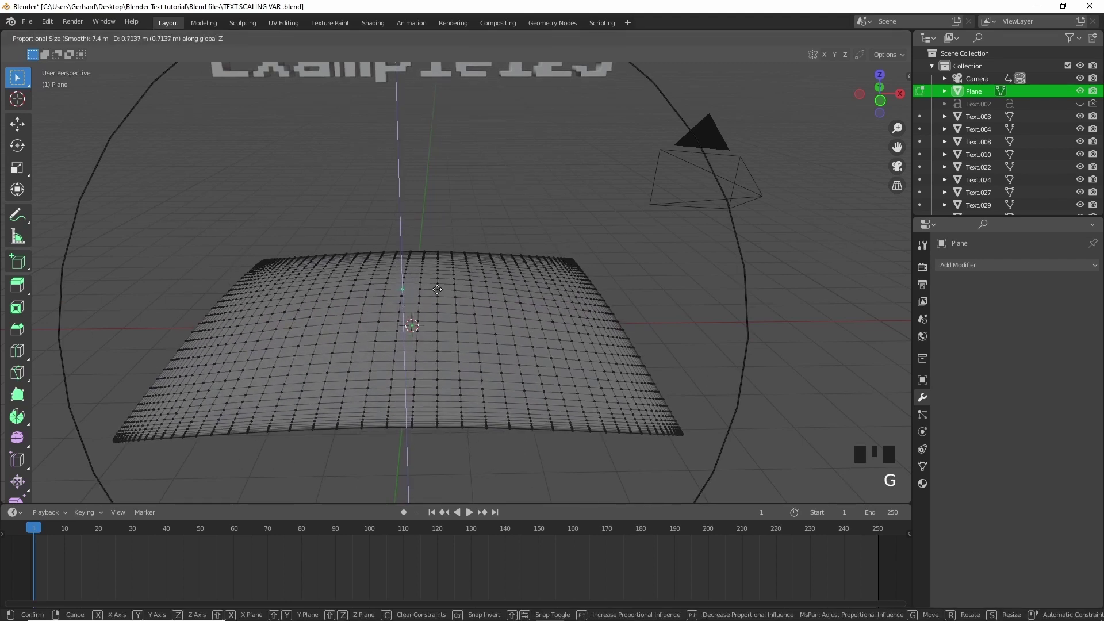
scroll(435, 282, "up", 7)
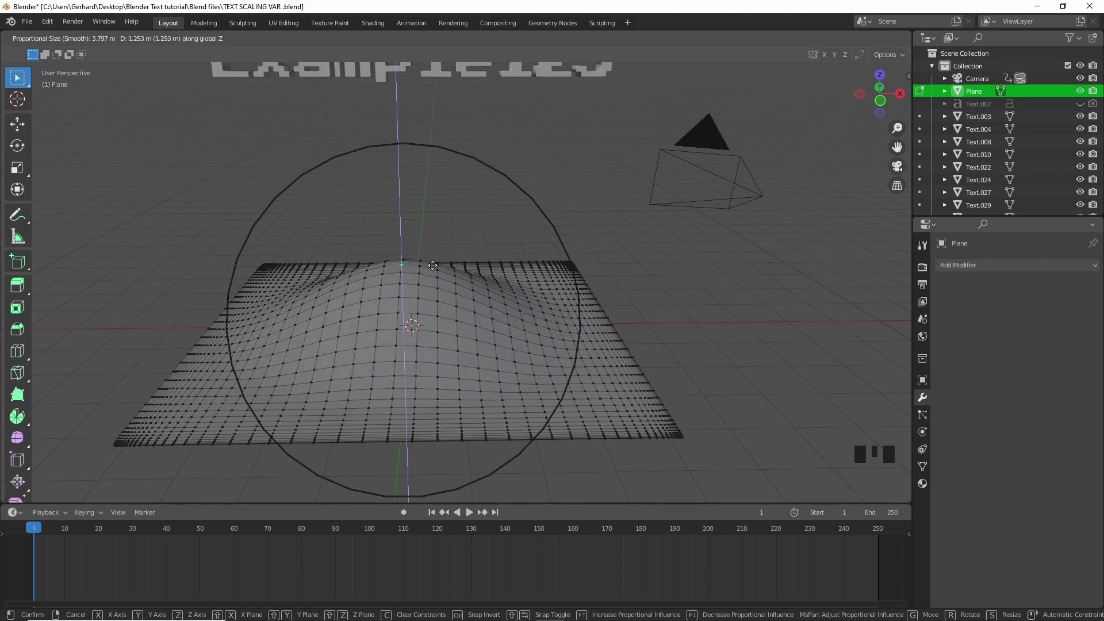
scroll(433, 265, "down", 6)
left_click(506, 282)
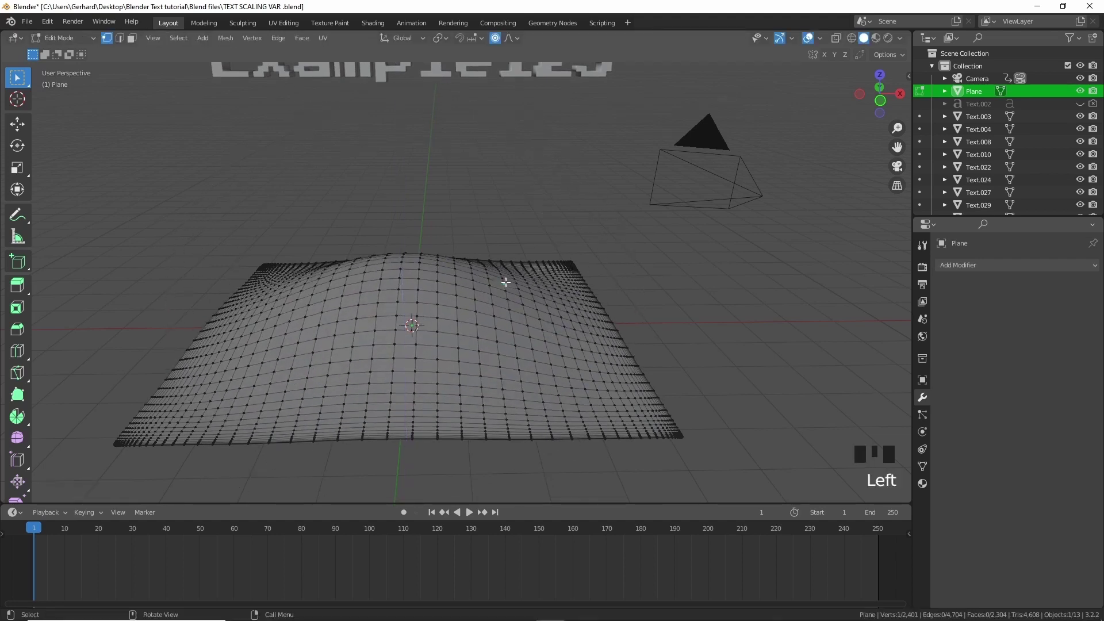
- Widen and reshape the centre bulge, then try a soft move on a nearby vertex
key("g")
scroll(523, 295, "up", 5)
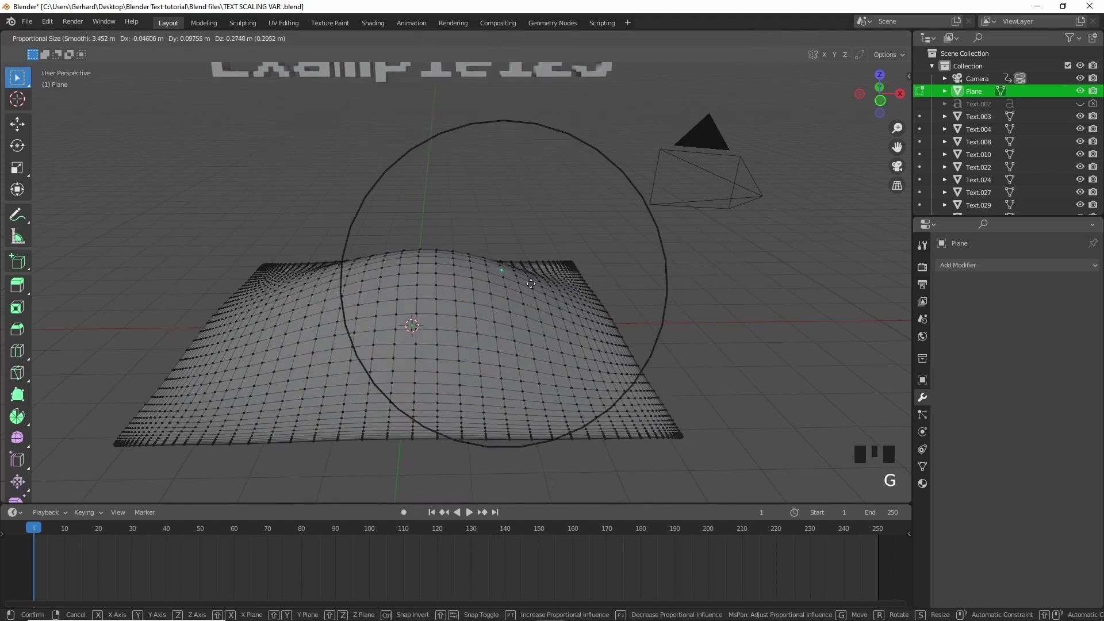
scroll(522, 294, "up", 2)
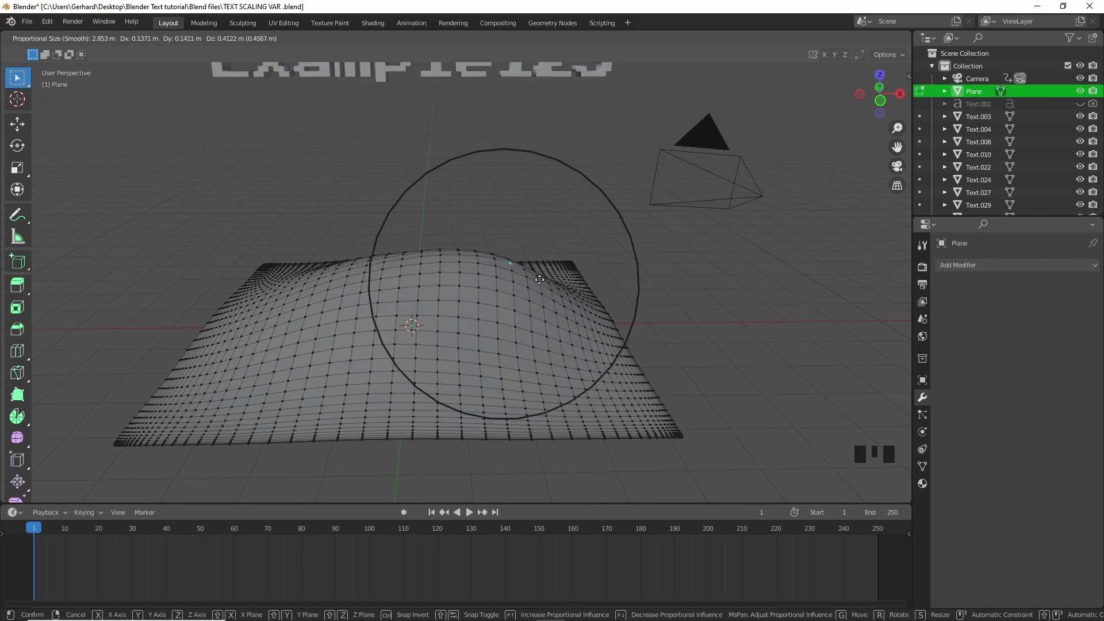
left_click(521, 282)
left_click(332, 320)
key("g")
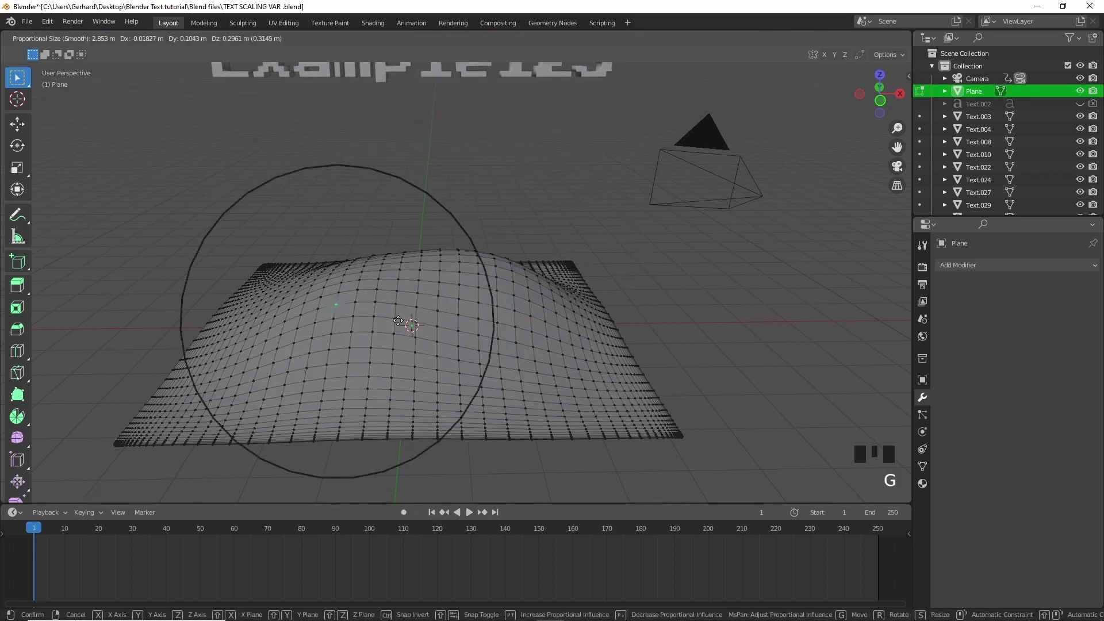
scroll(356, 315, "up", 3)
right_click(382, 323)
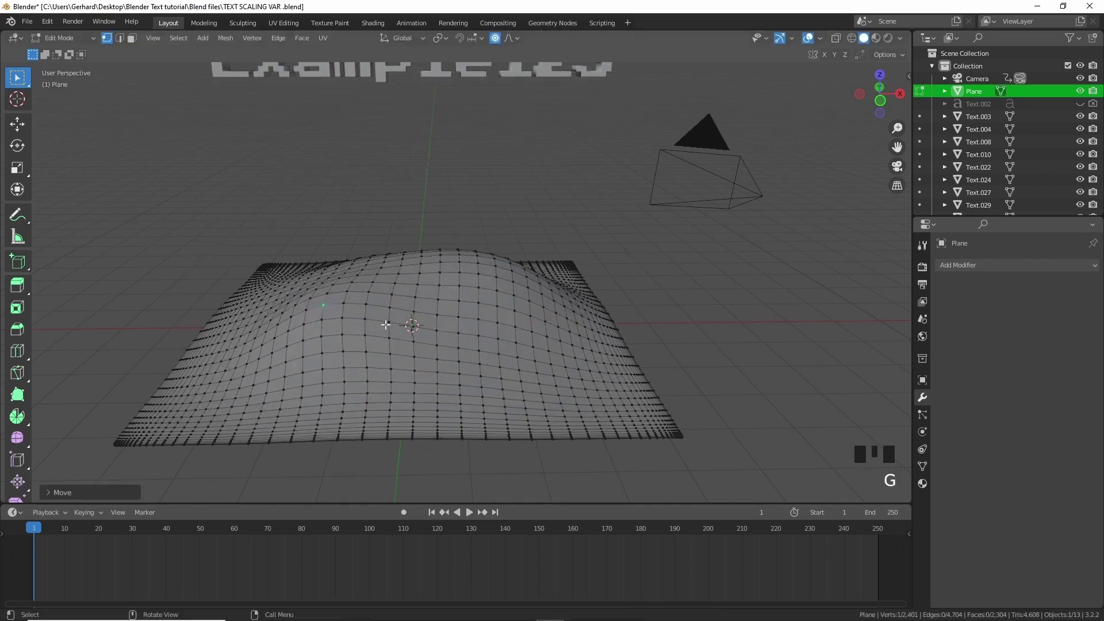
- Raise soft rounded mounds along the plane's left side
left_click(330, 276)
key("g")
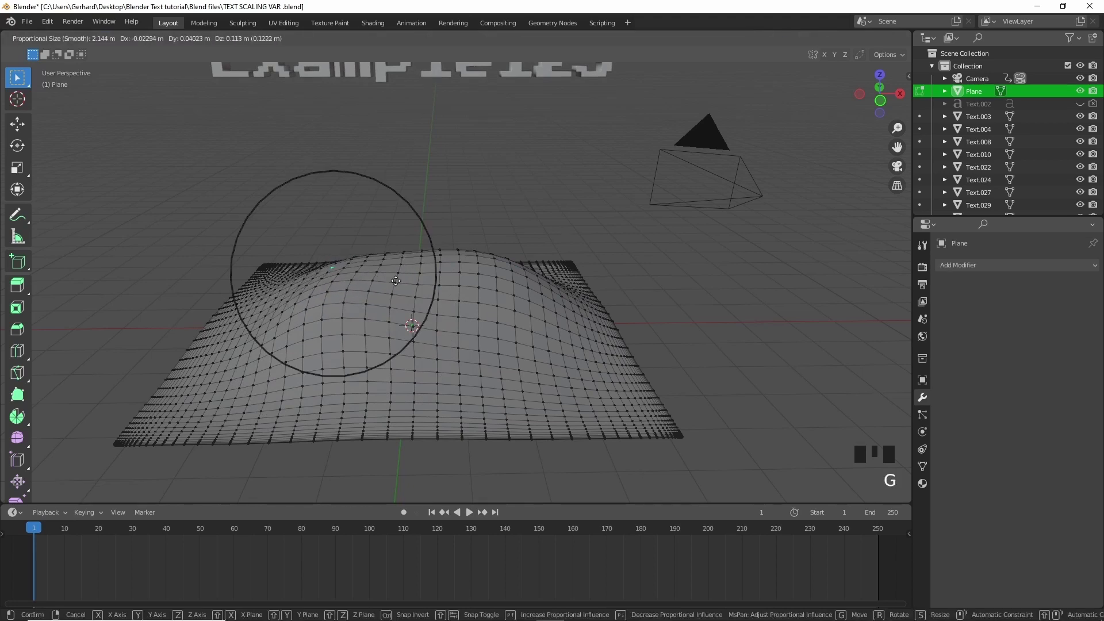
right_click(376, 272)
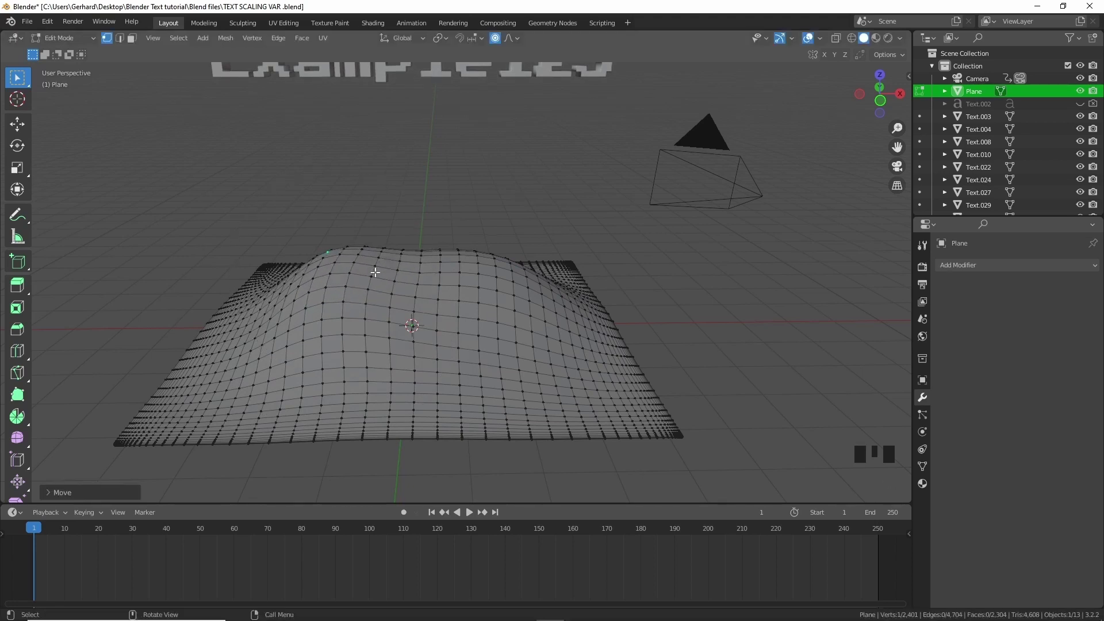
left_click(247, 301)
key("g")
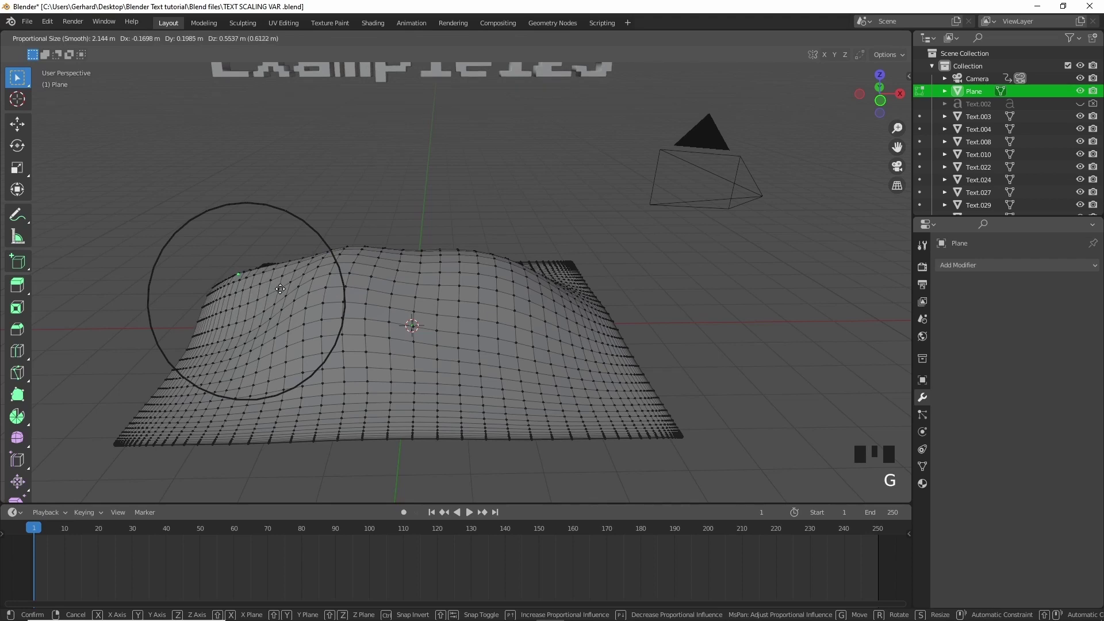
left_click(281, 288)
key("g")
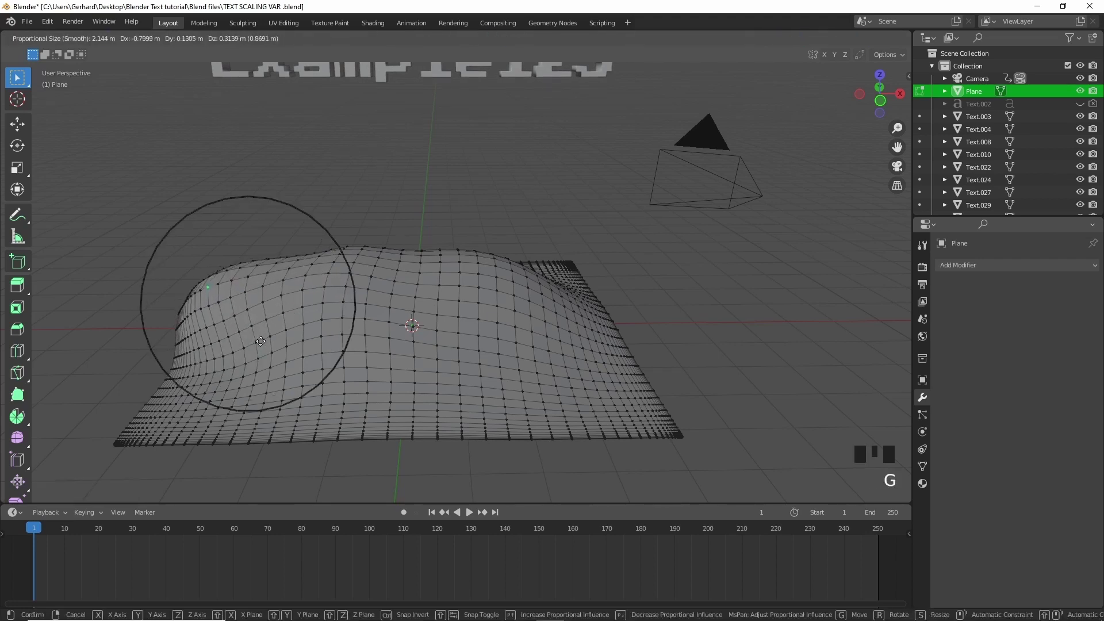
left_click(301, 339)
- Pull up raised bumps at the plane's back-right corner
double_click(528, 286)
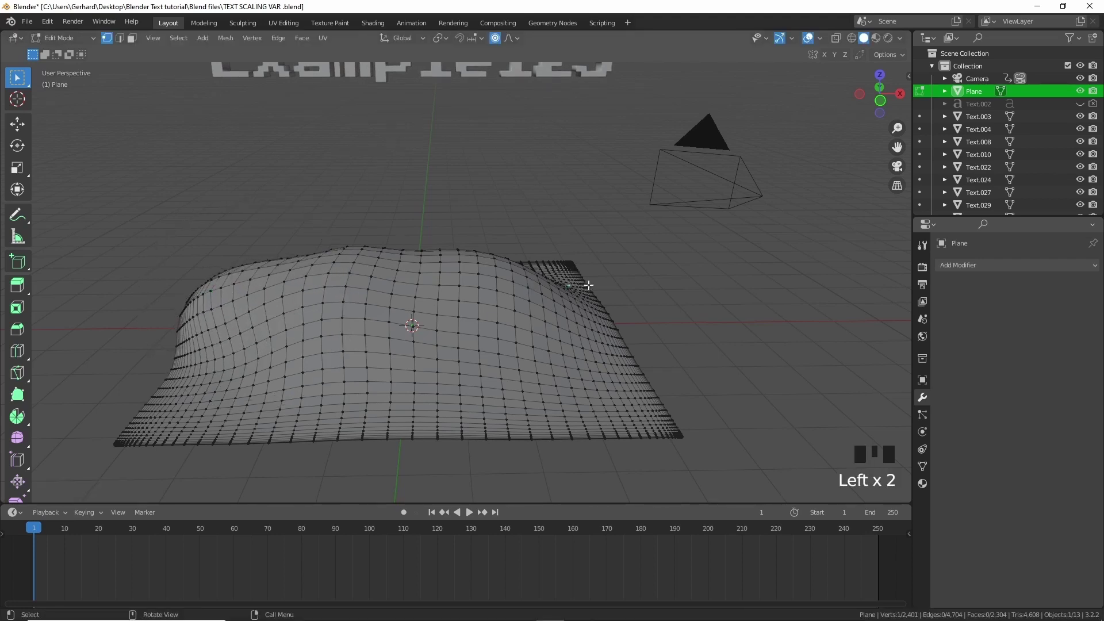
key("g")
left_click(590, 268)
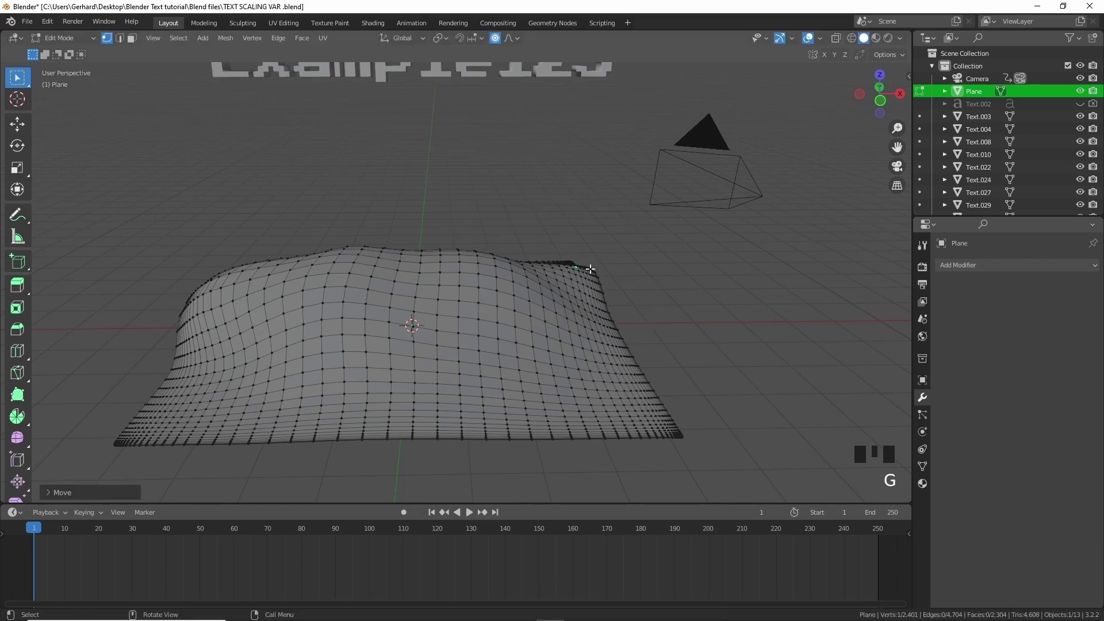
double_click(546, 273)
key("g")
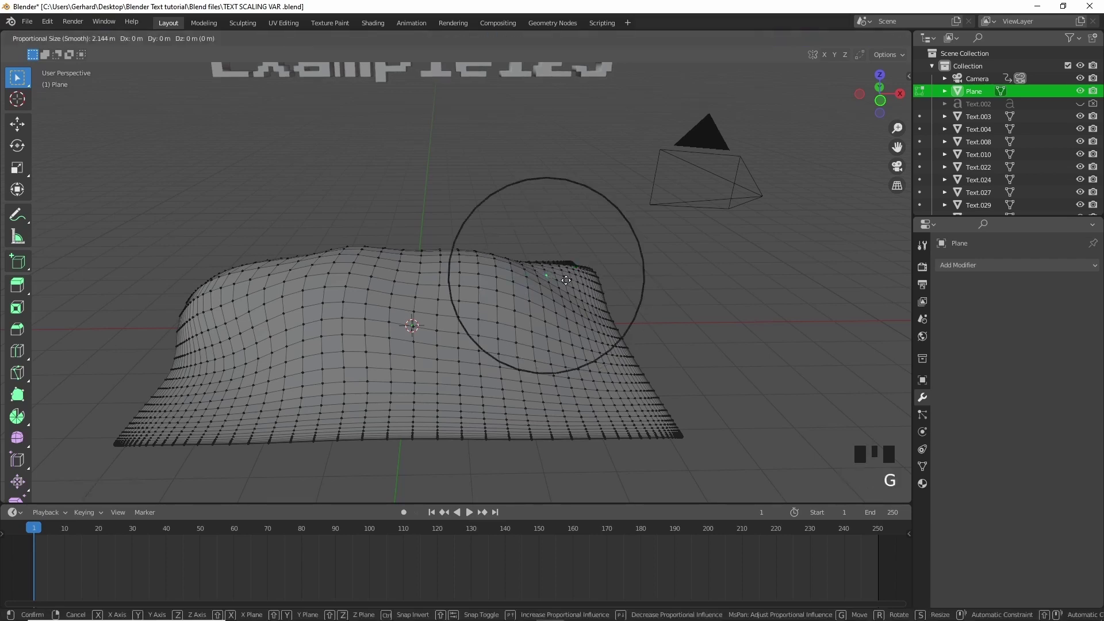
left_click(567, 264)
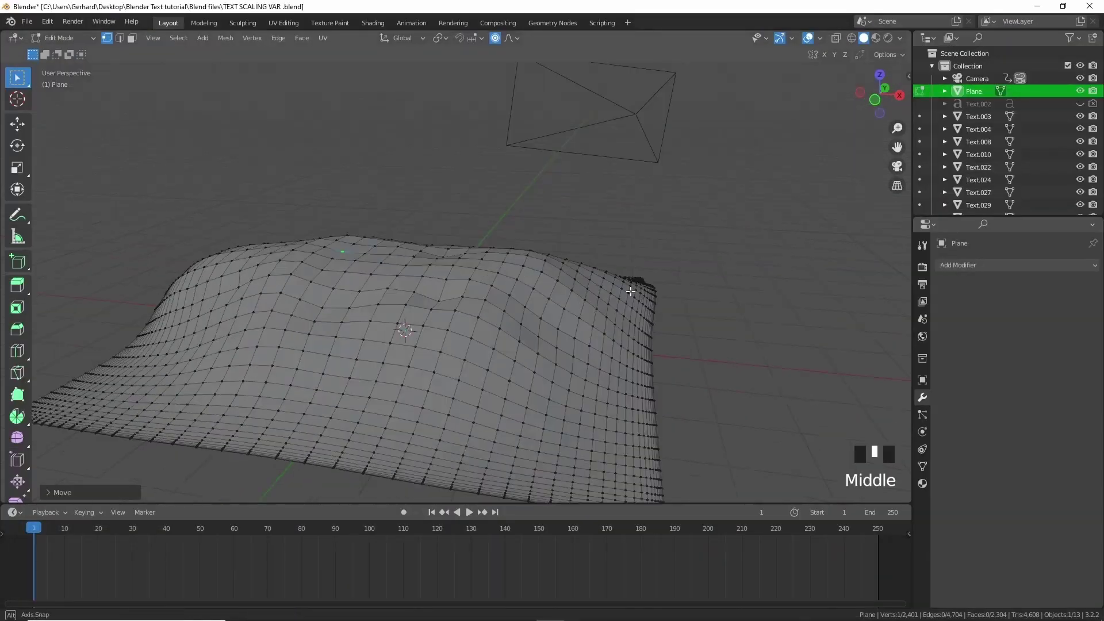
- Return the bumpy Plane to Object Mode
middle_click_drag(631, 292, 664, 285)
key("Tab")
right_click(625, 306)
mouse_move(626, 299)
key("Escape")
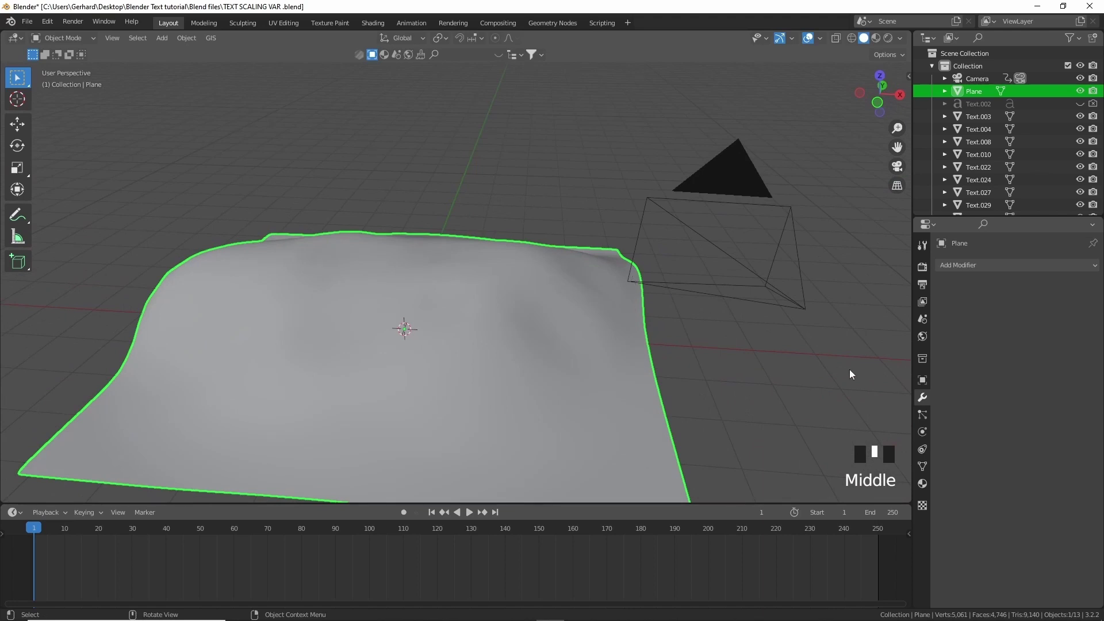
- Add Rigid Body physics to the Plane and set its type to Passive
left_click(922, 414)
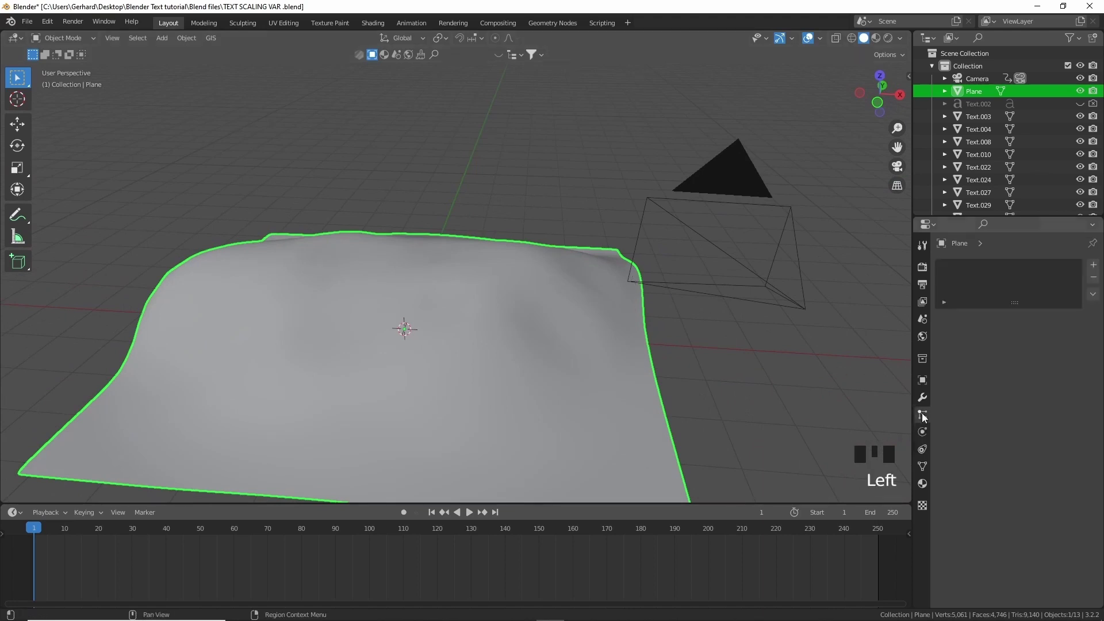
left_click(922, 432)
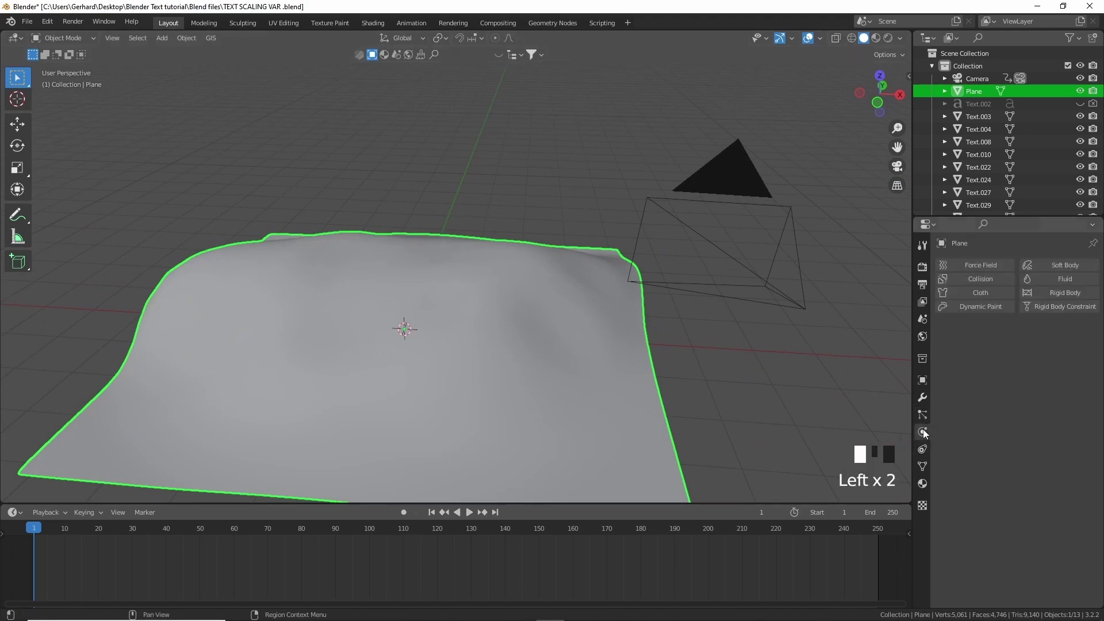
left_click(1058, 295)
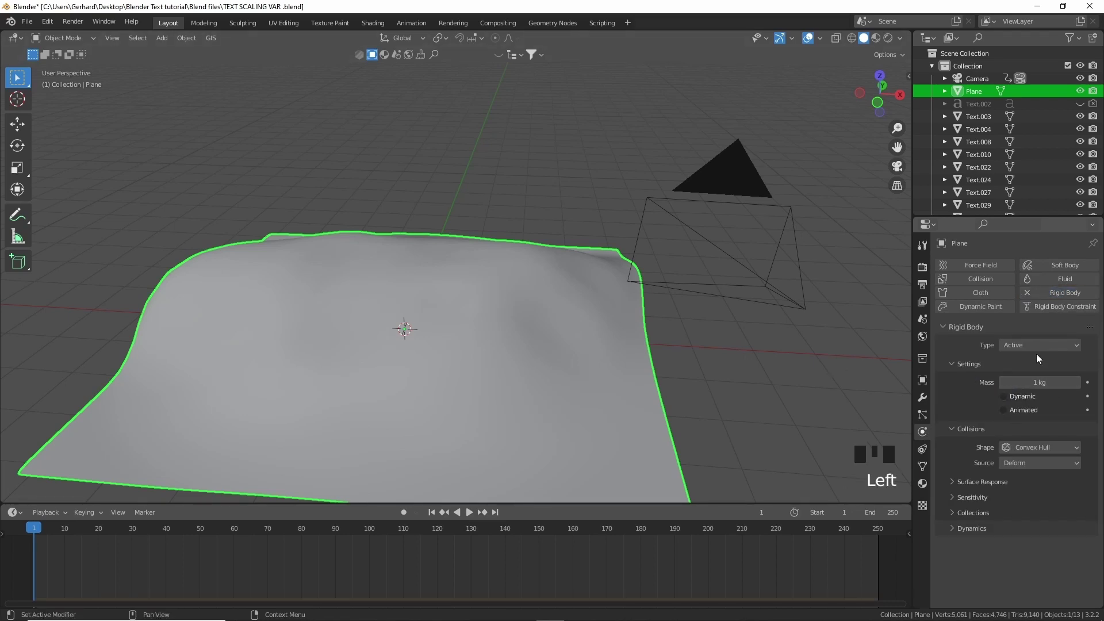
left_click_drag(1039, 346, 1034, 368)
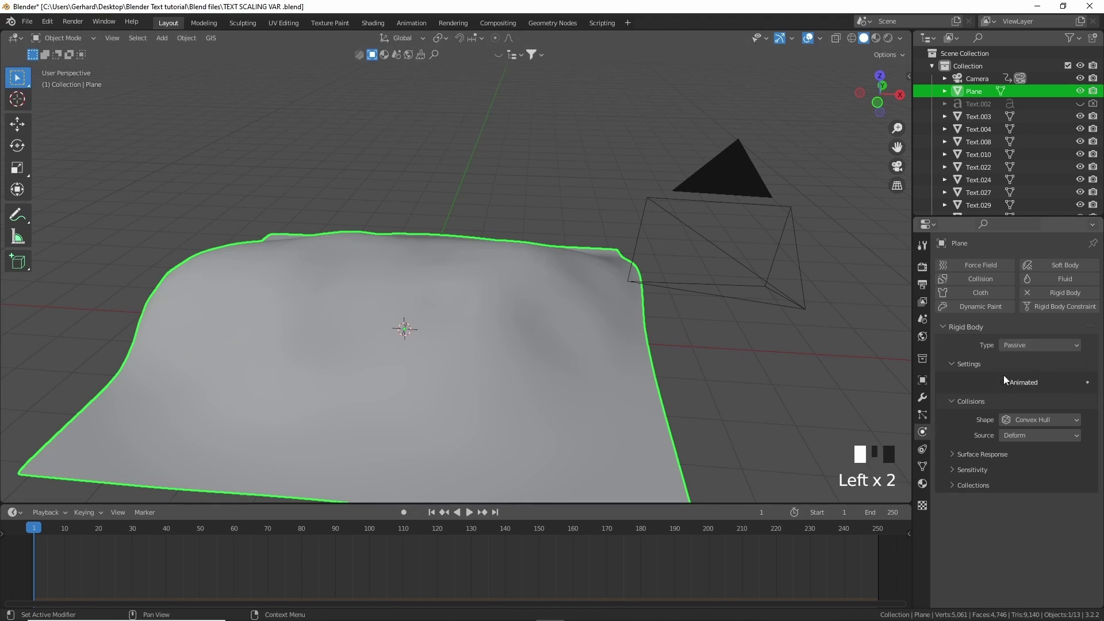
middle_click_drag(653, 291, 335, 193)
- Select the 'p' letter and set its origin to geometry
left_click(431, 183)
middle_click_drag(432, 181, 481, 232)
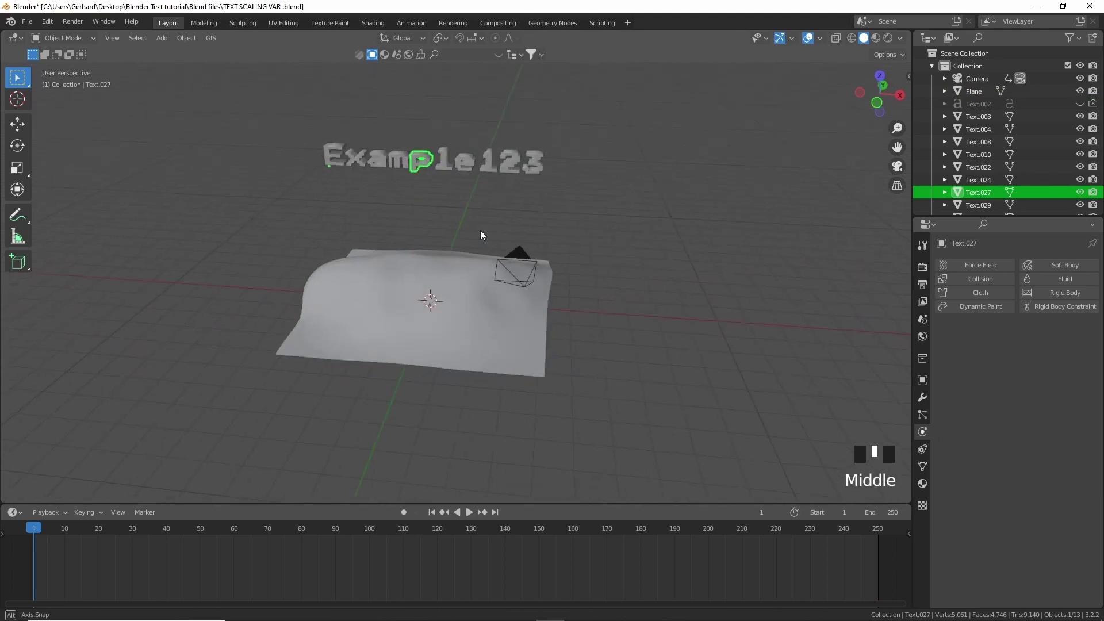
scroll(484, 220, "up", 2)
scroll(536, 312, "up", 1)
scroll(536, 312, "up", 1)
right_click(452, 229)
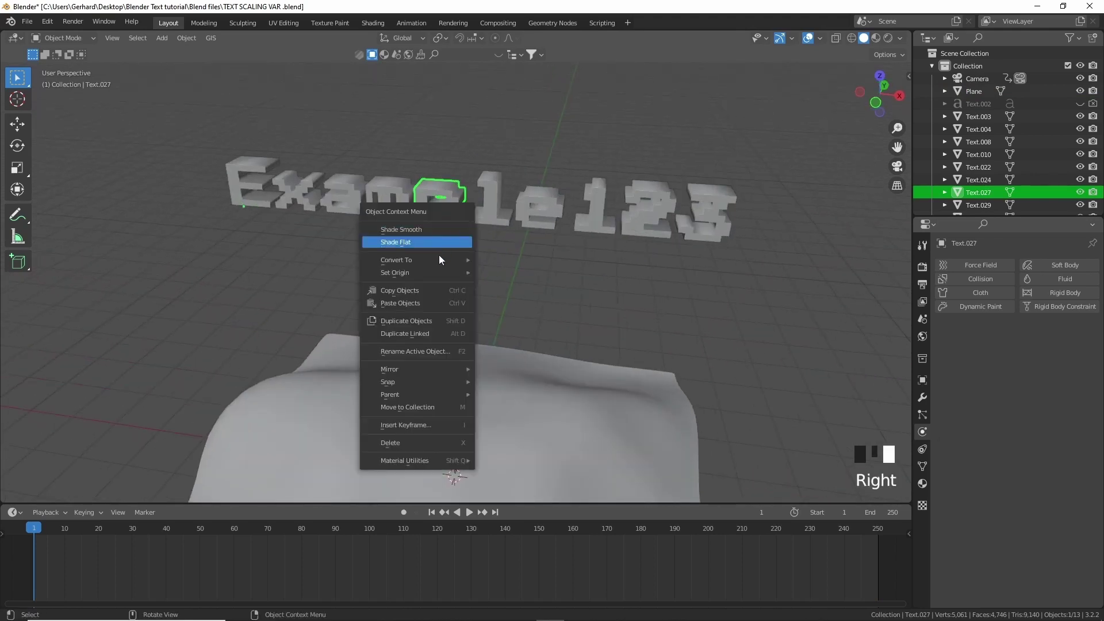
mouse_move(437, 272)
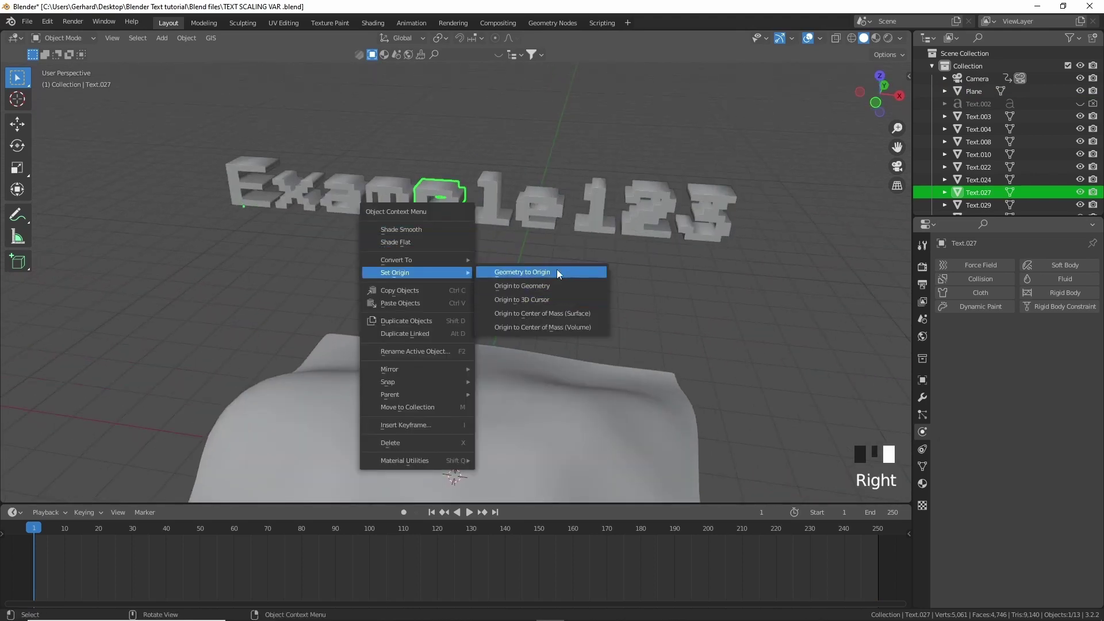
left_click(551, 286)
- Apply rotation and scale to the 'p' letter
scroll(491, 270, "up", 2)
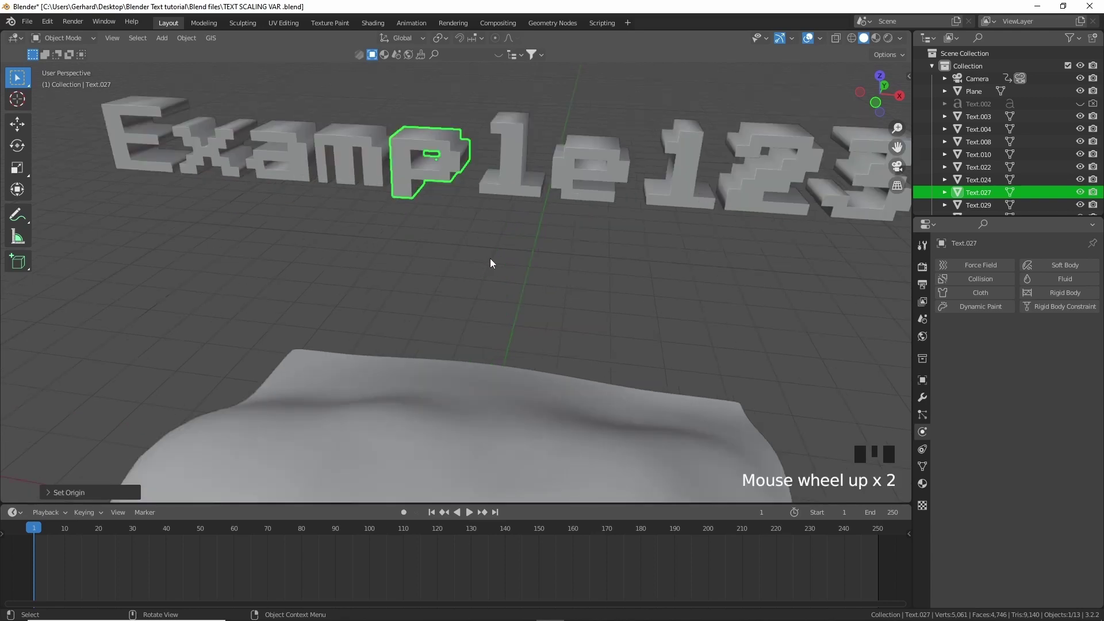
key("ctrl+a")
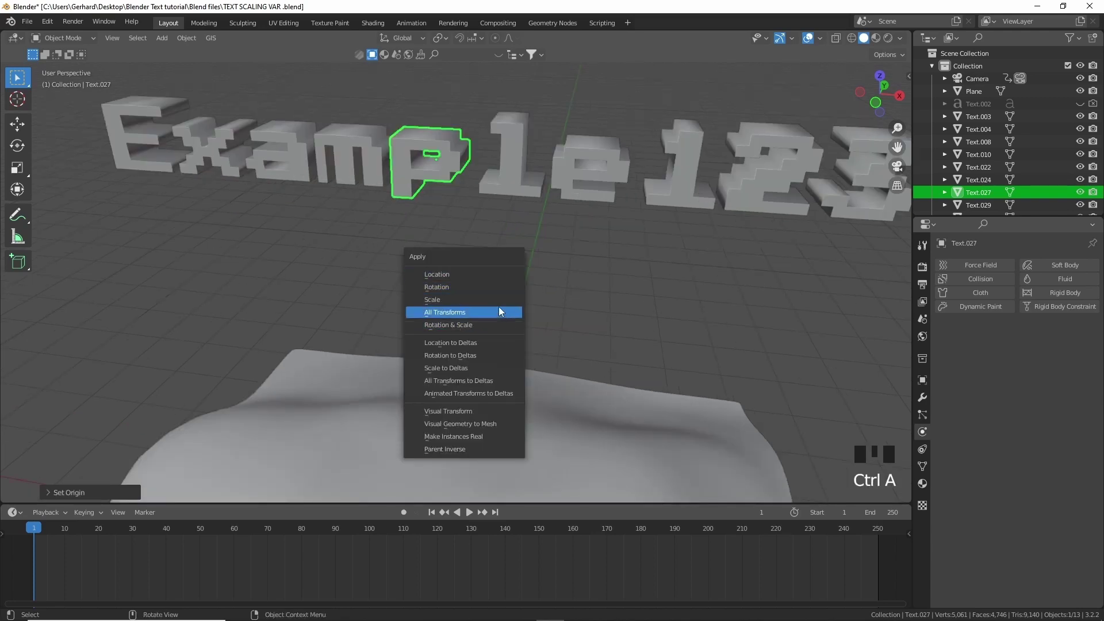
left_click(489, 325)
middle_click_drag(513, 315, 537, 298)
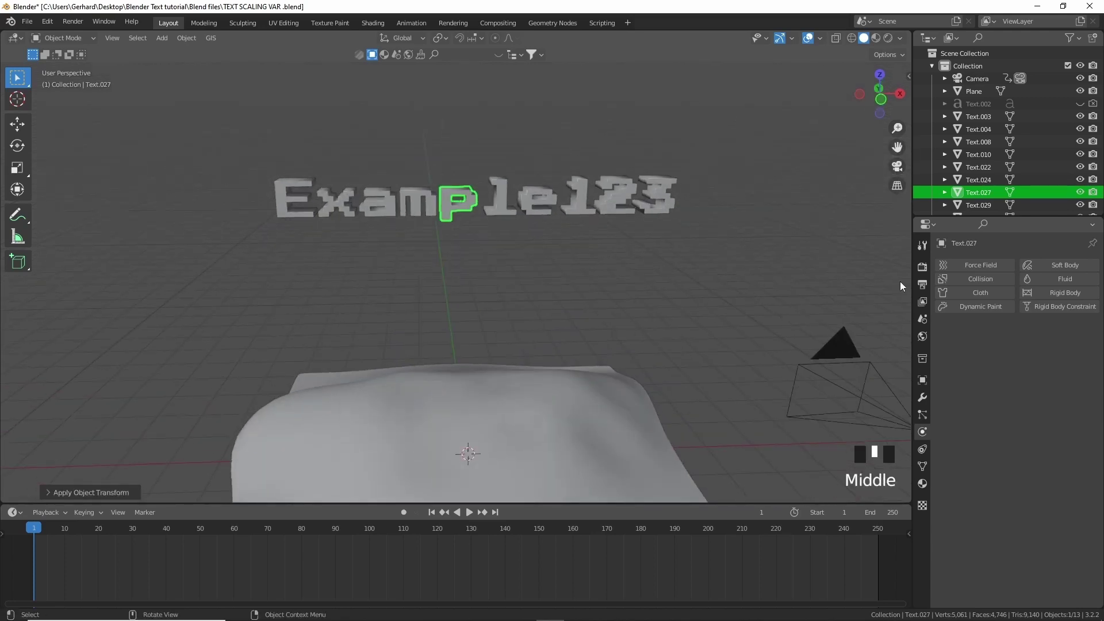
middle_click_drag(748, 326, 764, 321)
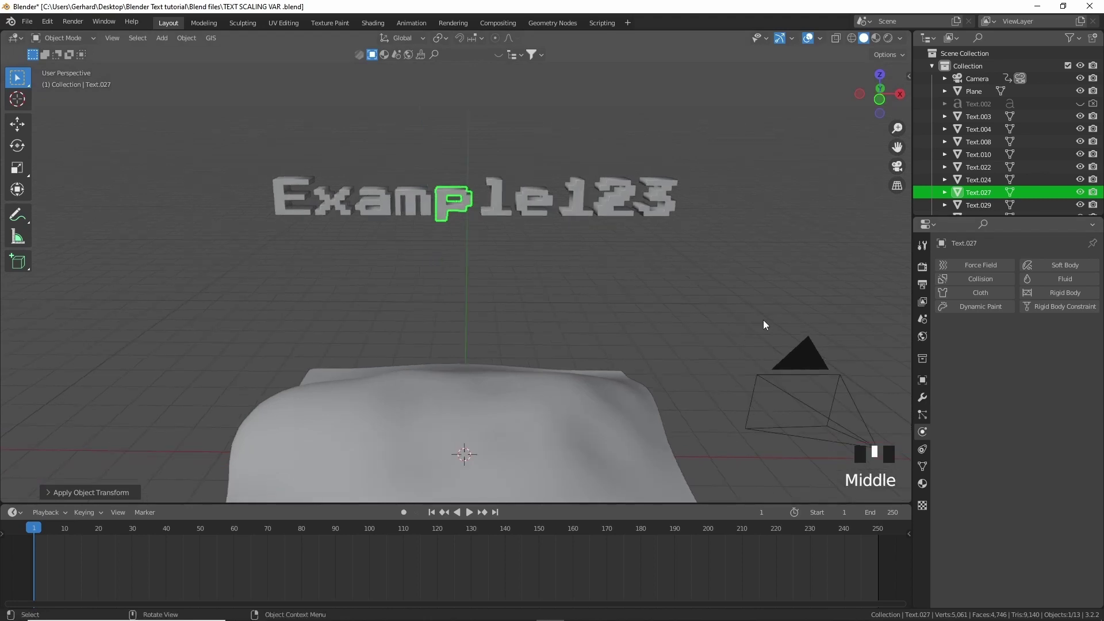
- Make the 'p' letter a 5 kg rigid body, test its fall, and rewind to frame 1
left_click(1067, 292)
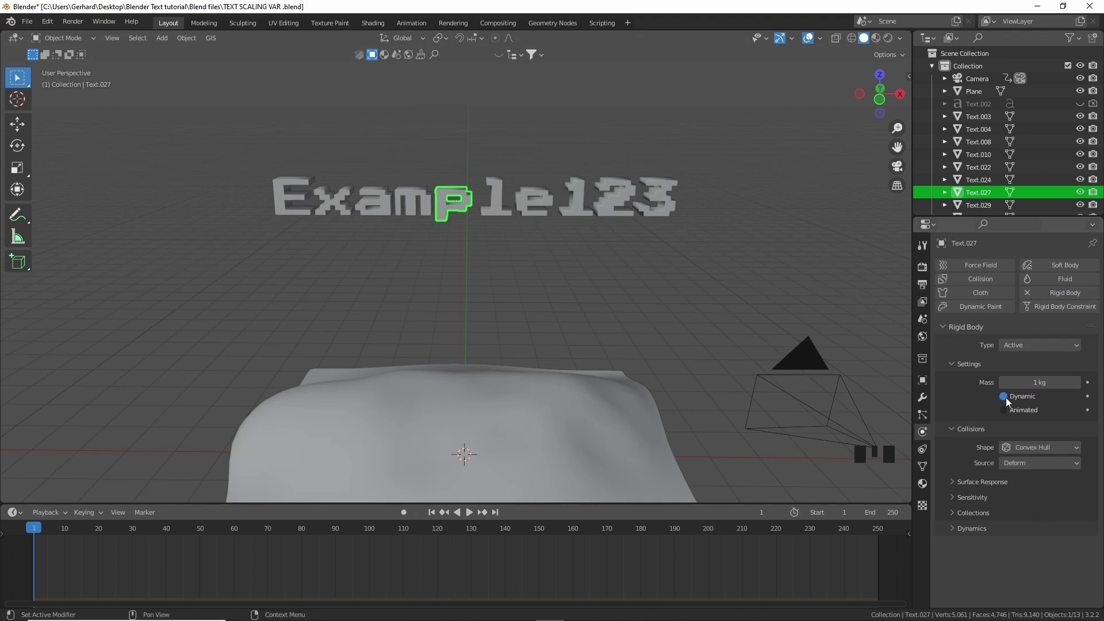
left_click(1039, 382)
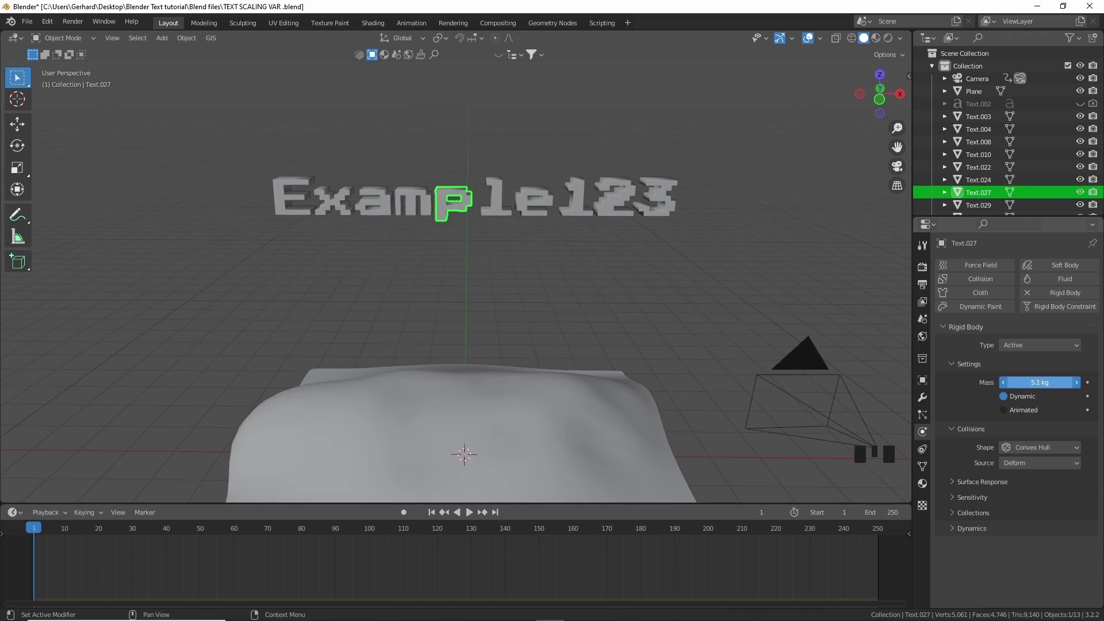
scroll(771, 341, "down", 4)
middle_click_drag(771, 340, 562, 295)
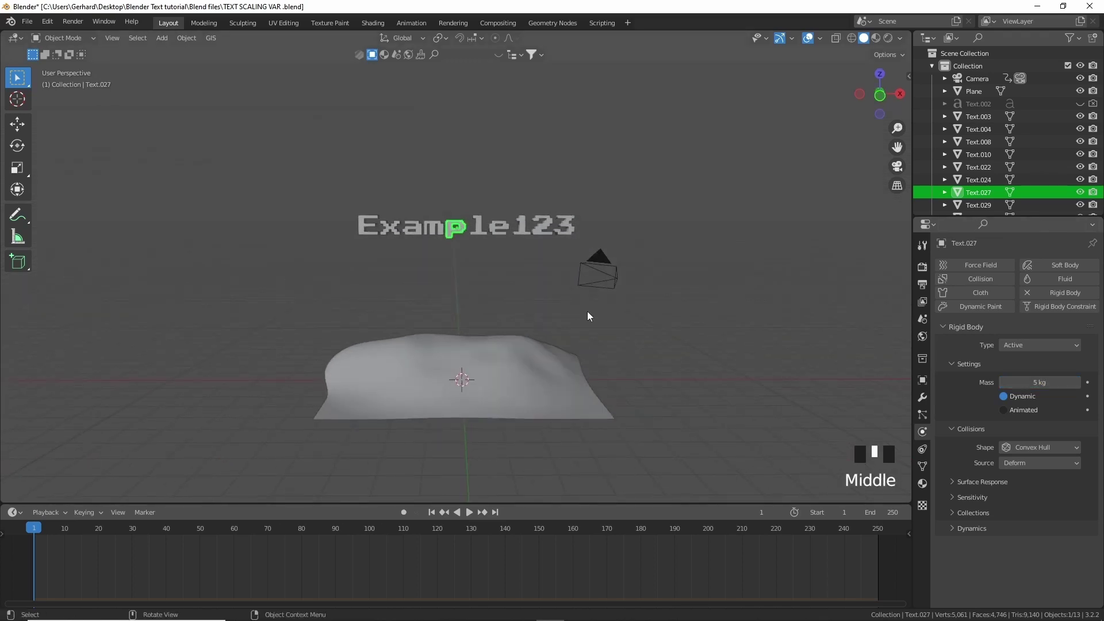
key("space")
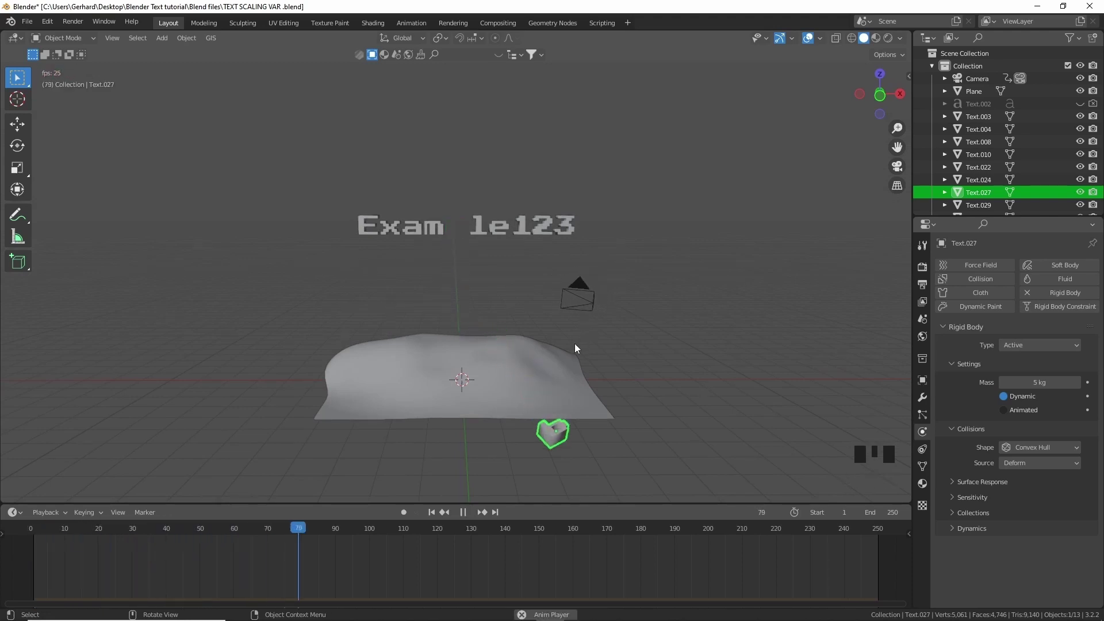
key("space")
left_click_drag(328, 528, 37, 524)
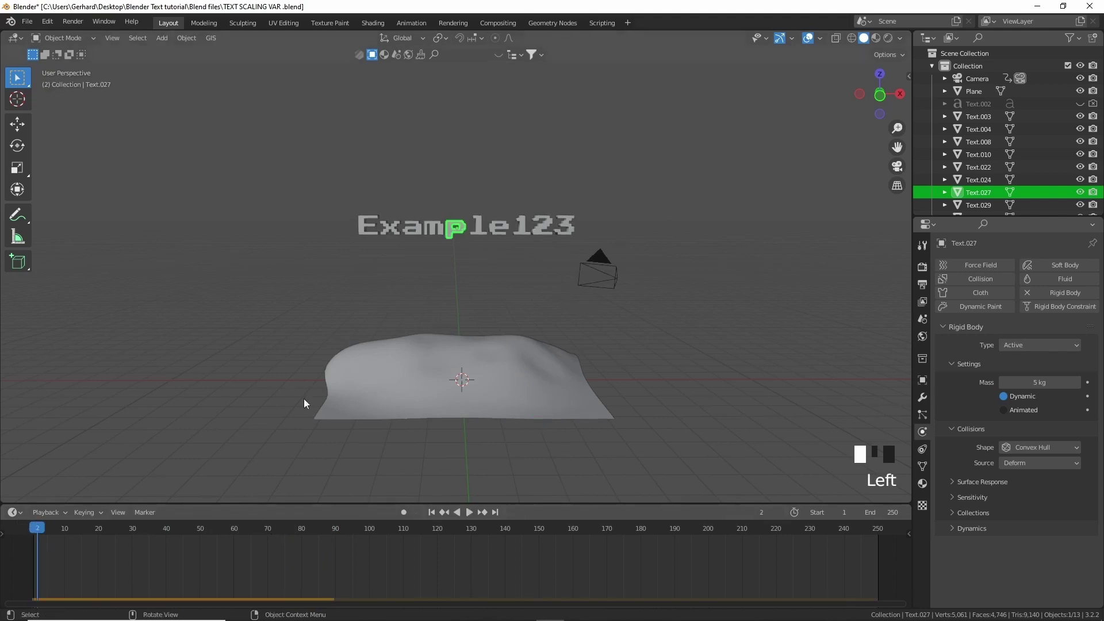
- Play the simulation to watch all Example123 letters fall, stopping at frame 88
left_click(369, 224)
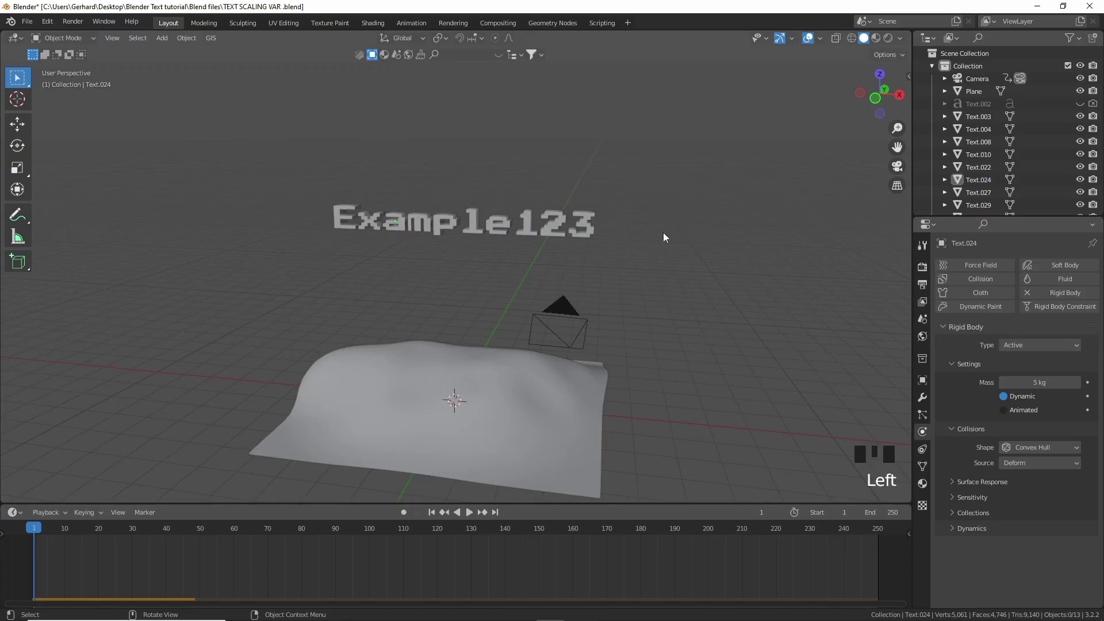
left_click_drag(623, 260, 268, 144)
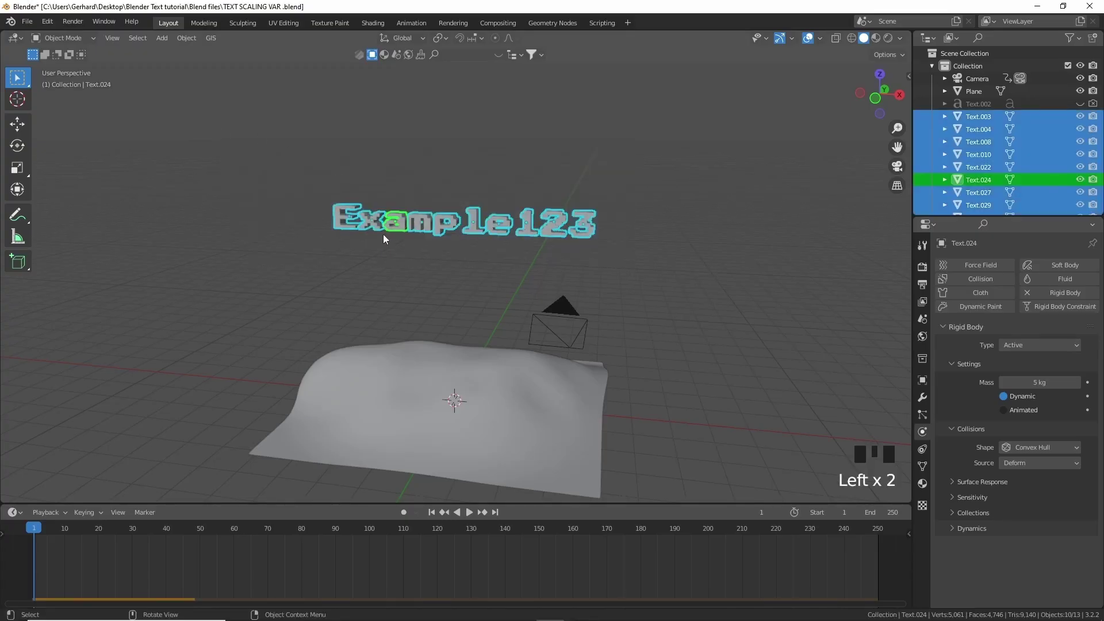
left_click(526, 278)
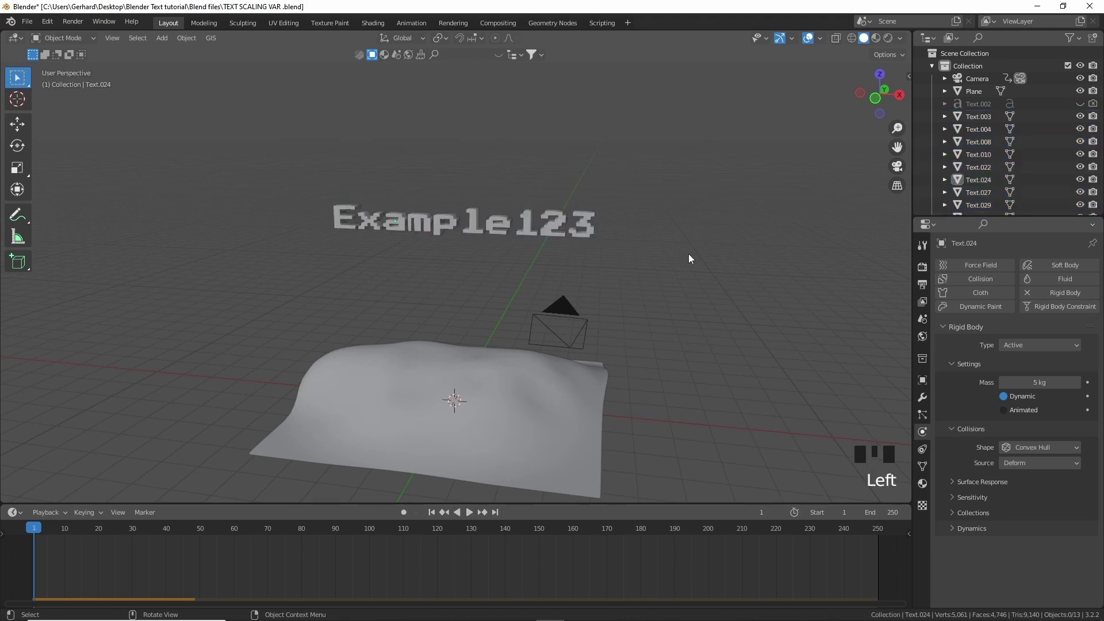
middle_click_drag(689, 254, 712, 267)
scroll(727, 272, "down", 4)
key("space")
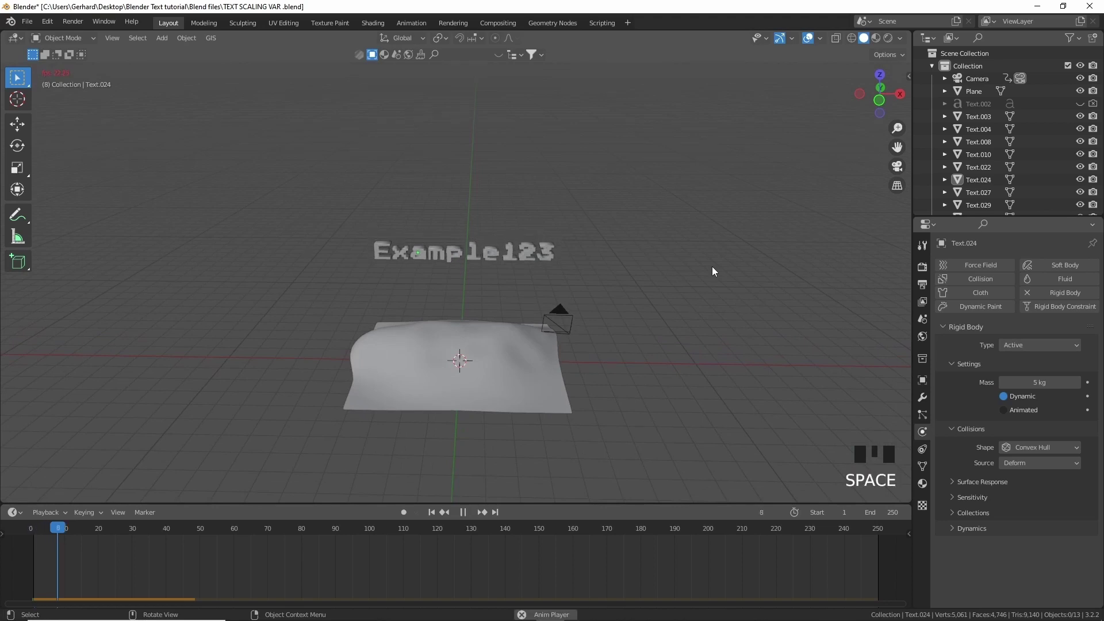
scroll(665, 382, "up", 2)
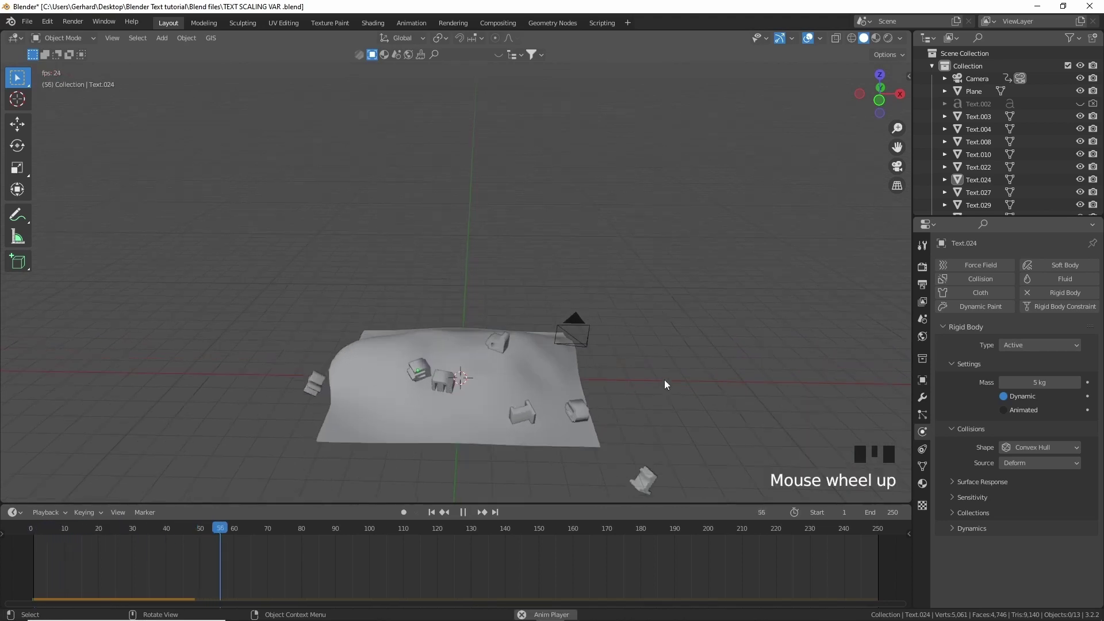
scroll(668, 377, "down", 1)
middle_click_drag(667, 377, 598, 361)
key("space")
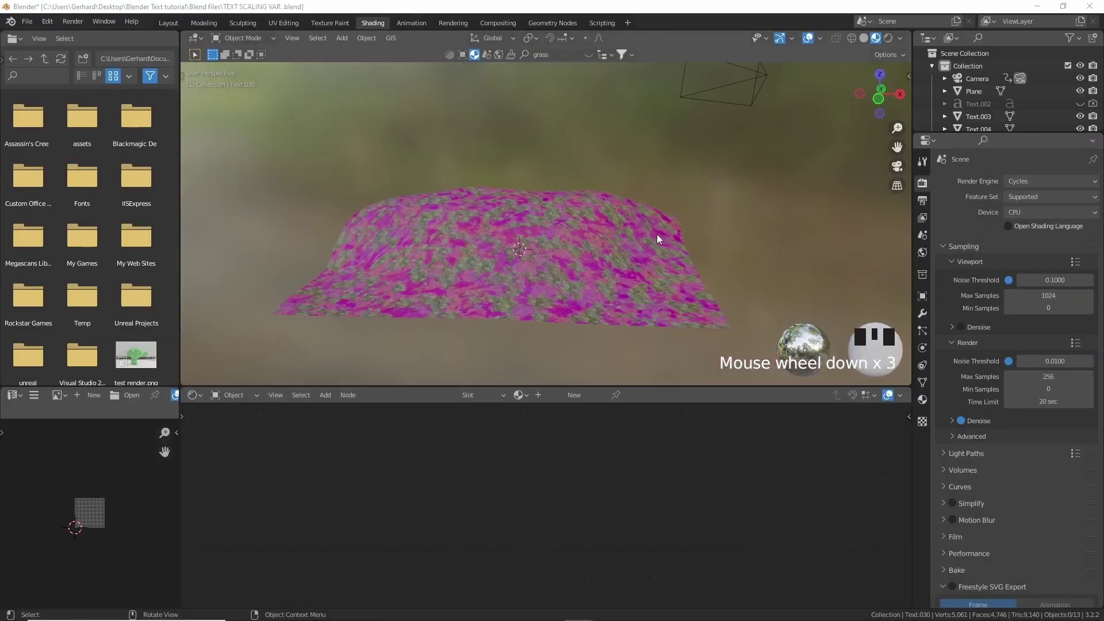
- Check the Plane's Grass Flowers material, then pan over to the Example123 letters
left_click(547, 223)
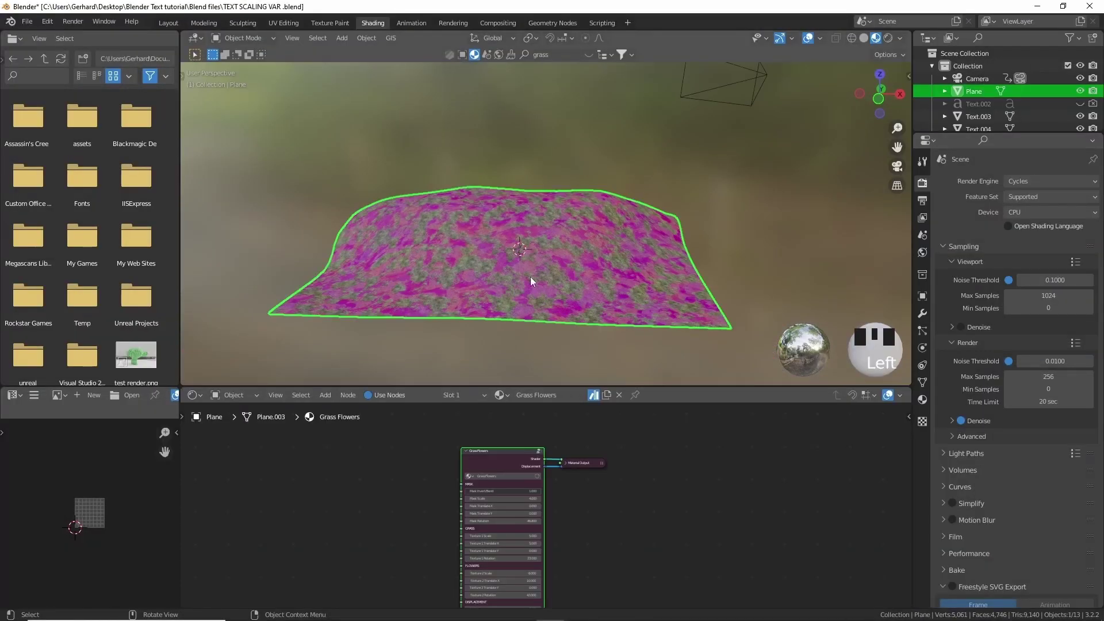
scroll(575, 278, "up", 2)
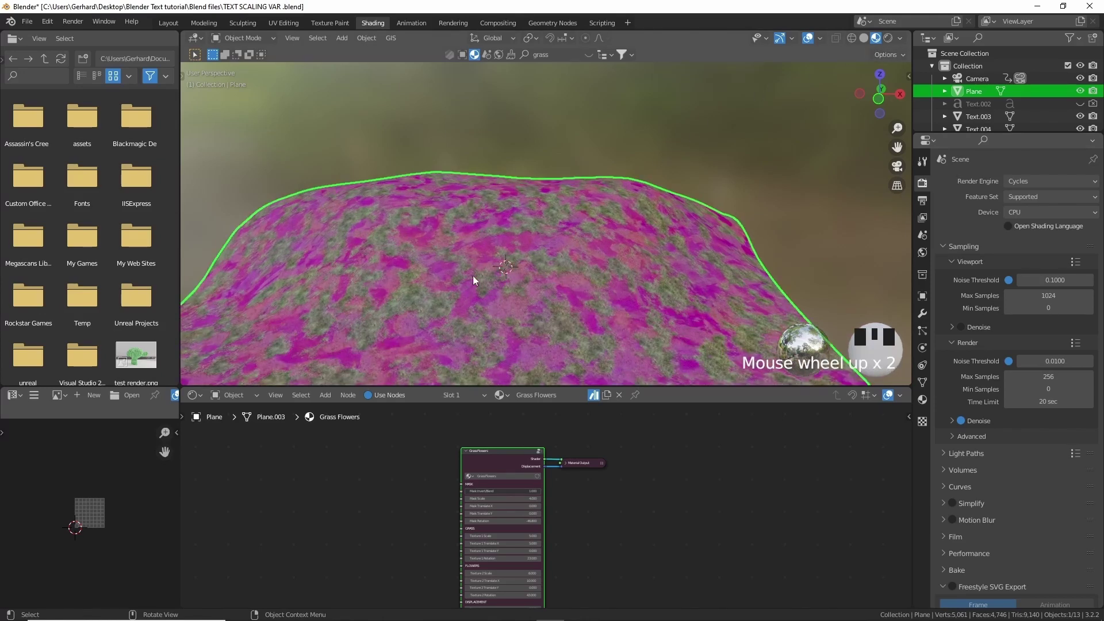
scroll(545, 258, "down", 2)
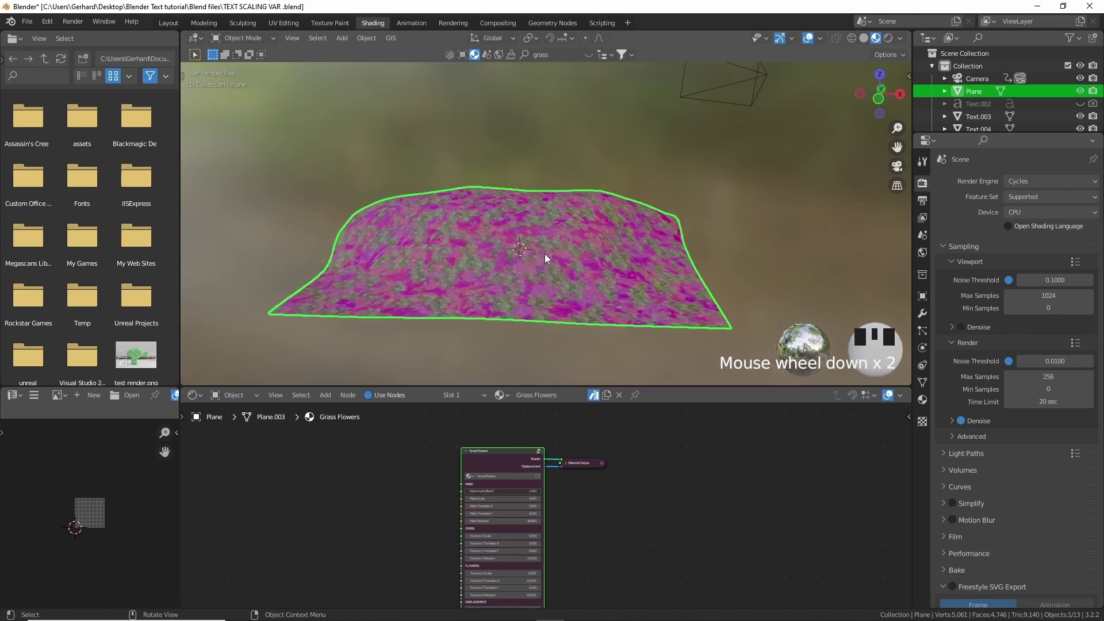
left_click(589, 181)
middle_click_drag(591, 148, 523, 219, "shift")
left_click(524, 214)
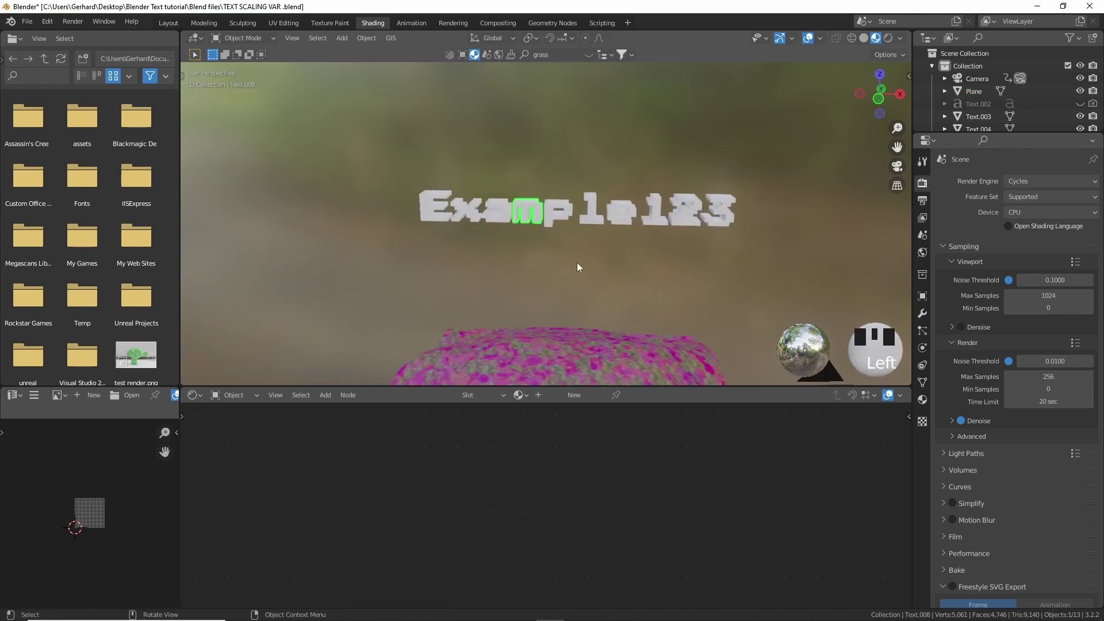
- Search BlenderKit for metal materials and drop the fourth result onto the E
left_click(554, 64)
left_click(556, 56)
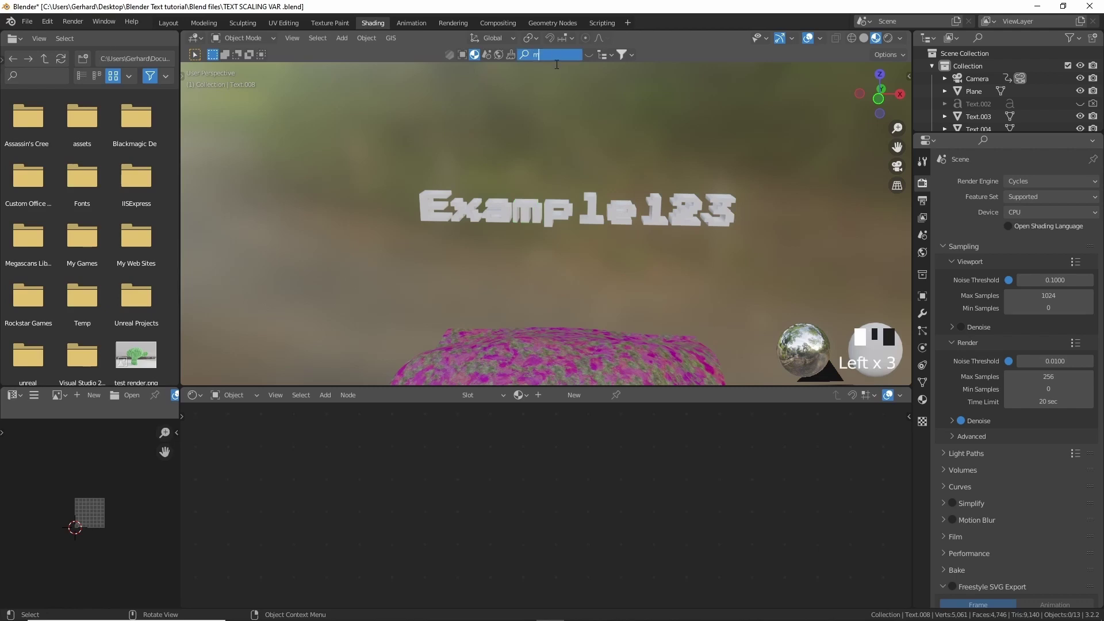
key("Return")
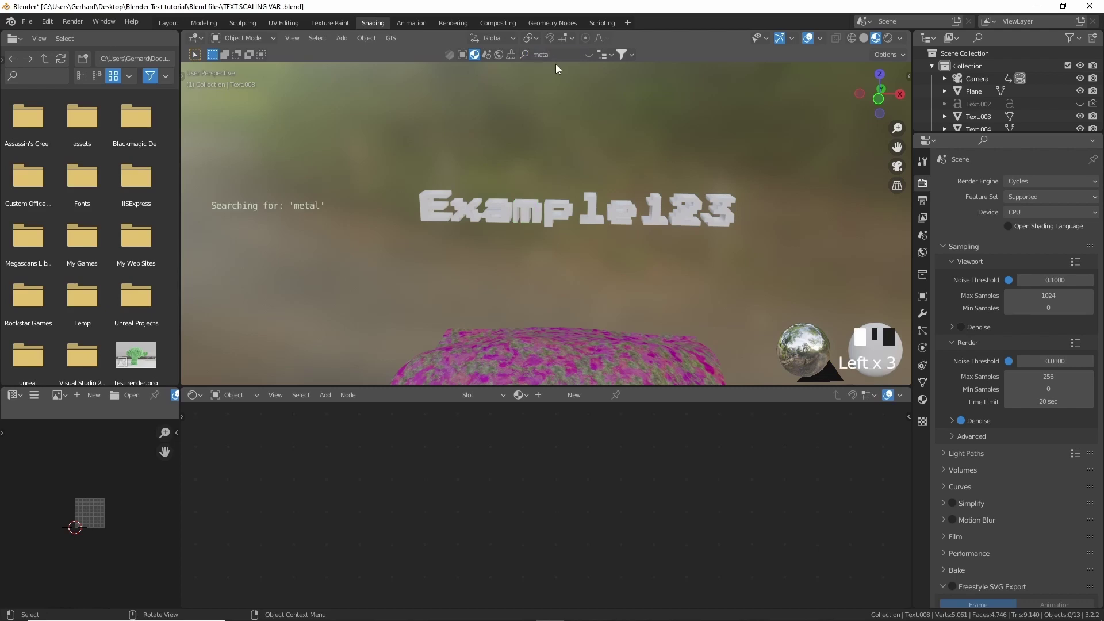
scroll(556, 64, "up", 4)
scroll(556, 64, "down", 4)
scroll(568, 234, "down", 1)
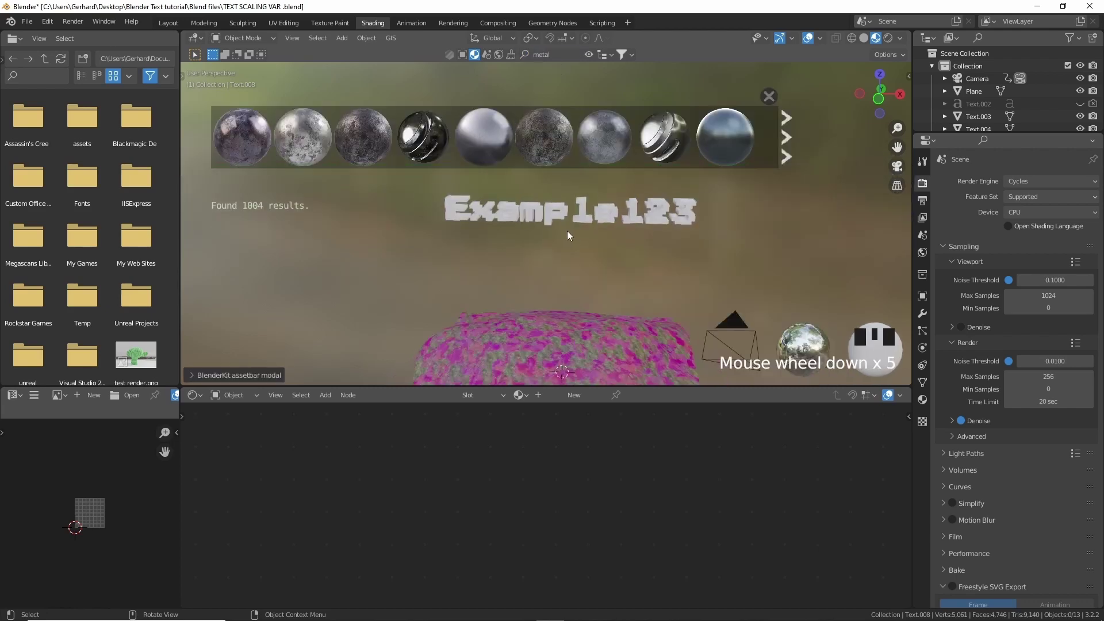
mouse_move(716, 138)
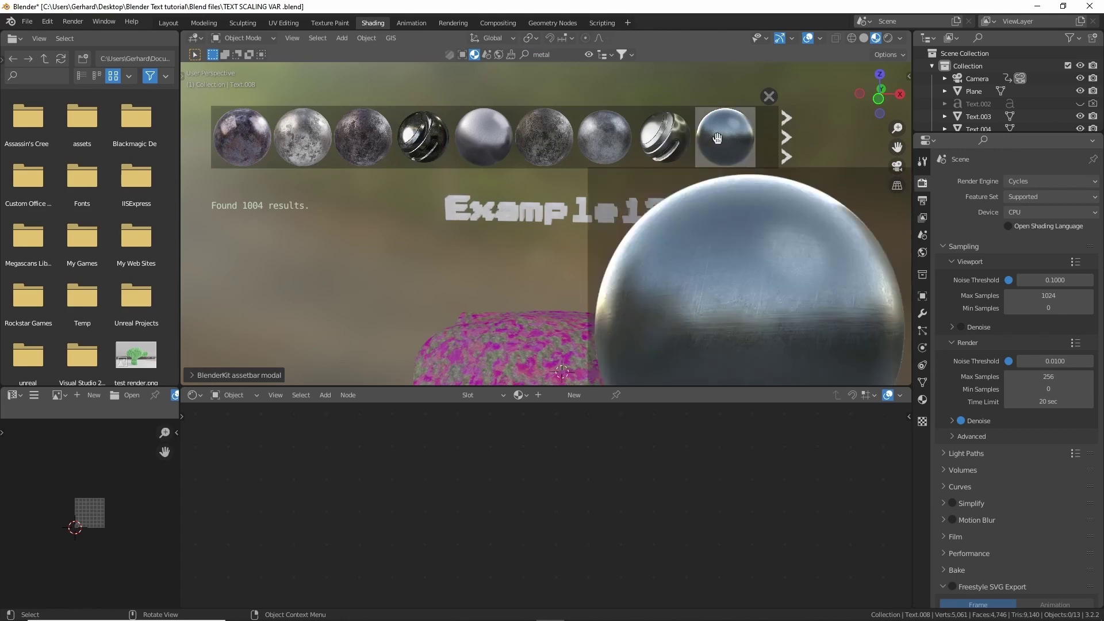
mouse_move(396, 147)
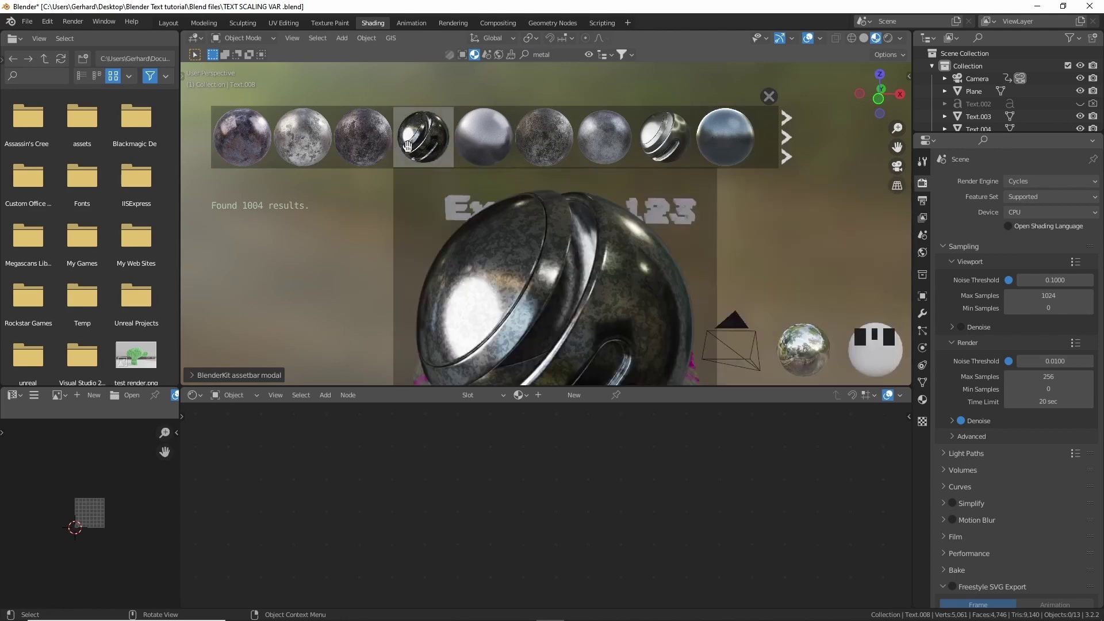
left_click_drag(409, 151, 540, 224)
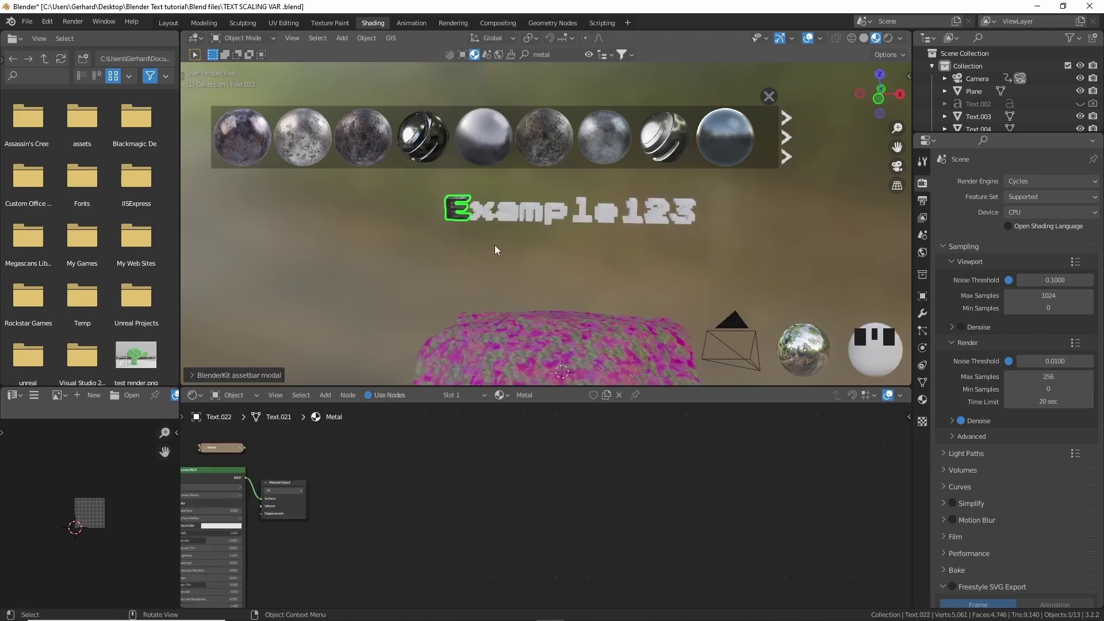
- Link the E's metal material to all other letters with Ctrl+L Link Materials
left_click(485, 219, "shift")
left_click(509, 212, "shift")
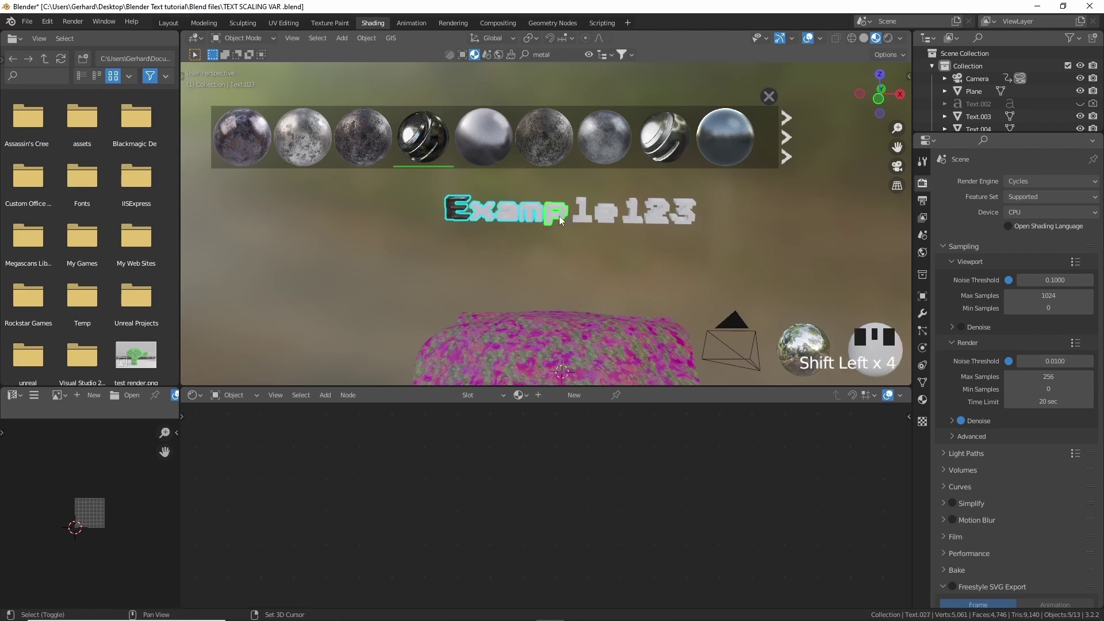
key("shift+Left")
left_click(681, 213, "shift")
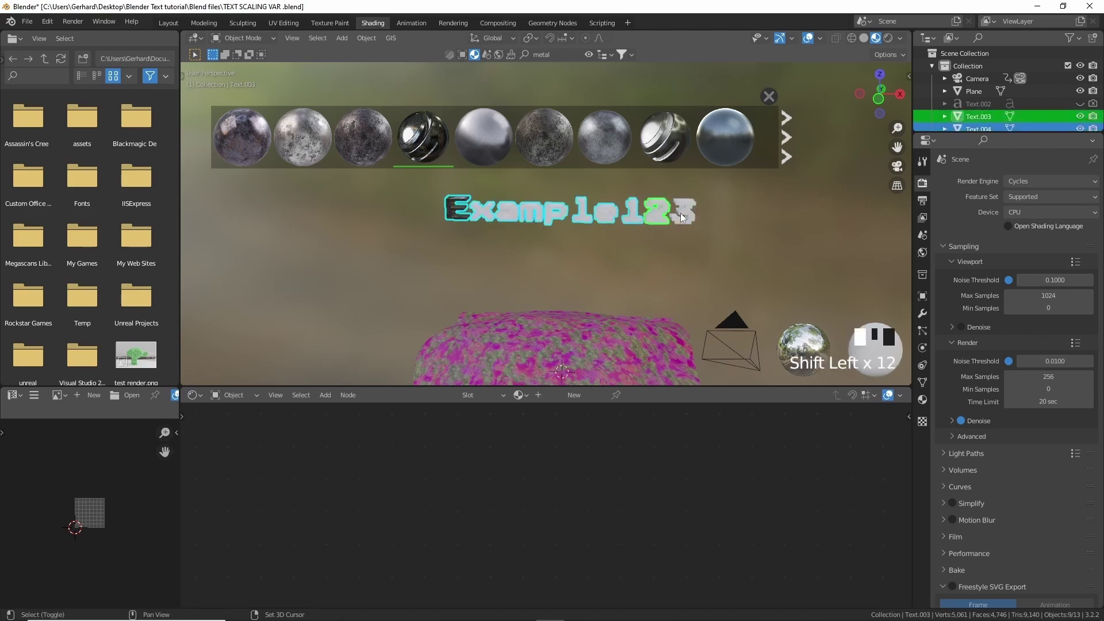
left_click(472, 213, "shift")
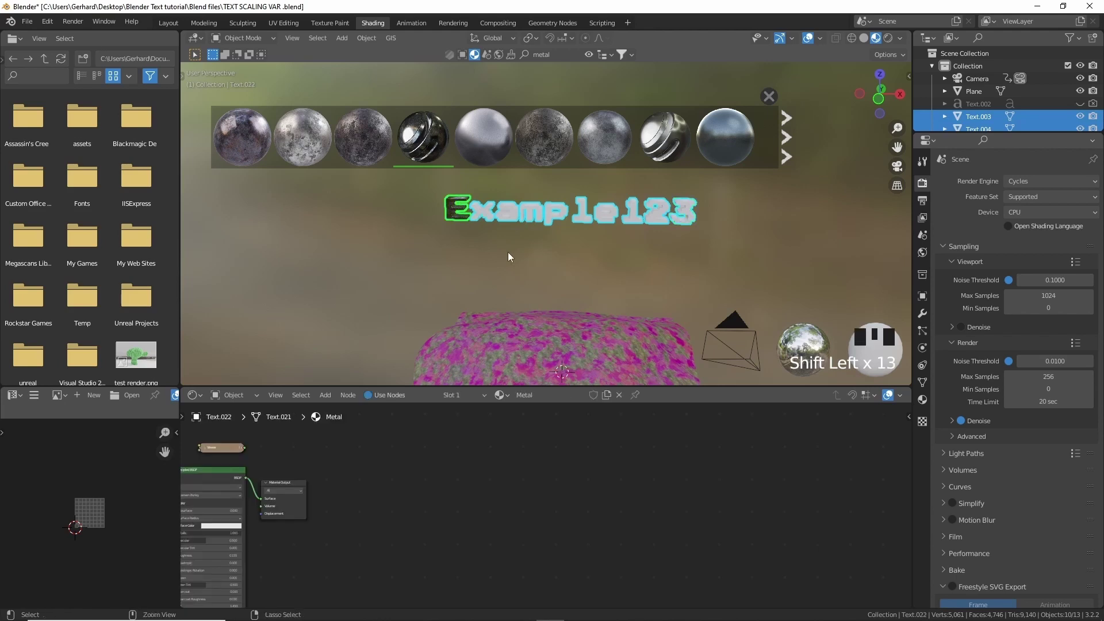
key("ctrl+l")
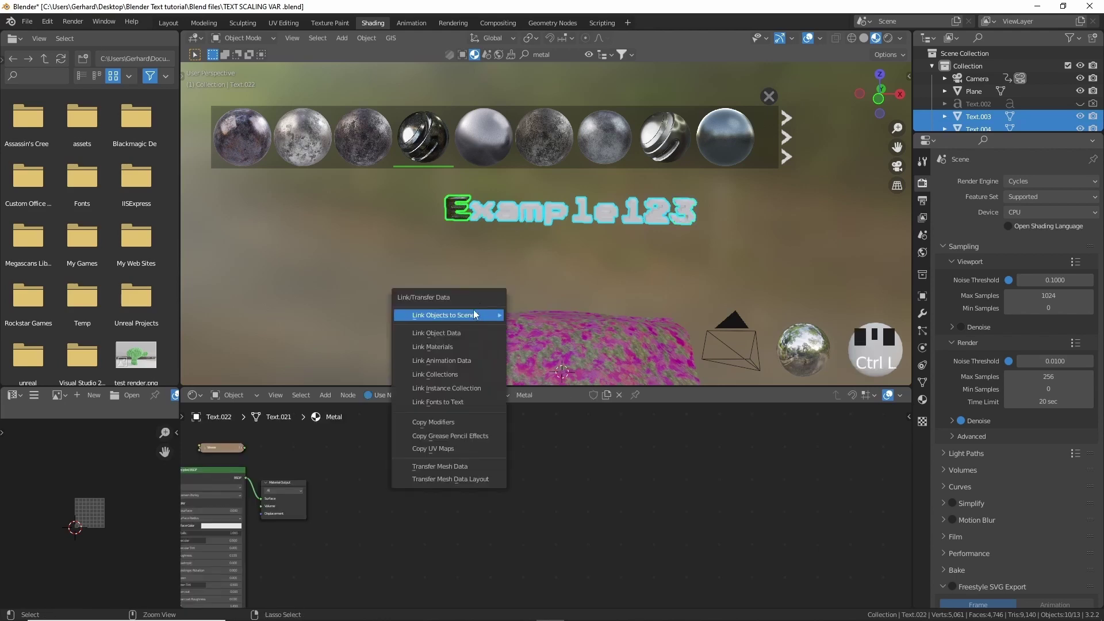
left_click(457, 335)
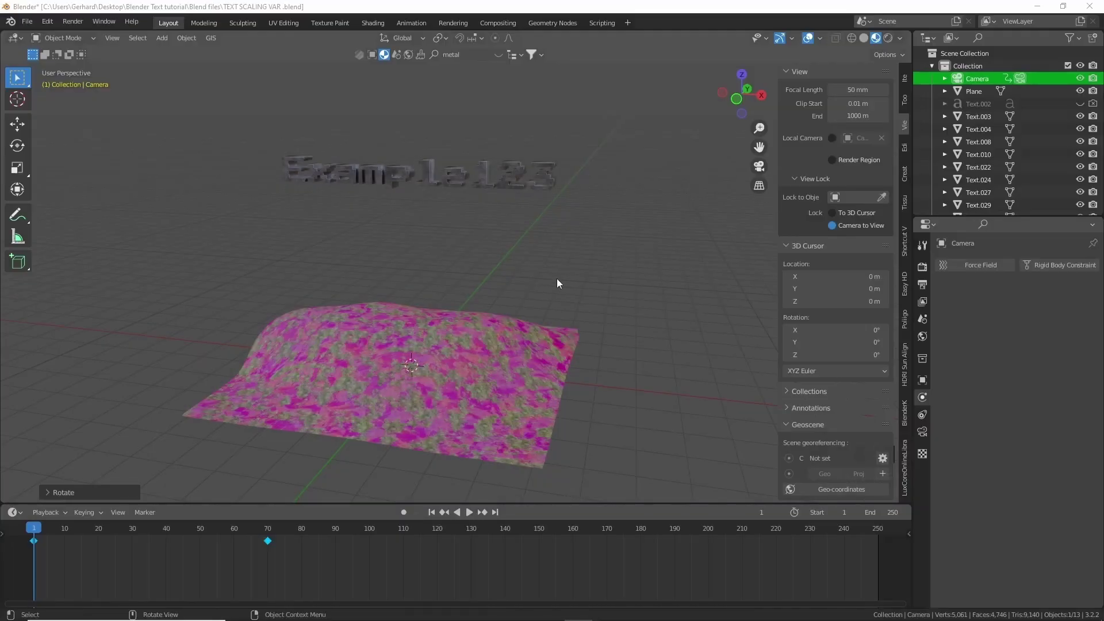
- Look through the camera and orbit it to frame the text and plane
mouse_move(585, 271)
middle_mouse_down()
mouse_move(531, 280)
mouse_move(578, 278)
middle_mouse_up()
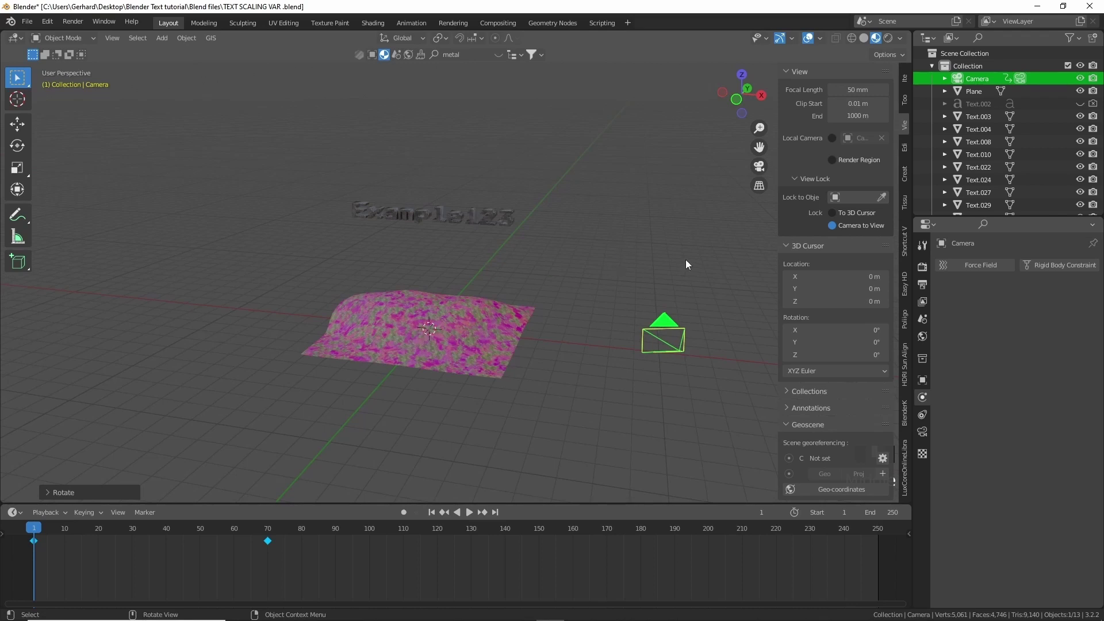
left_click(759, 166)
middle_click_drag(513, 260, 557, 299)
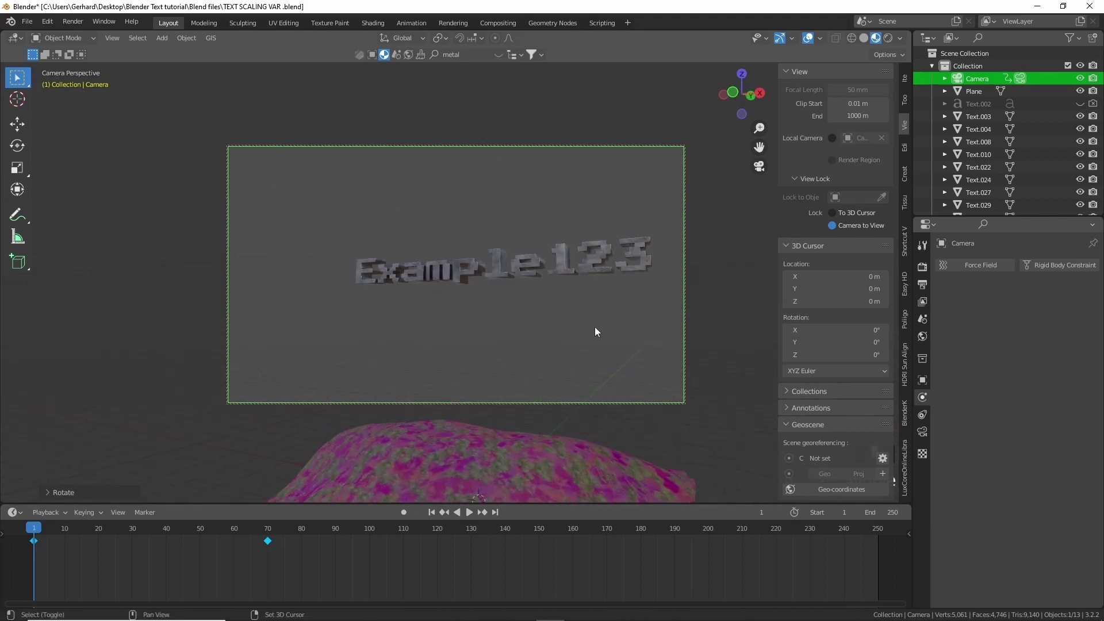
middle_click_drag(594, 332, 586, 213)
scroll(585, 224, "down", 2)
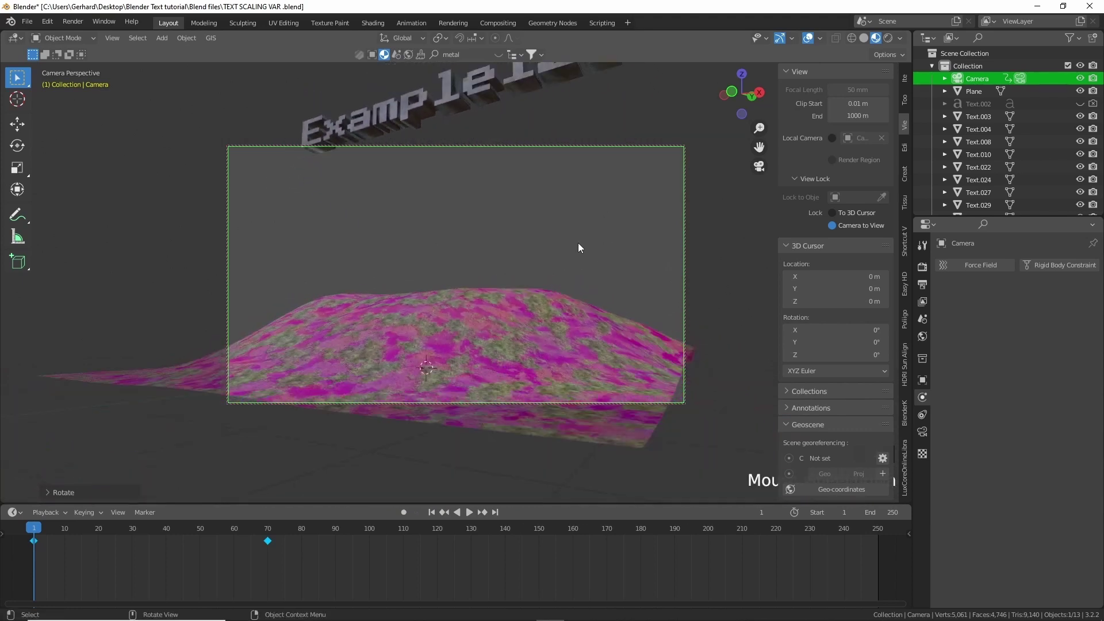
- Scale the Plane wider in X and Y only, then test the simulation
left_click(536, 332)
key("s")
key("shift+z")
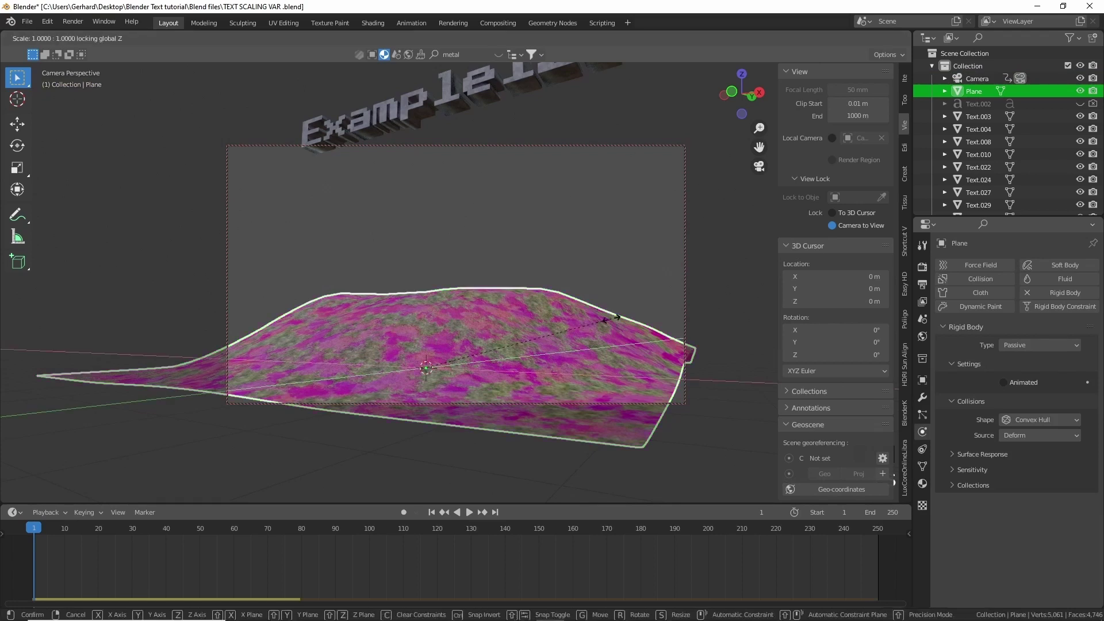
left_click(671, 335)
middle_click_drag(574, 308, 655, 308)
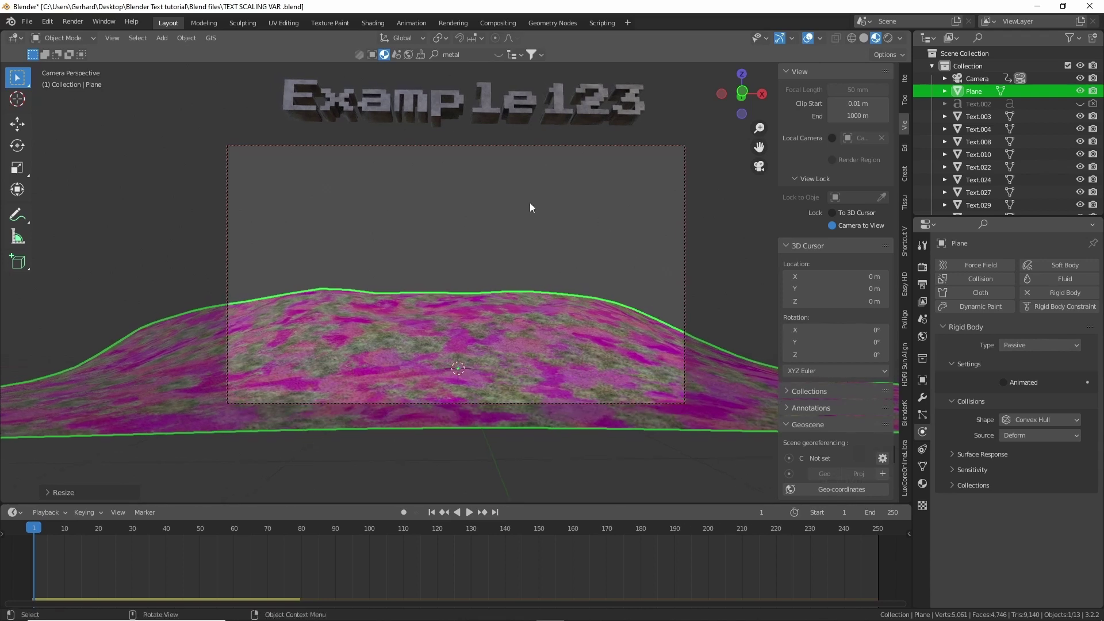
key("space")
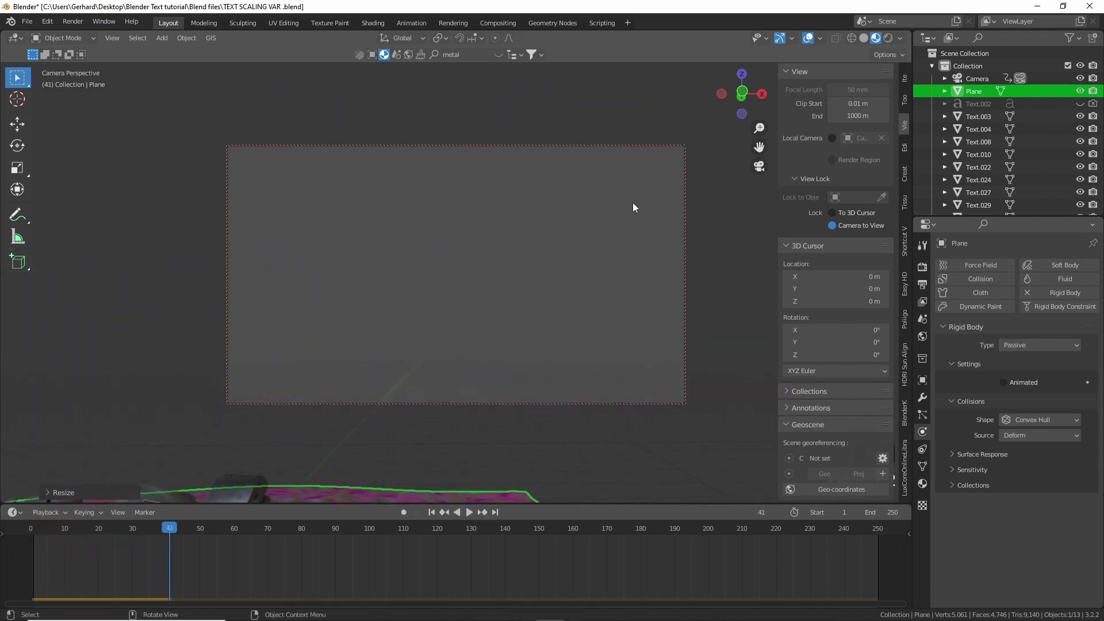
- Delete the camera's keyframes, reframe the scene, and replay from the start
left_click(685, 166)
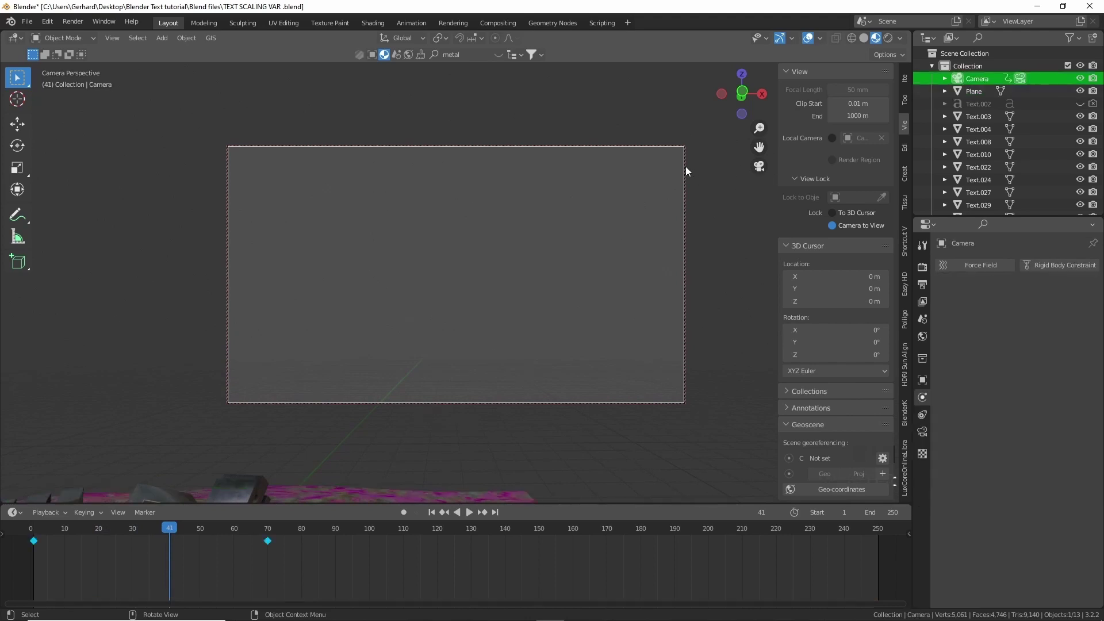
left_click_drag(322, 555, 30, 533)
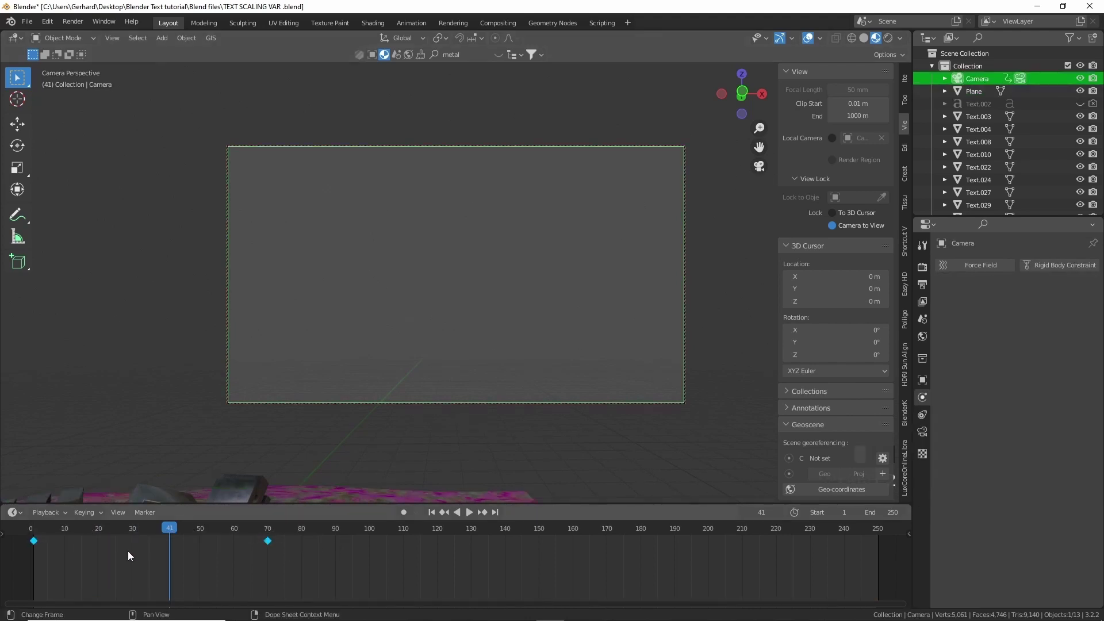
key("x")
left_click(130, 550)
middle_click_drag(248, 446, 545, 358)
left_click(36, 527)
key("space")
key("space")
- Move the locked camera closer, tilted toward the terrain, and preview the fall
scroll(543, 357, "up", 8)
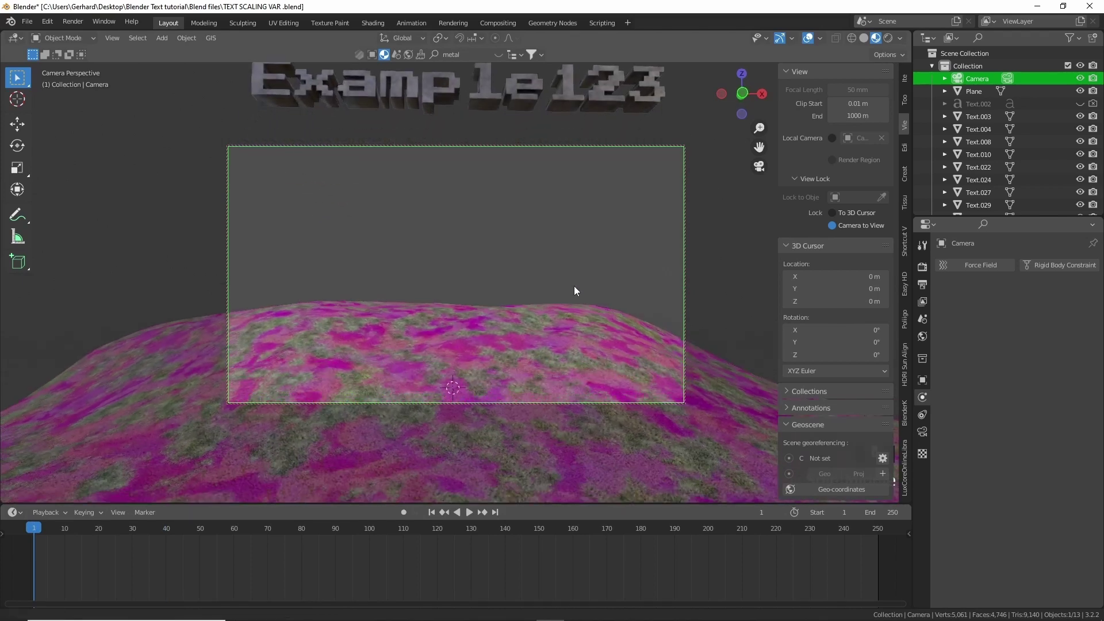
scroll(552, 260, "up", 3)
scroll(529, 298, "down", 3)
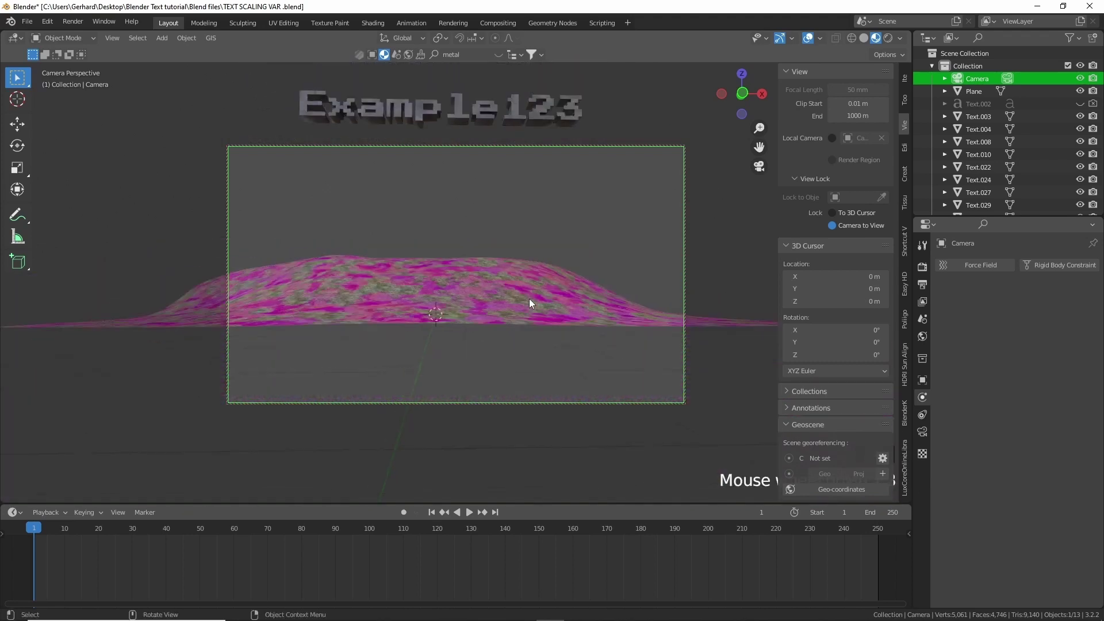
mouse_move(534, 315)
middle_mouse_down()
mouse_move(536, 326)
mouse_move(533, 301)
mouse_move(545, 298)
middle_mouse_up()
scroll(533, 302, "up", 2)
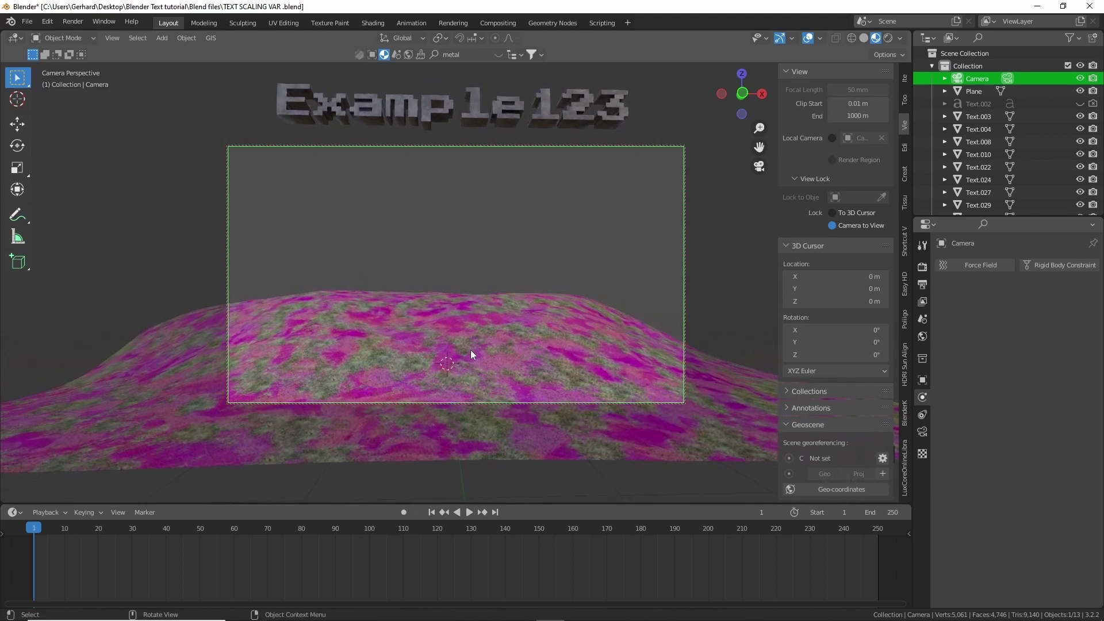
key("space")
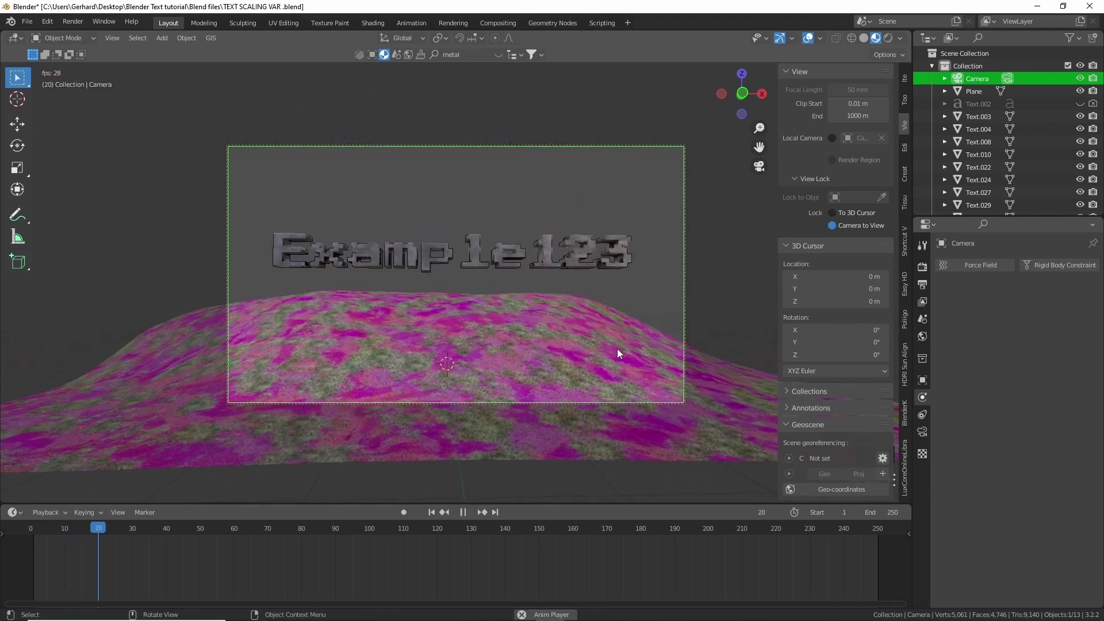
key("space")
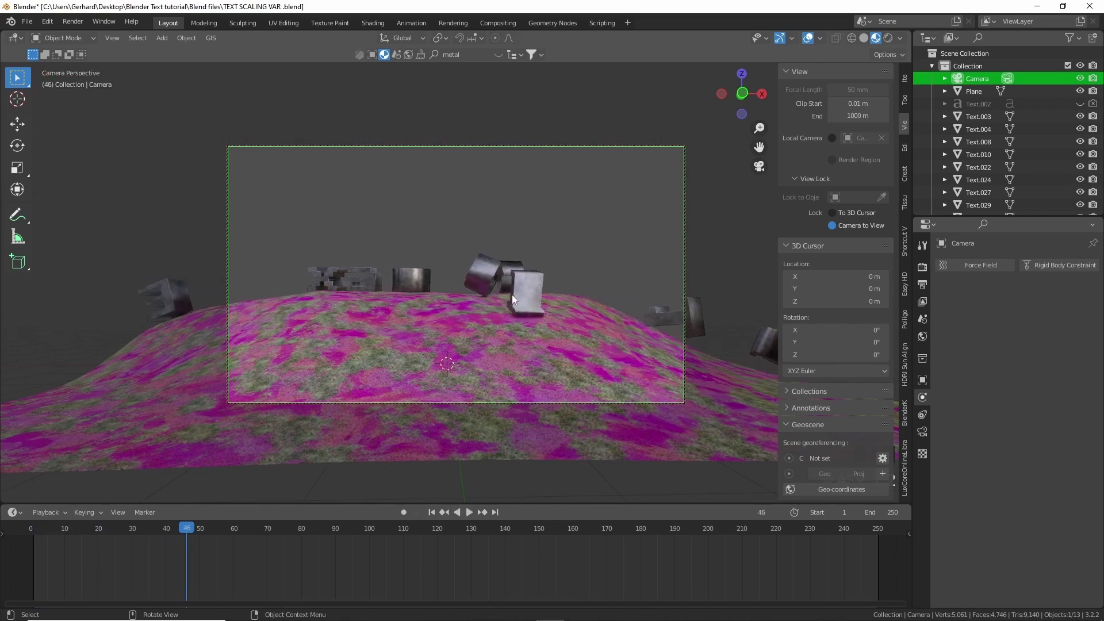
- Set the animation end frame to 50 and replay from the start
left_click_drag(189, 526, 200, 529)
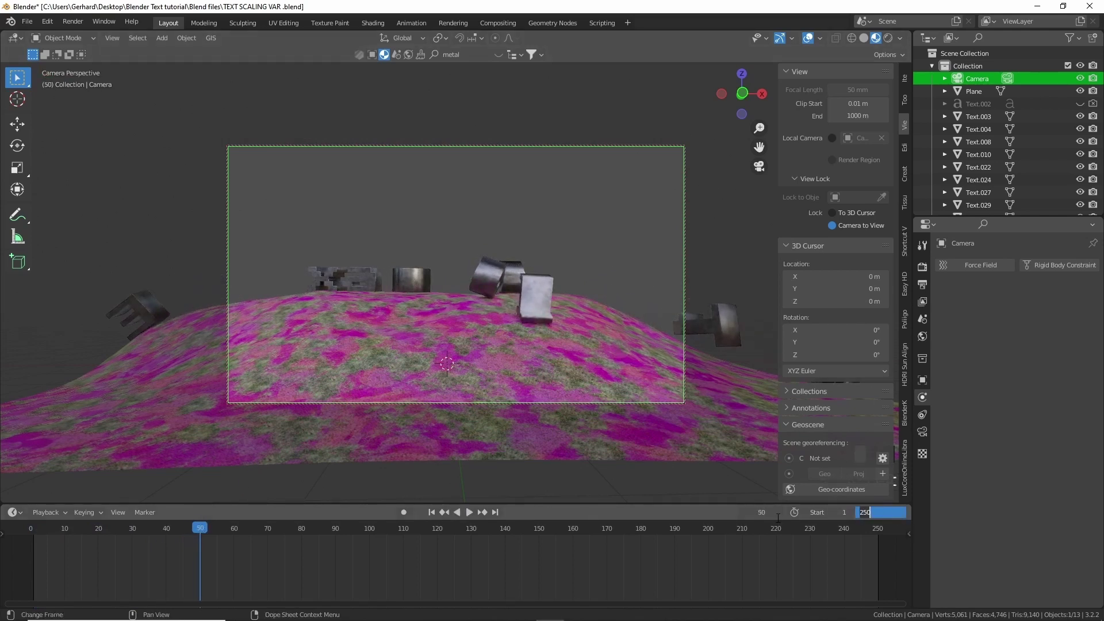
key("Return")
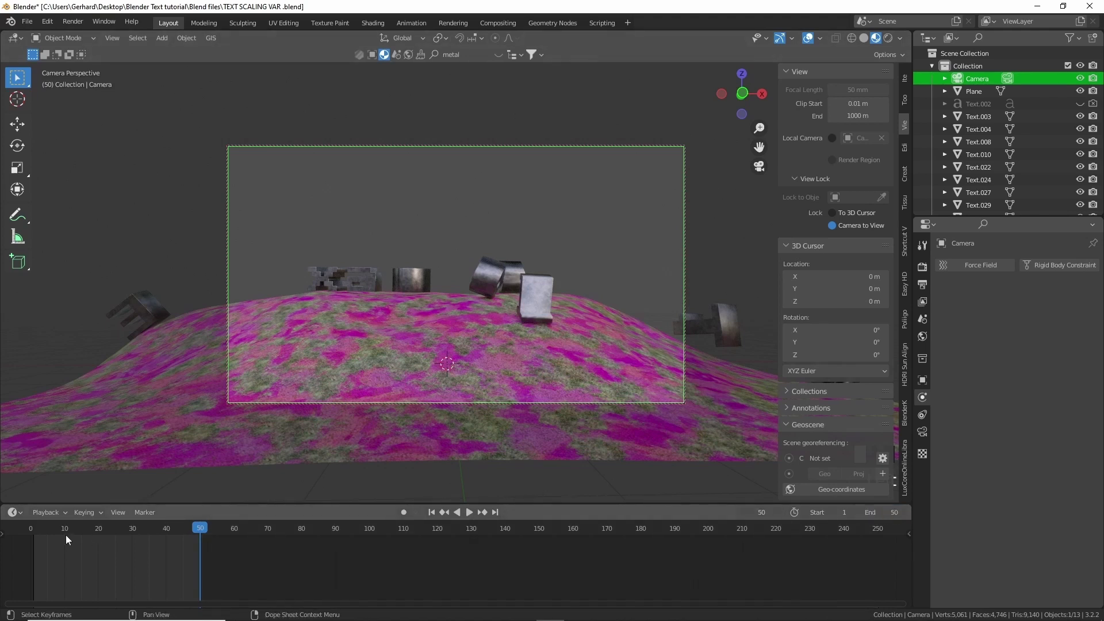
left_click(29, 531)
key("space")
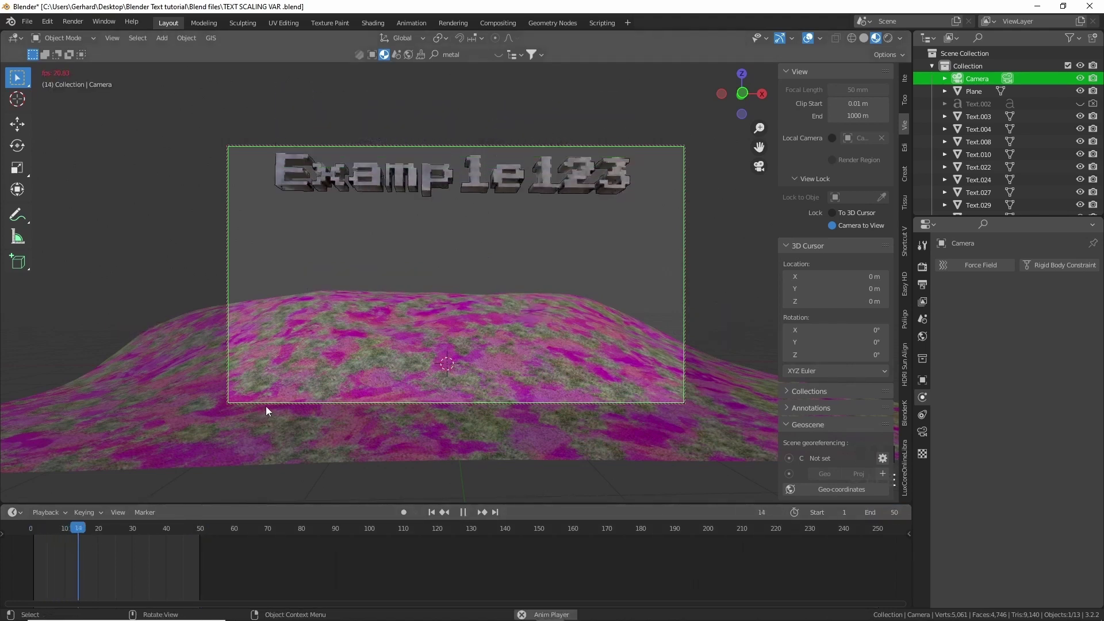
key("space")
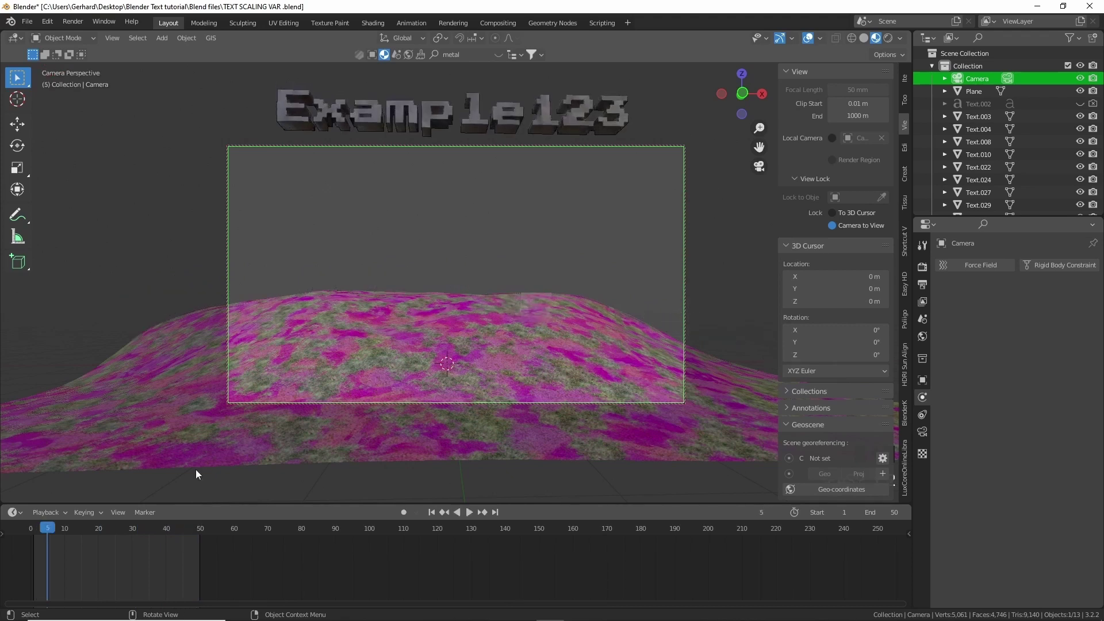
left_click(36, 528)
key("space")
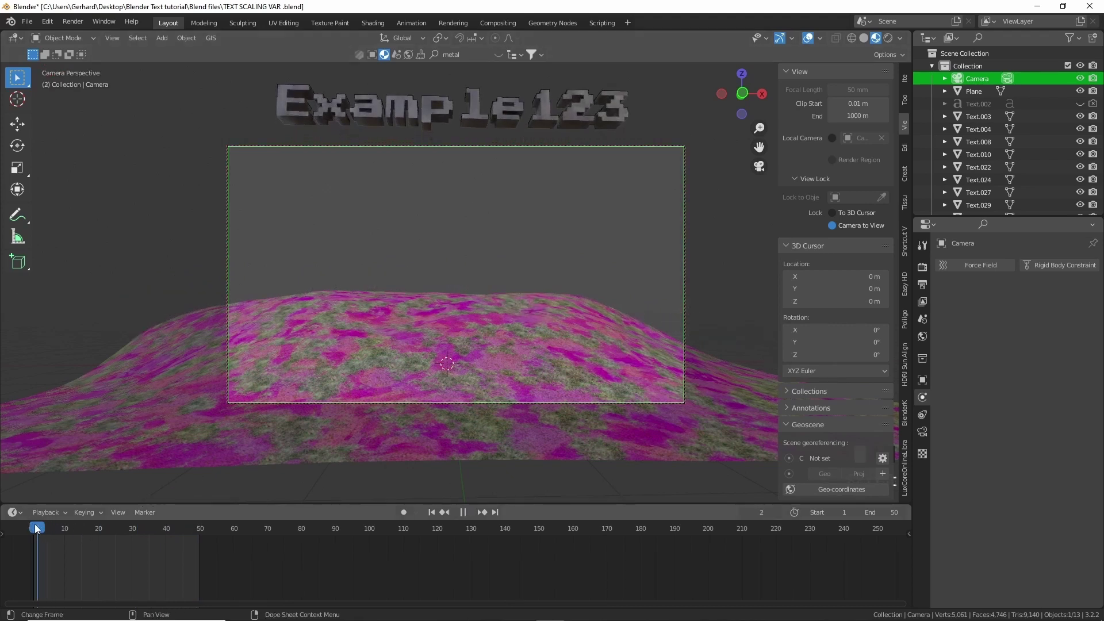